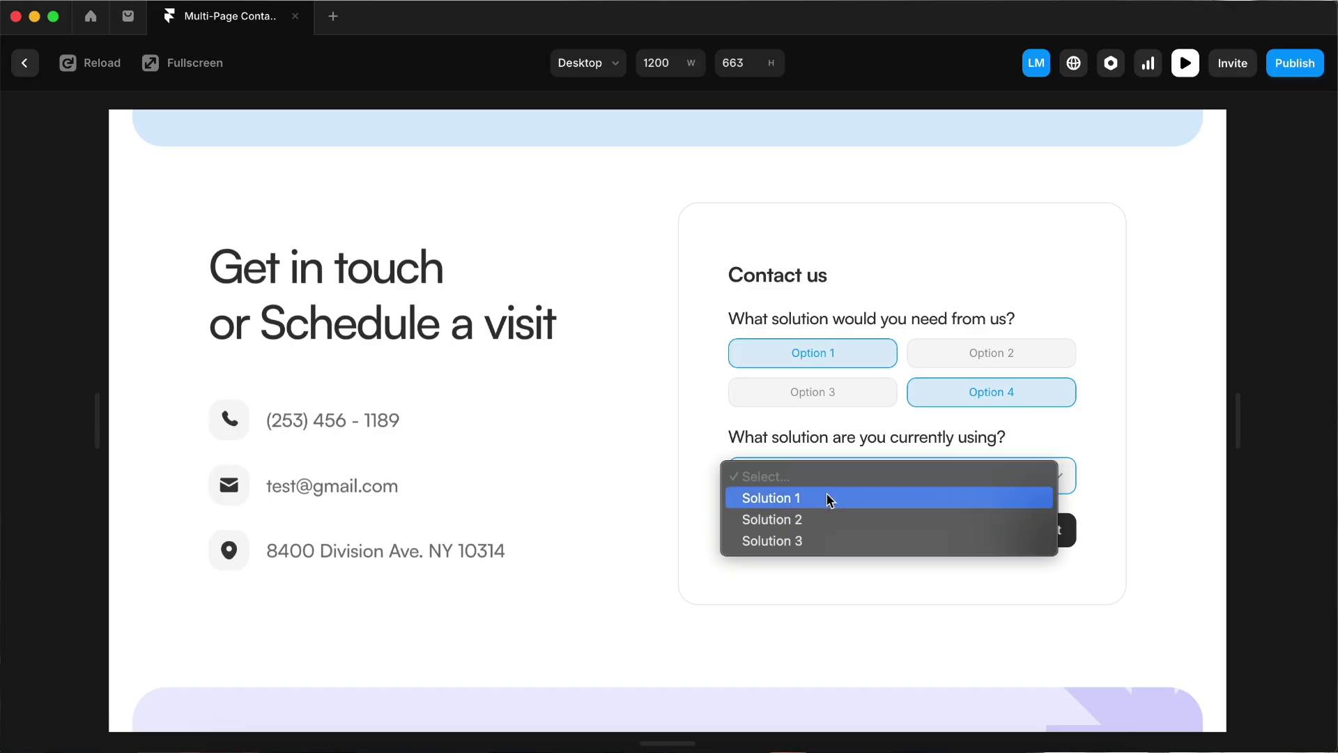
# Choose Solution 1 on page 1, then enter company name Frameship and website frameship.io.
pyautogui.click(1061, 528)
pyautogui.click(938, 354)
pyautogui.write('Frameship')
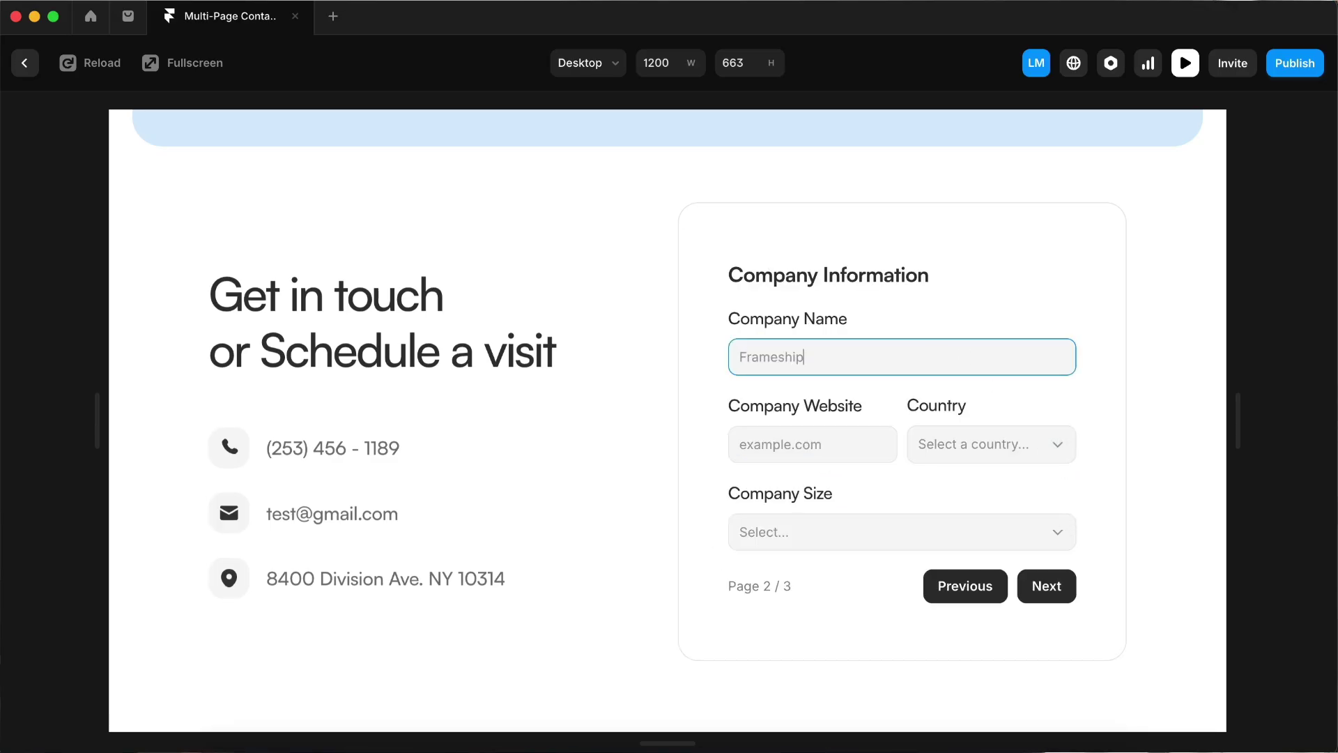
pyautogui.click(845, 443)
pyautogui.write('frameship.io')
# Set the country to Australia and company size to 10-30, then continue to page 3.
pyautogui.click(1025, 445)
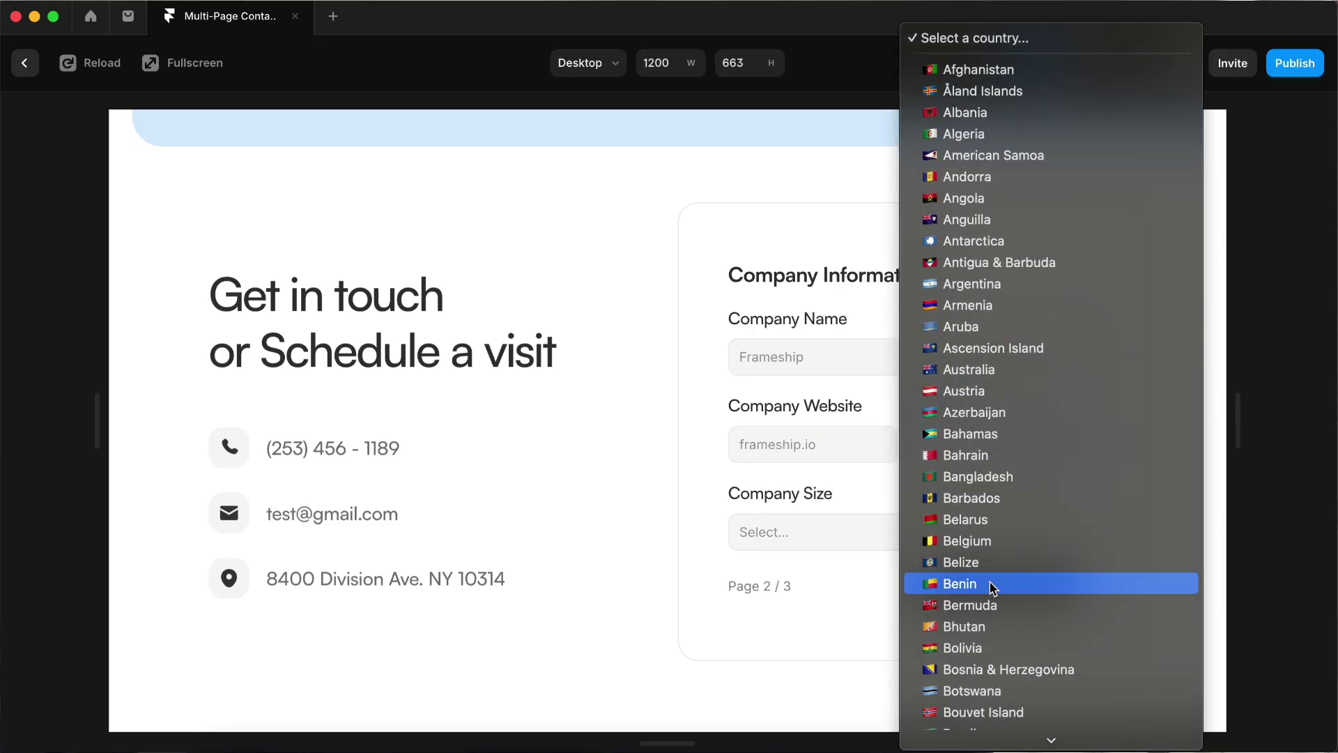
pyautogui.click(969, 303)
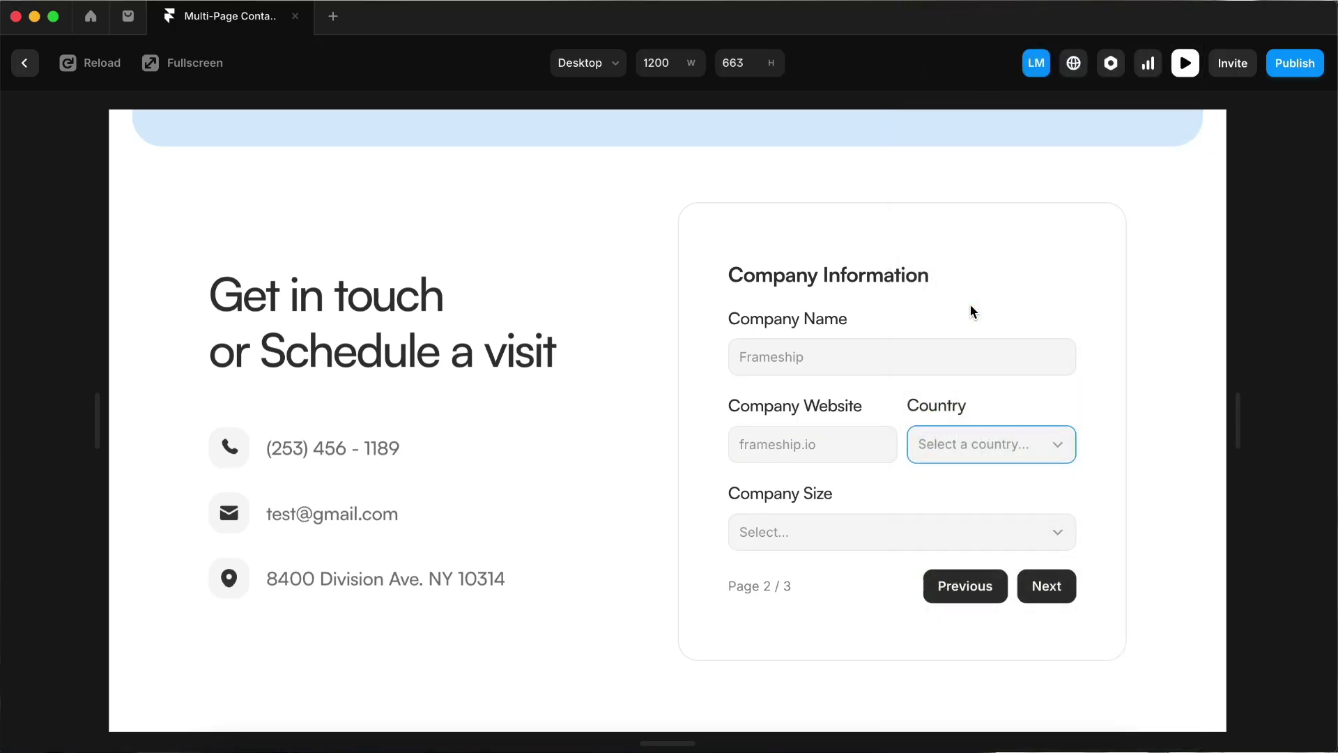
pyautogui.click(889, 536)
pyautogui.click(866, 581)
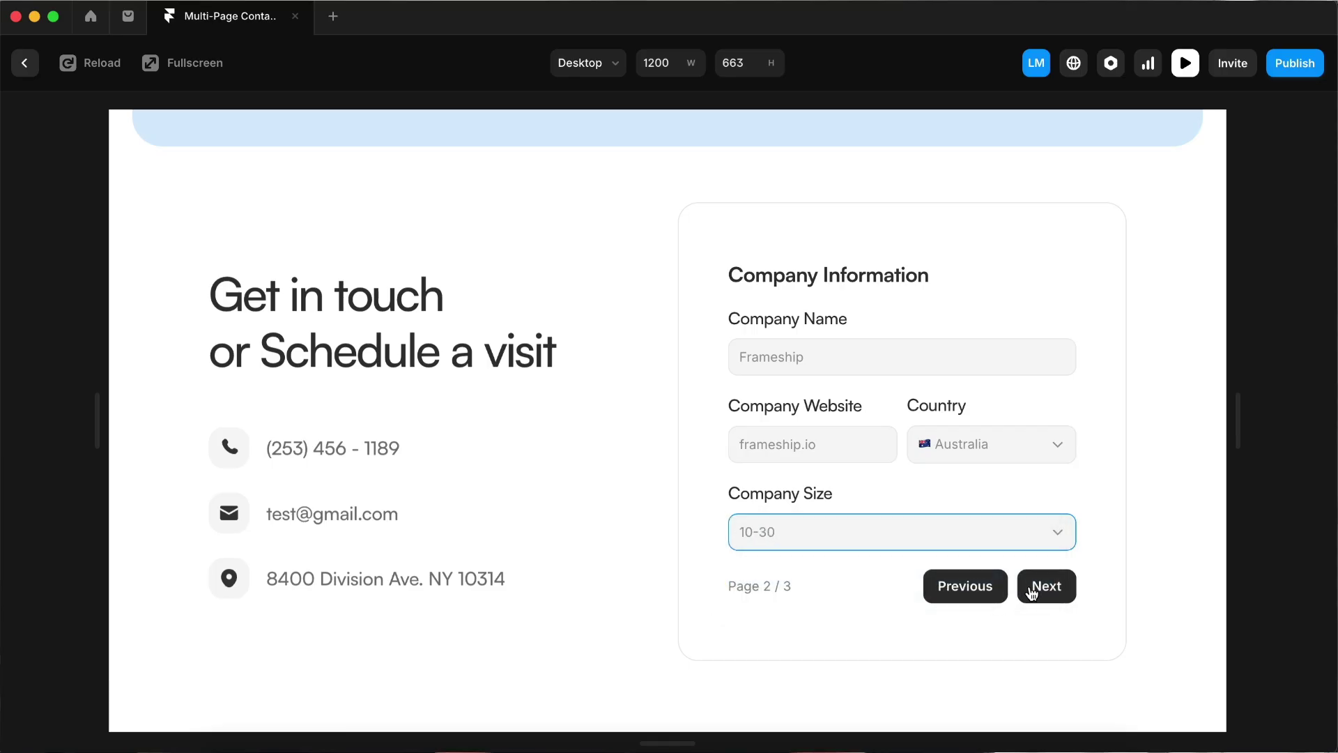
pyautogui.click(1032, 589)
# Enter the contact's name, job title Designer and e-mail address.
pyautogui.scroll(-2, 1030, 589)
pyautogui.click(841, 289)
pyautogui.write('Lukas')
pyautogui.click(964, 282)
pyautogui.write('Designer')
pyautogui.click(839, 373)
# Enter the contact's phone number, accept the Terms & Conditions and submit the form.
pyautogui.click(830, 444)
pyautogui.write('(123) 456 - 7890')
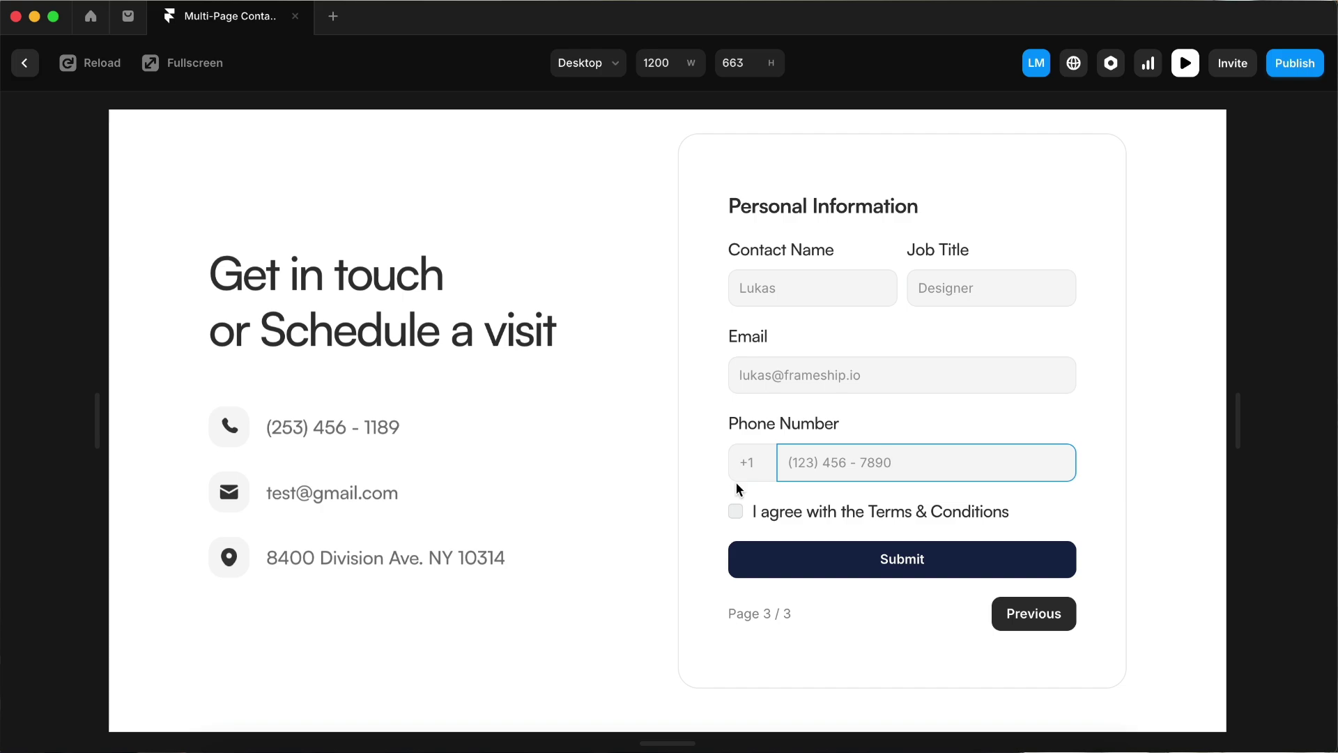
pyautogui.click(736, 513)
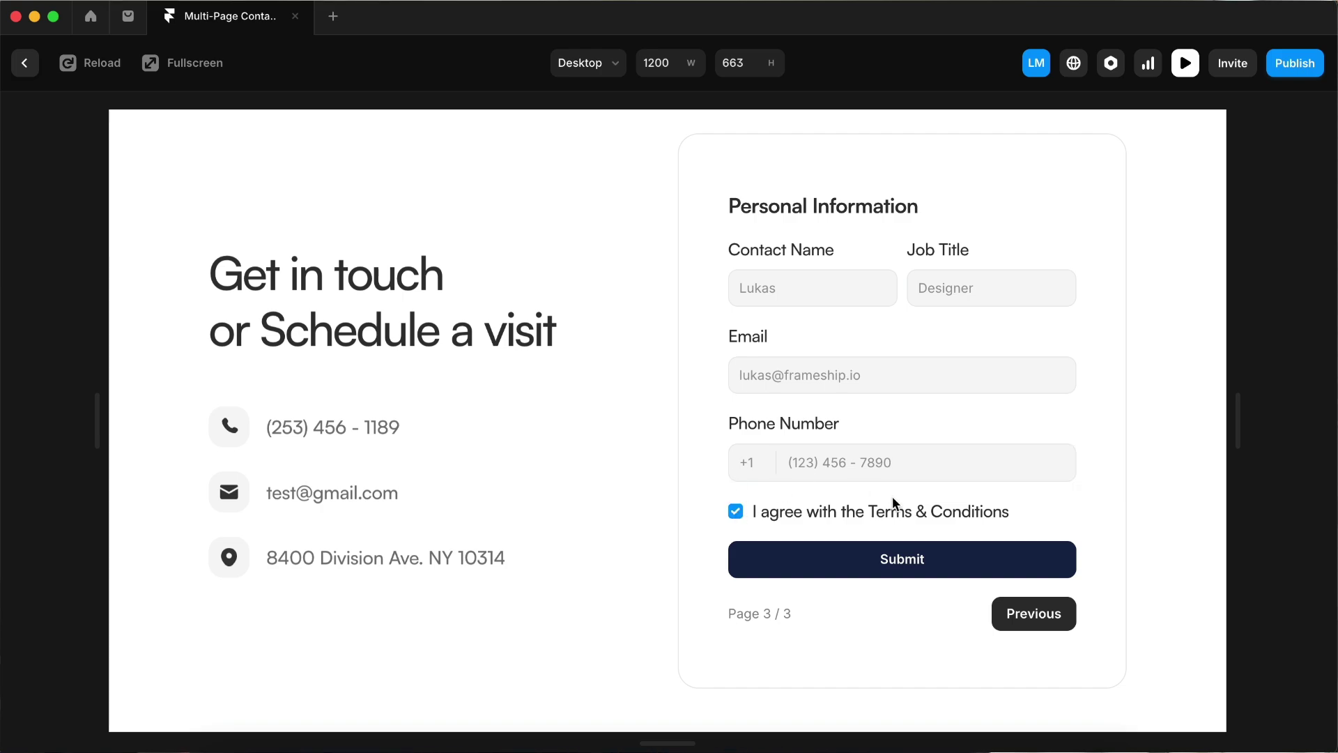
pyautogui.click(913, 562)
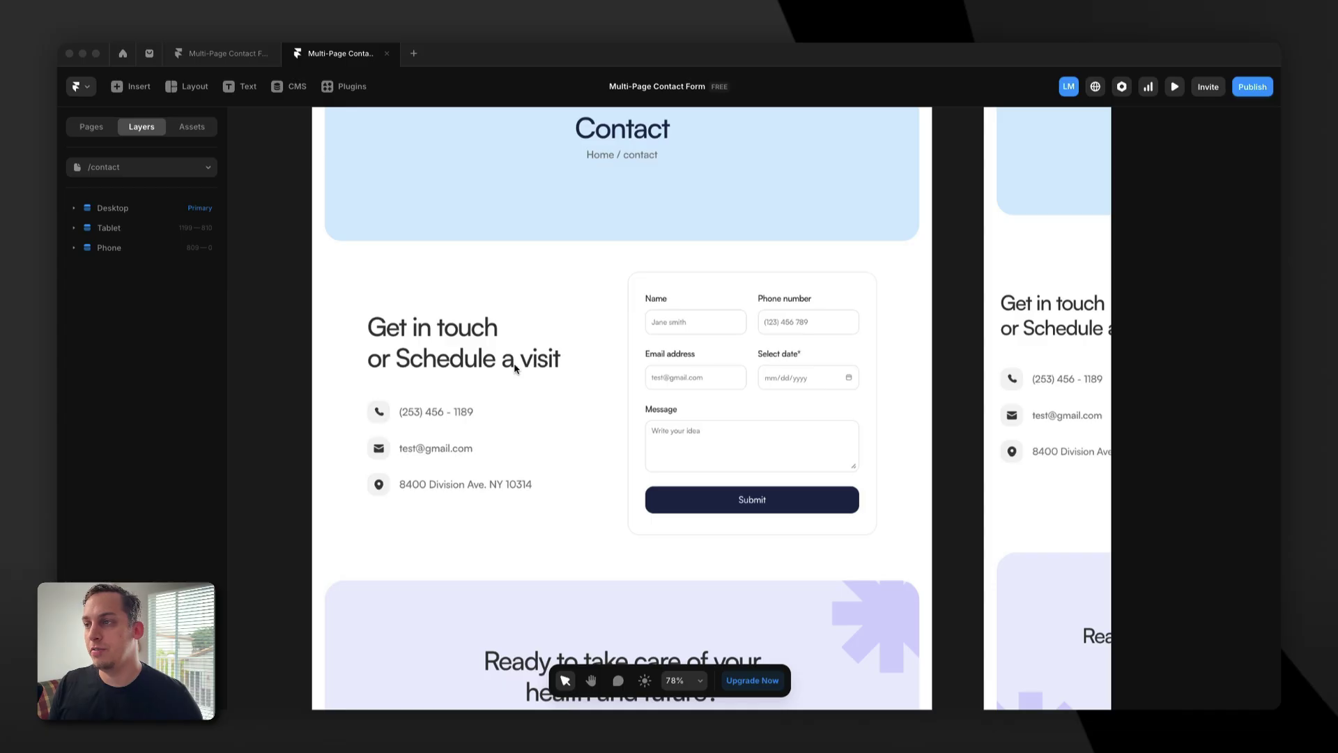
# Select the contact form card, its inner Form, and the Message and Email fields.
pyautogui.click(661, 299)
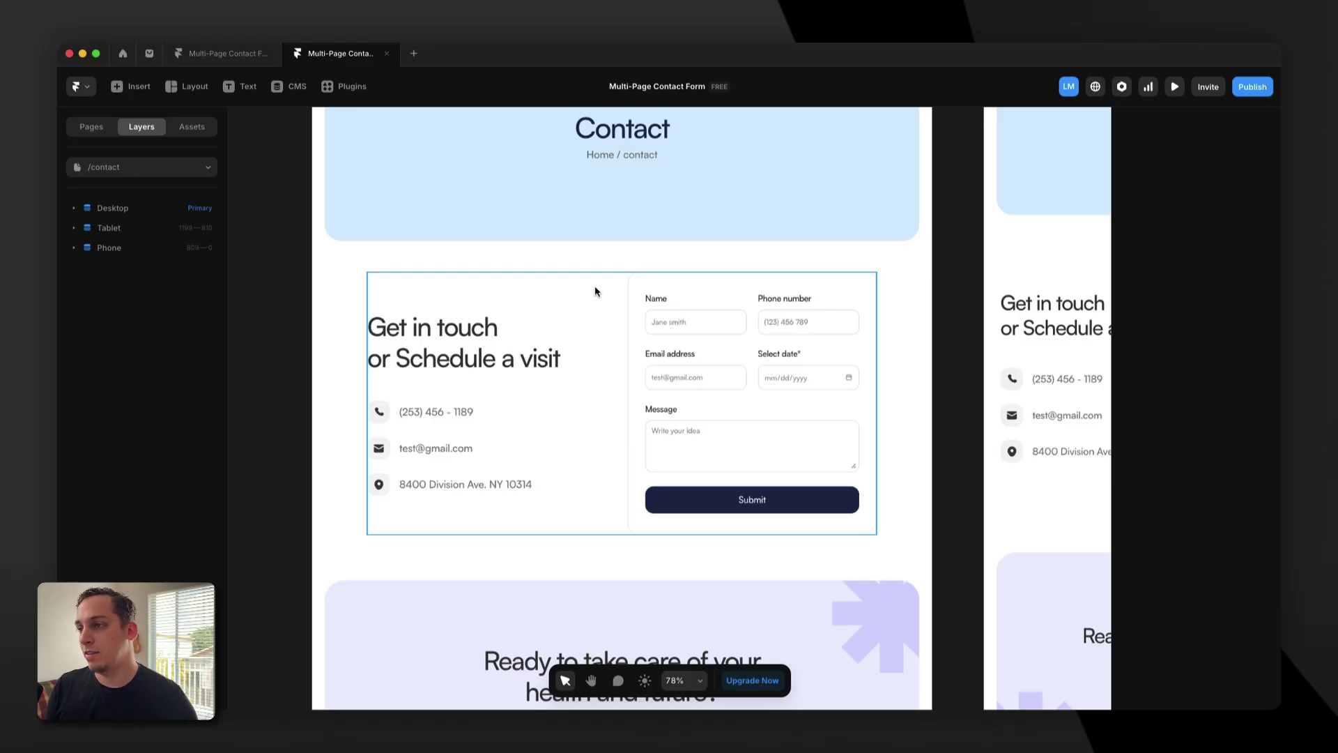
pyautogui.click(750, 286)
pyautogui.click(725, 424)
pyautogui.click(762, 449)
pyautogui.click(681, 379)
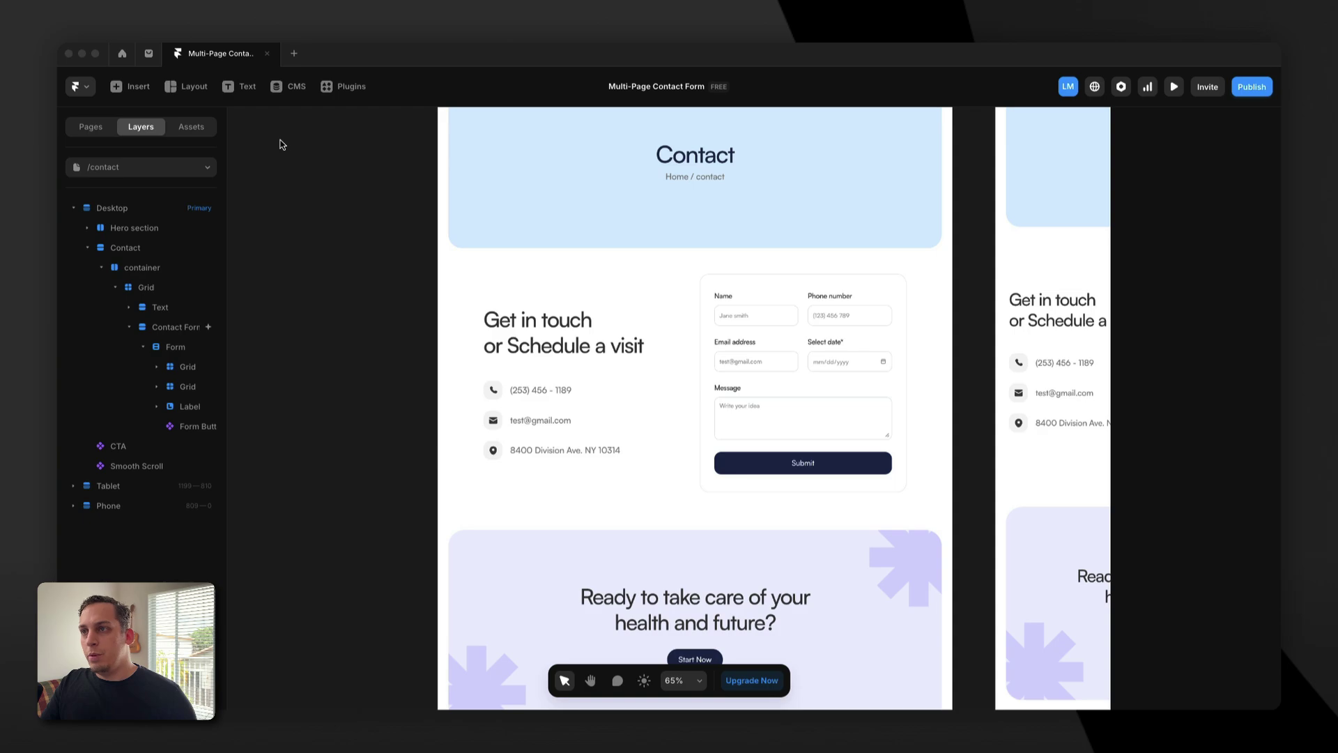
# Find FramerForms with a 'framerfo' plugin search, launch it and create a Multi-Step Form.
pyautogui.click(343, 91)
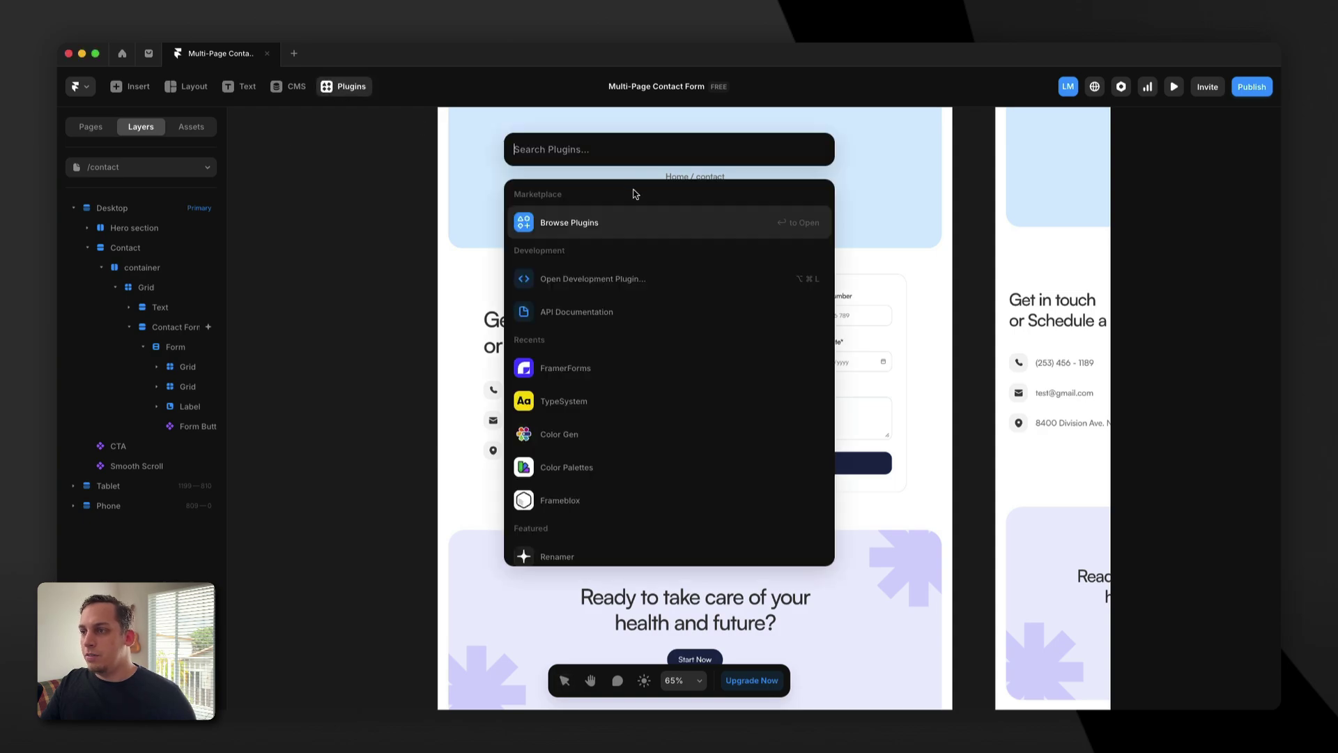
pyautogui.write('fr')
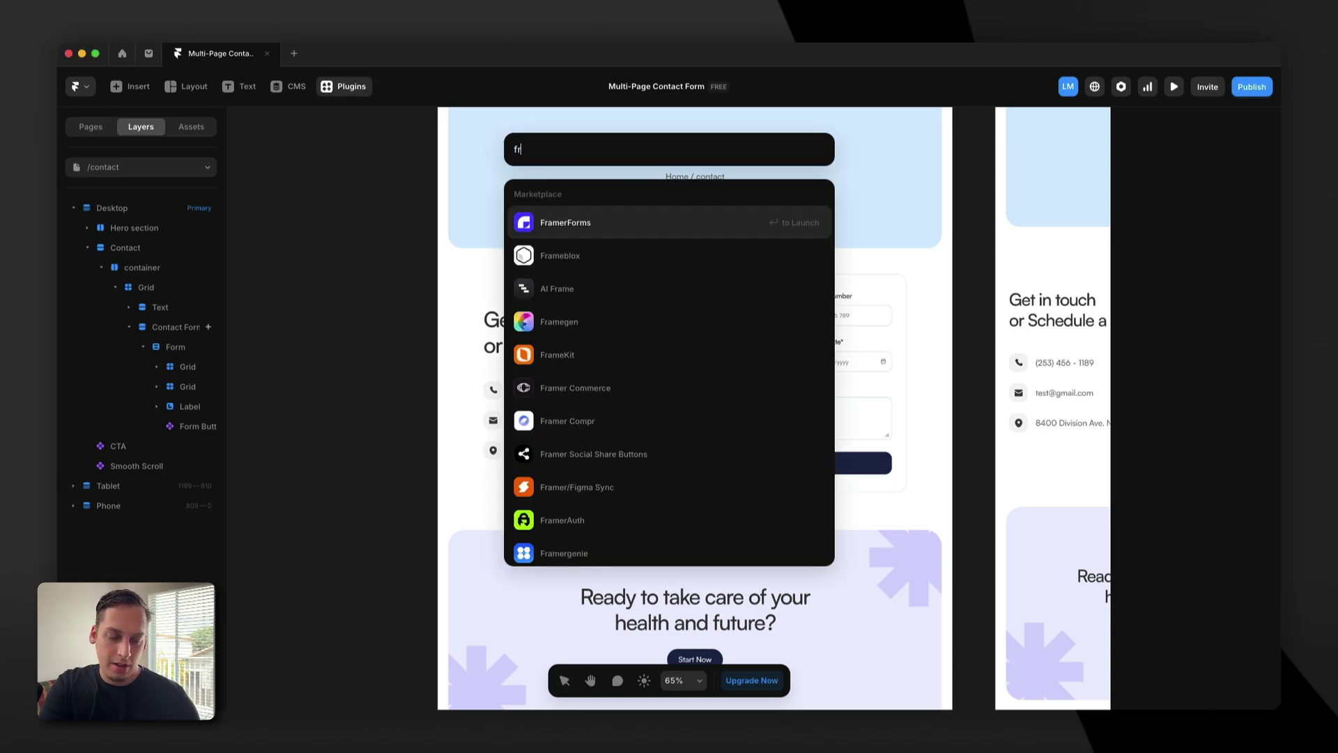
pyautogui.write('amerfor')
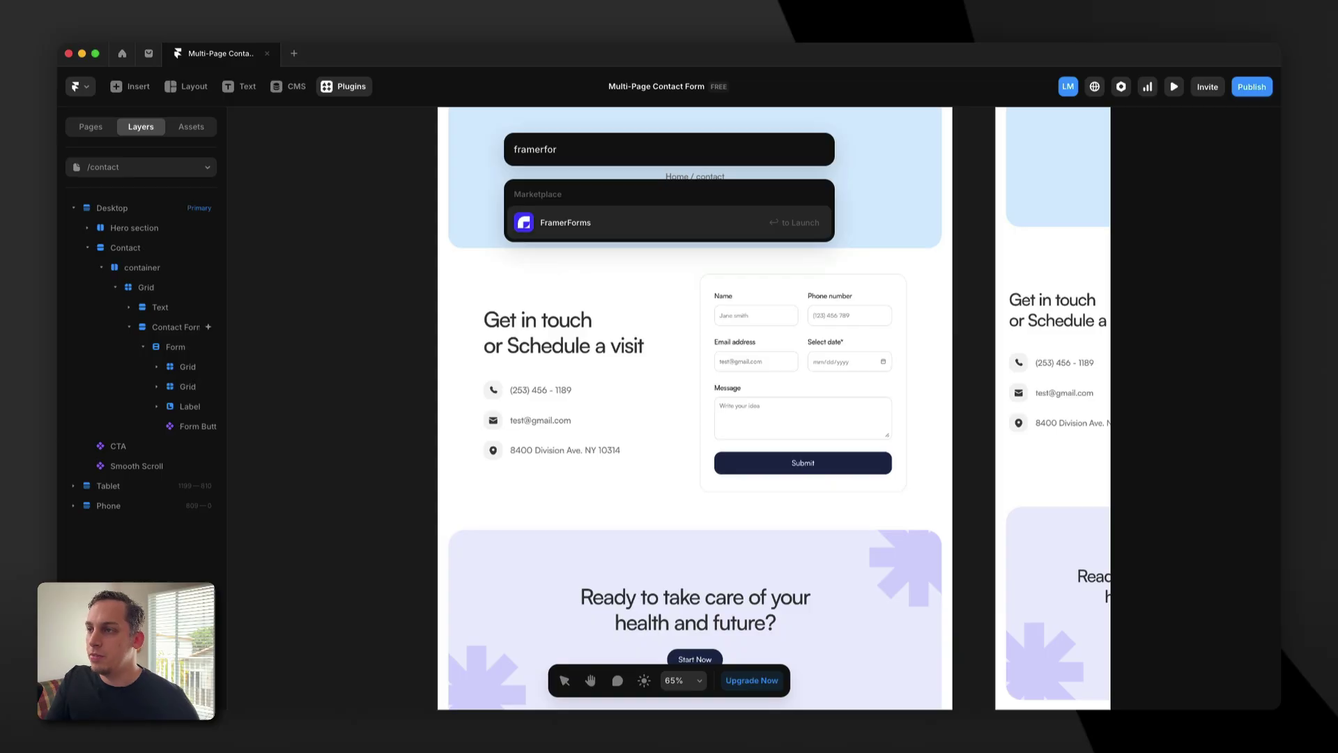
pyautogui.click(552, 227)
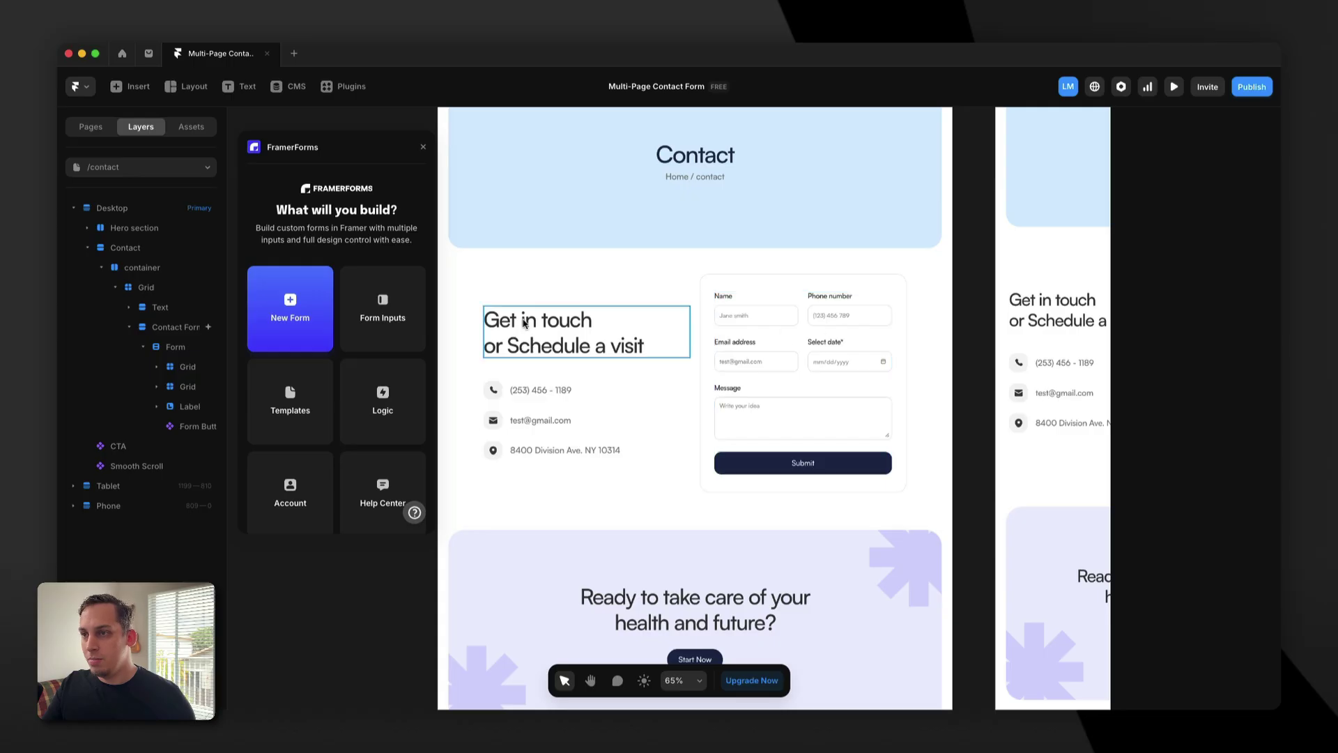
pyautogui.hscroll(-5, 526, 324)
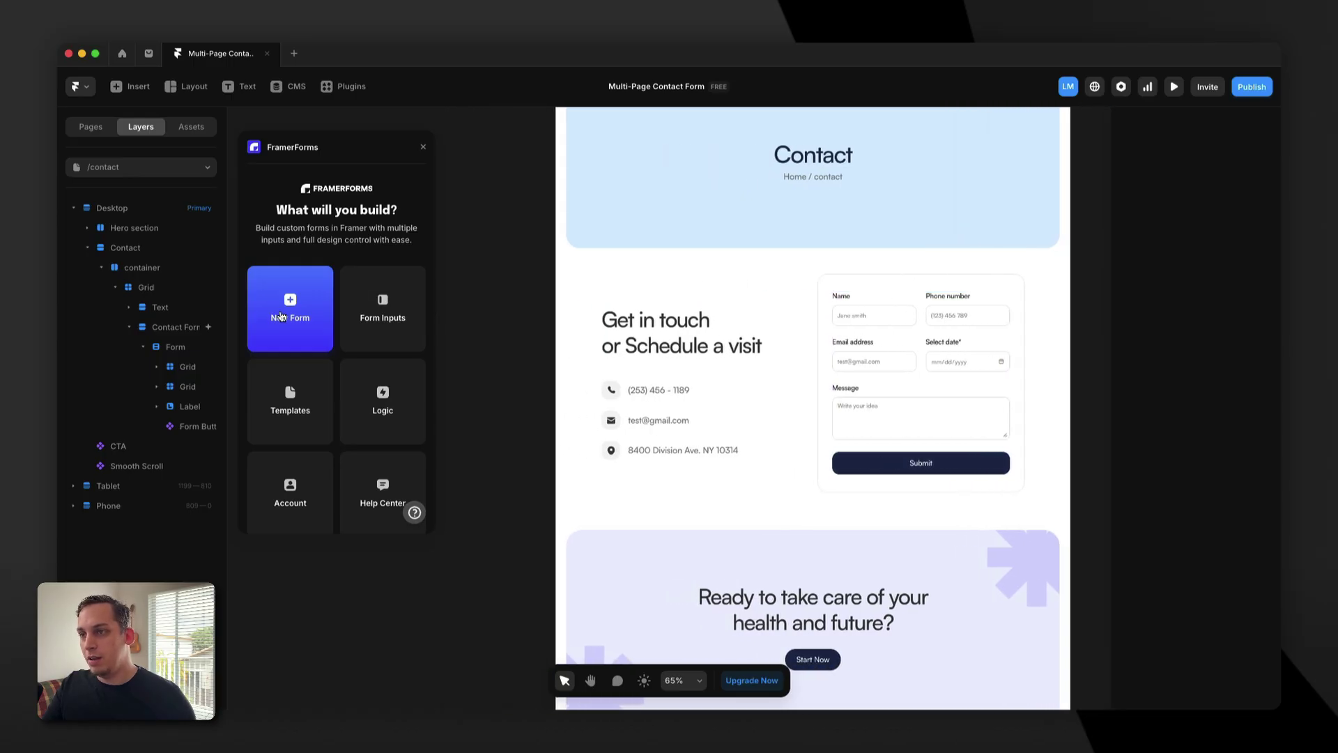
pyautogui.click(281, 316)
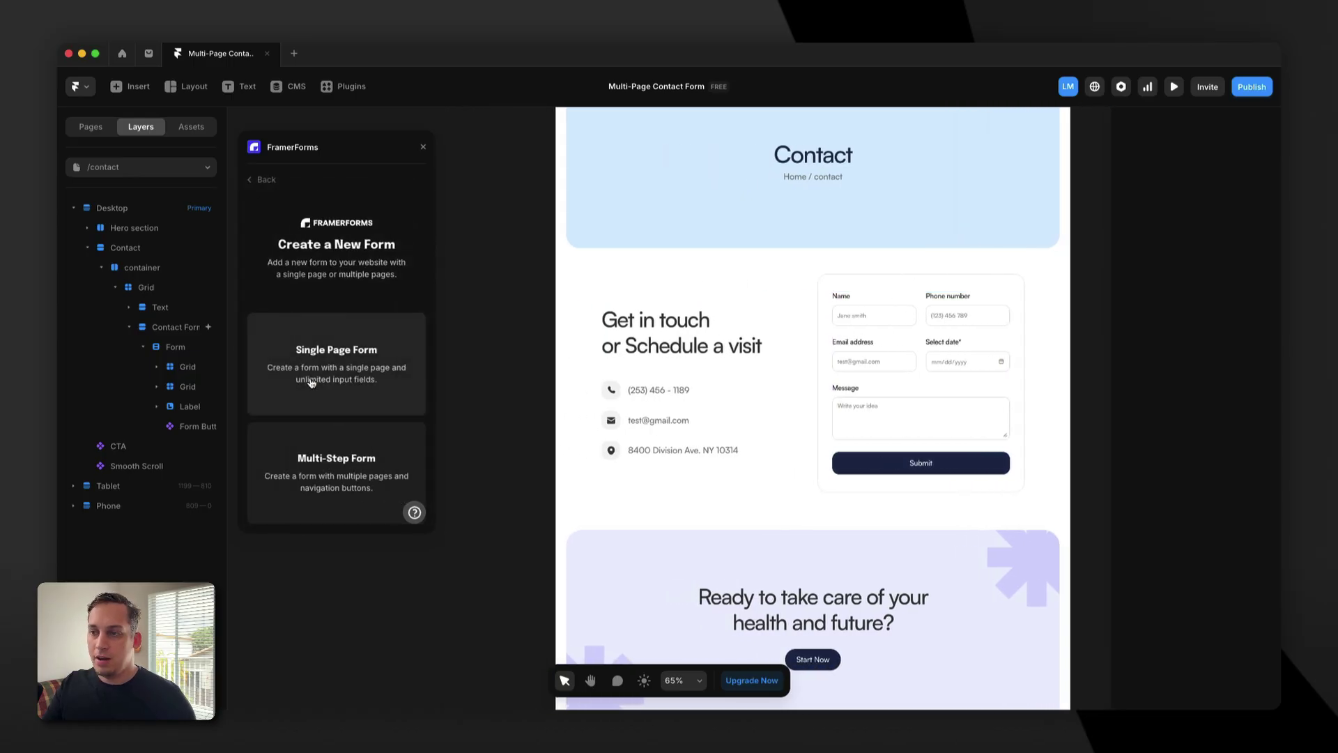
pyautogui.click(314, 465)
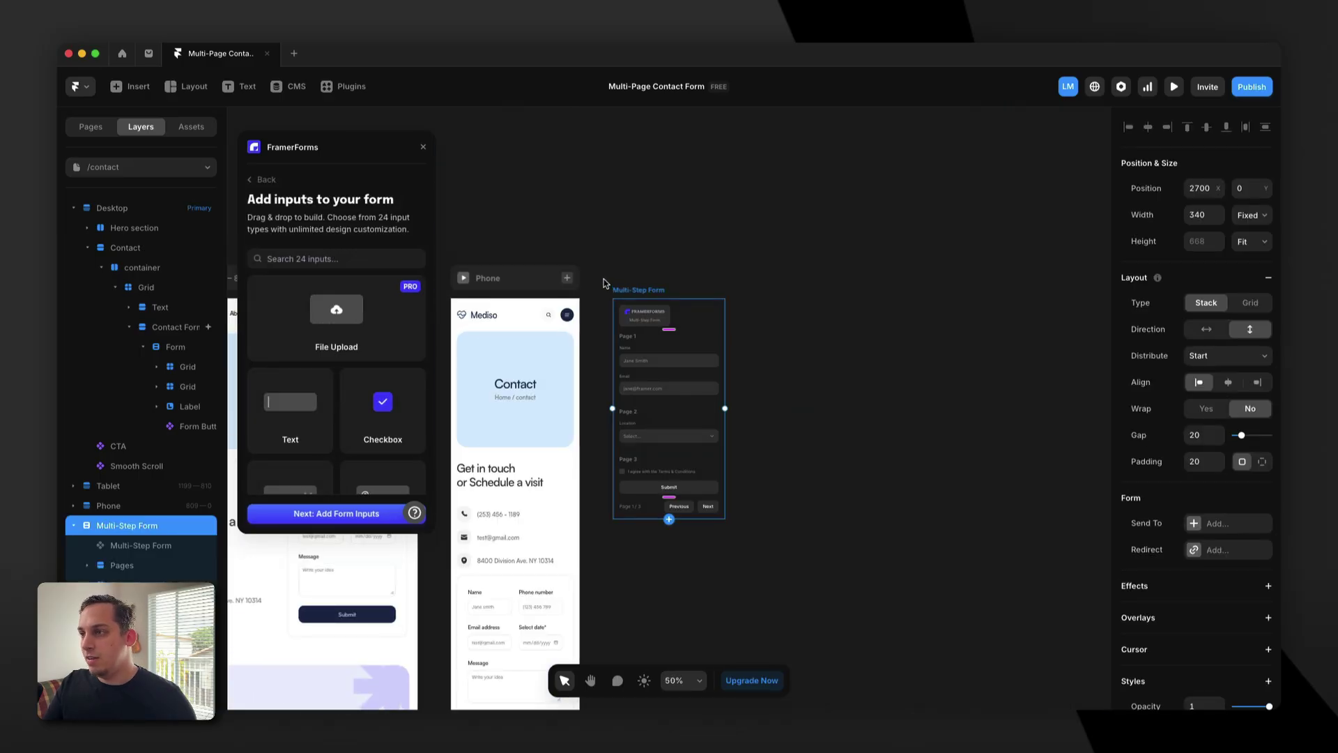
# Move the Multi-Step Form frame next to the Desktop page.
pyautogui.hscroll(-5, 604, 282)
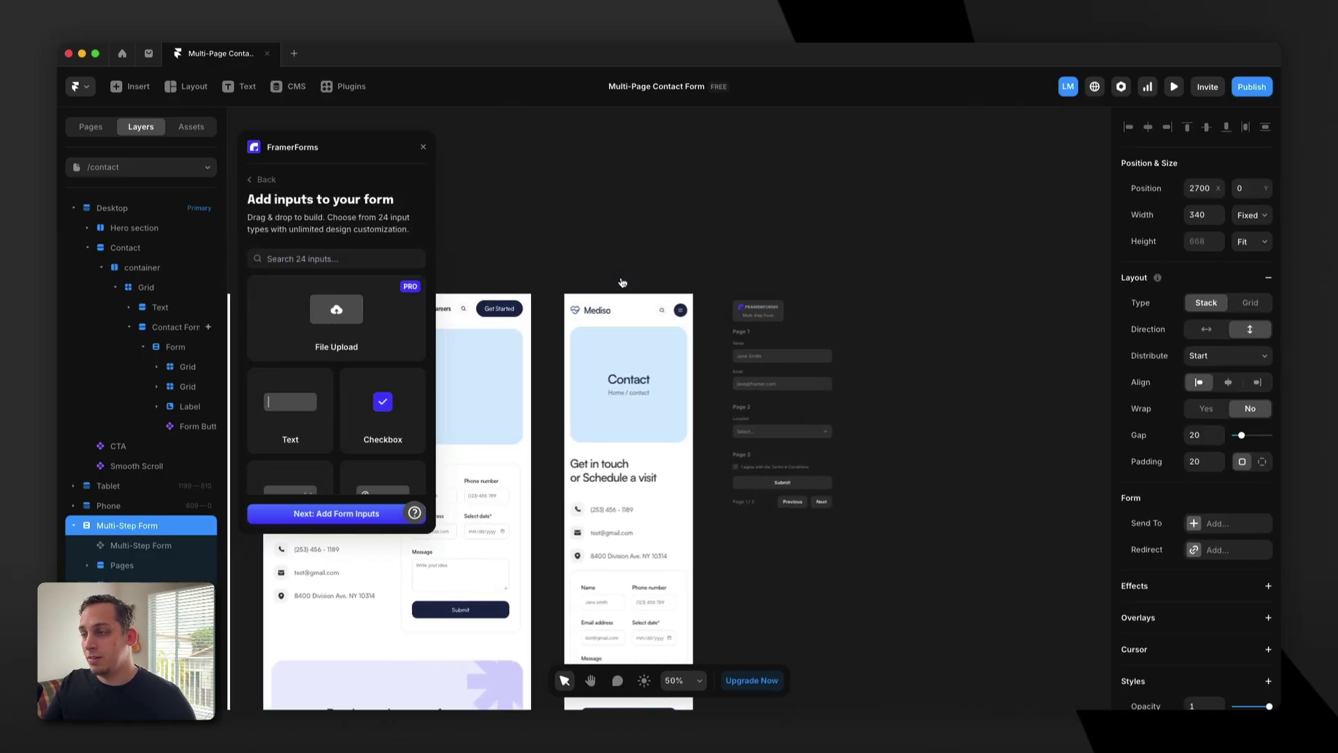
pyautogui.hscroll(-5, 622, 283)
pyautogui.scroll(-2, 622, 283)
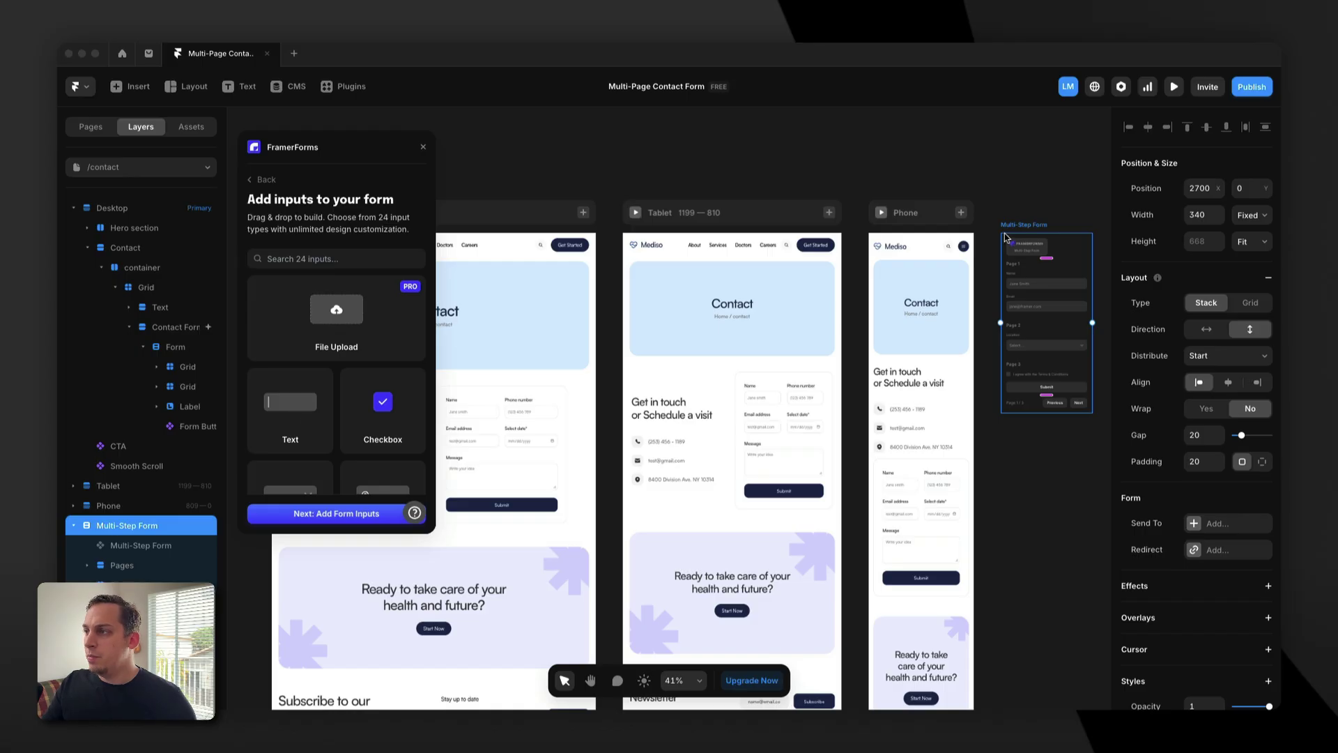
pyautogui.moveTo(1021, 228); pyautogui.dragTo(470, 338)
# Pull the old Form out of the Contact Form stack and drop the Multi-Step Form in its place.
pyautogui.scroll(-2, 770, 375)
pyautogui.hscroll(-3, 771, 375)
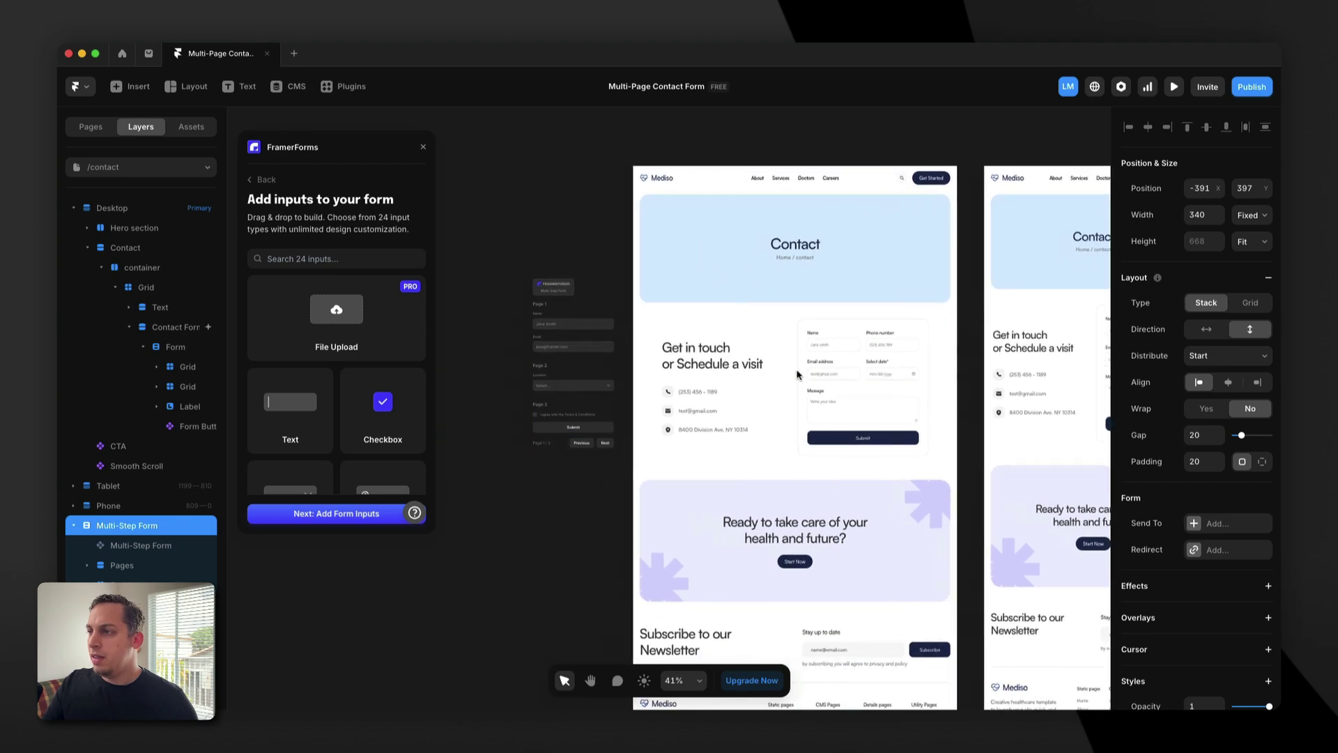
pyautogui.click(859, 386)
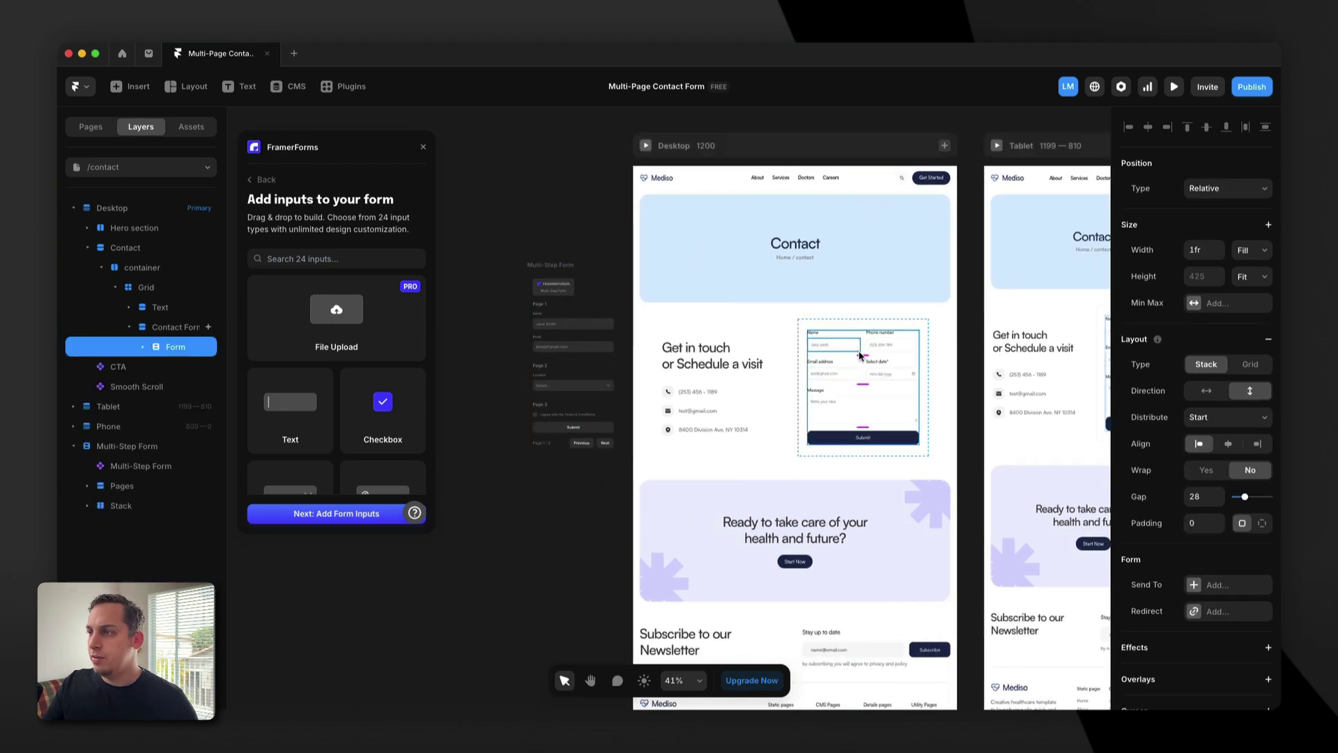
pyautogui.moveTo(854, 360); pyautogui.dragTo(536, 496)
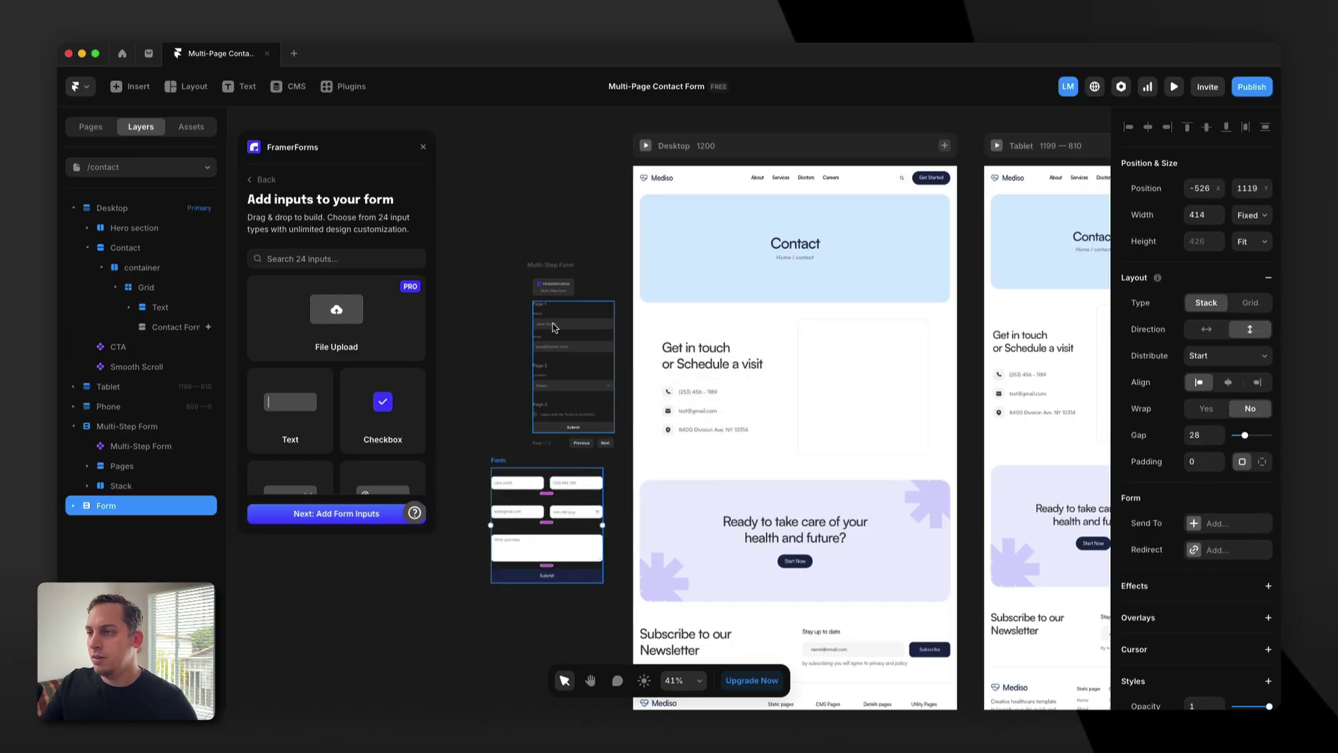
pyautogui.click(534, 299)
pyautogui.click(499, 457)
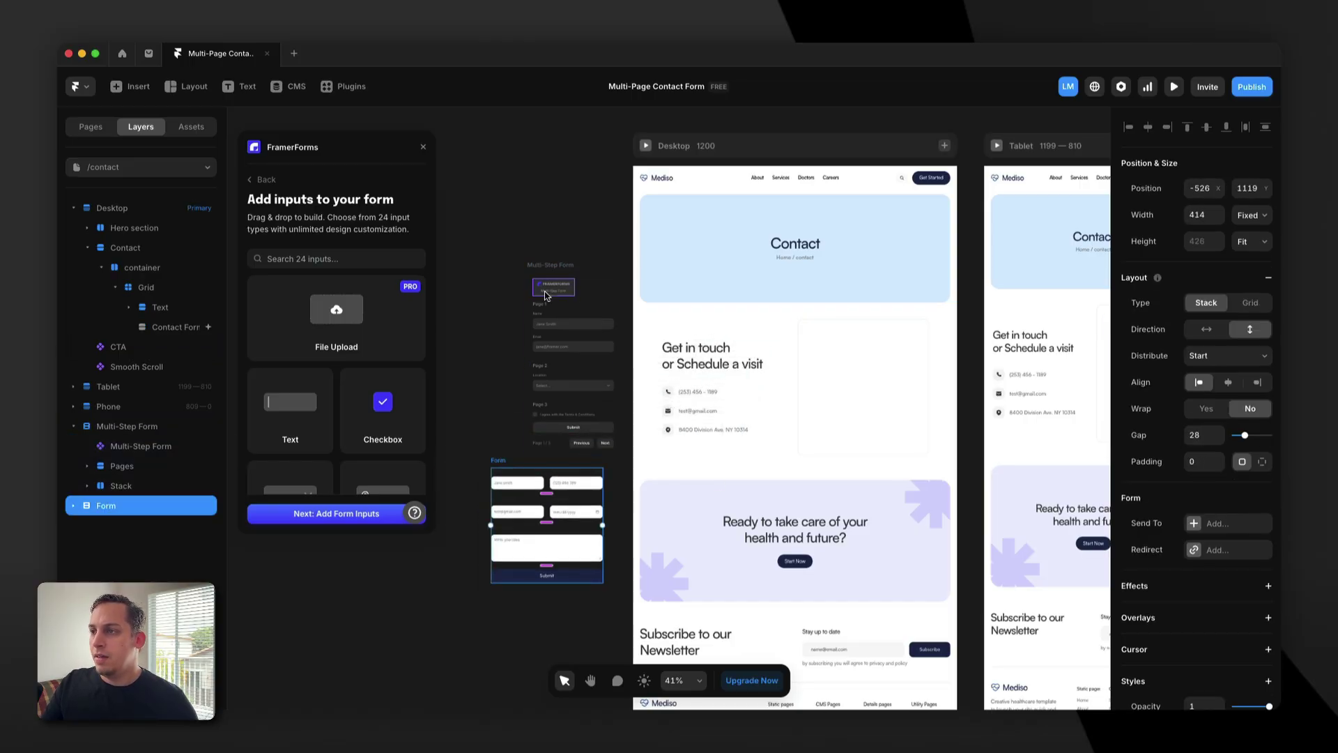
pyautogui.moveTo(548, 275); pyautogui.dragTo(826, 349)
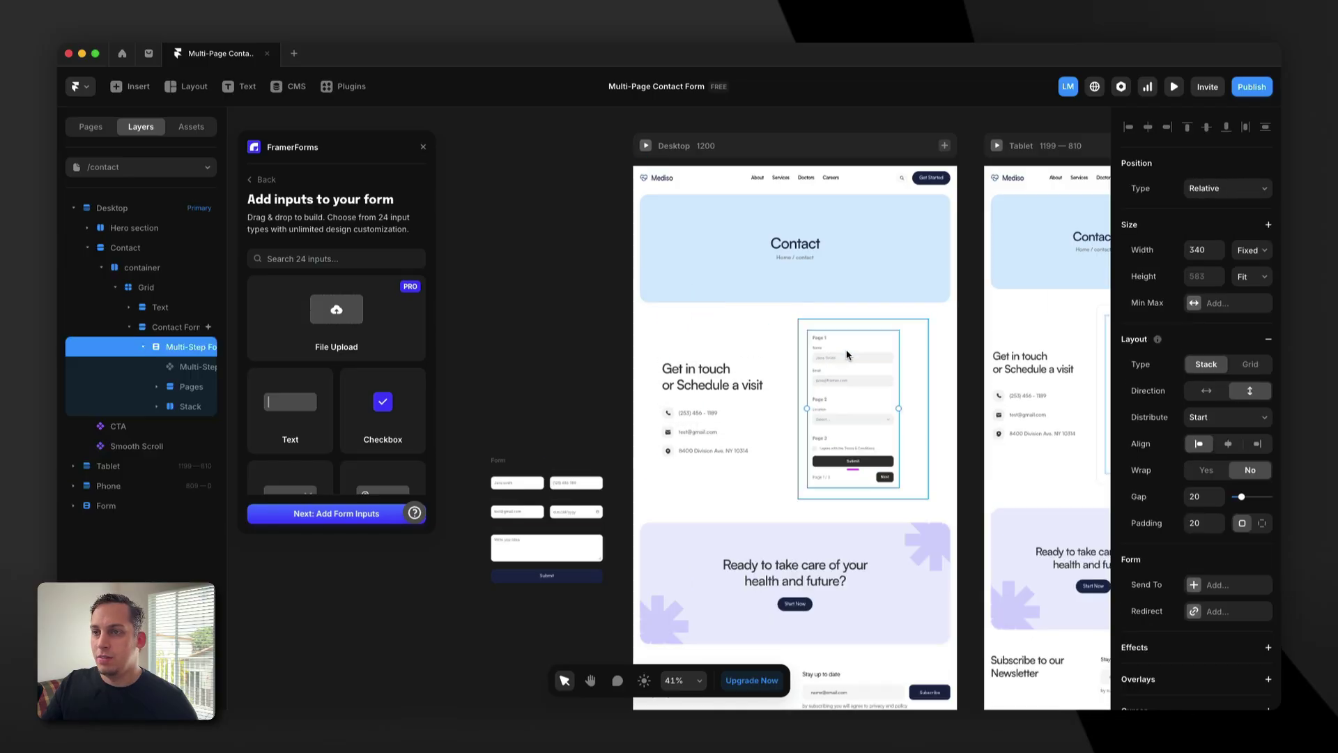
pyautogui.scroll(5, 919, 386)
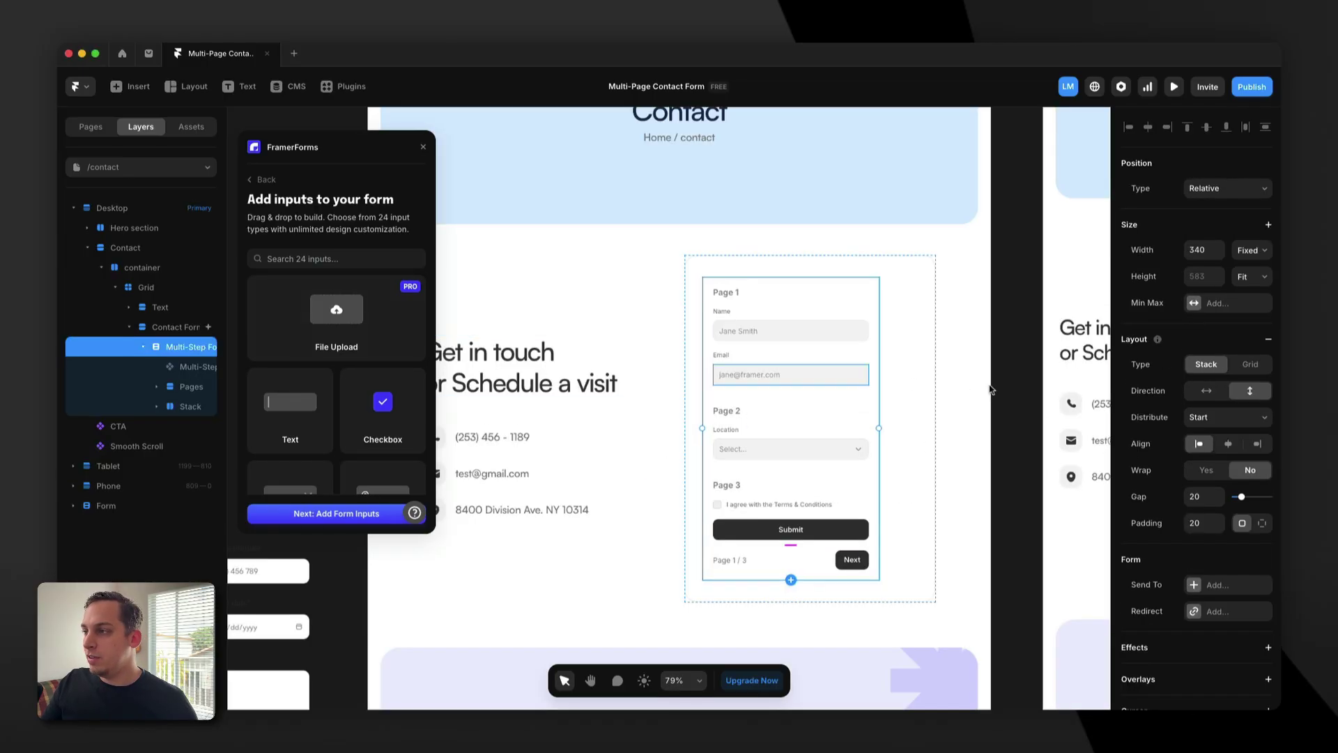
pyautogui.click(1253, 250)
pyautogui.click(1251, 277)
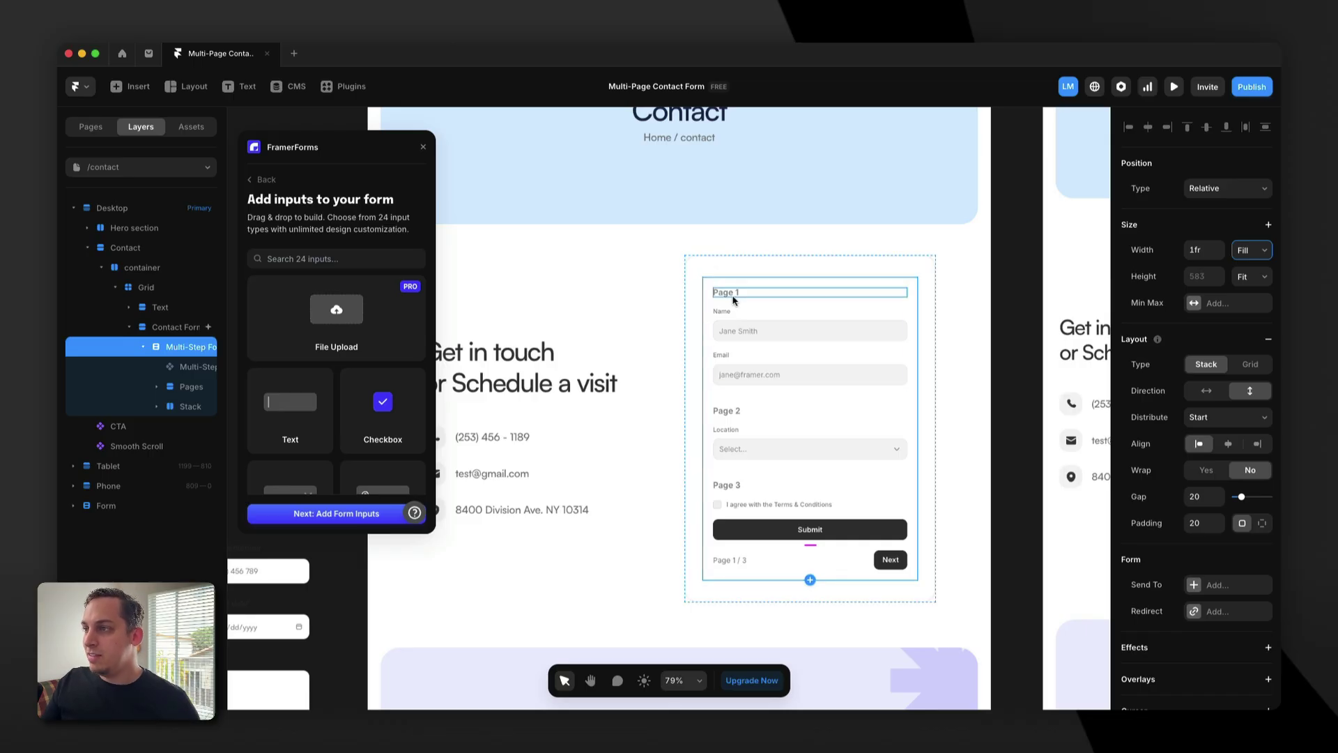
pyautogui.hscroll(-2, 733, 300)
pyautogui.click(781, 295)
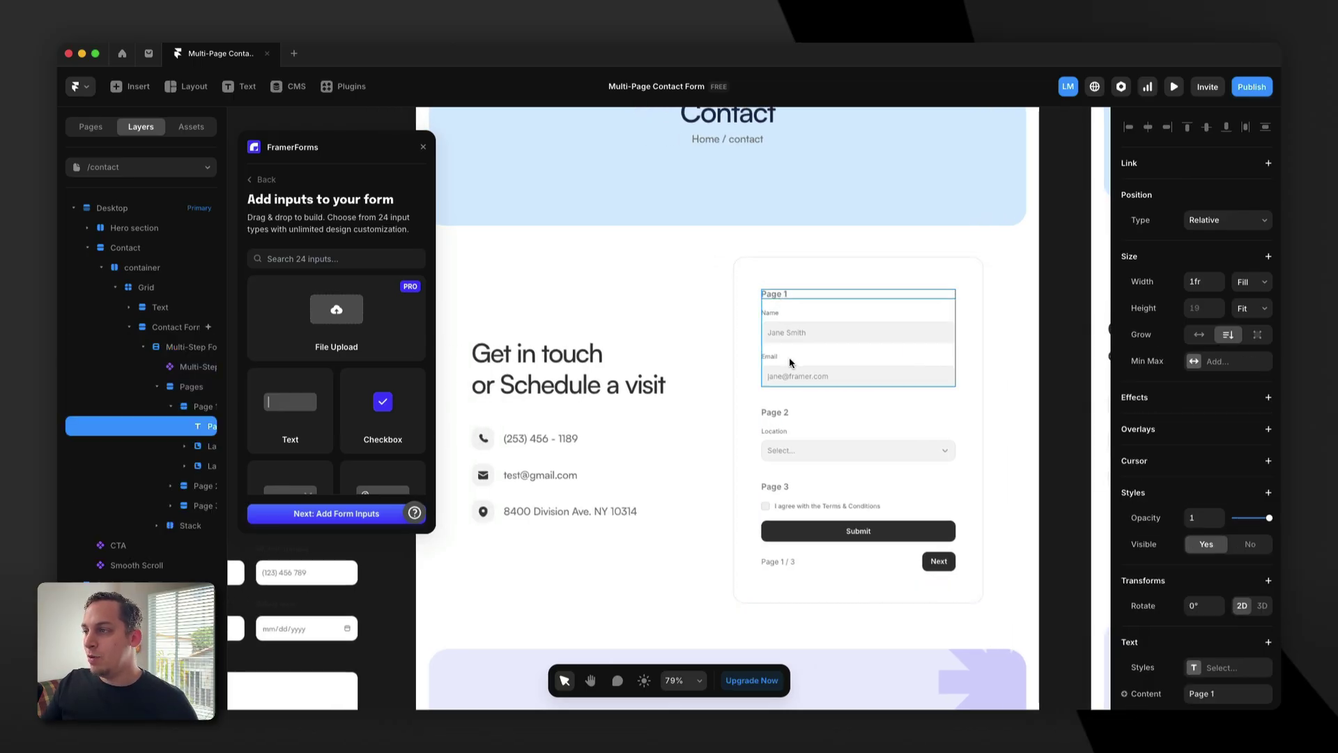
pyautogui.click(787, 416)
pyautogui.click(786, 487)
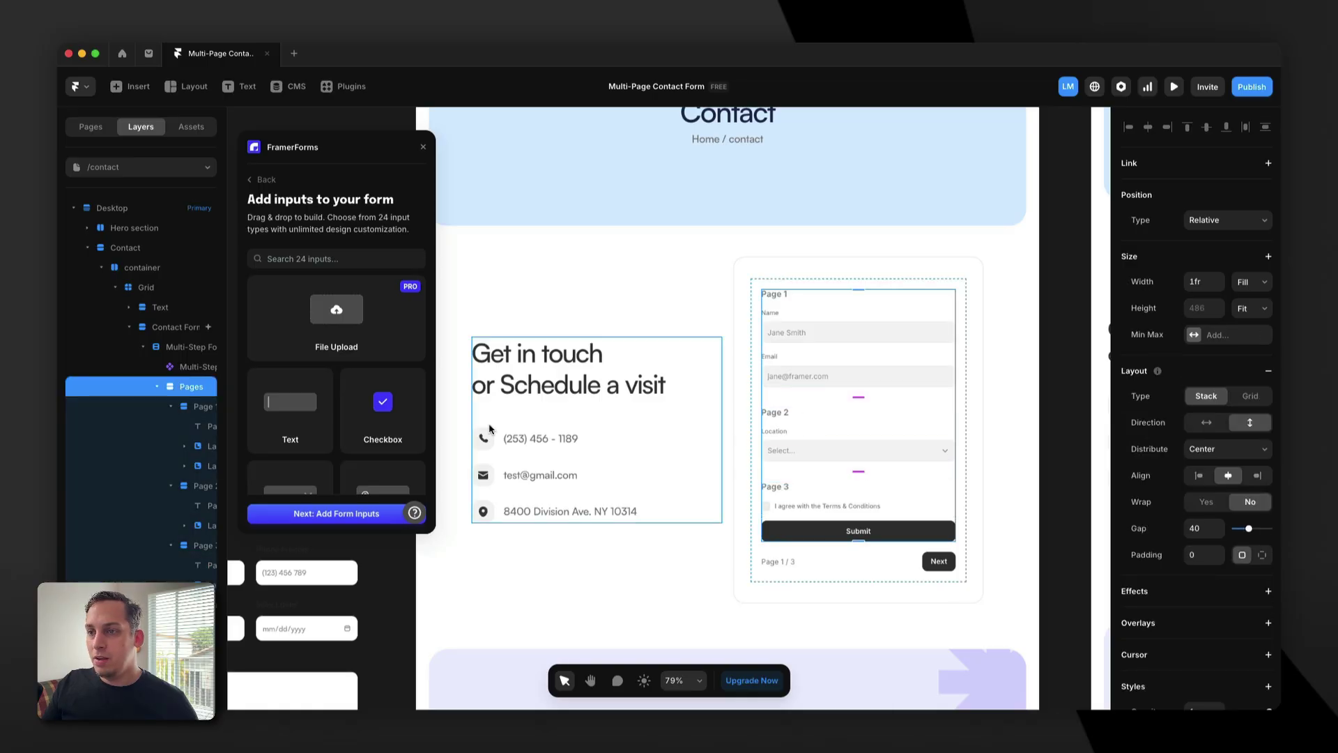
pyautogui.moveTo(226, 436); pyautogui.dragTo(266, 436)
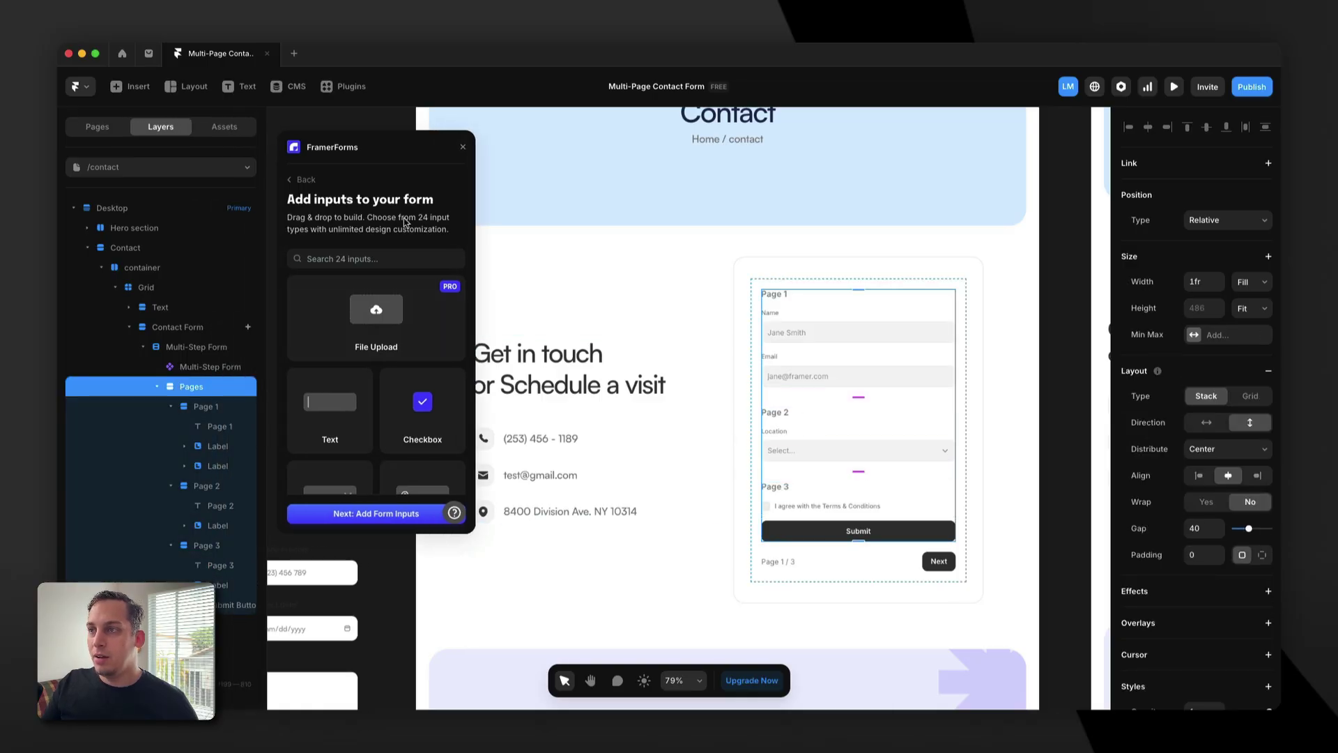
pyautogui.click(463, 148)
pyautogui.moveTo(270, 388); pyautogui.dragTo(311, 392)
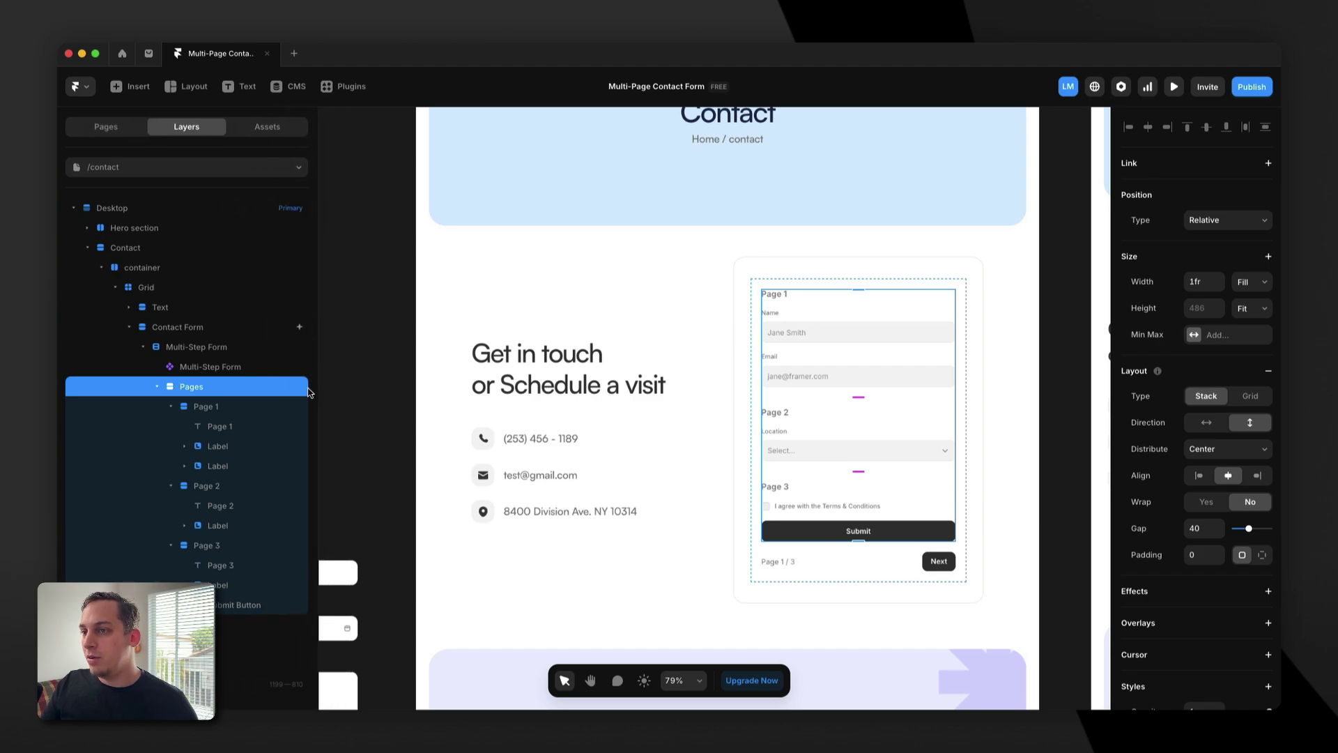
pyautogui.click(171, 406)
pyautogui.click(171, 350)
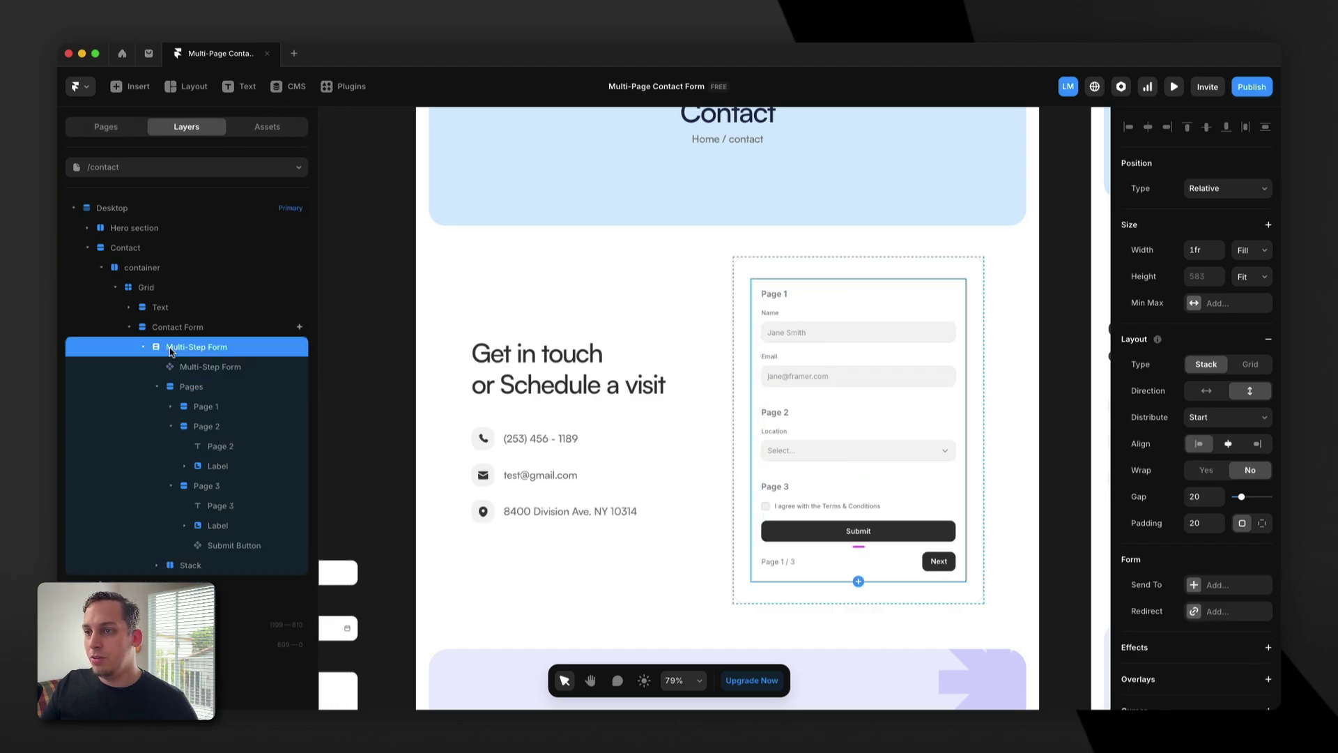
pyautogui.click(157, 386)
pyautogui.click(229, 372)
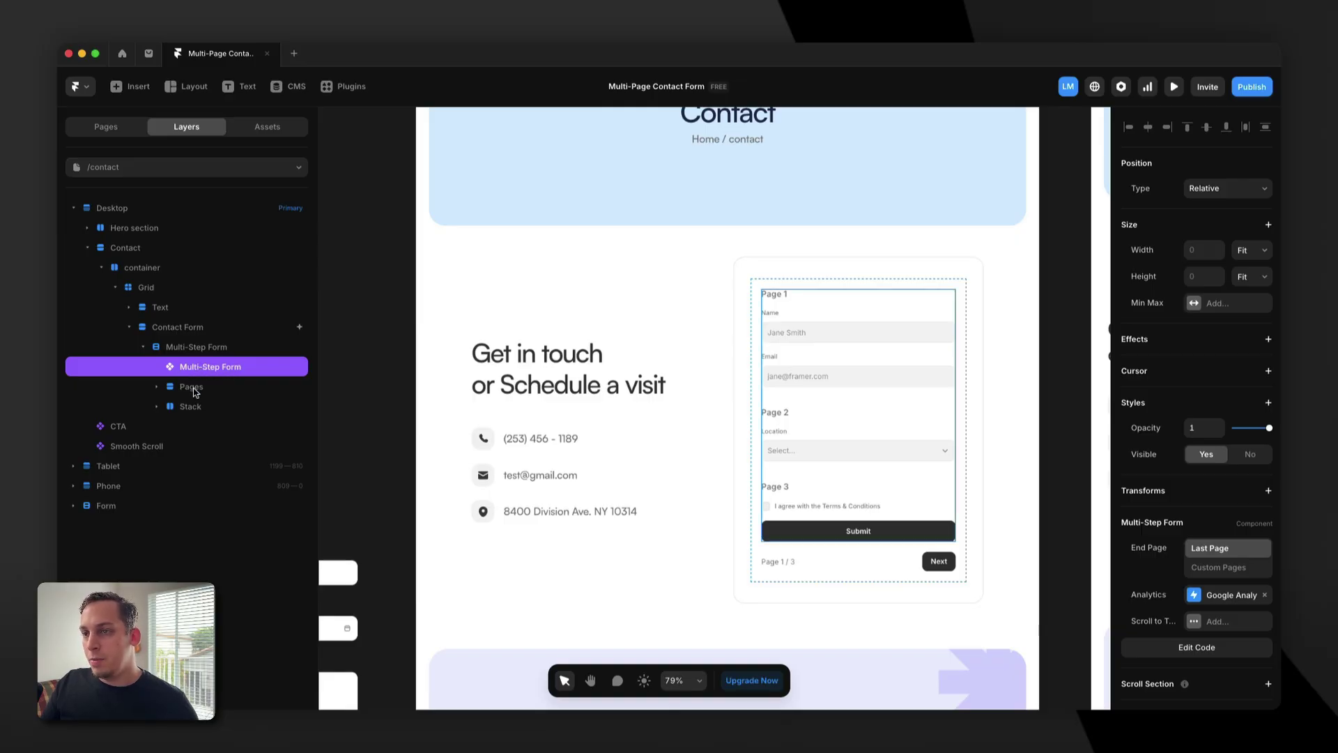
pyautogui.click(197, 392)
pyautogui.click(156, 388)
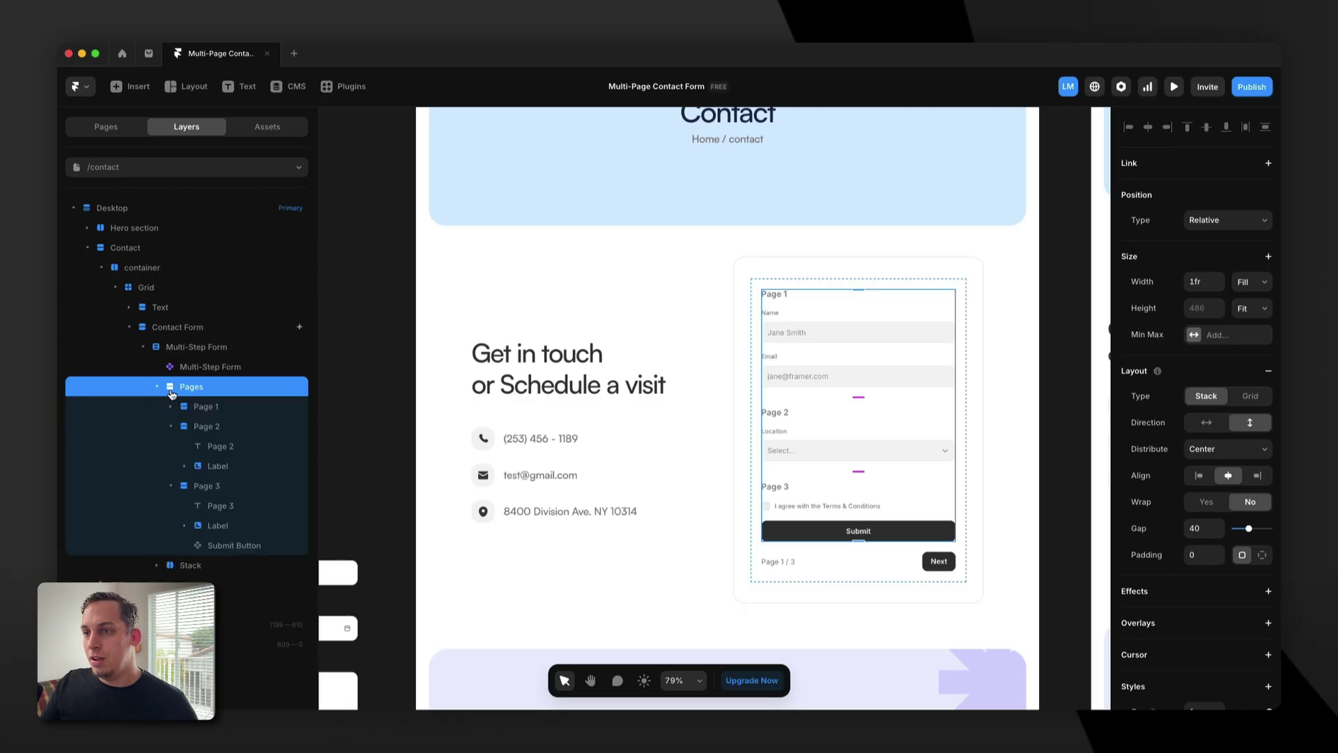
pyautogui.click(171, 425)
pyautogui.click(171, 446)
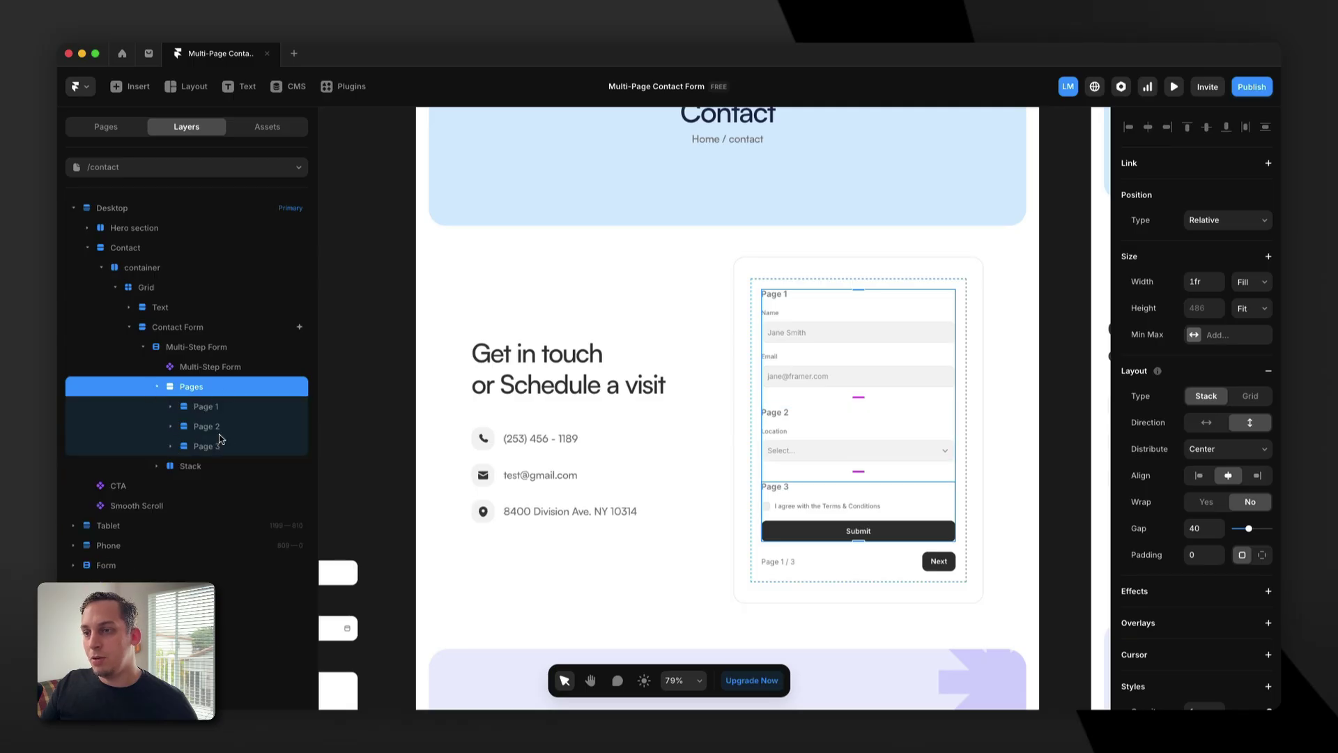
pyautogui.click(211, 410)
pyautogui.click(214, 427)
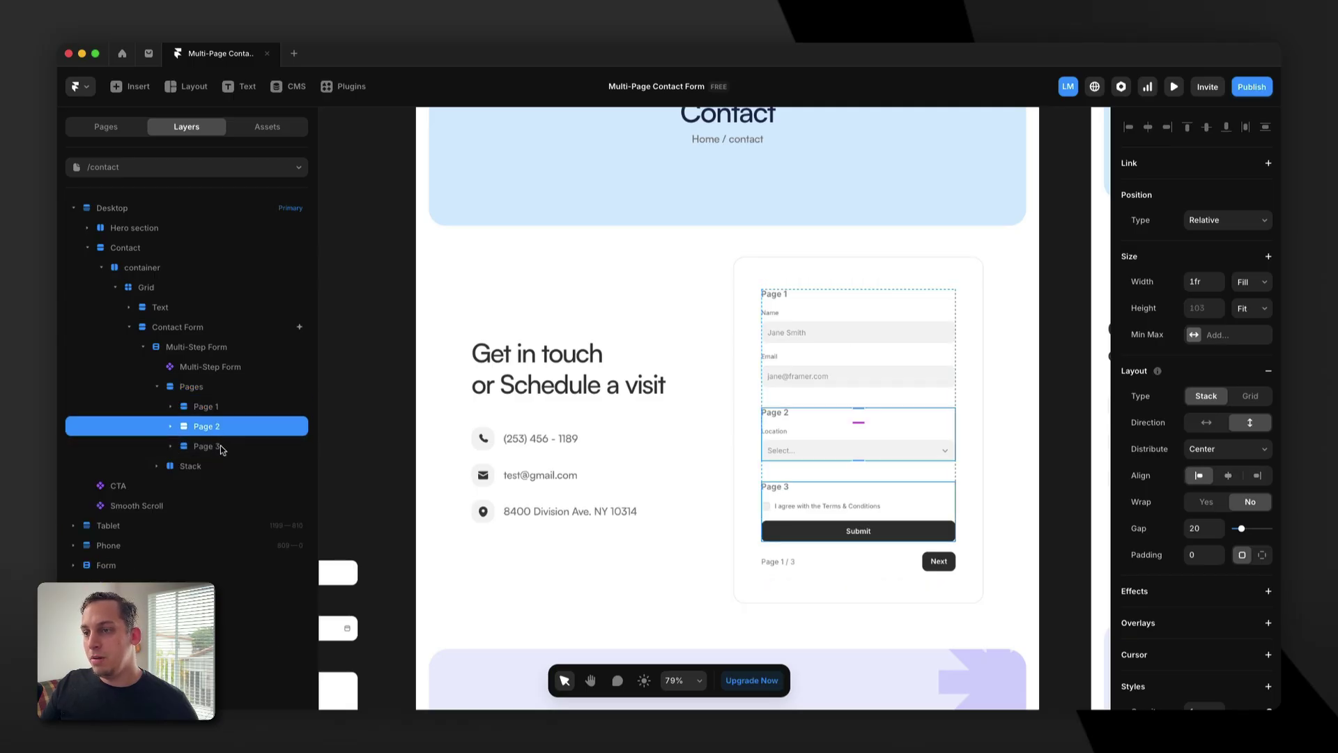
pyautogui.click(220, 445)
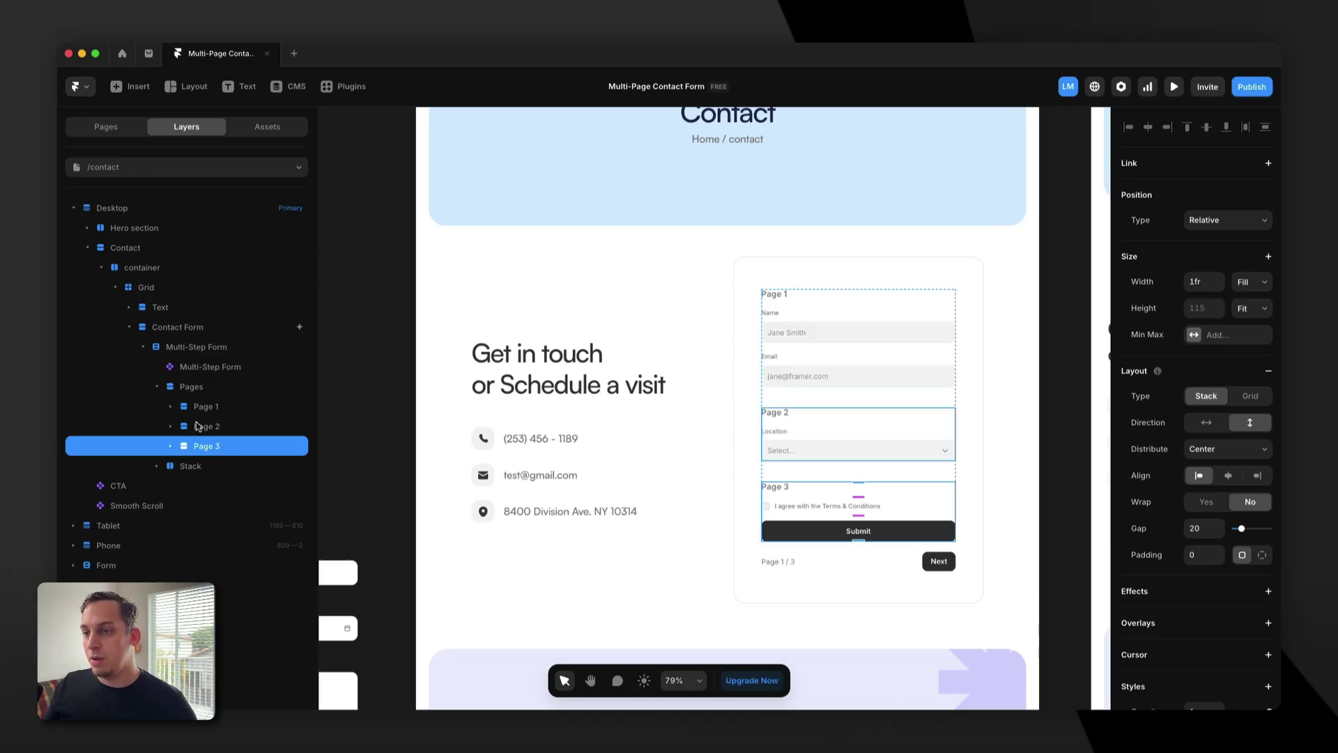
pyautogui.click(157, 387)
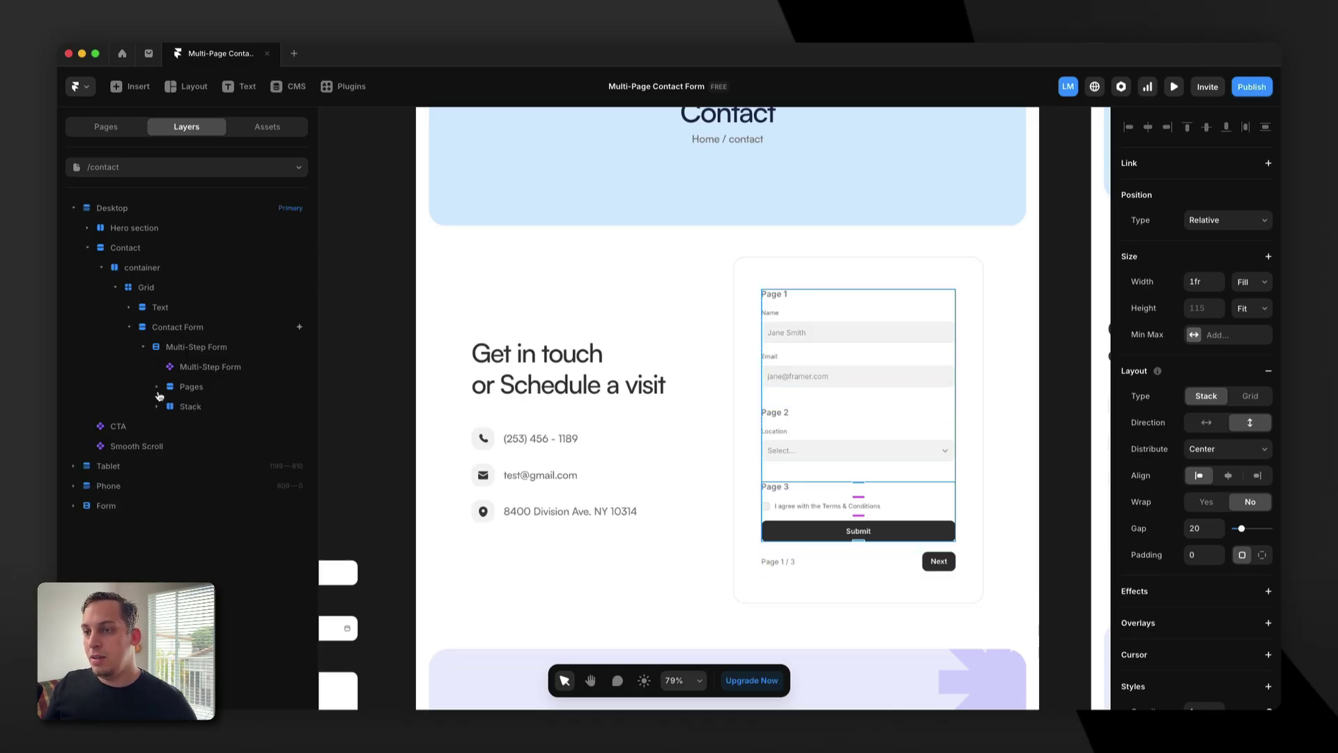
pyautogui.click(156, 406)
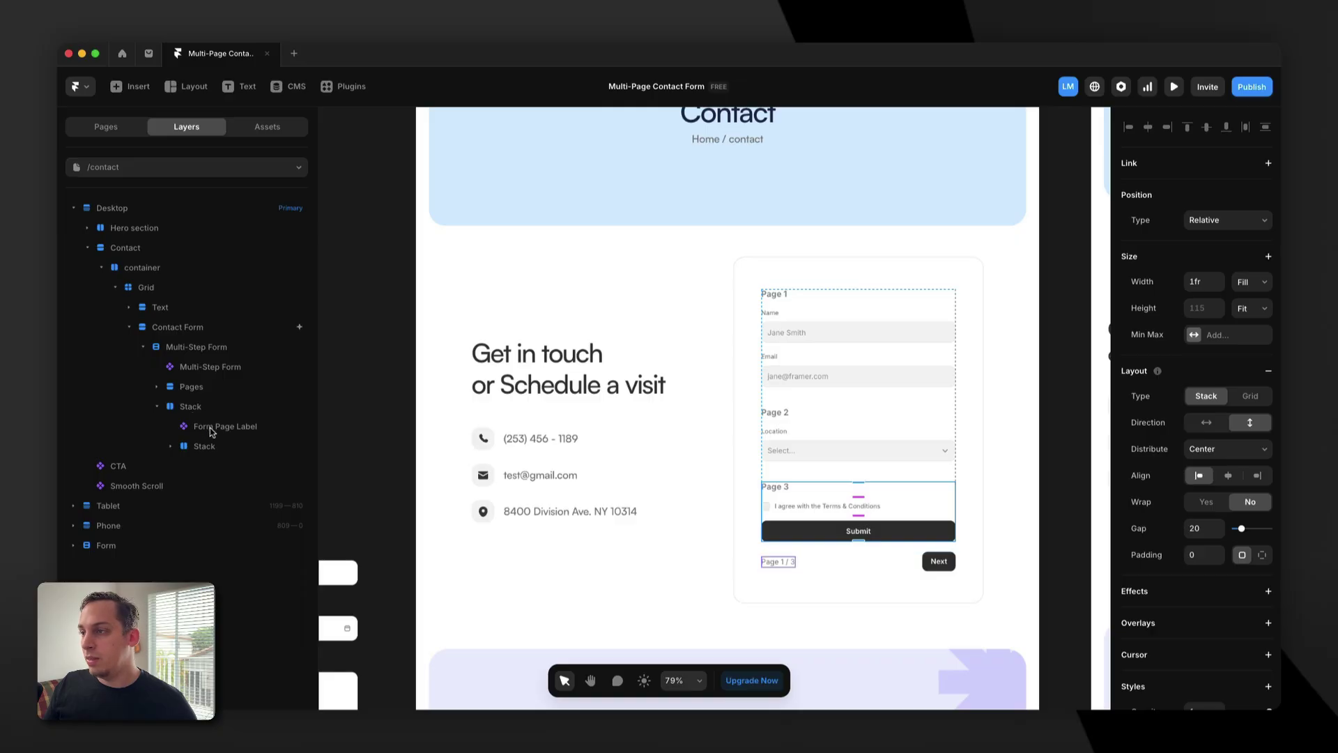
pyautogui.click(250, 429)
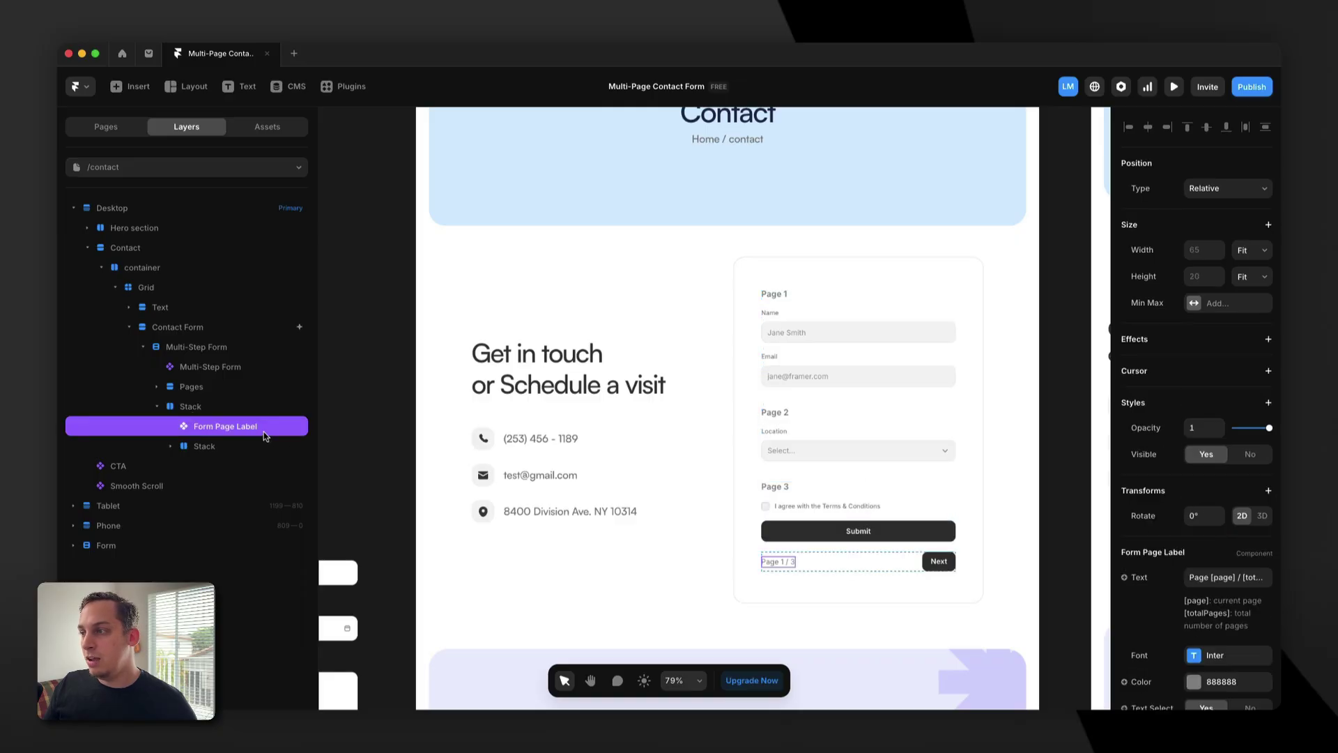
pyautogui.click(189, 450)
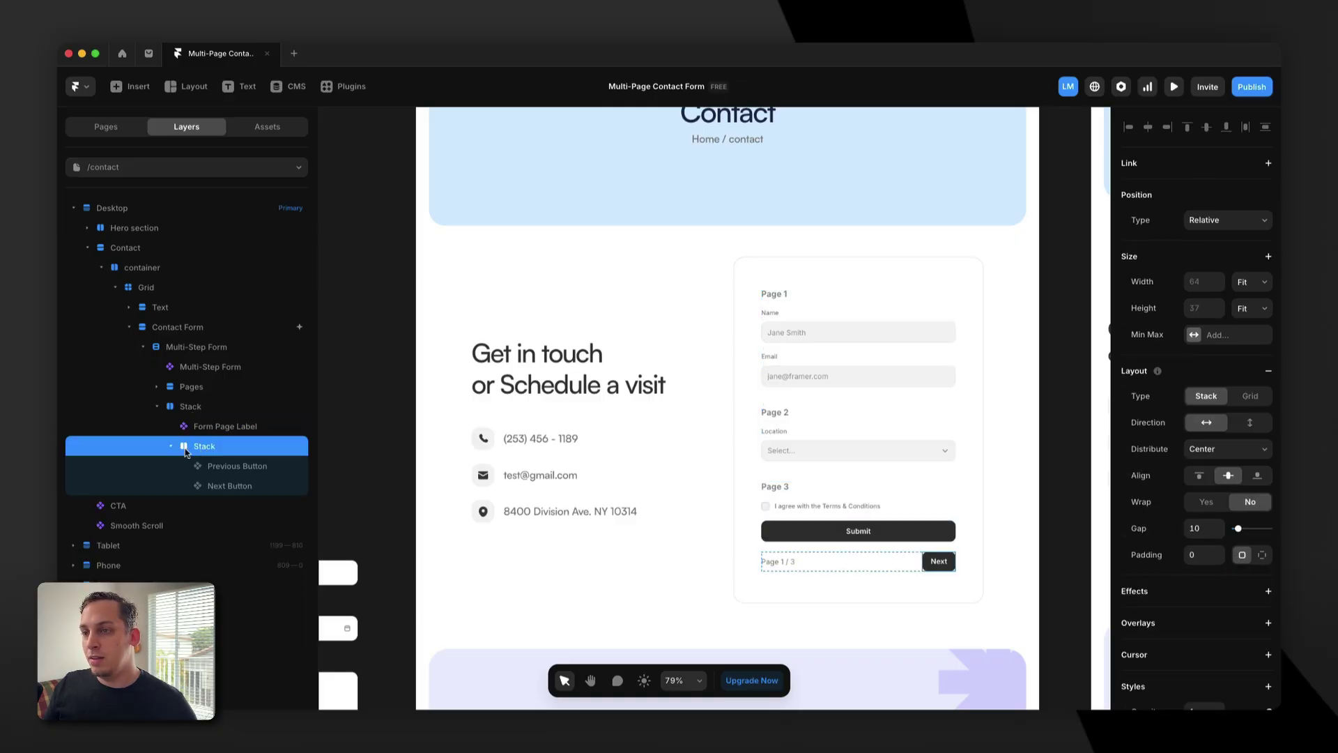
pyautogui.click(236, 467)
pyautogui.click(236, 488)
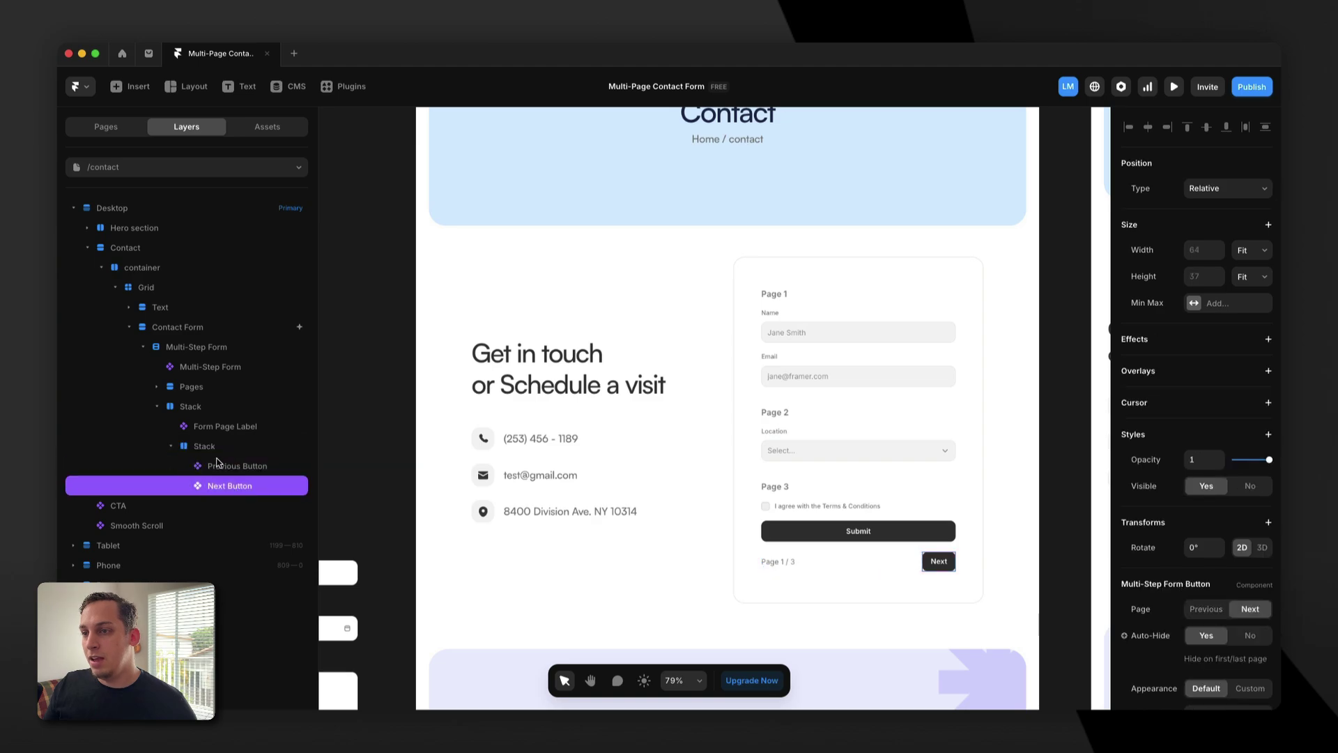
pyautogui.click(190, 452)
pyautogui.click(171, 447)
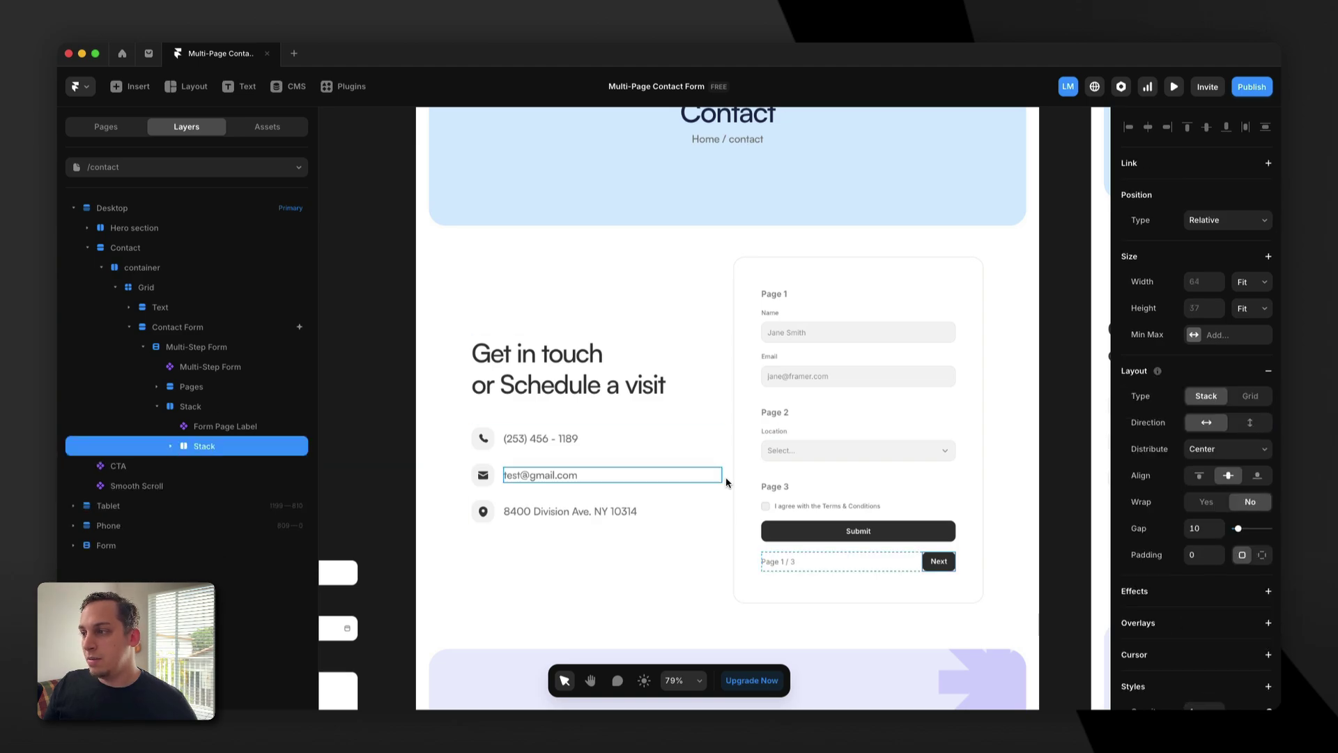
pyautogui.click(827, 506)
pyautogui.click(172, 446)
pyautogui.click(172, 447)
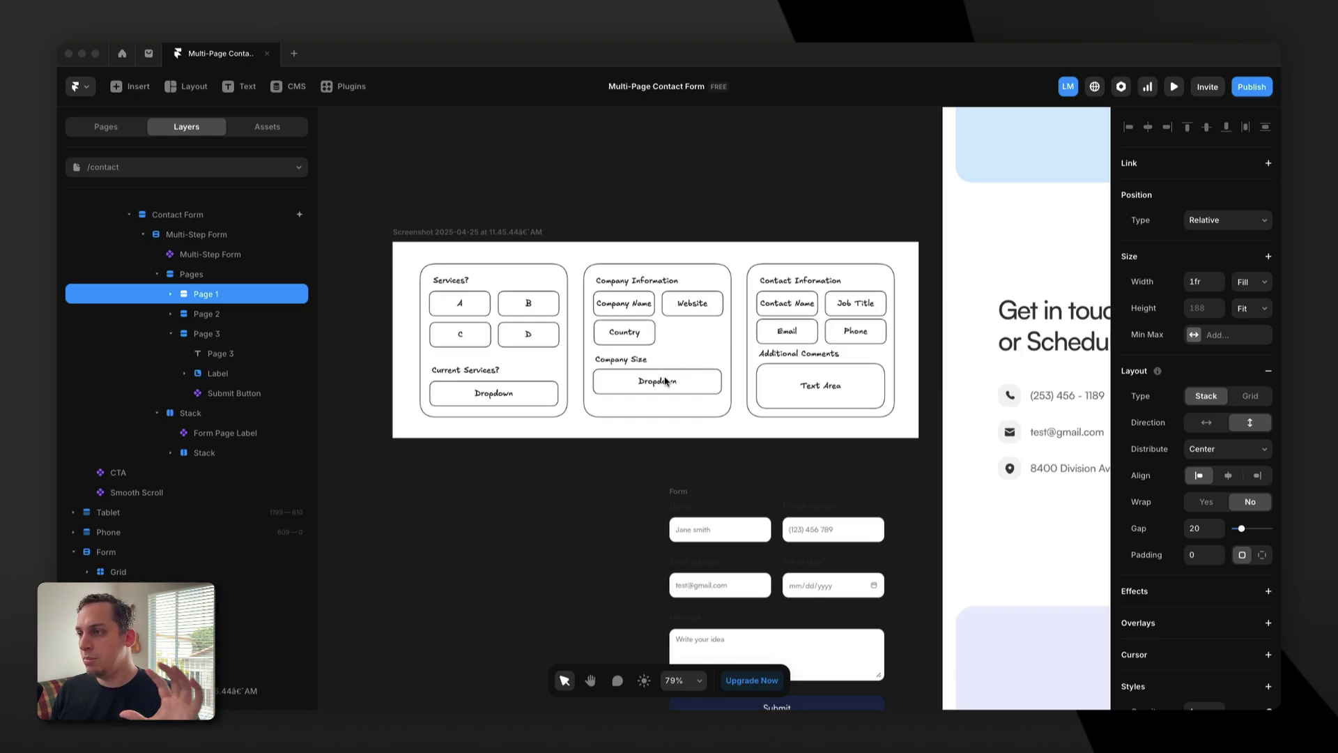
# Select the standalone Form frame and launch FramerForms from the Plugins list.
pyautogui.hscroll(2, 674, 380)
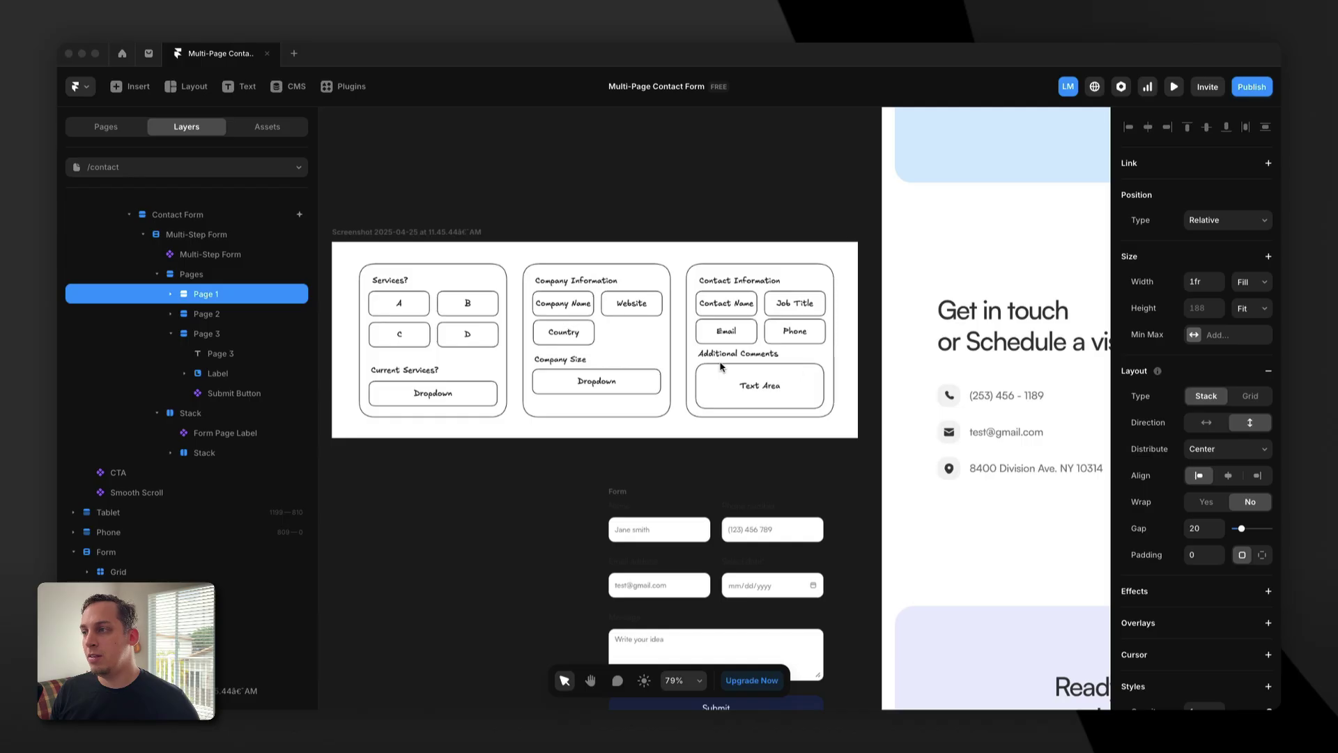
pyautogui.hscroll(2, 726, 368)
pyautogui.hscroll(-2, 591, 282)
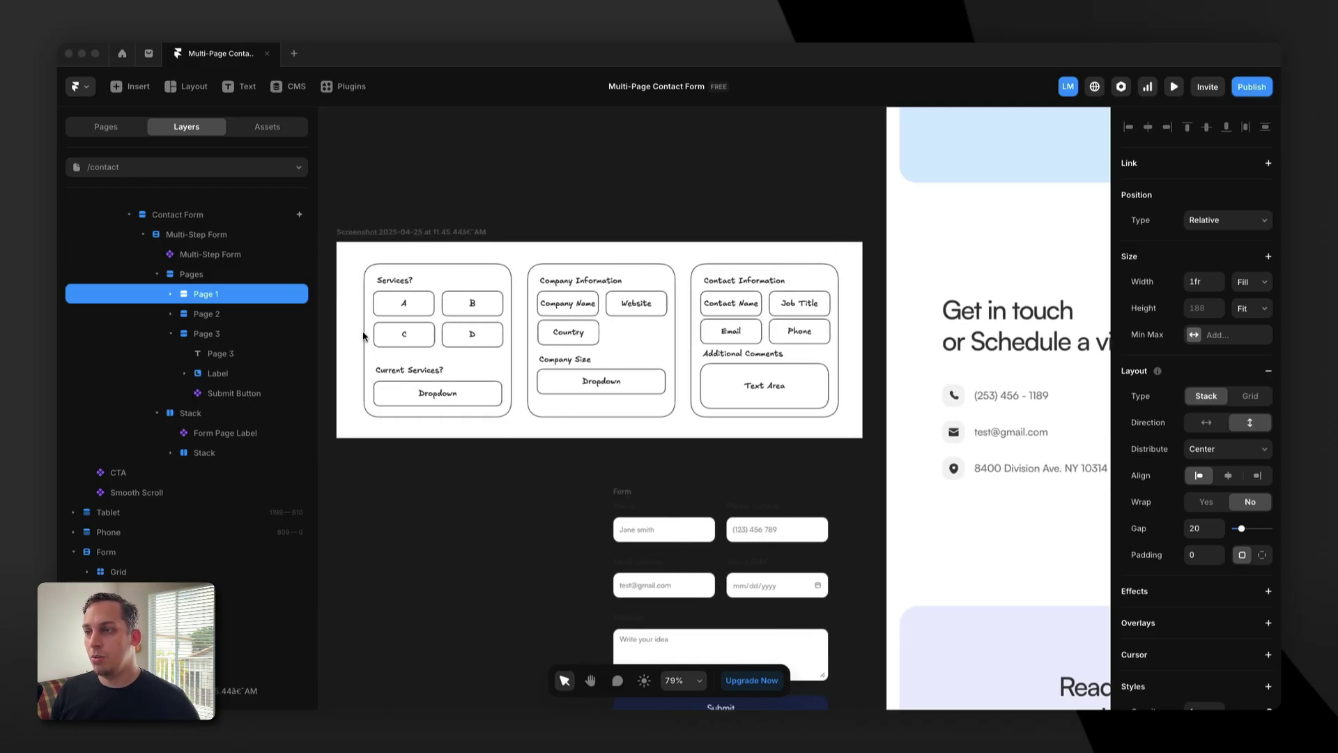
pyautogui.hscroll(-2, 450, 286)
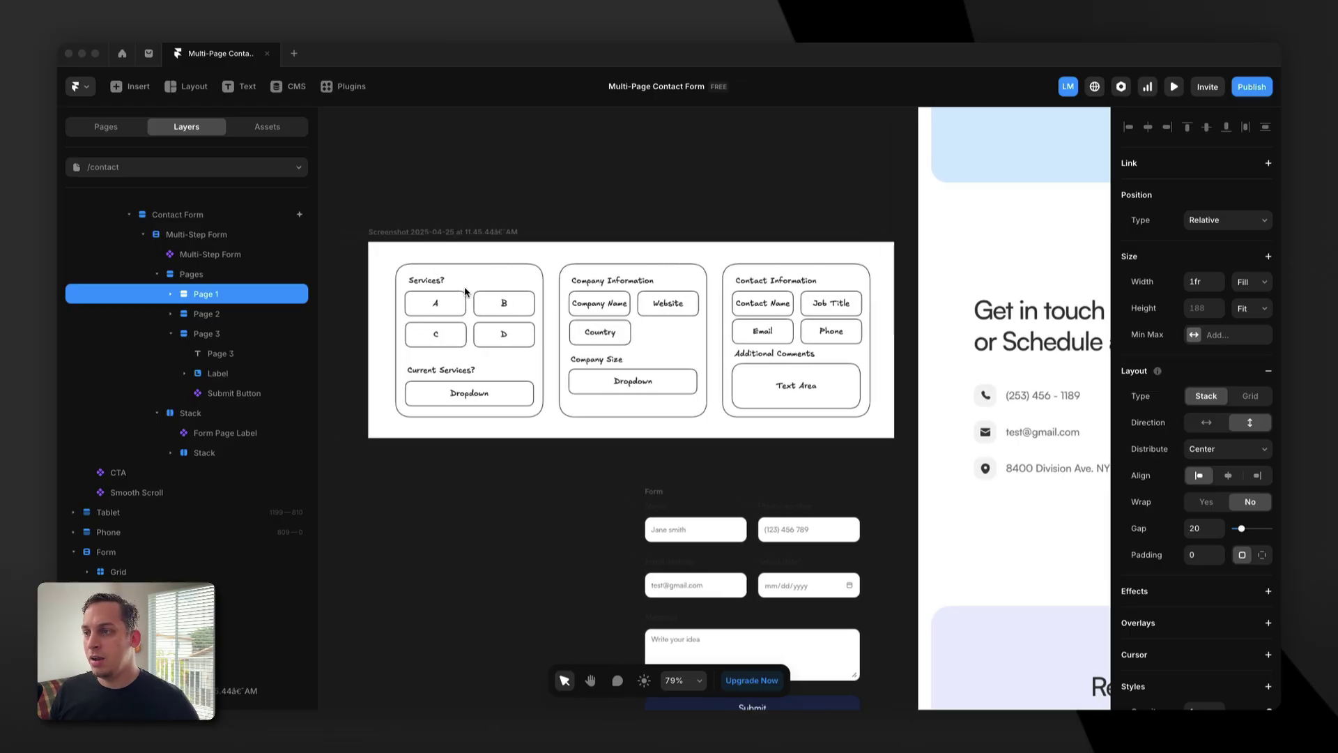
pyautogui.scroll(-3, 466, 291)
pyautogui.click(390, 460)
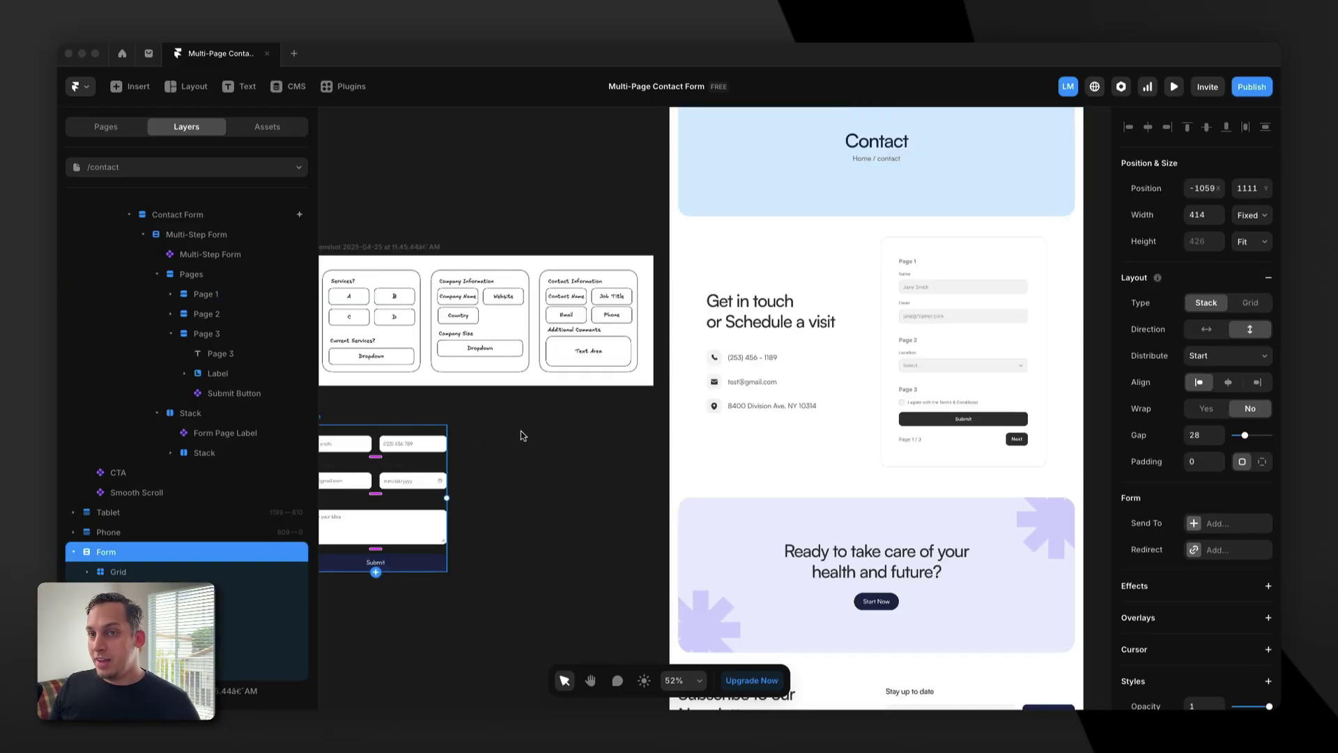
pyautogui.click(348, 89)
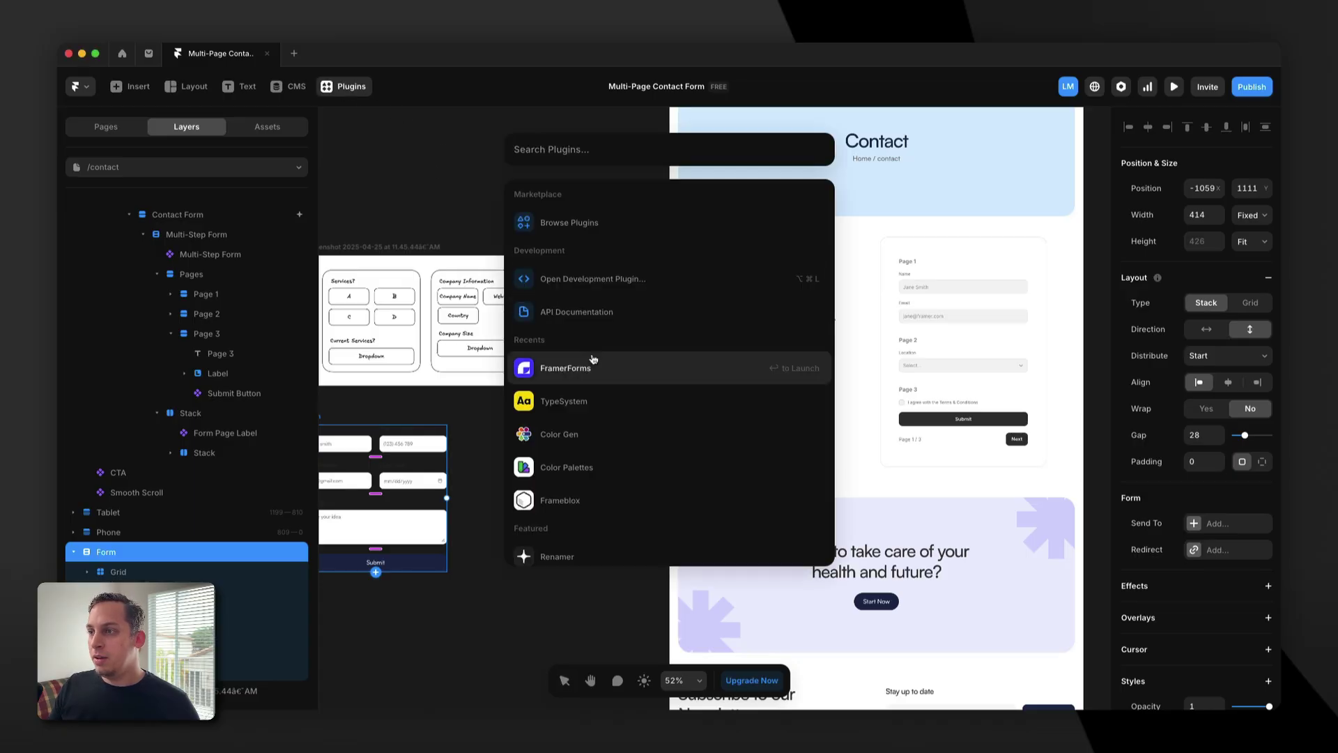
pyautogui.click(585, 366)
# Open the Form Inputs catalogue with the Multi-Step Form selected and Page 3 collapsed.
pyautogui.hscroll(-3, 597, 290)
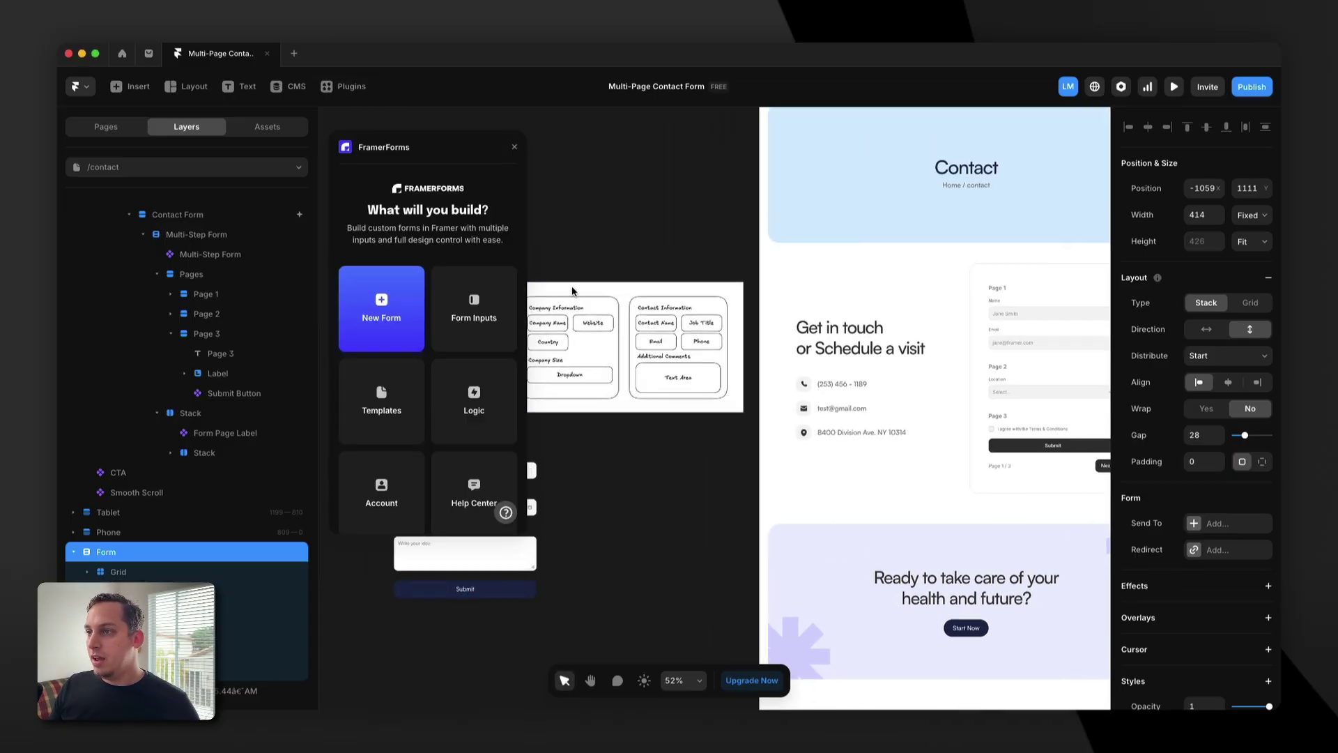
pyautogui.click(472, 310)
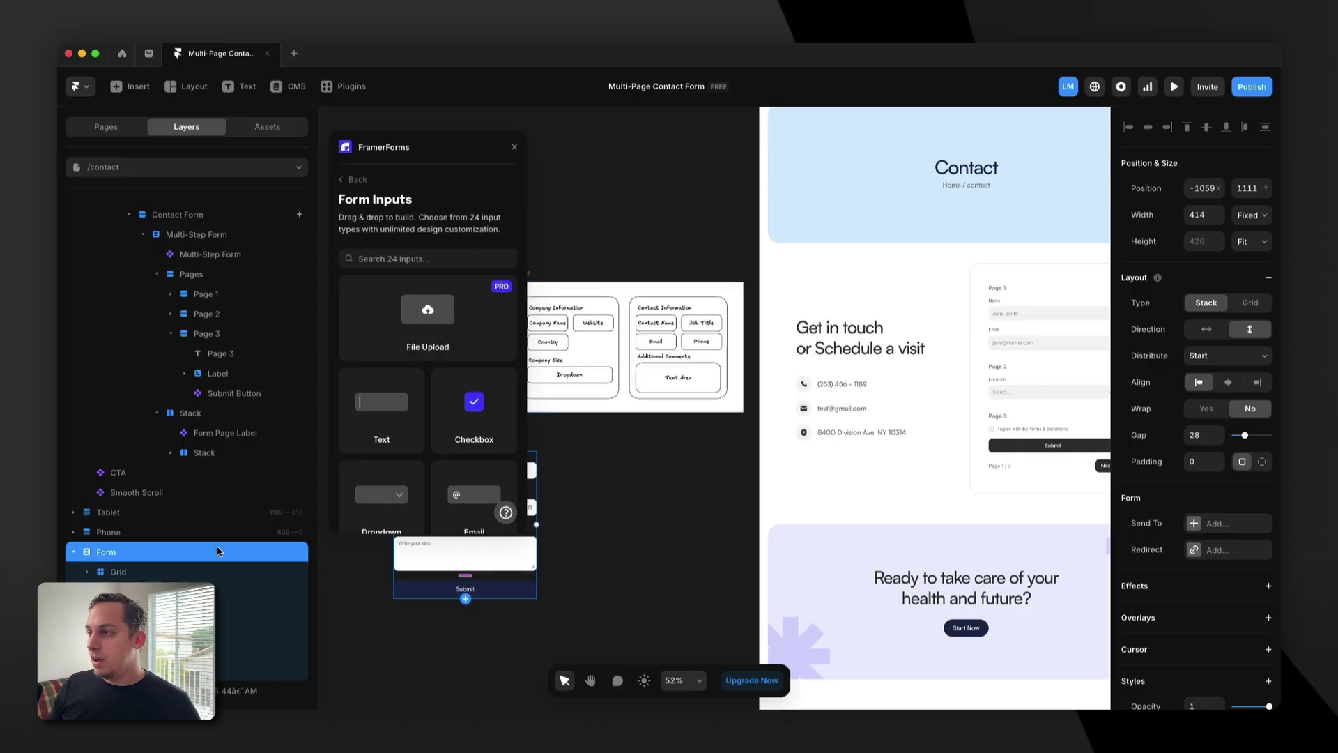
pyautogui.click(984, 349)
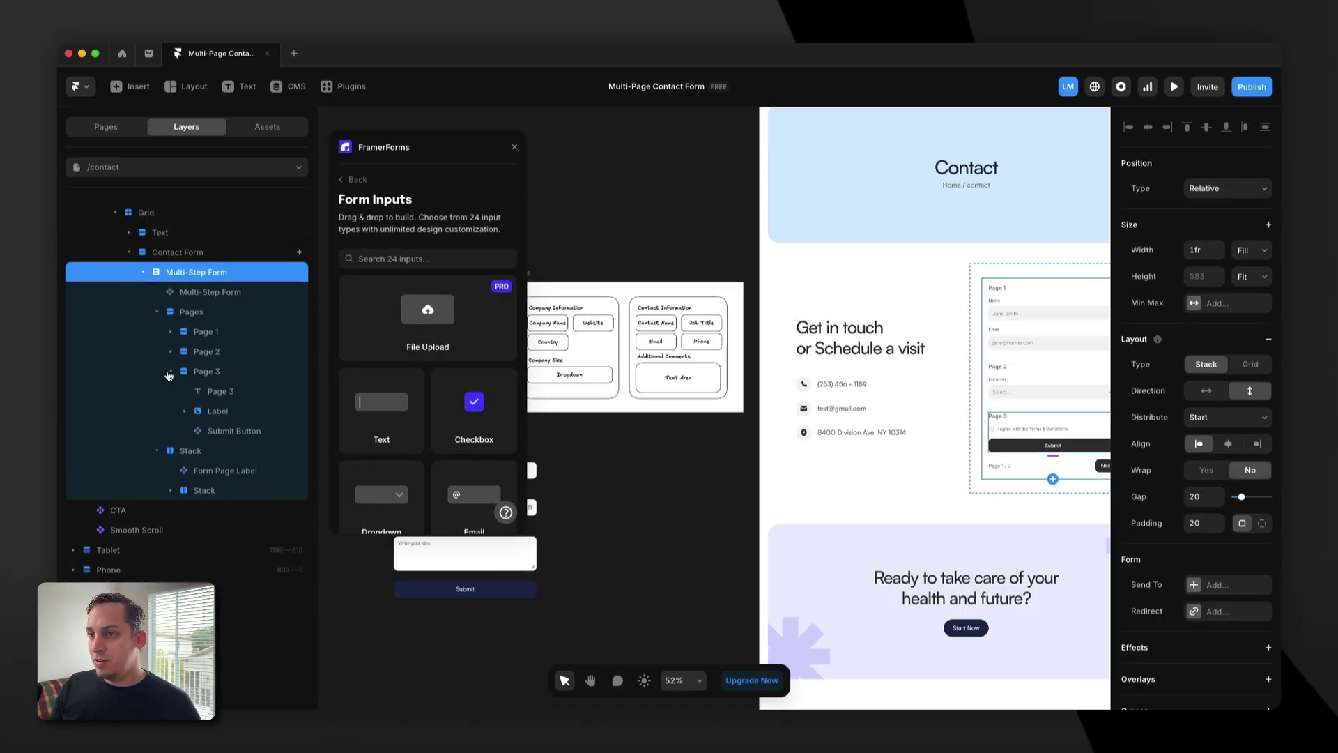
pyautogui.click(170, 371)
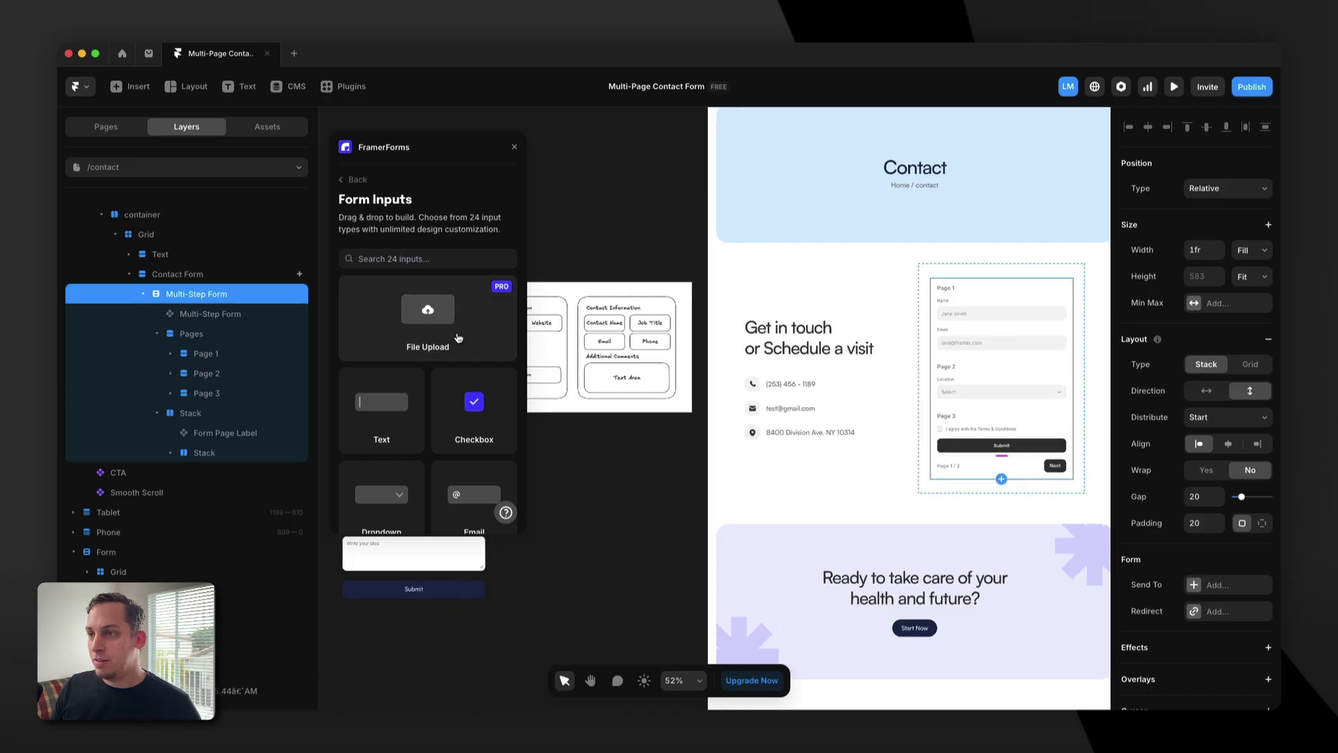
# Scroll through the catalogue's 24 input types, such as Radio and Rating.
pyautogui.hscroll(-8, 596, 390)
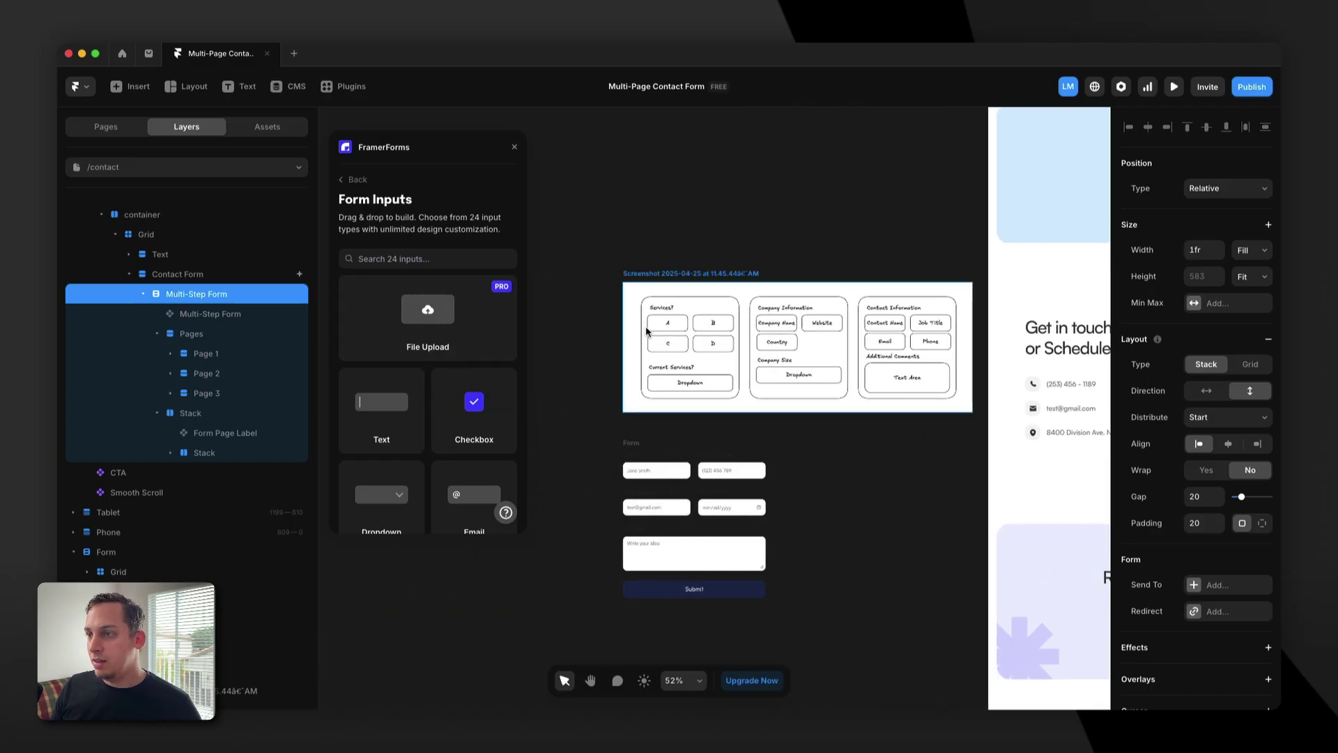
pyautogui.scroll(-7, 416, 411)
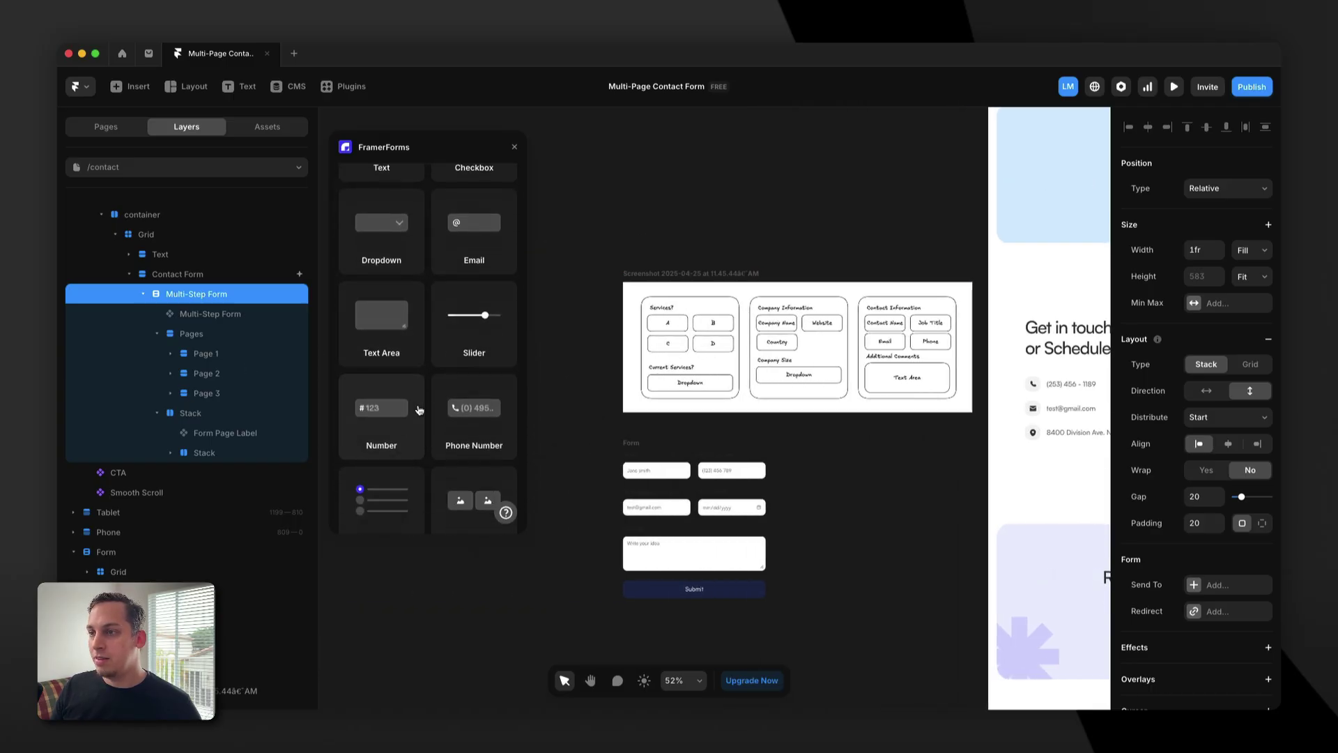
pyautogui.scroll(-5, 417, 411)
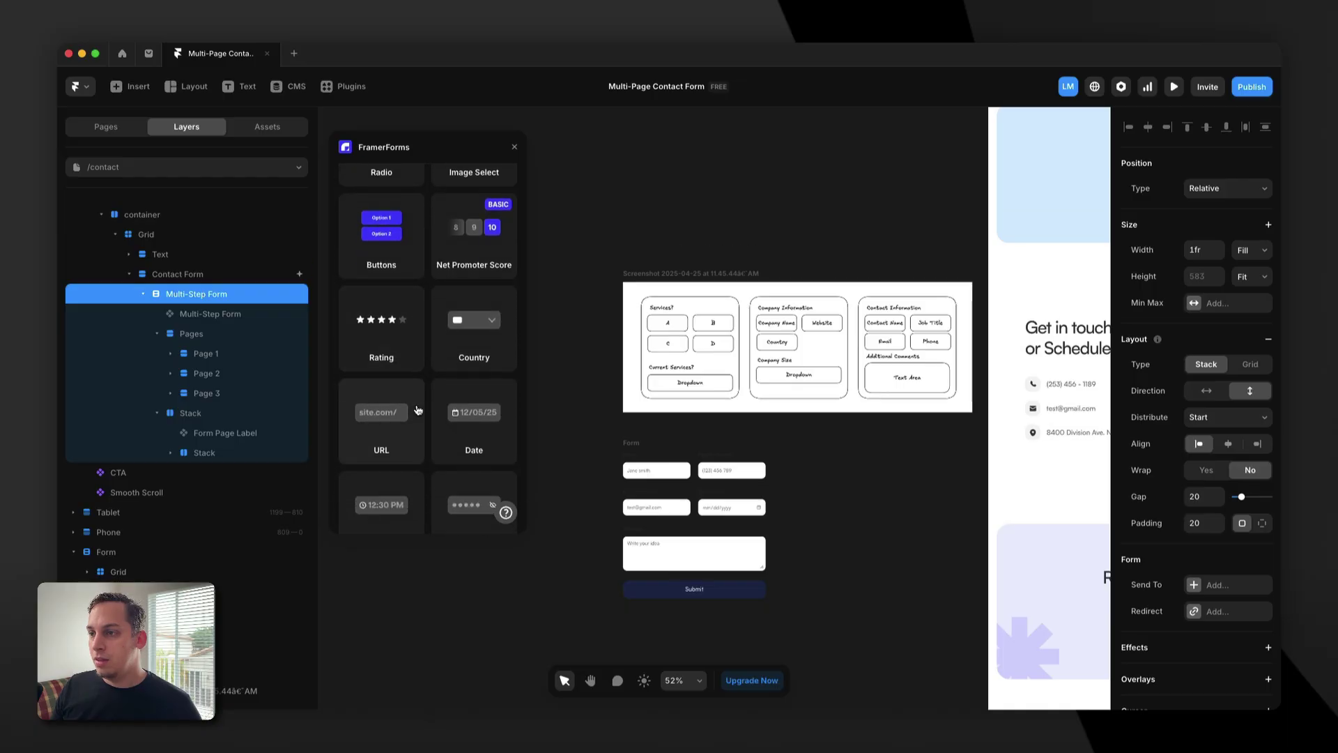
pyautogui.scroll(-2, 418, 410)
pyautogui.scroll(15, 418, 410)
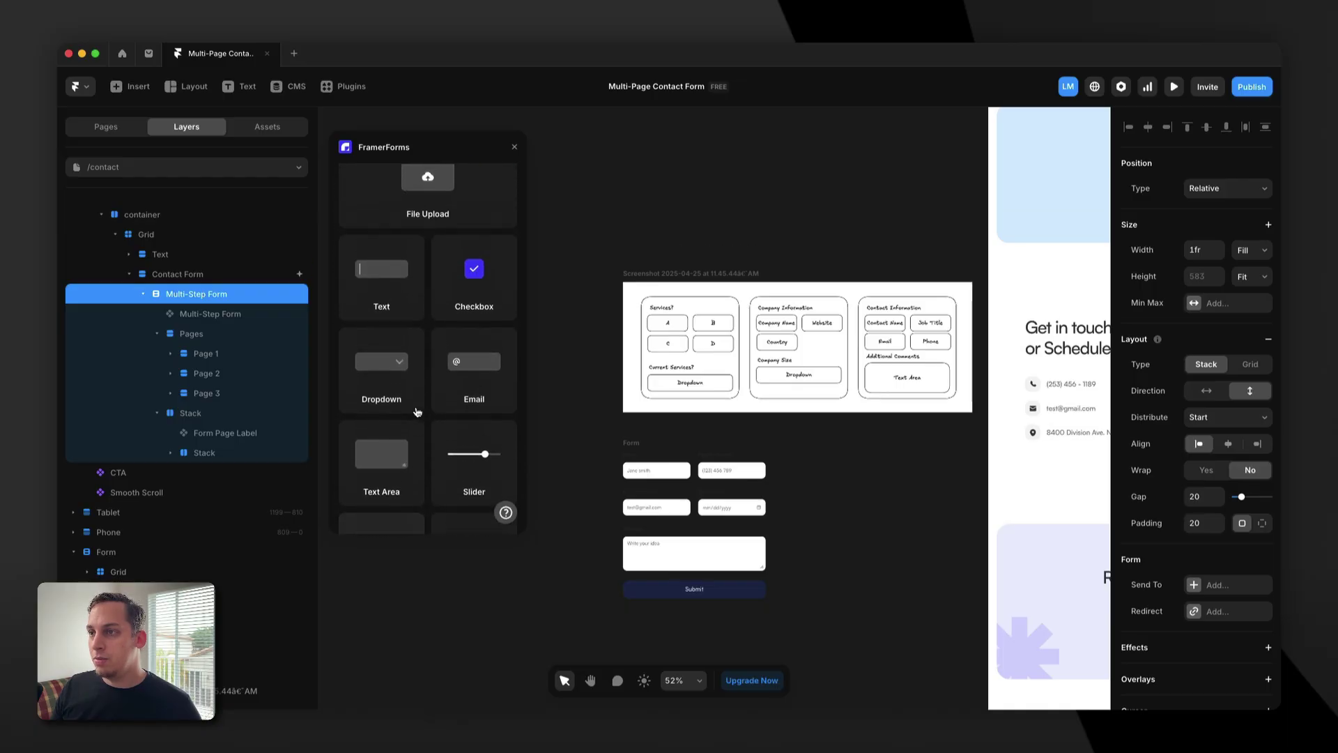
pyautogui.scroll(-4, 418, 409)
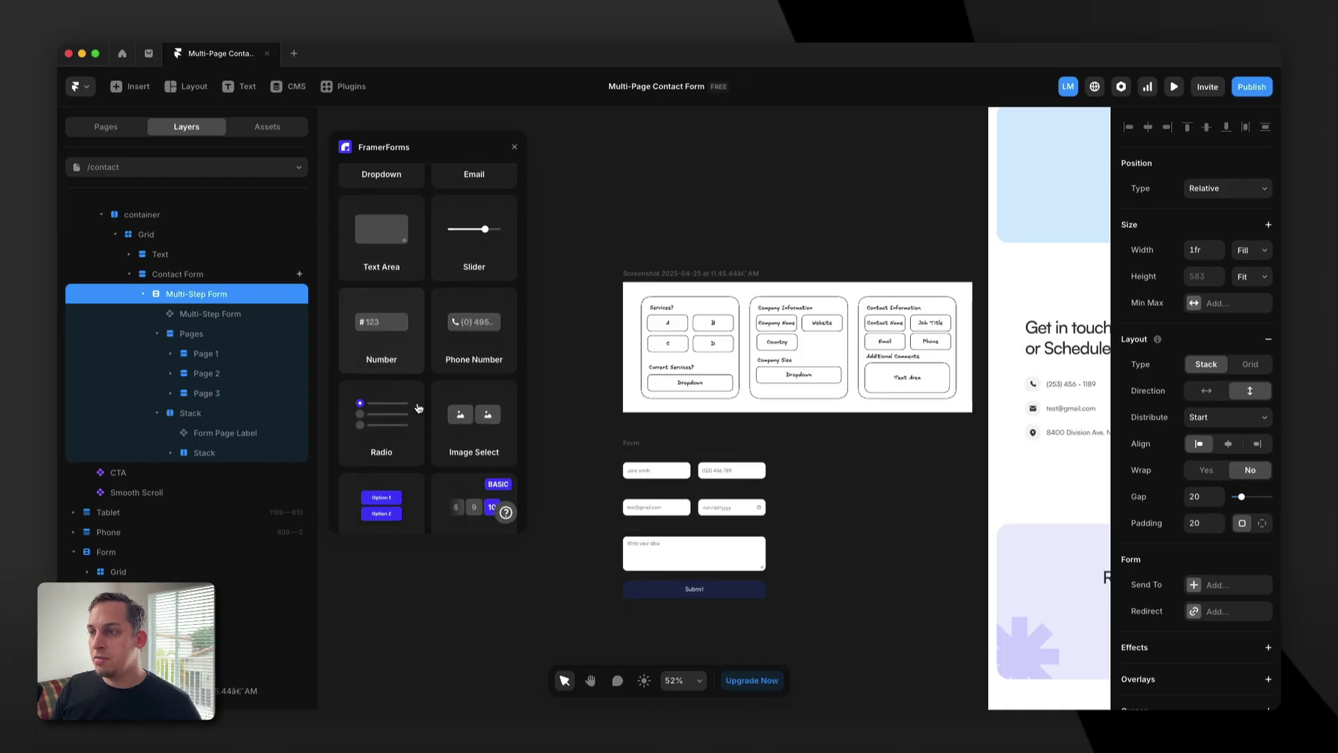
pyautogui.scroll(-2, 462, 419)
pyautogui.hscroll(3, 745, 383)
pyautogui.hscroll(5, 737, 384)
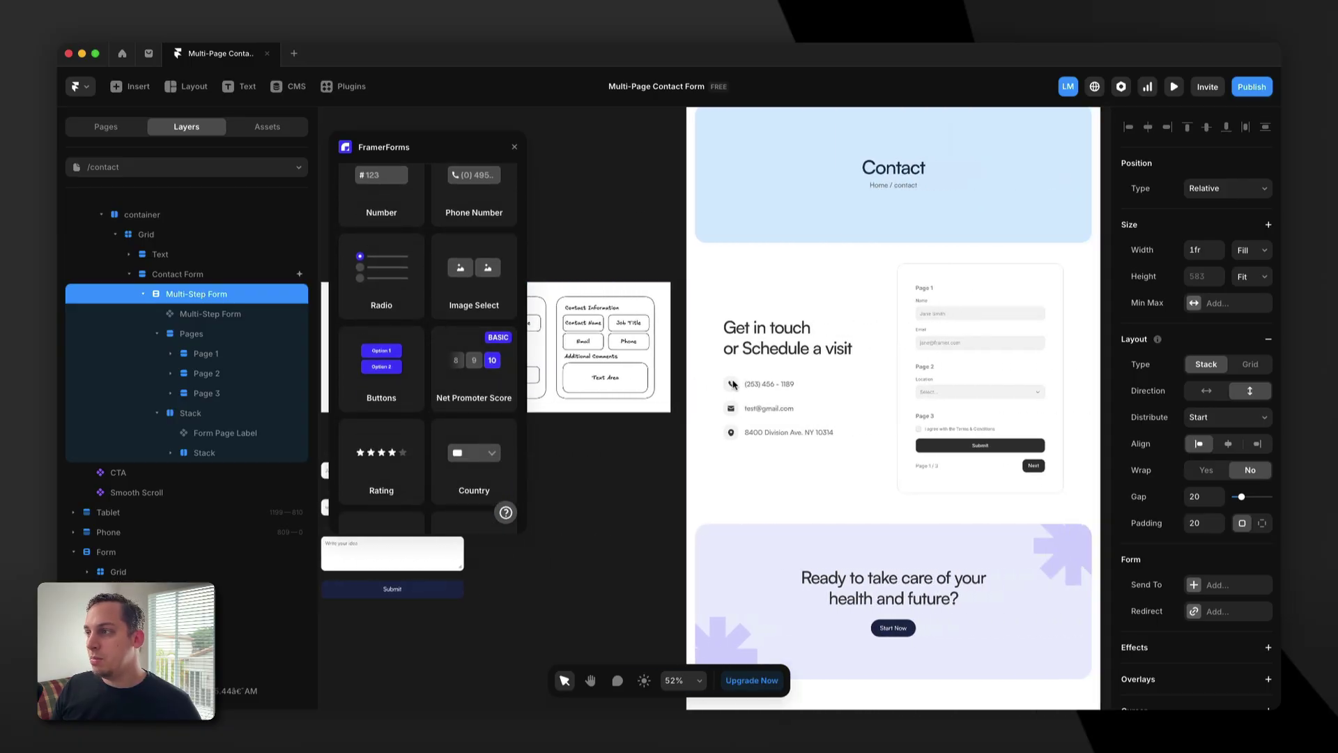
# Add a Buttons input at the top of Page 1 and delete its Name and Email fields.
pyautogui.moveTo(385, 375); pyautogui.dragTo(882, 329)
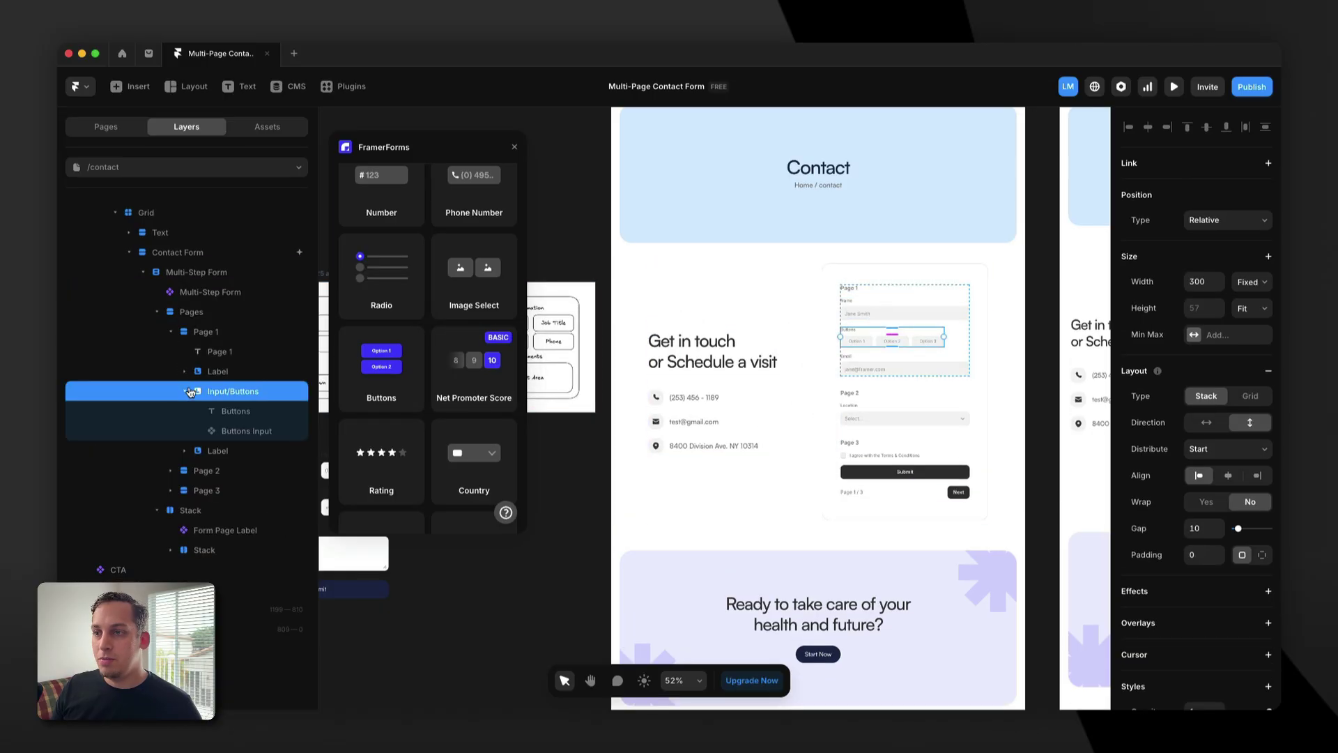
pyautogui.moveTo(202, 393); pyautogui.dragTo(202, 367)
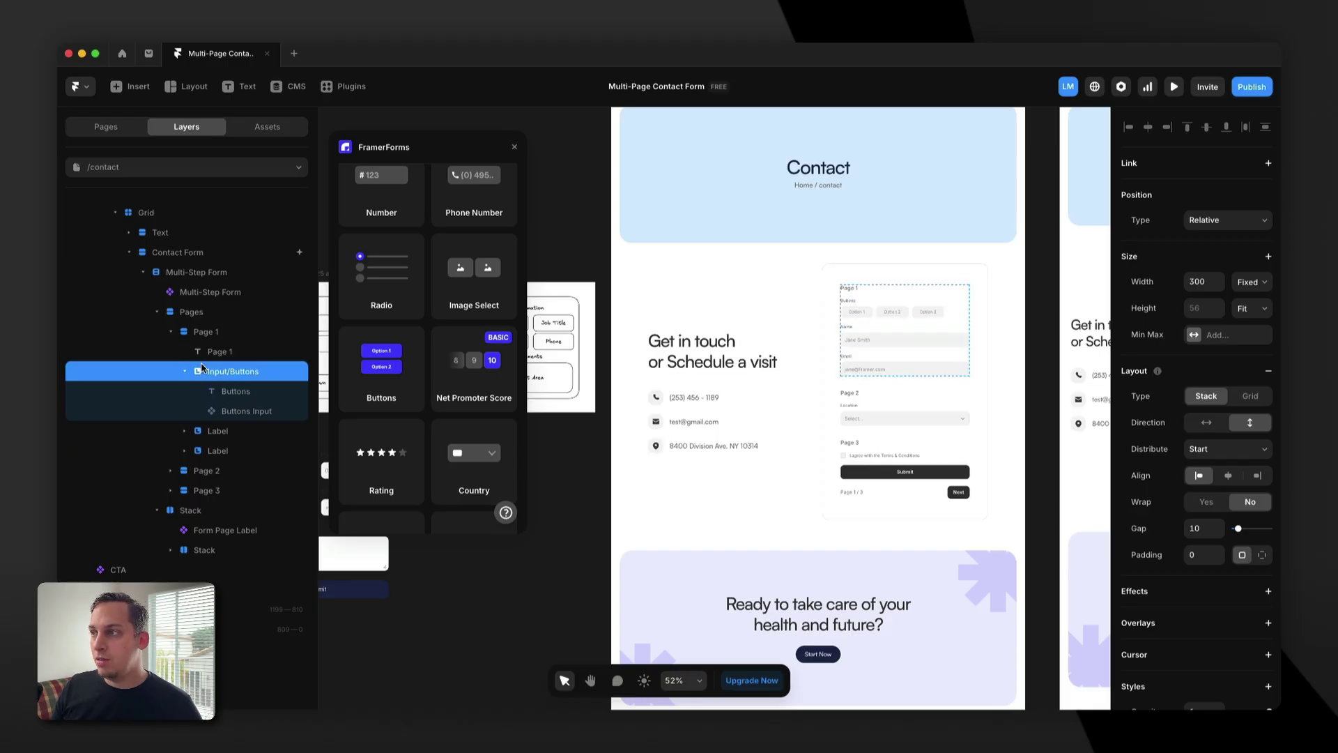
pyautogui.click(218, 433)
pyautogui.click(184, 431)
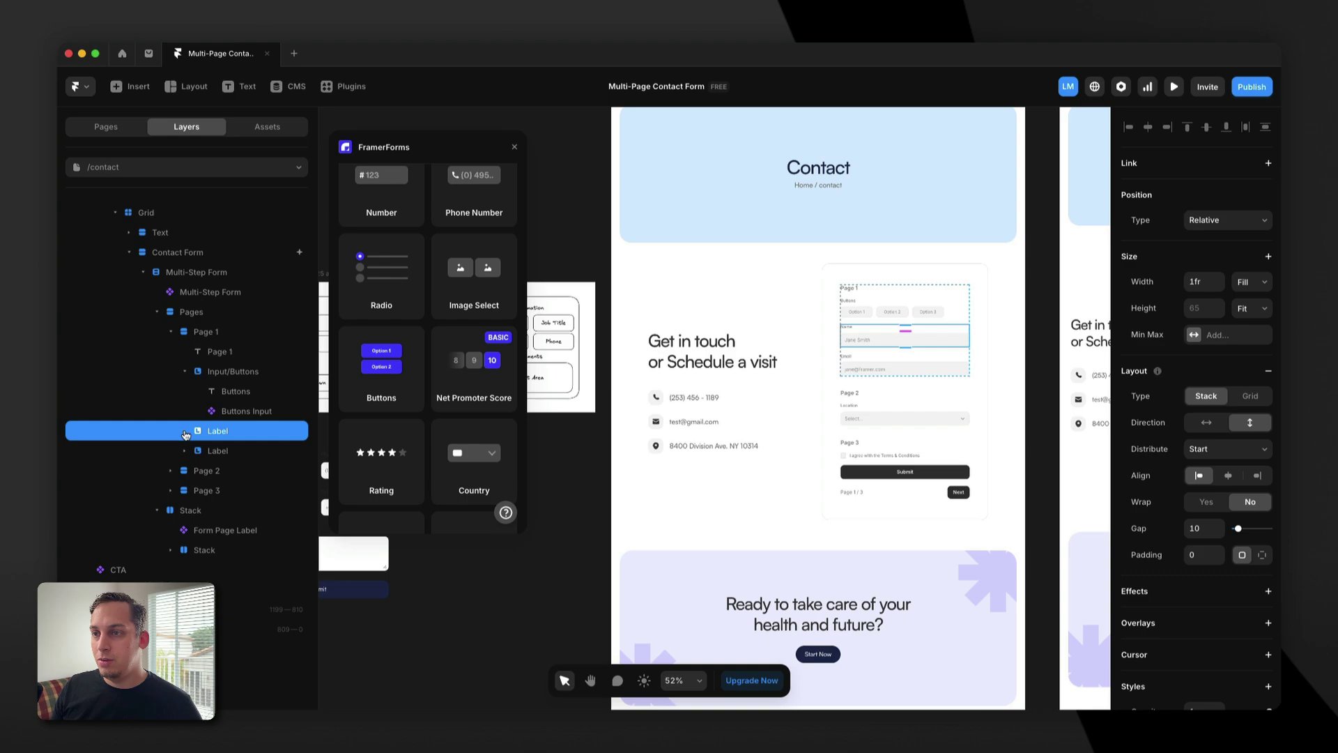
pyautogui.keyDown('shift'); pyautogui.click(217, 451); pyautogui.keyUp('shift')
pyautogui.press('Delete')
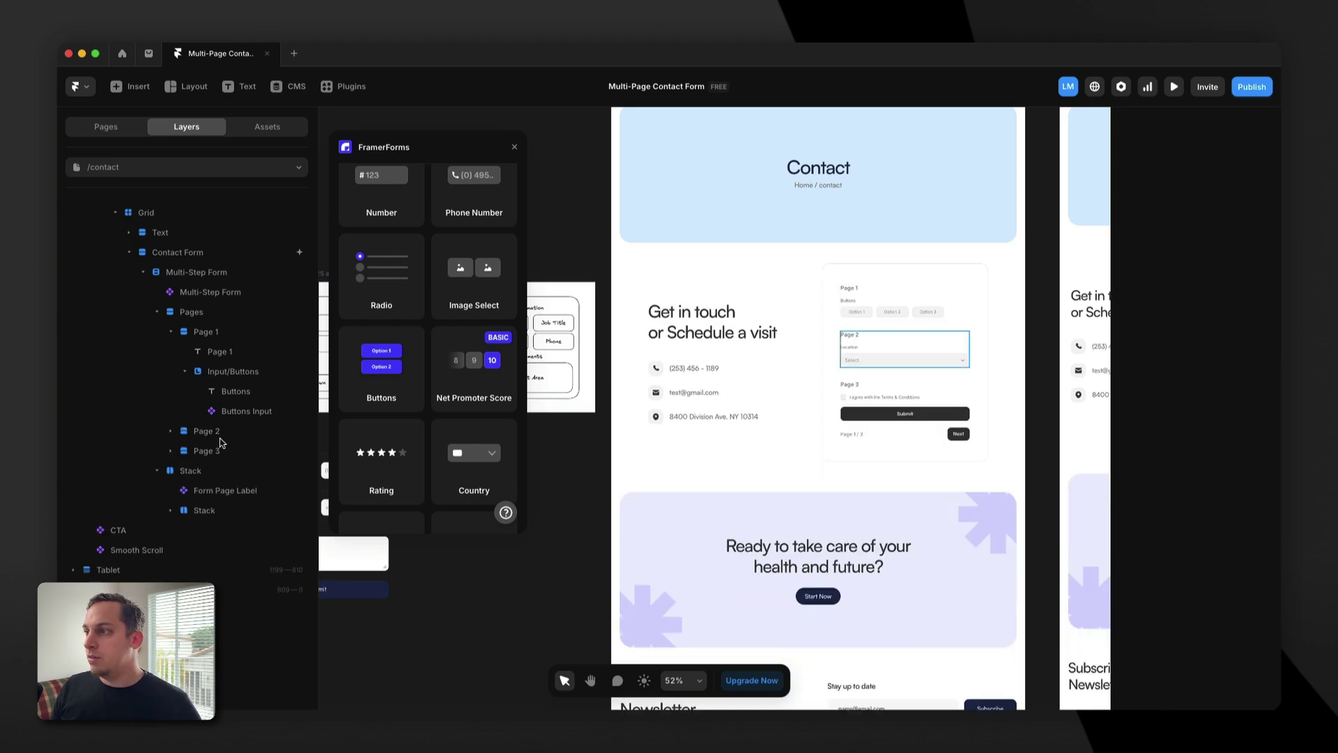
pyautogui.click(871, 310)
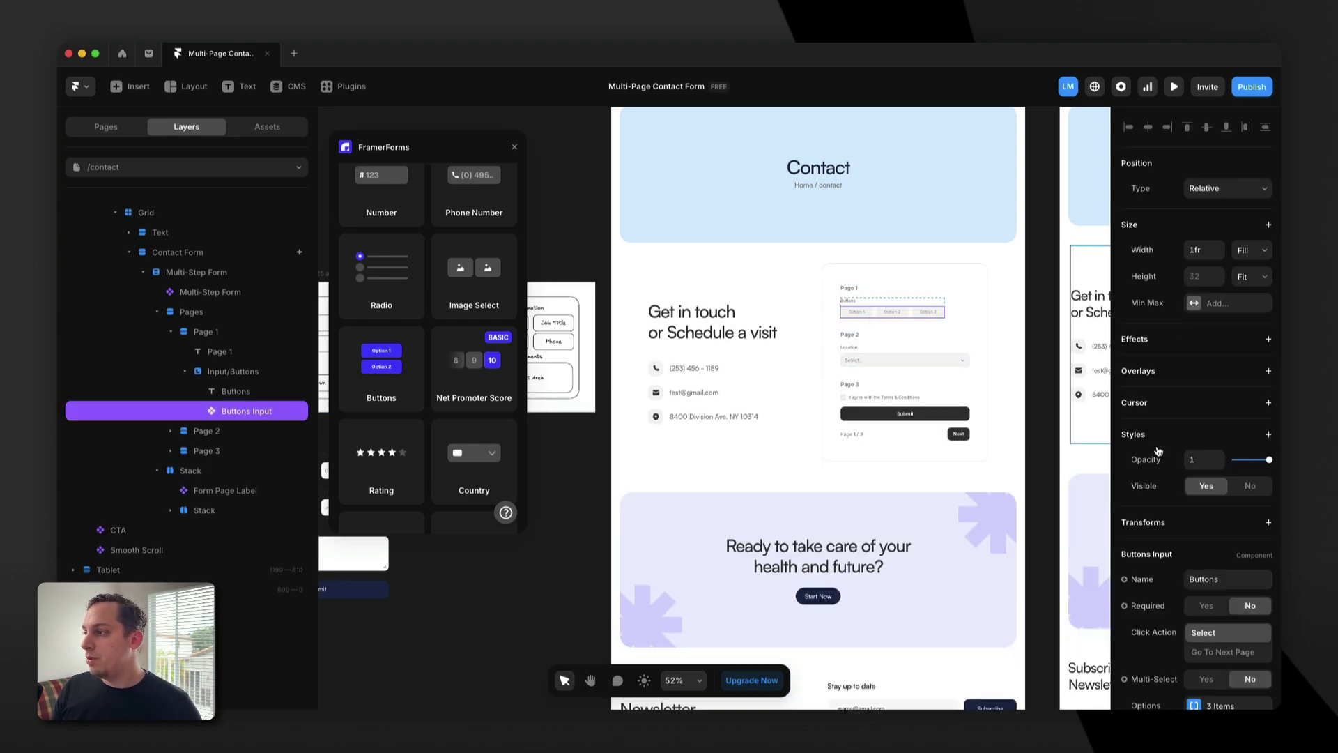
# Add a new empty fourth option to the Buttons input's Options list.
pyautogui.scroll(-5, 1191, 598)
pyautogui.click(1196, 616)
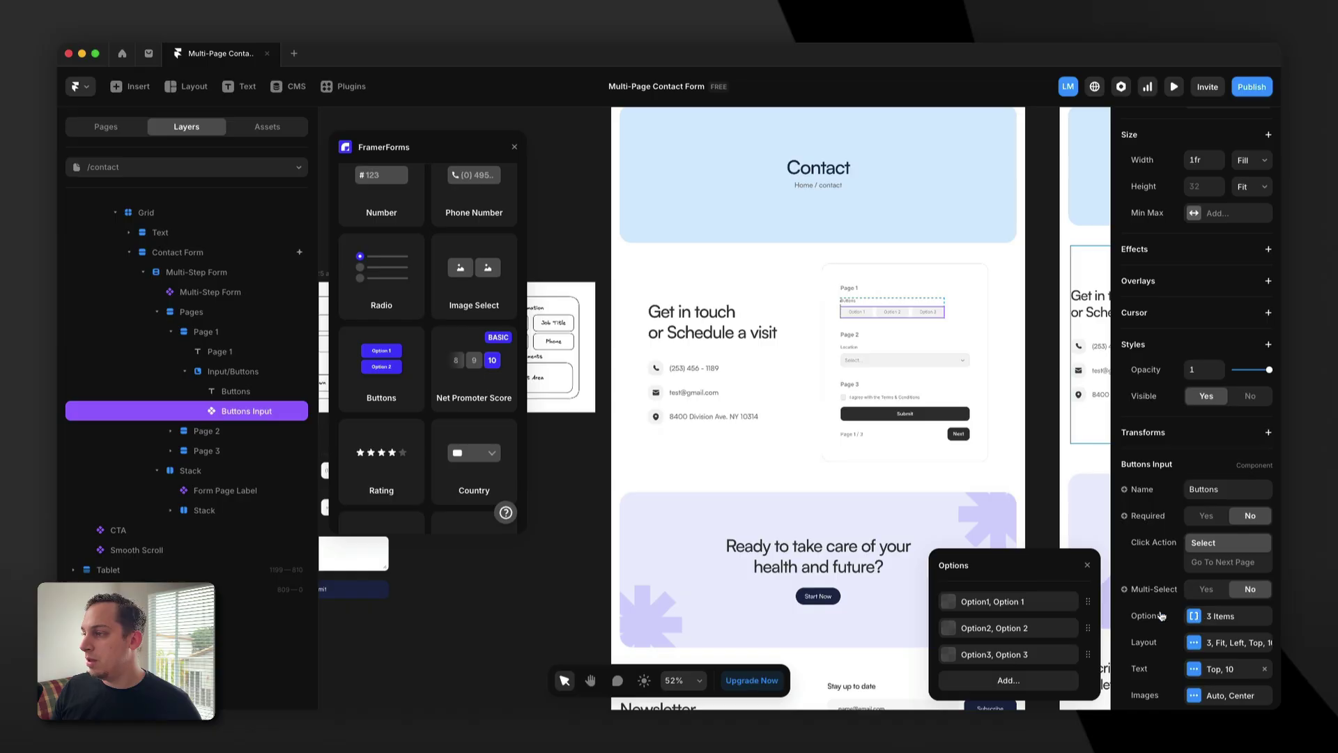
pyautogui.click(1088, 655)
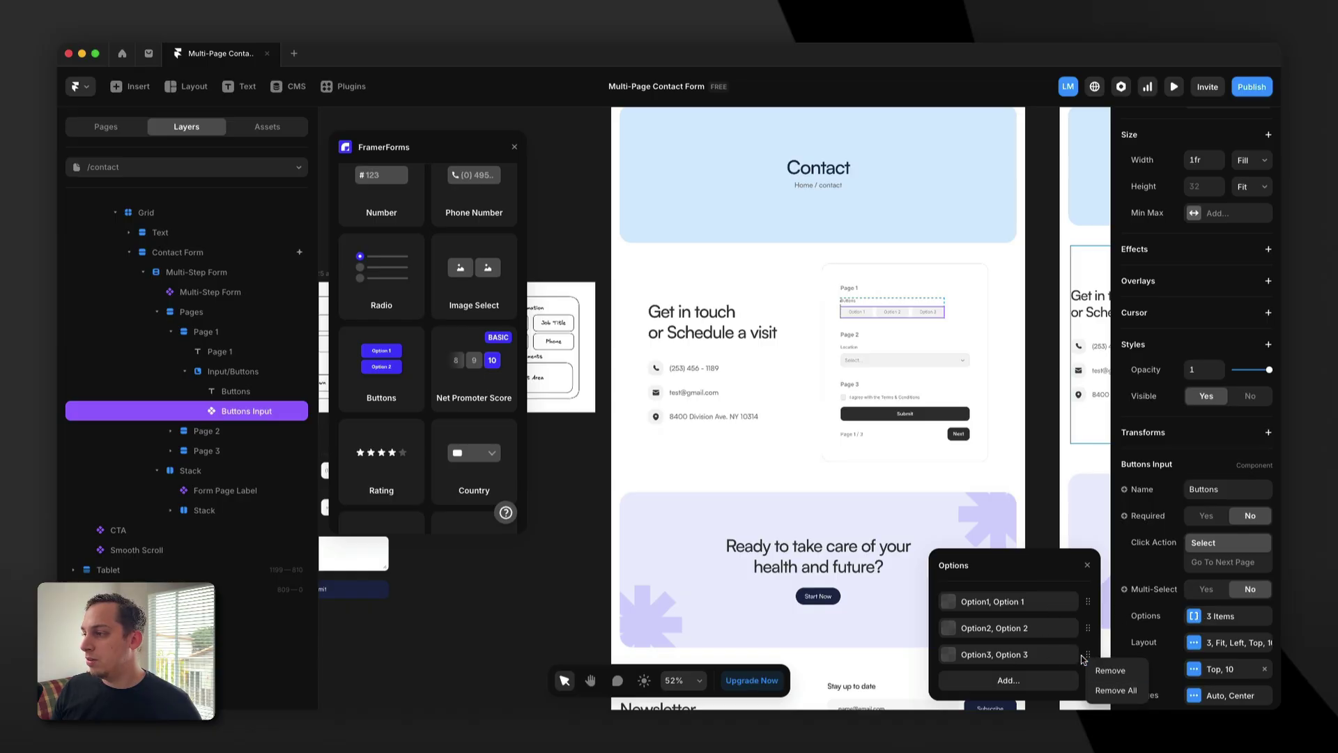
pyautogui.click(1035, 681)
pyautogui.click(1031, 627)
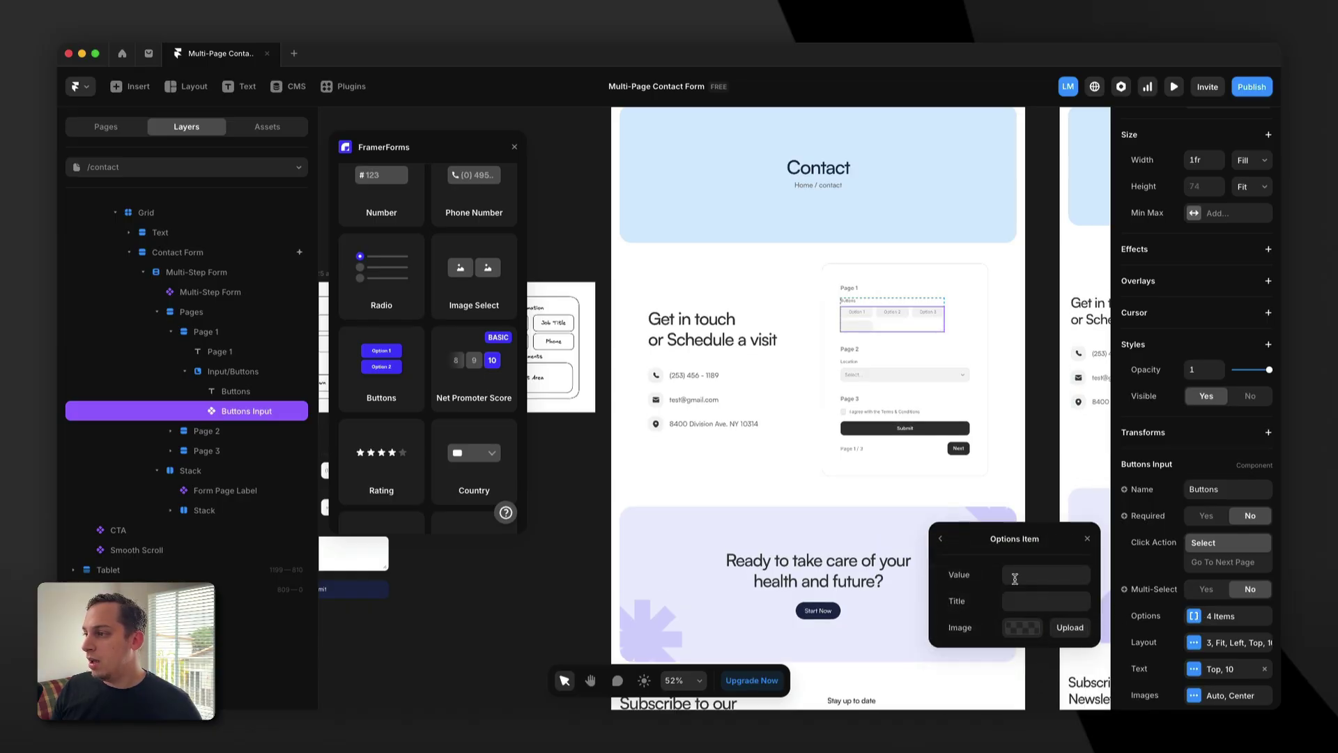
pyautogui.click(942, 541)
pyautogui.click(1007, 631)
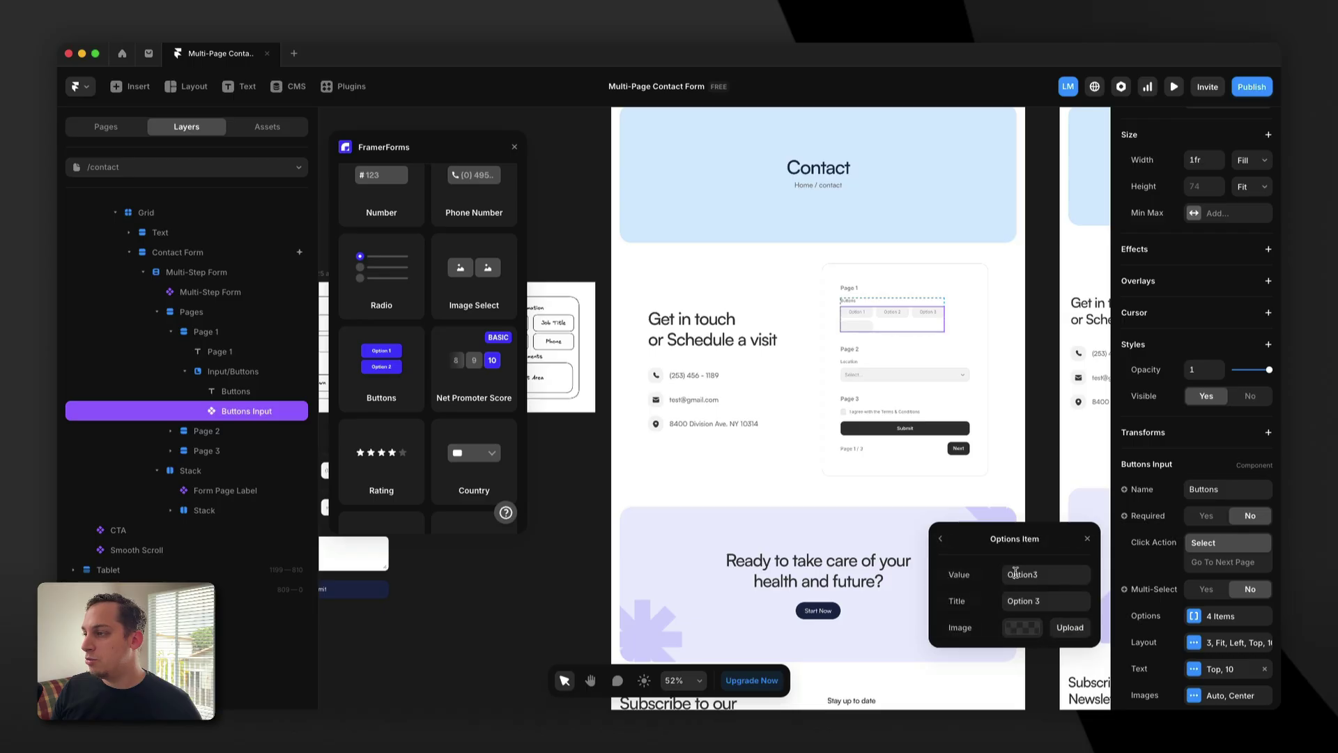
pyautogui.click(941, 542)
pyautogui.click(1014, 663)
# Give the new option the value Option4 and the title Option 4.
pyautogui.click(1036, 576)
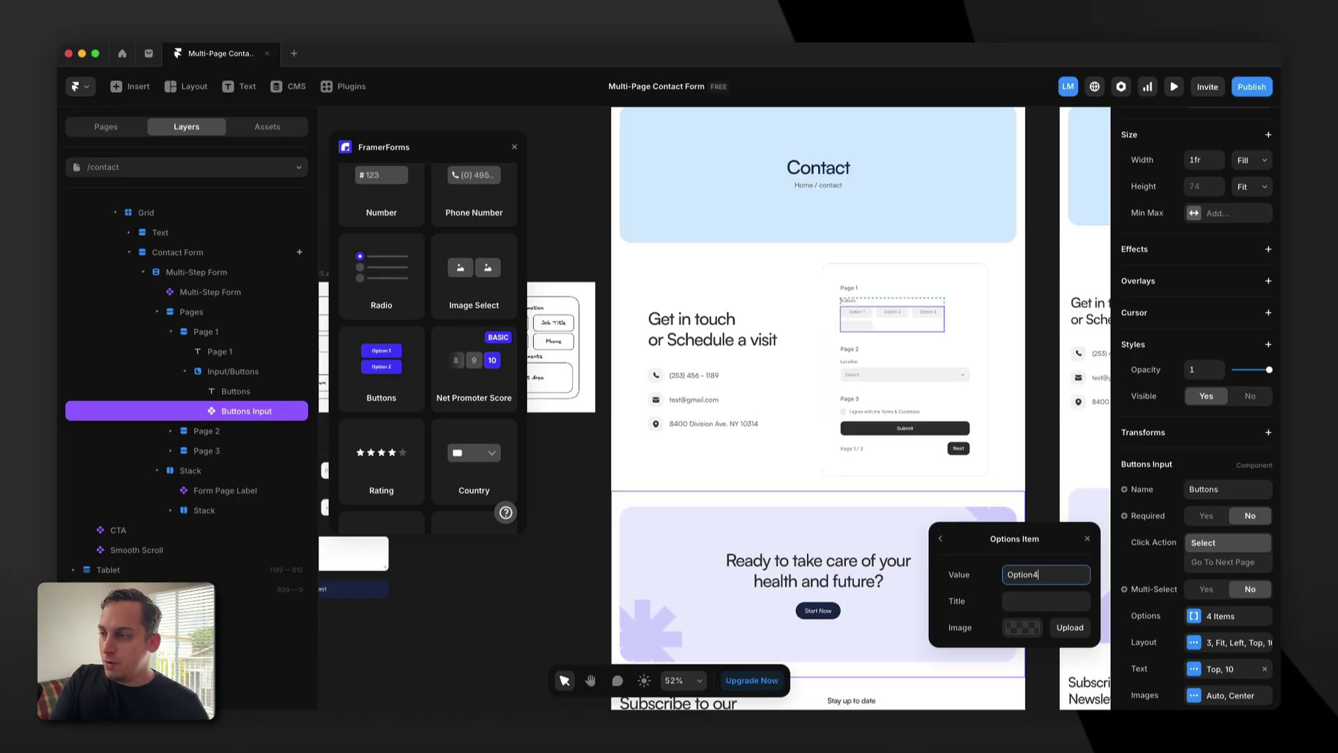
pyautogui.click(1039, 601)
pyautogui.write('Option 4')
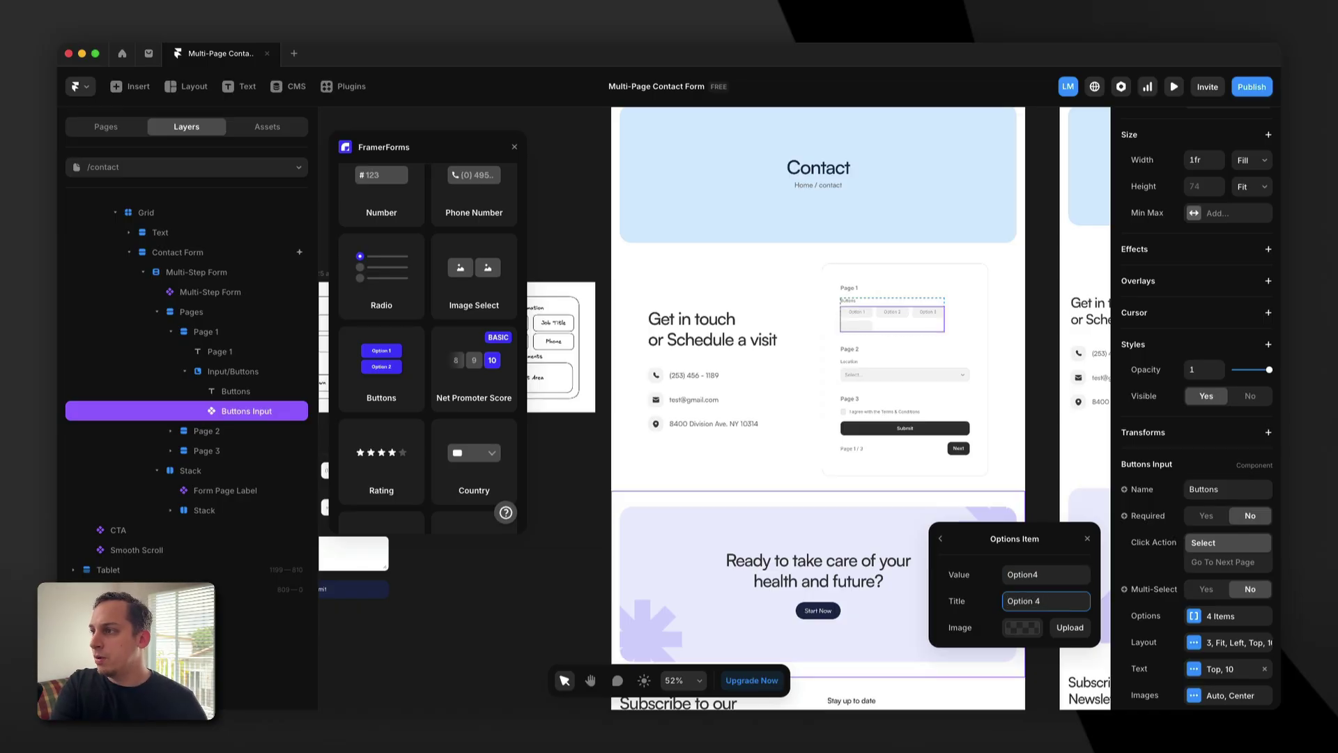
pyautogui.click(917, 364)
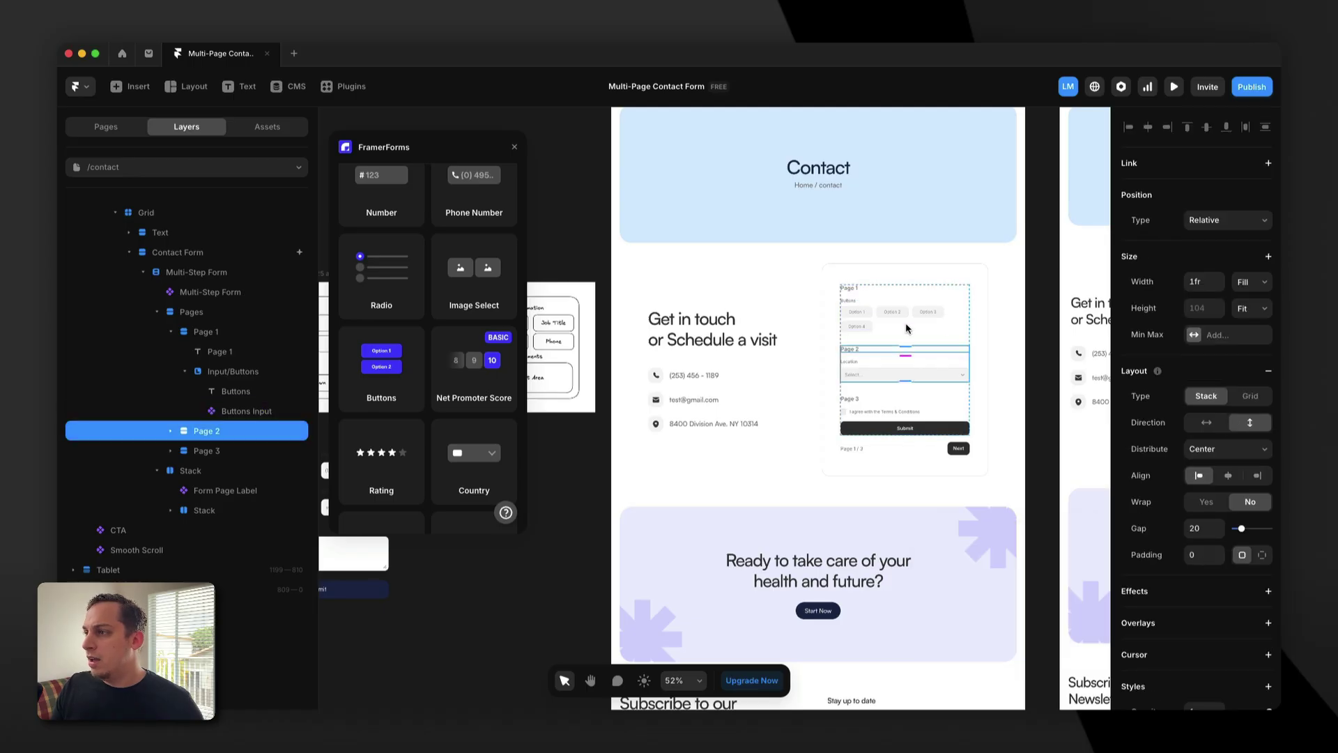
pyautogui.click(893, 322)
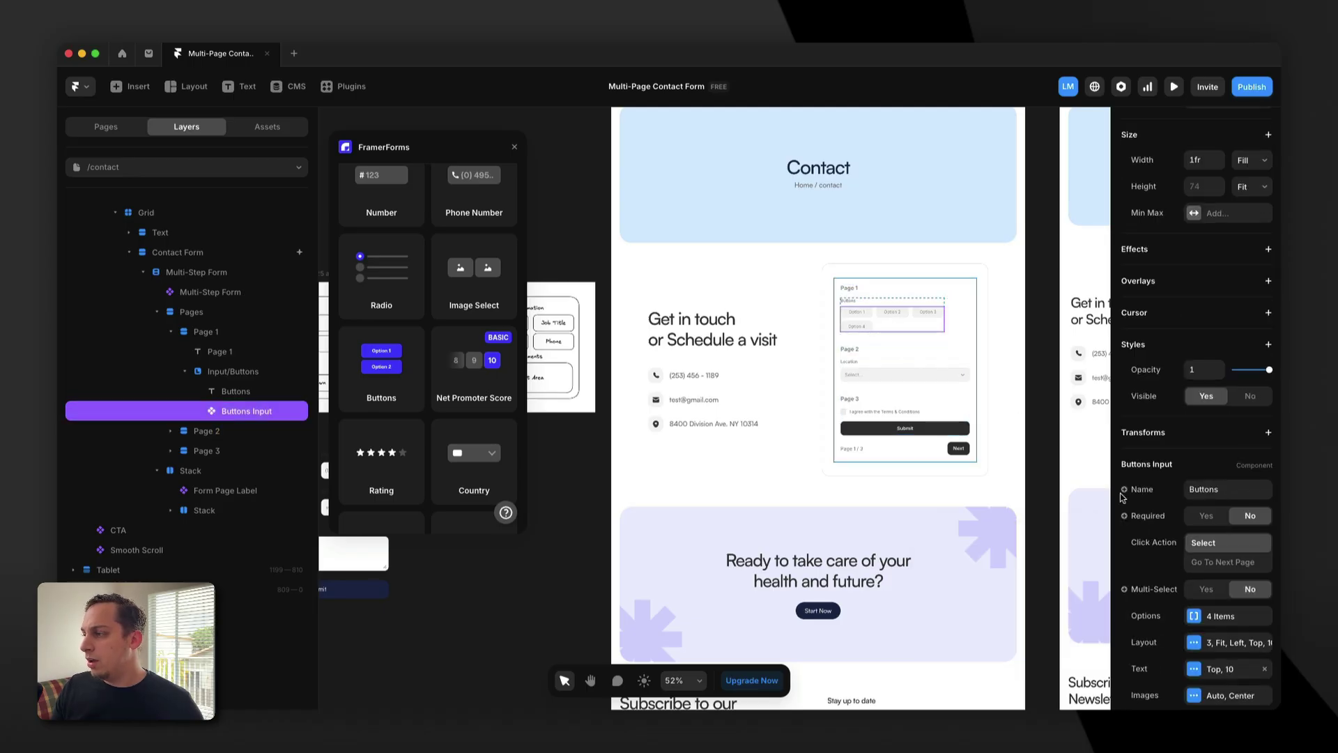
pyautogui.click(1195, 644)
# Lower the Buttons input's layout from 3 columns to 2.
pyautogui.click(1058, 549)
pyautogui.hscroll(-5, 625, 339)
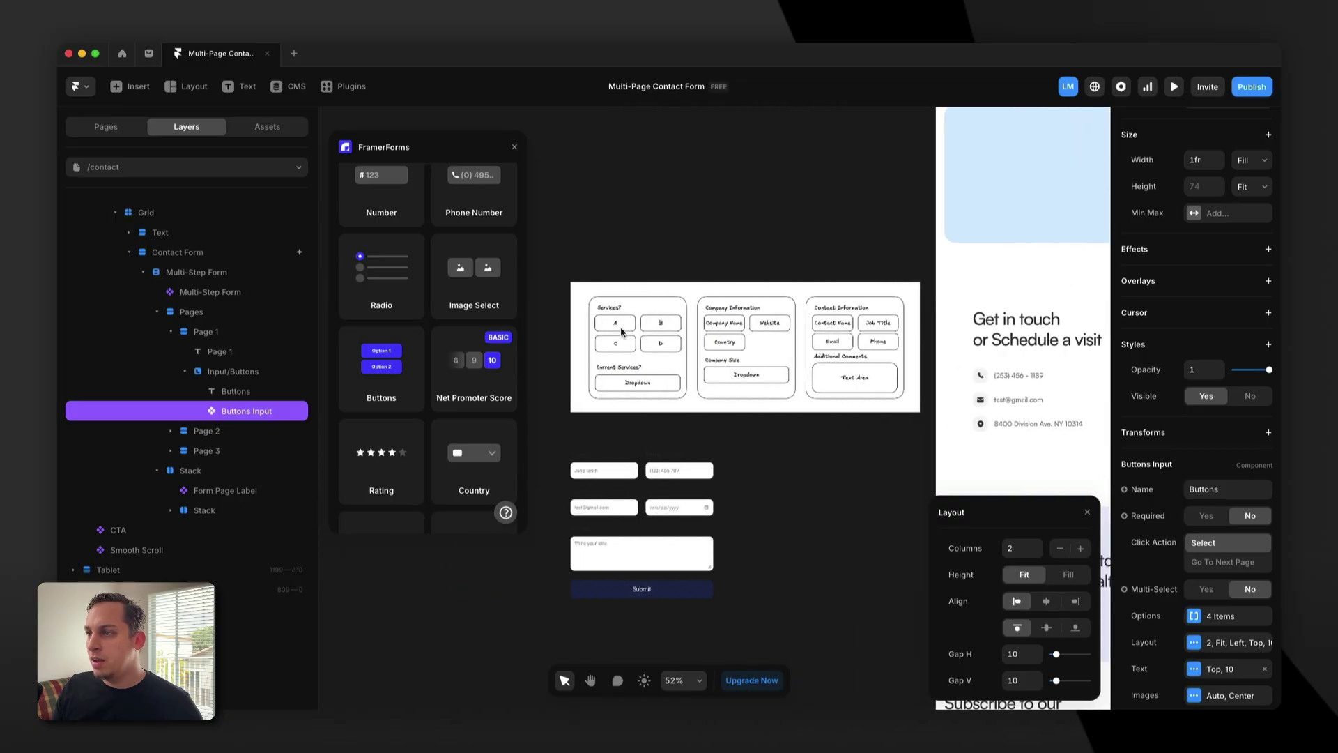
pyautogui.hscroll(5, 625, 338)
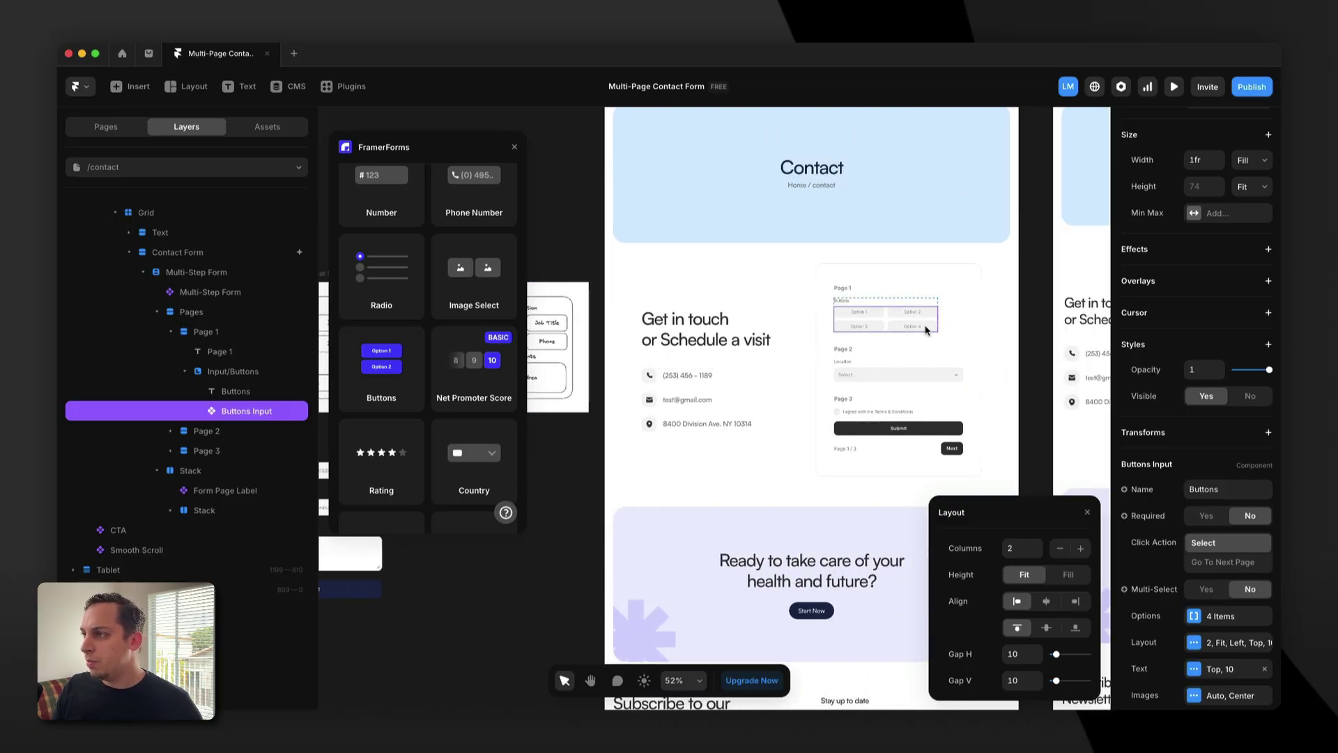
# Set the Input/Buttons stack's width to Fill.
pyautogui.click(917, 328)
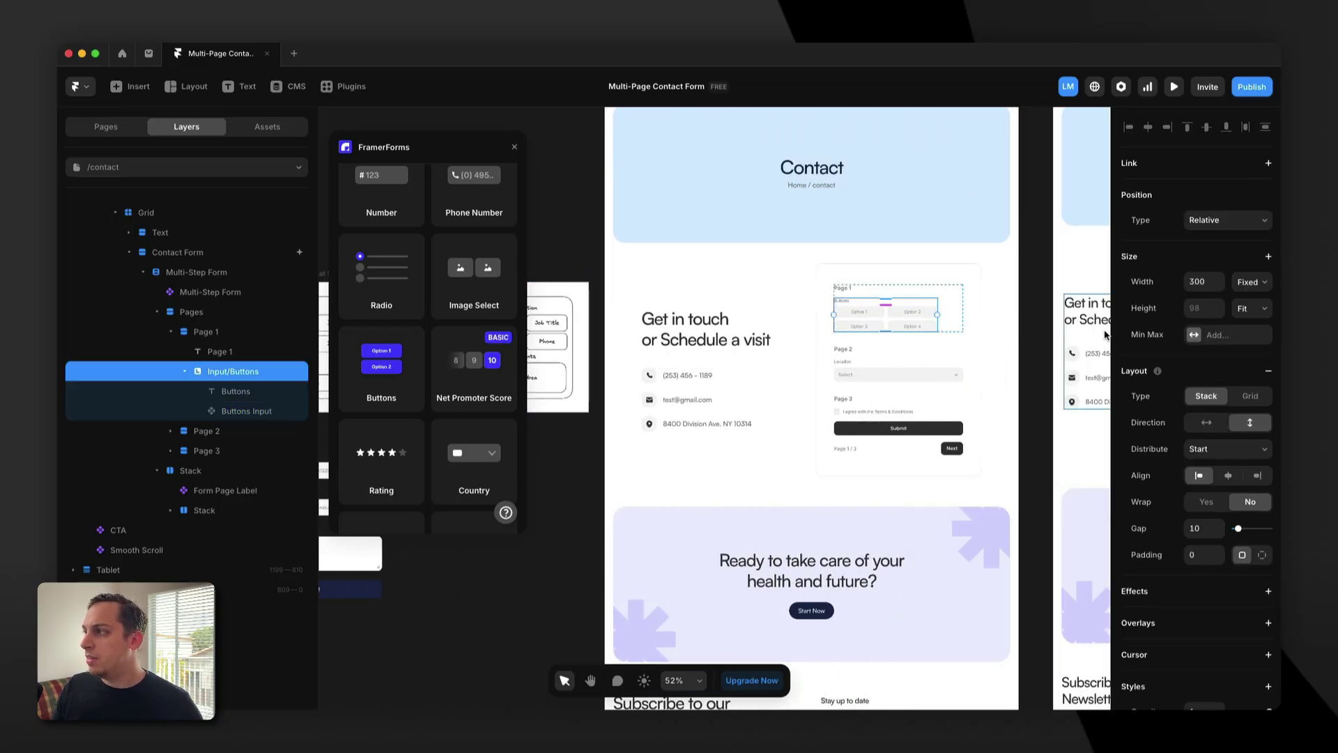
pyautogui.click(1238, 289)
pyautogui.click(1251, 312)
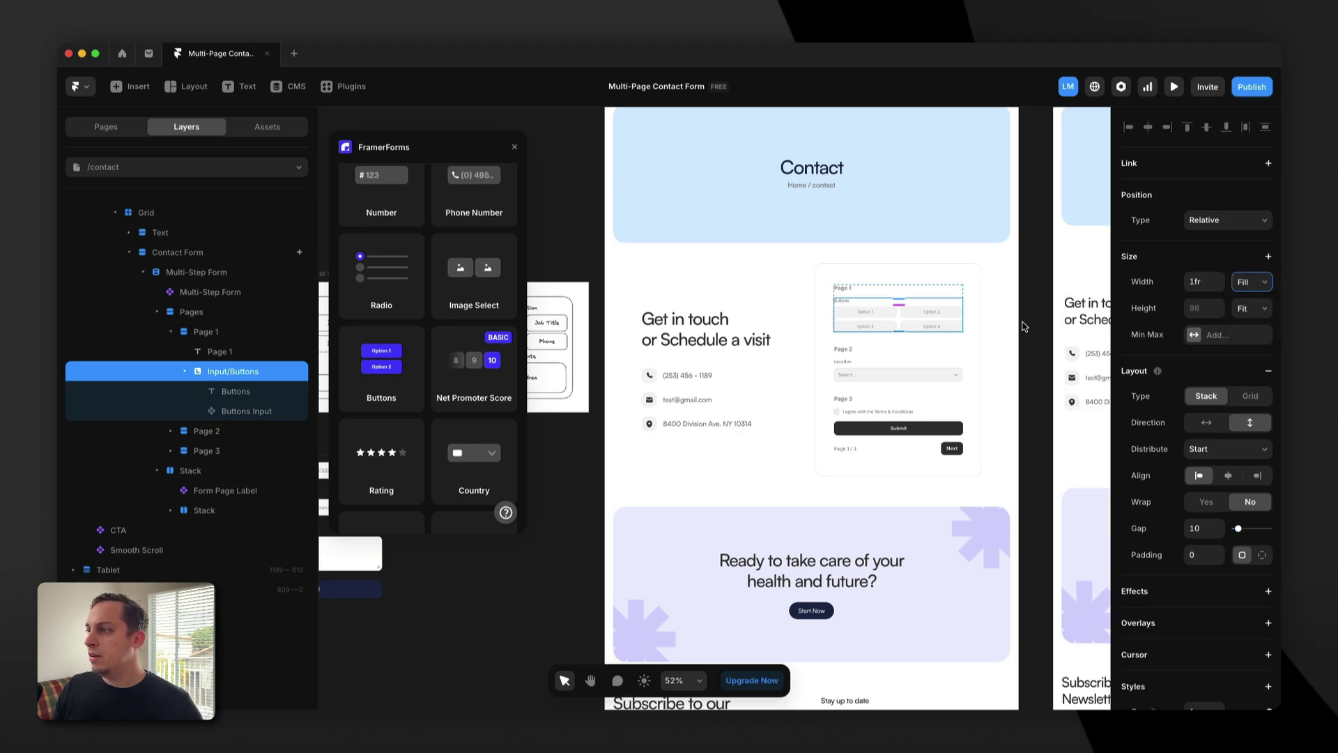
pyautogui.scroll(5, 877, 297)
pyautogui.hscroll(-3, 878, 299)
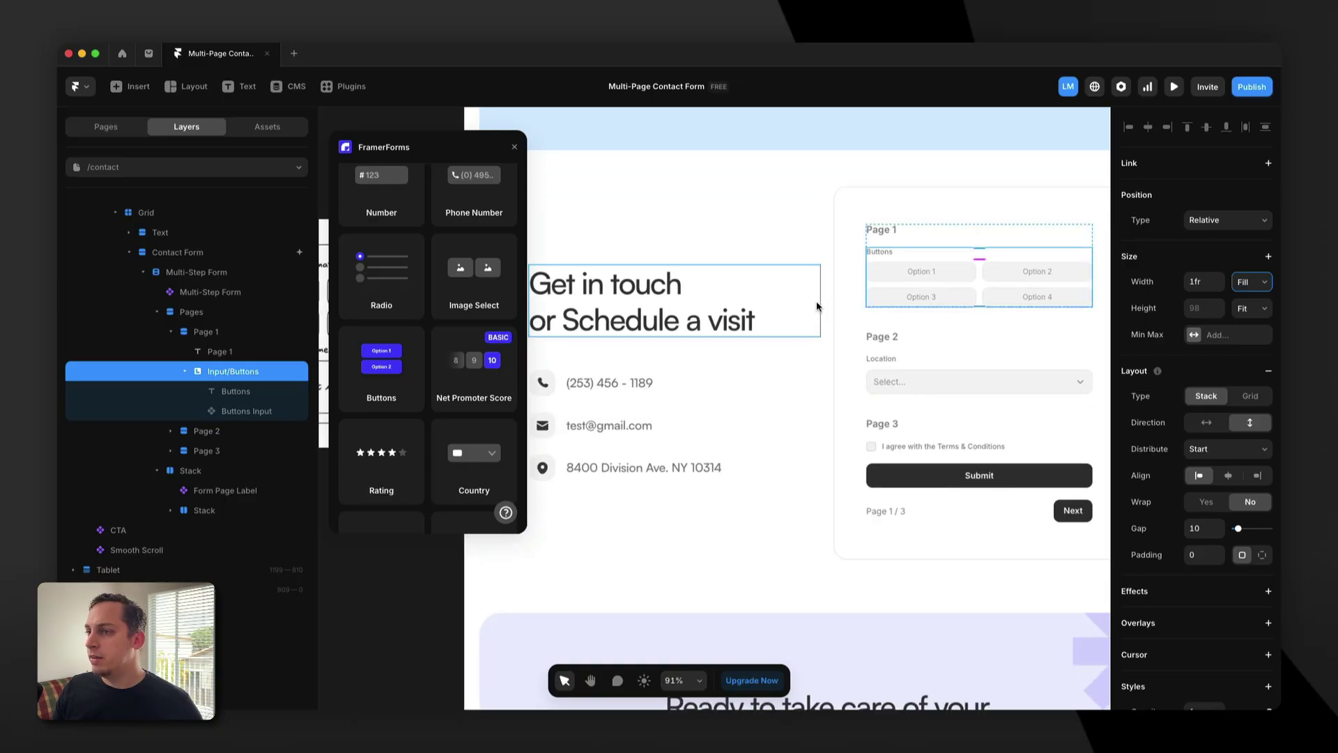
pyautogui.hscroll(3, 818, 306)
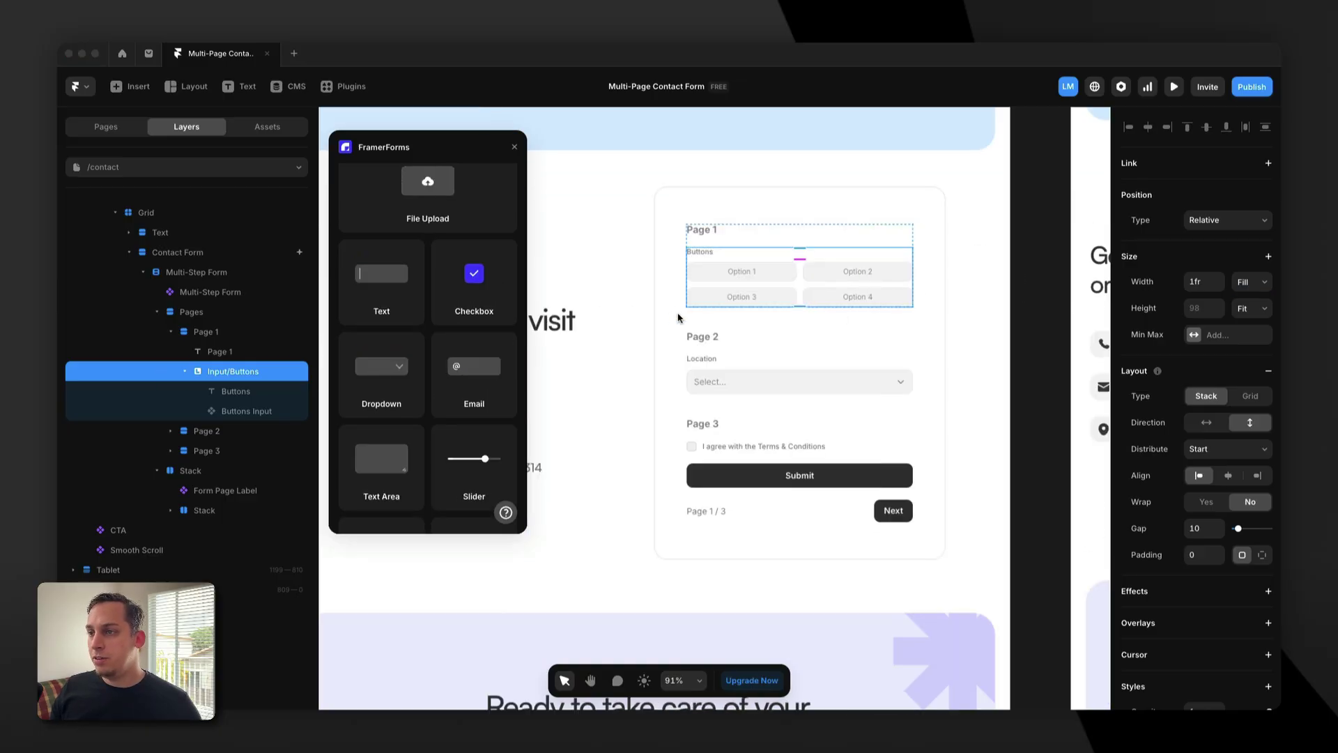
# Drop a Dropdown input below the option buttons and collapse the layer groups.
pyautogui.click(372, 380)
pyautogui.moveTo(370, 380); pyautogui.dragTo(745, 316)
pyautogui.click(185, 371)
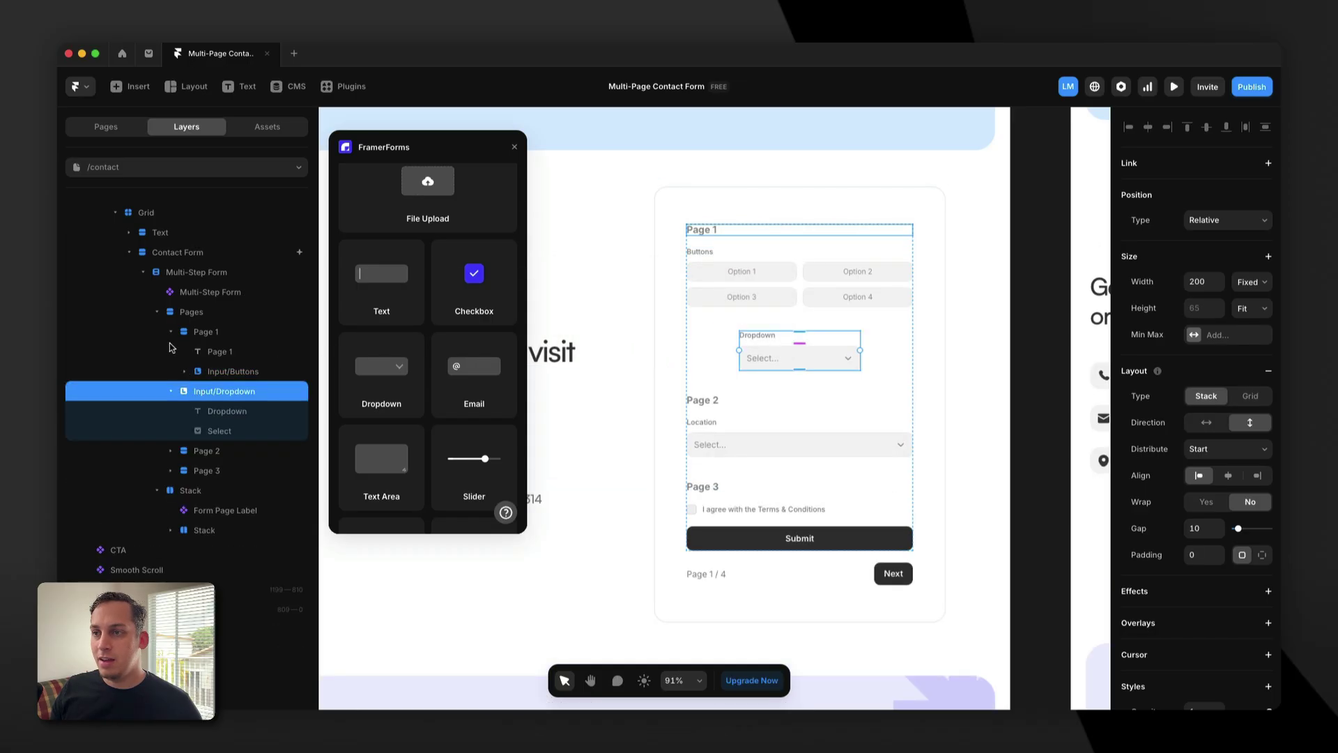
pyautogui.click(171, 331)
pyautogui.click(169, 410)
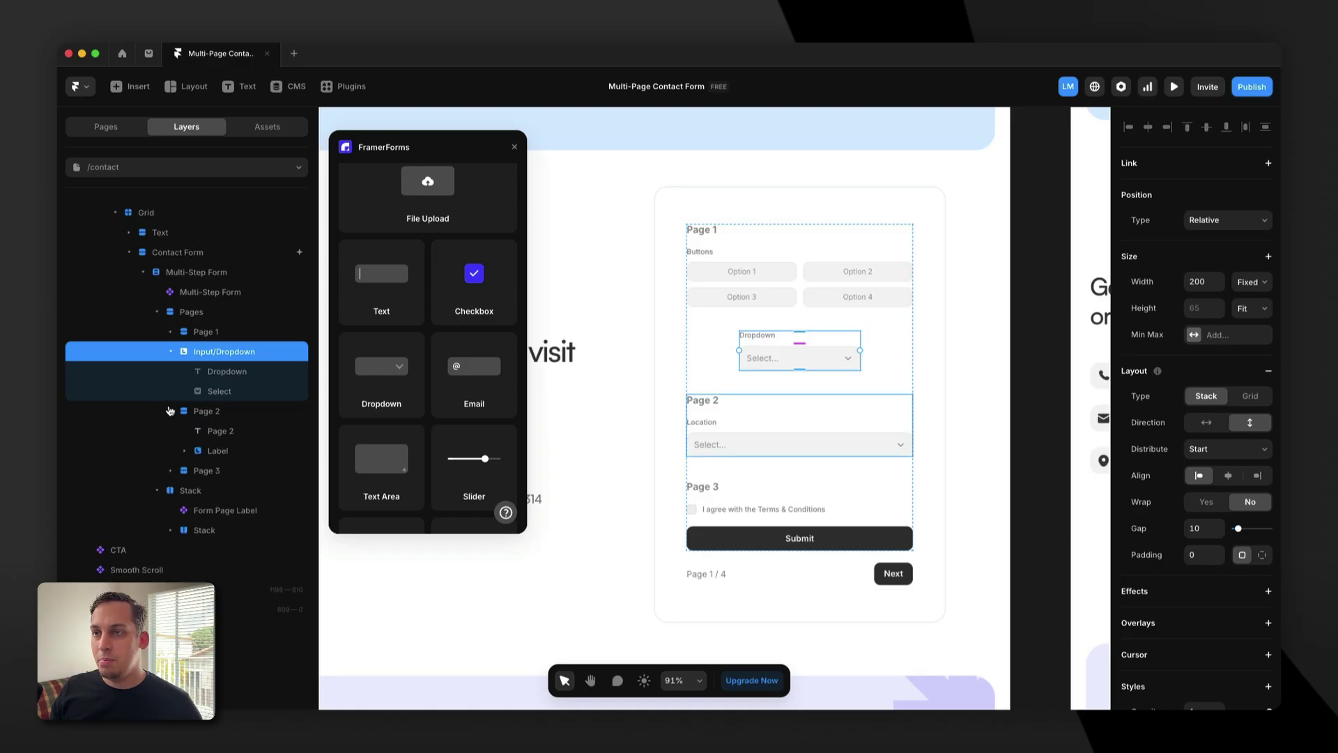
pyautogui.click(169, 411)
pyautogui.click(170, 352)
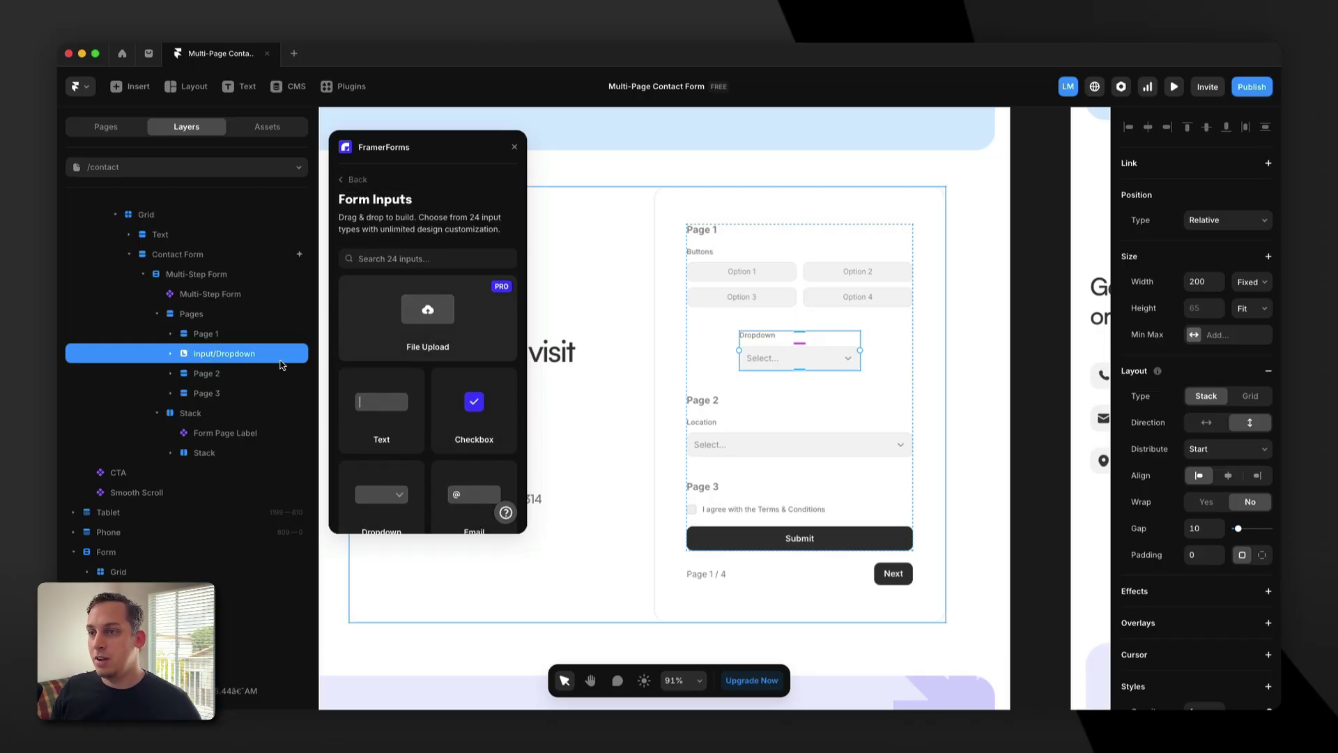
# Move Input/Dropdown into Page 1 and set its width to Fill.
pyautogui.moveTo(192, 353); pyautogui.dragTo(193, 337)
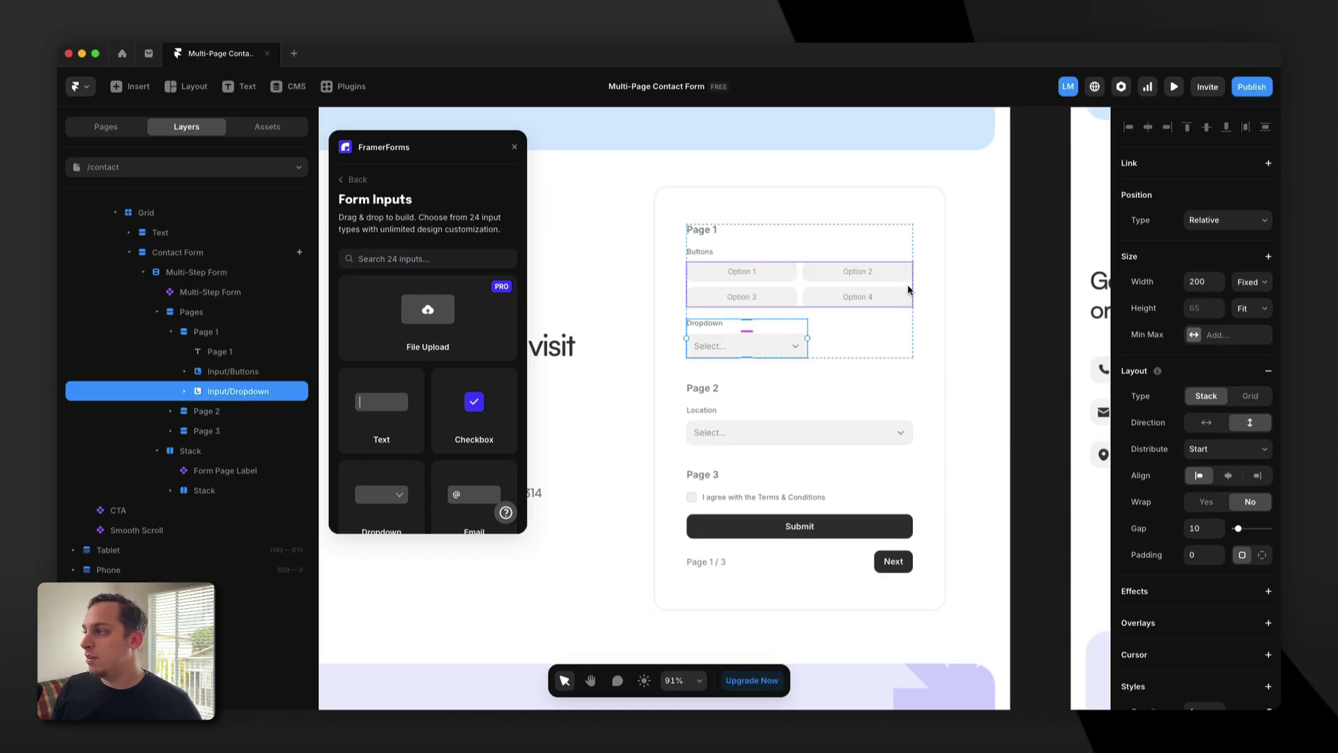
pyautogui.click(1250, 282)
pyautogui.click(1257, 315)
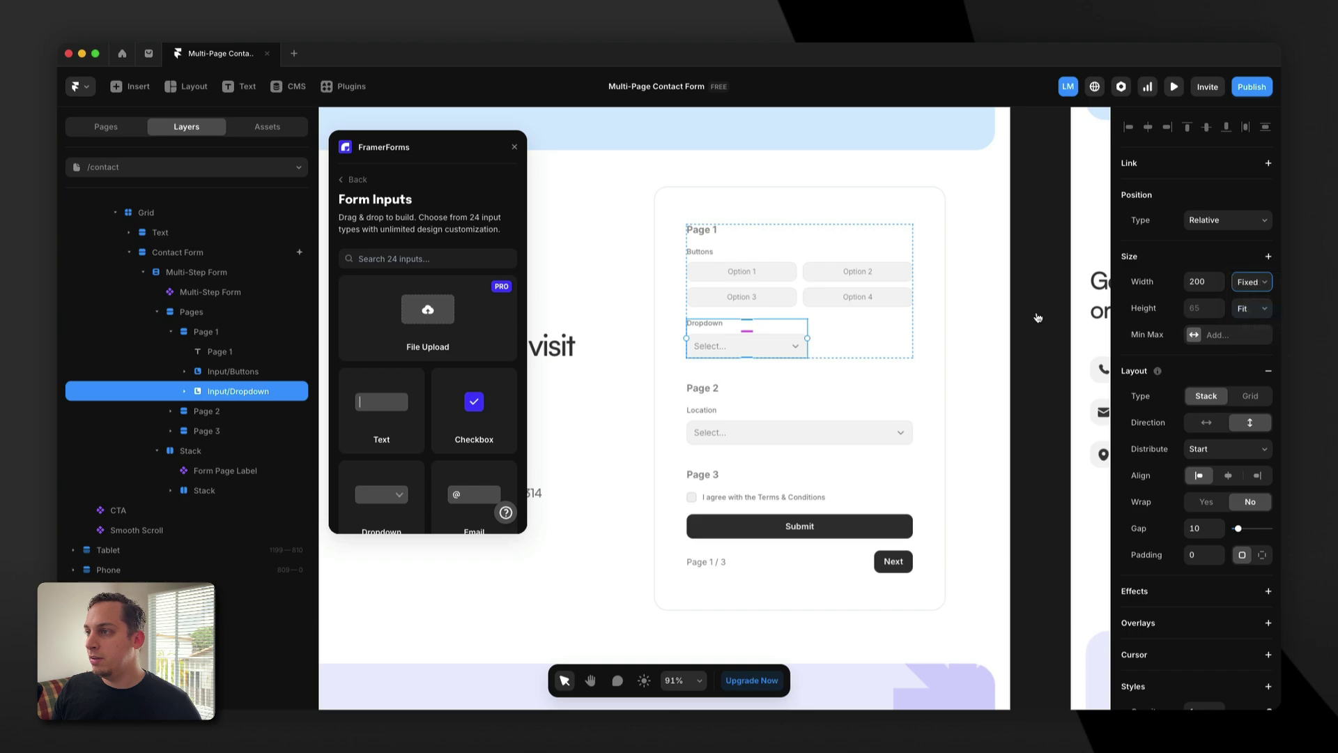
pyautogui.hscroll(5, 885, 320)
# Retype the Buttons question label as 'What solution would you ne…'.
pyautogui.scroll(-3, 886, 321)
pyautogui.hscroll(-5, 887, 320)
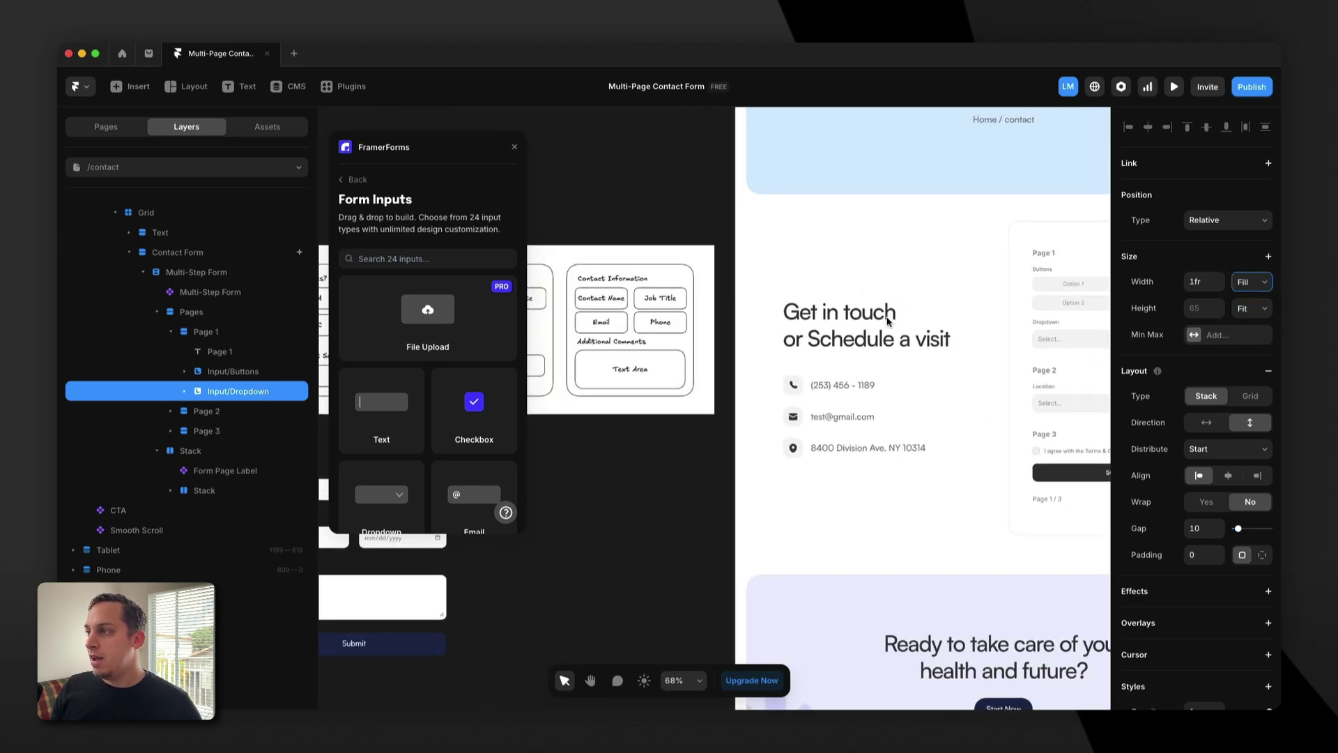
pyautogui.scroll(-3, 888, 322)
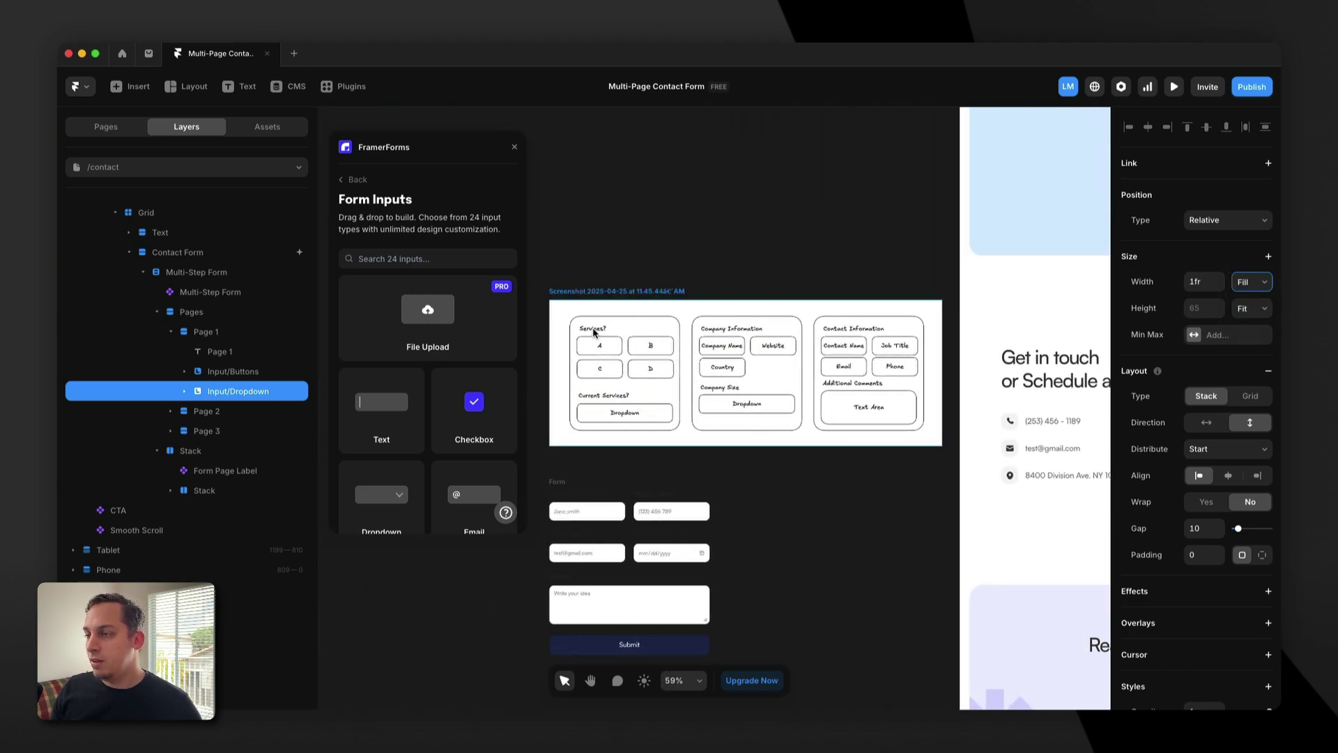
pyautogui.hscroll(5, 705, 340)
pyautogui.click(857, 319)
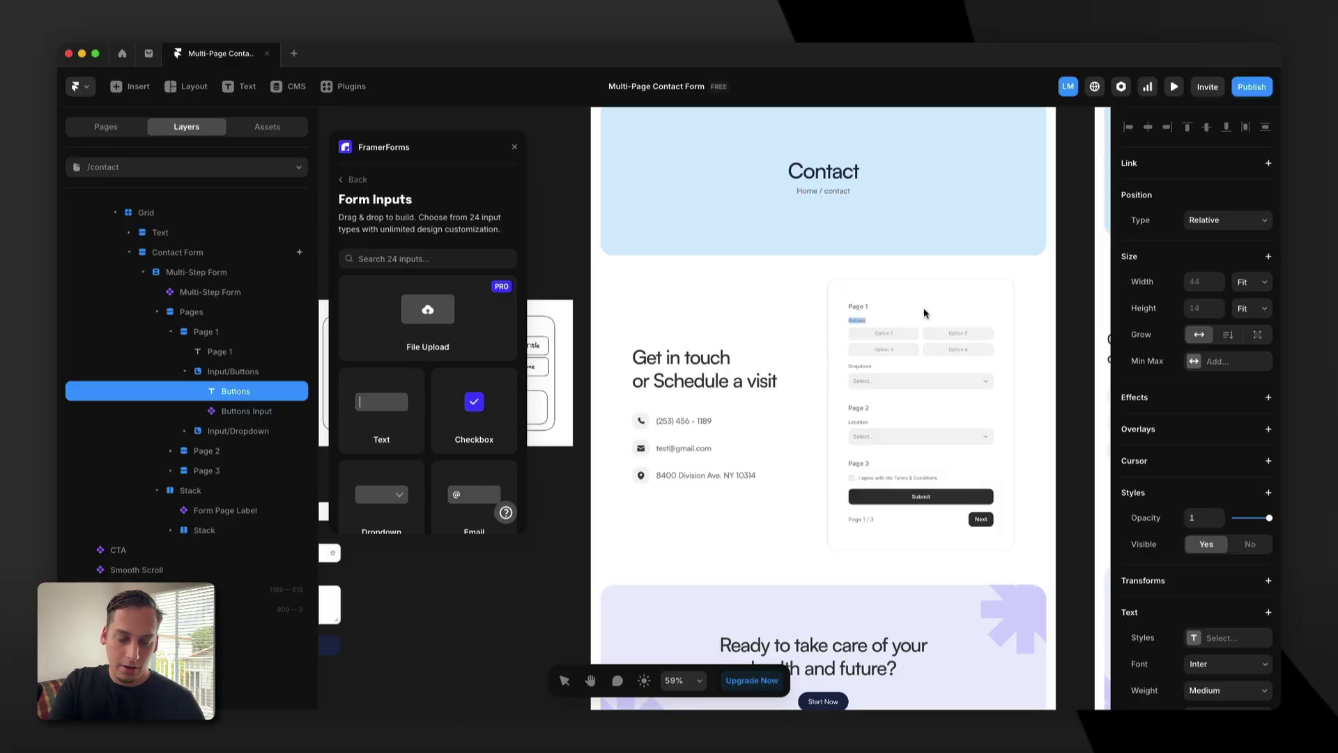
pyautogui.write('What soluti')
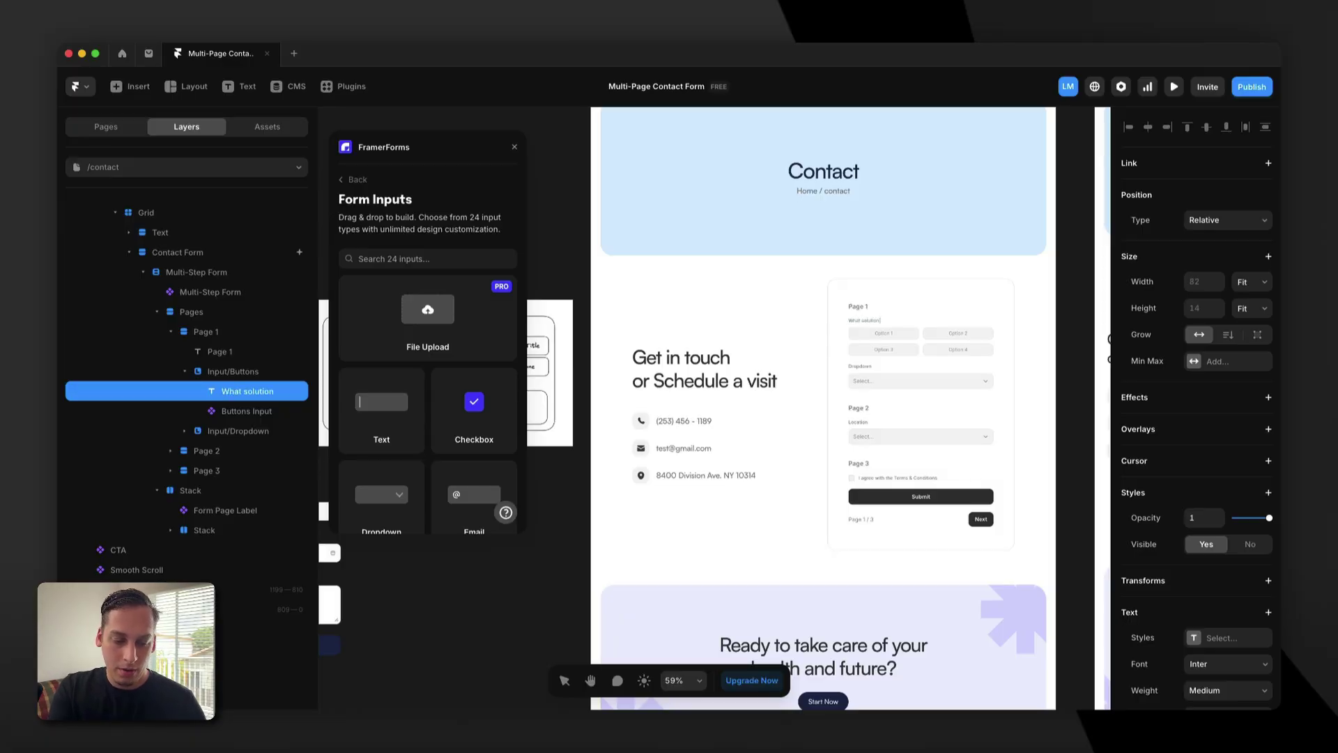
pyautogui.write('on would you need from us')
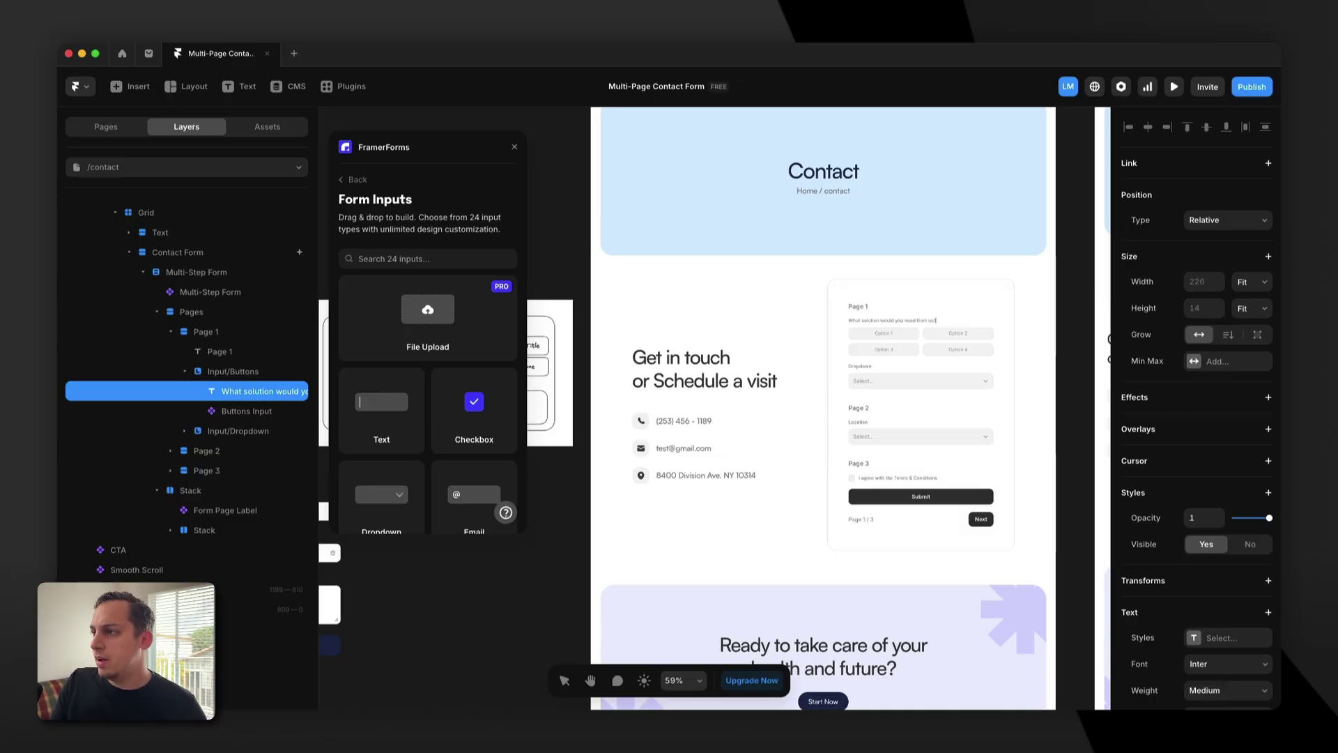
pyautogui.press('Escape')
# Replace the 'Dropdown' label with 'What solution are you currently using?'.
pyautogui.click(863, 368)
pyautogui.hscroll(-3, 767, 376)
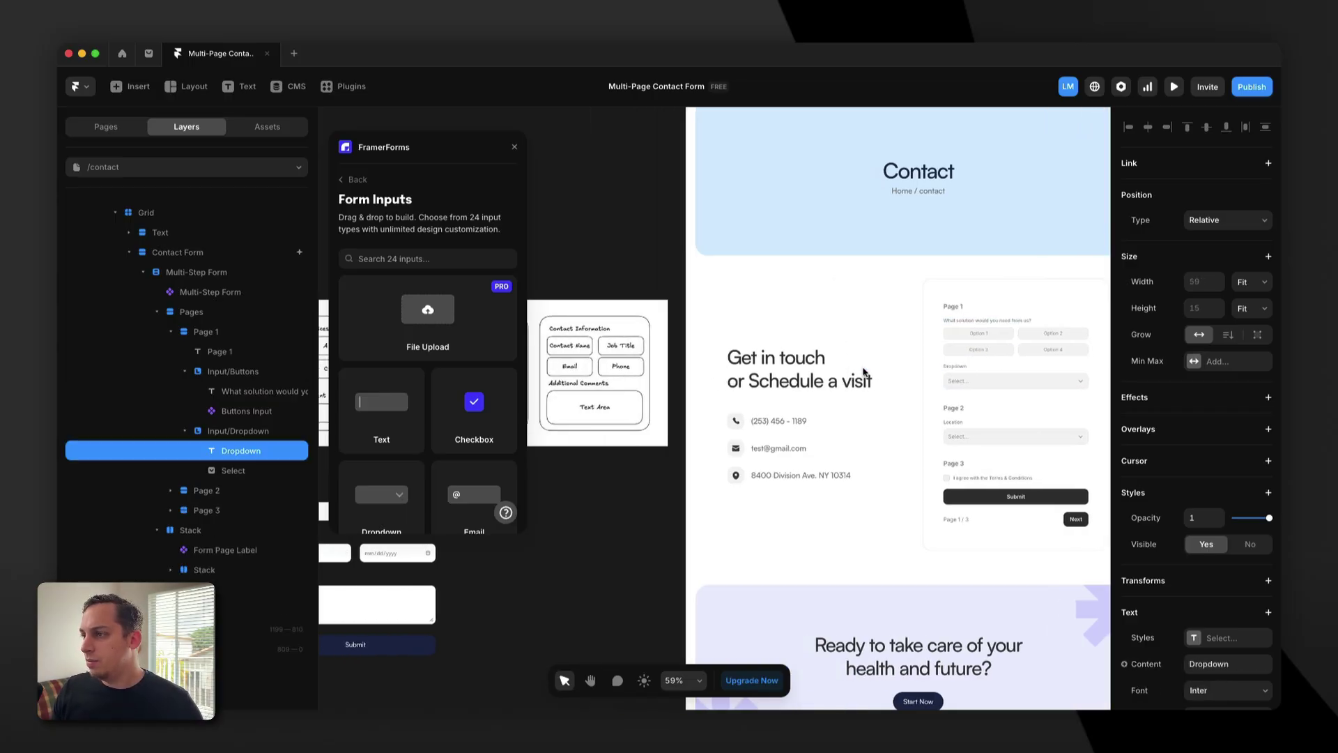
pyautogui.hscroll(2, 948, 374)
pyautogui.scroll(-1, 948, 374)
pyautogui.scroll(2, 947, 374)
pyautogui.doubleClick(922, 359)
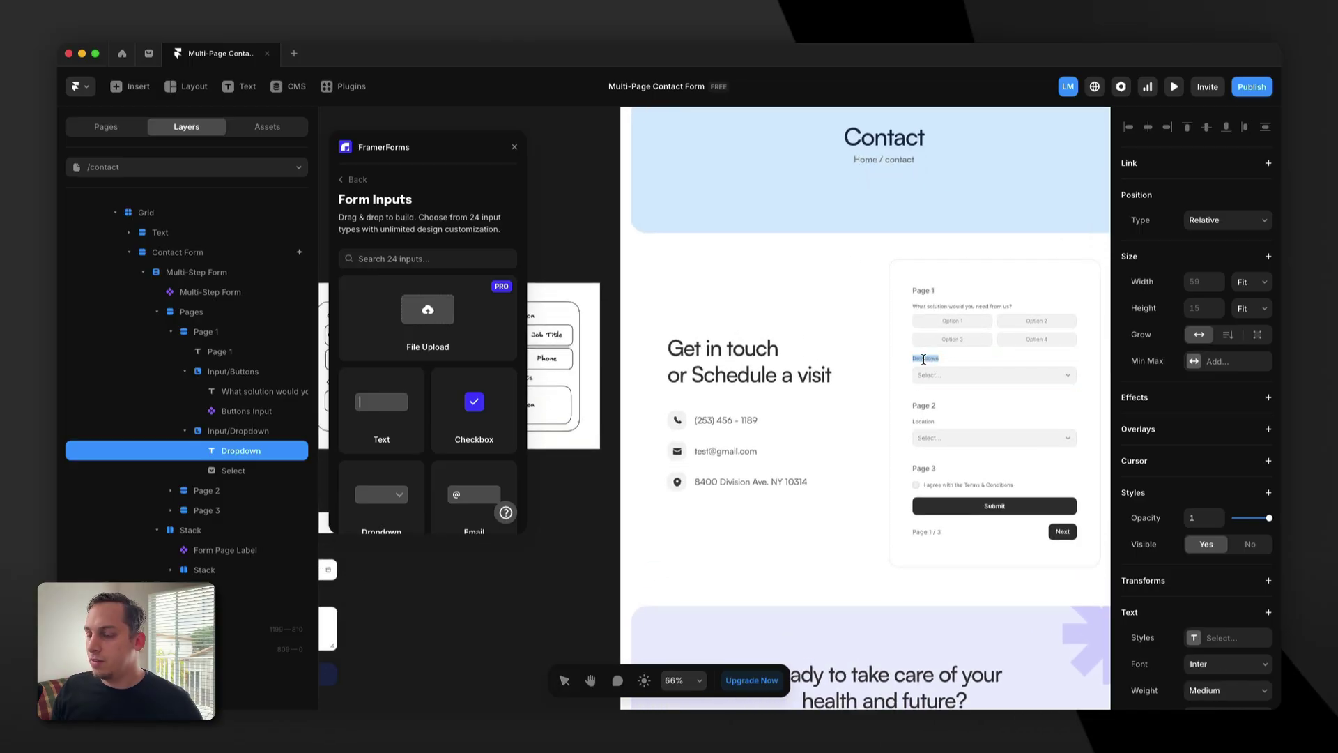
pyautogui.write('W')
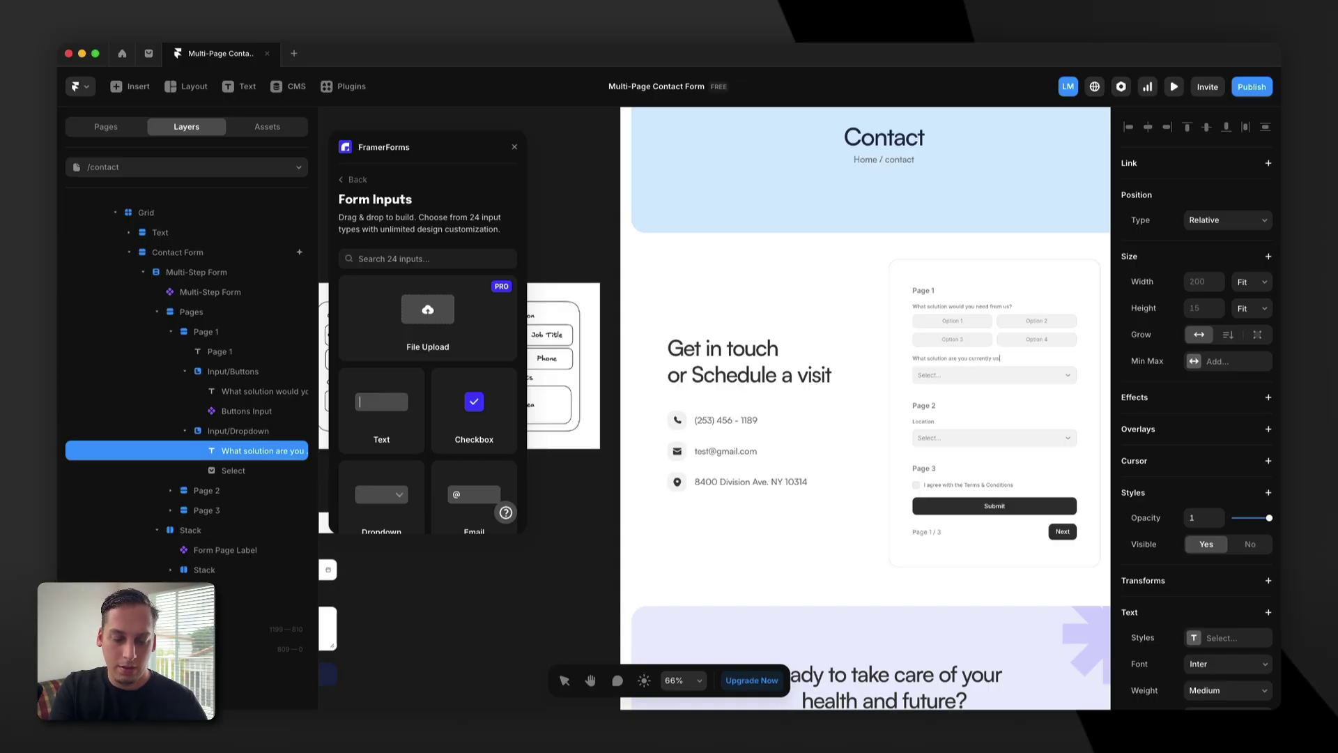
# Give the dropdown's first choice value solution1 and title Solution 1.
pyautogui.click(990, 377)
pyautogui.hscroll(3, 994, 389)
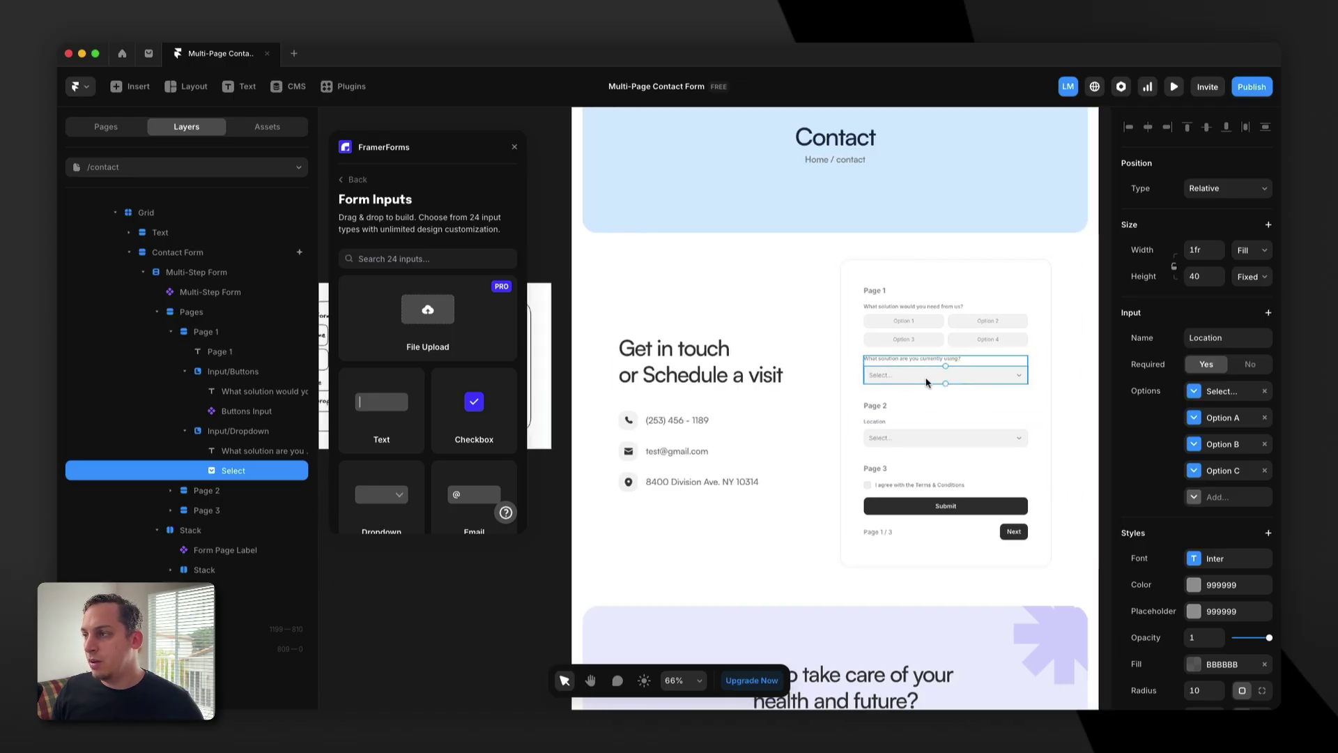
pyautogui.scroll(5, 920, 378)
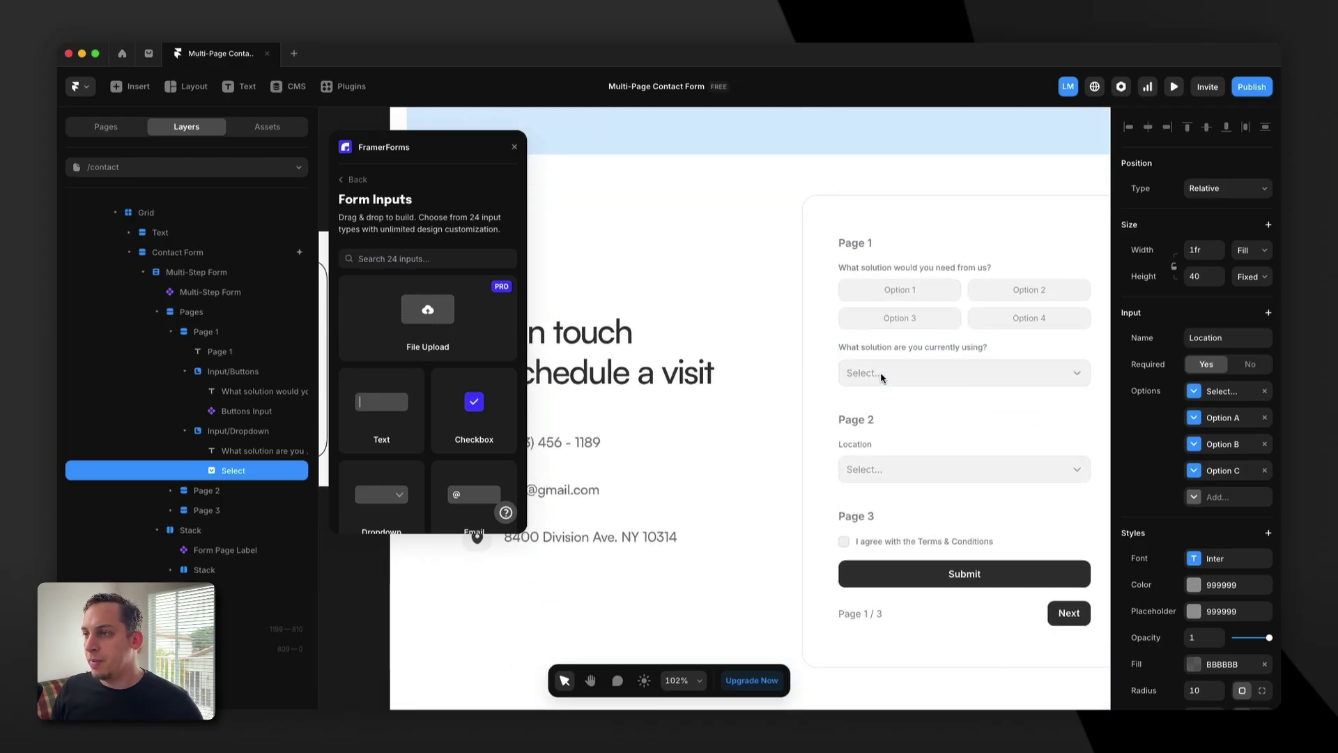
pyautogui.scroll(-10, 906, 380)
pyautogui.scroll(10, 853, 386)
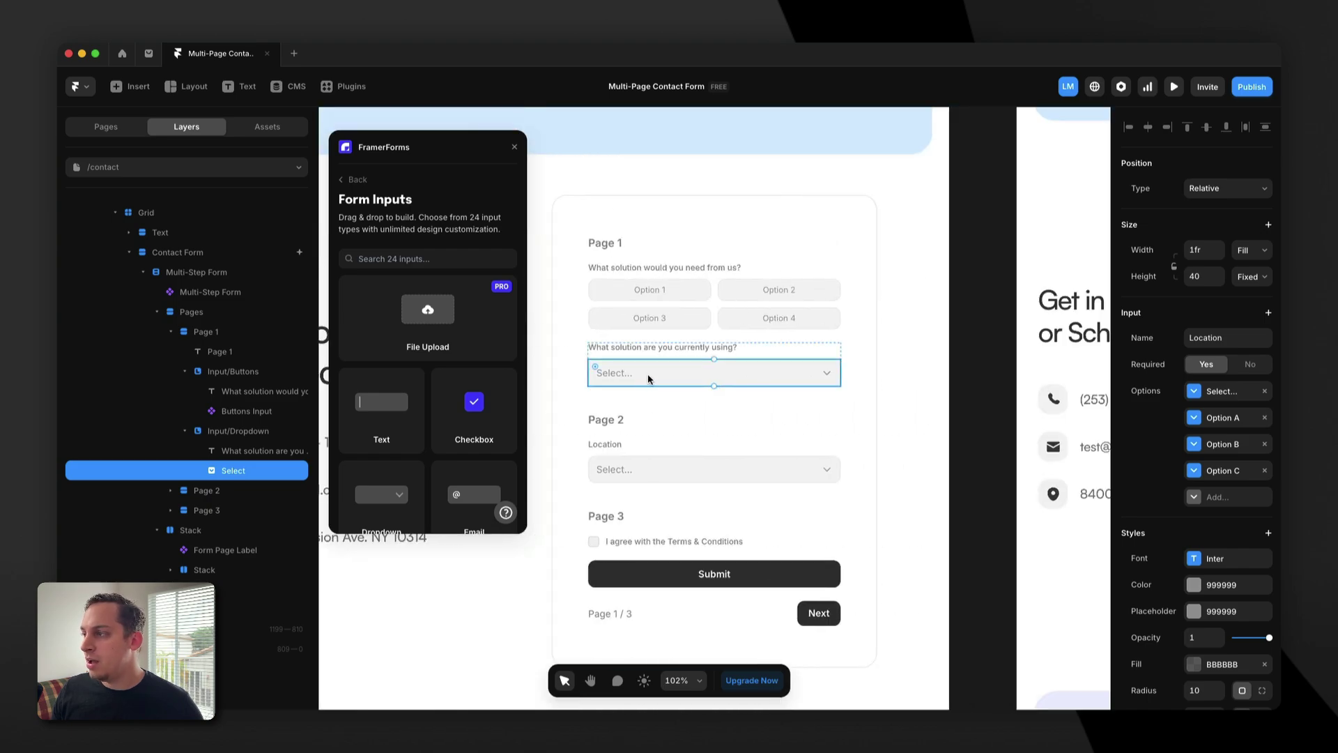
pyautogui.click(1209, 420)
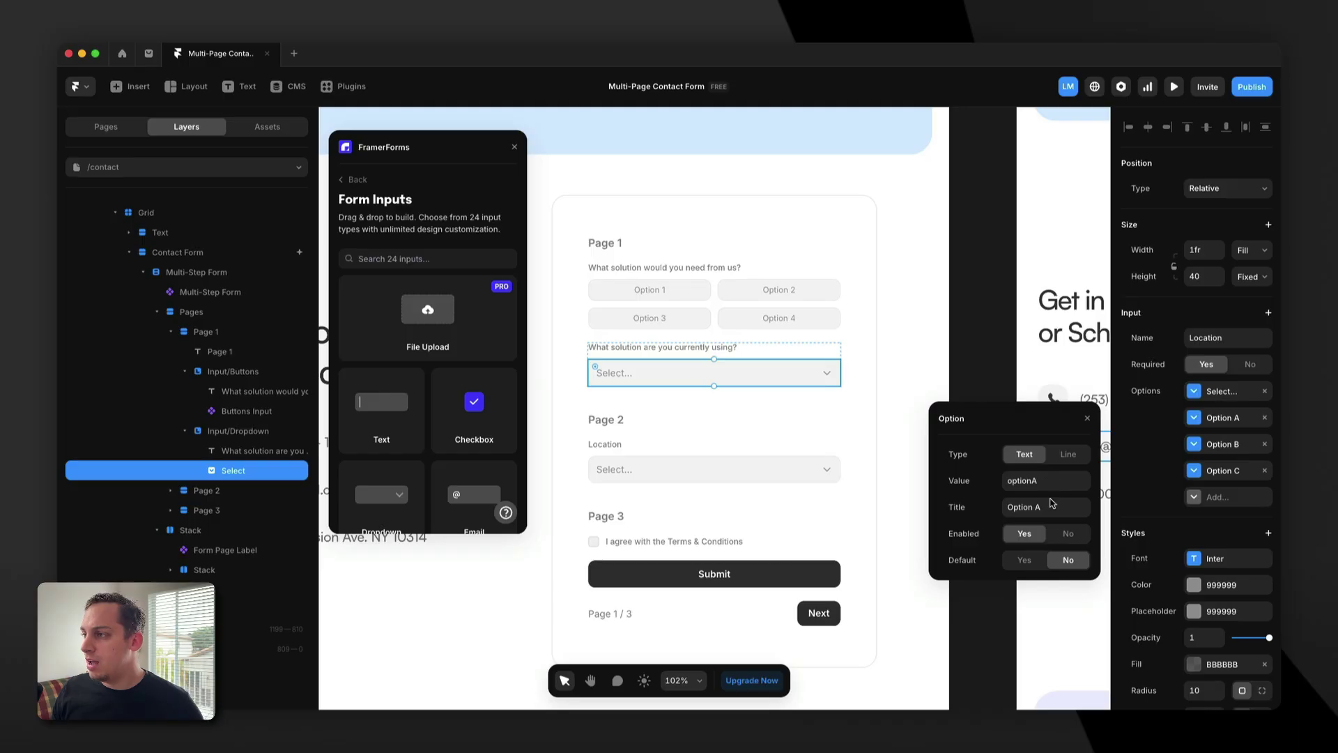
pyautogui.click(1213, 446)
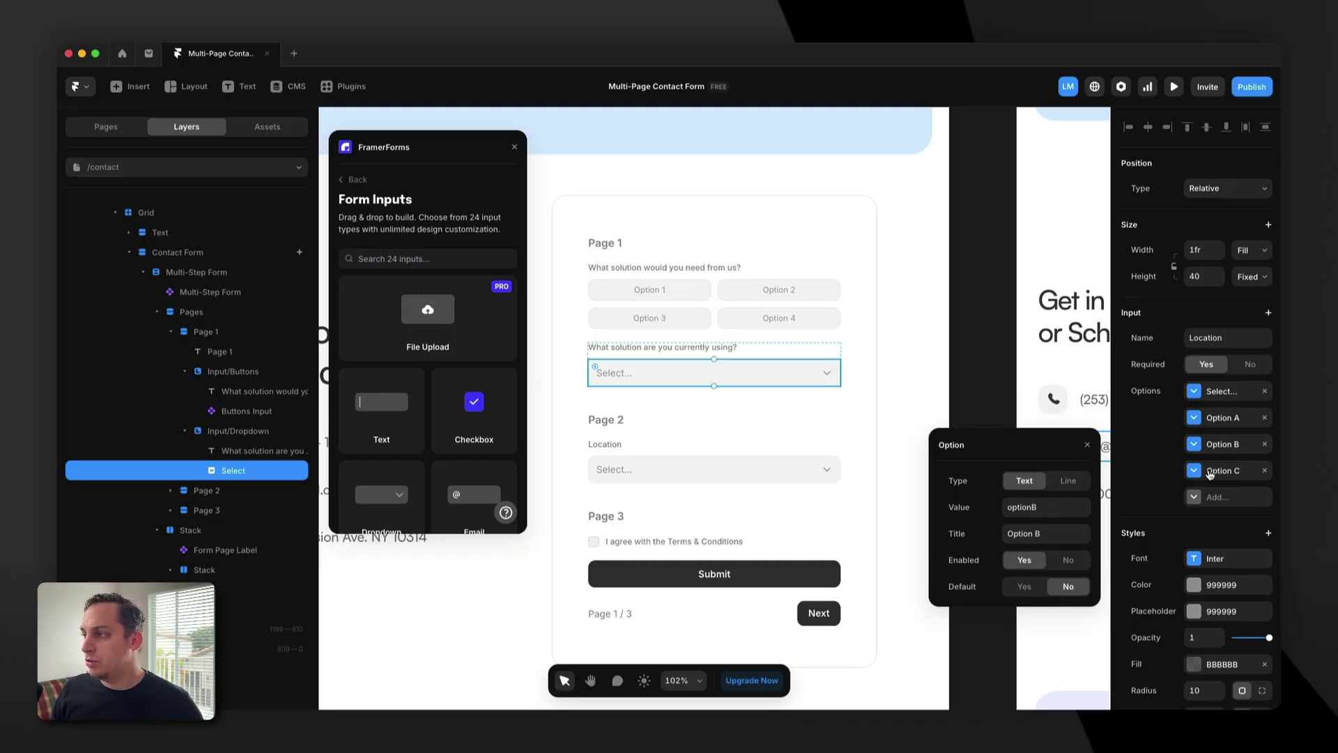
pyautogui.click(1210, 477)
pyautogui.click(1217, 423)
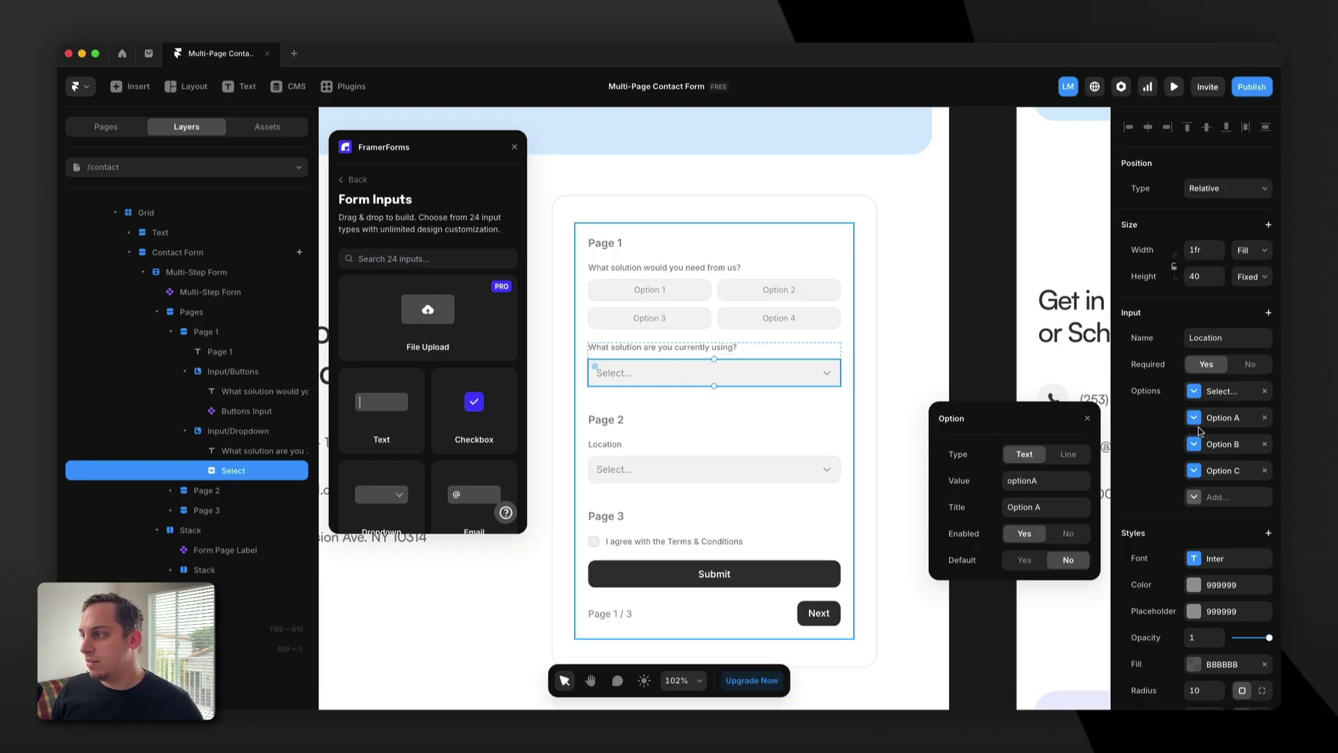
pyautogui.click(1069, 482)
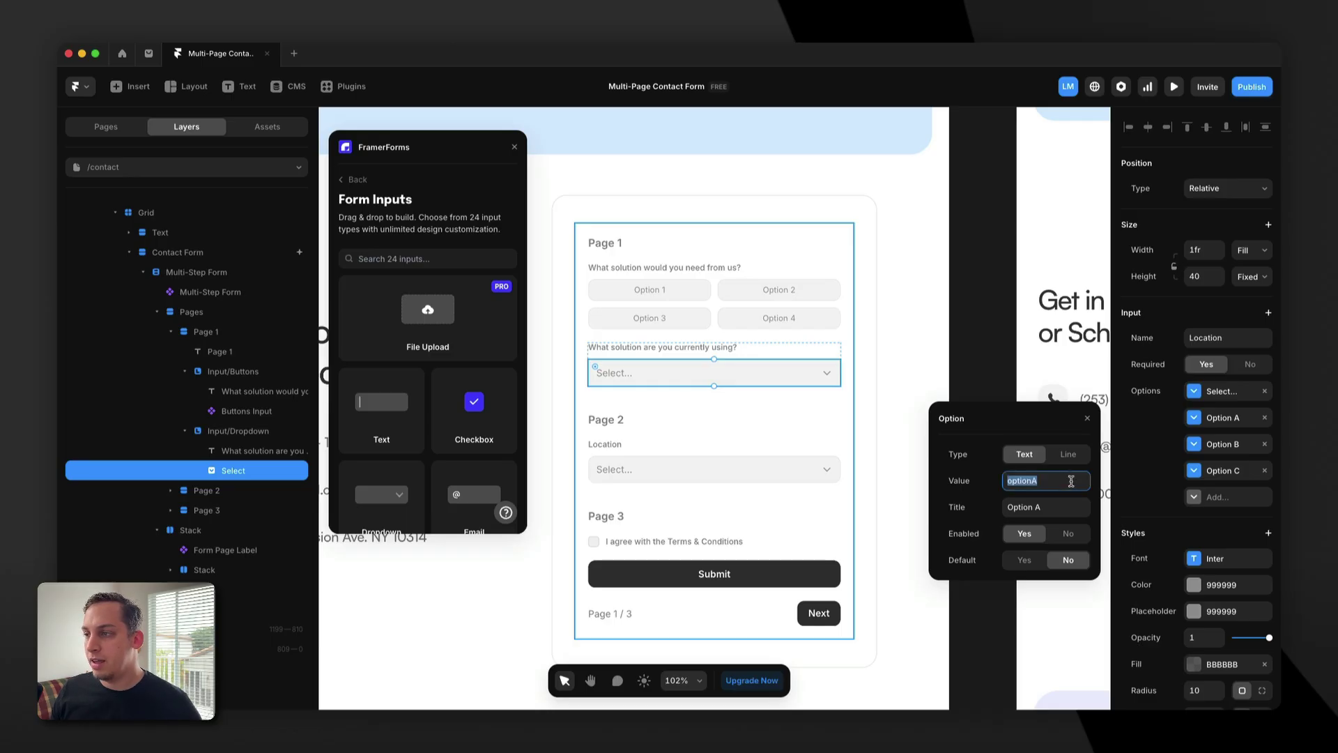
pyautogui.write('solu')
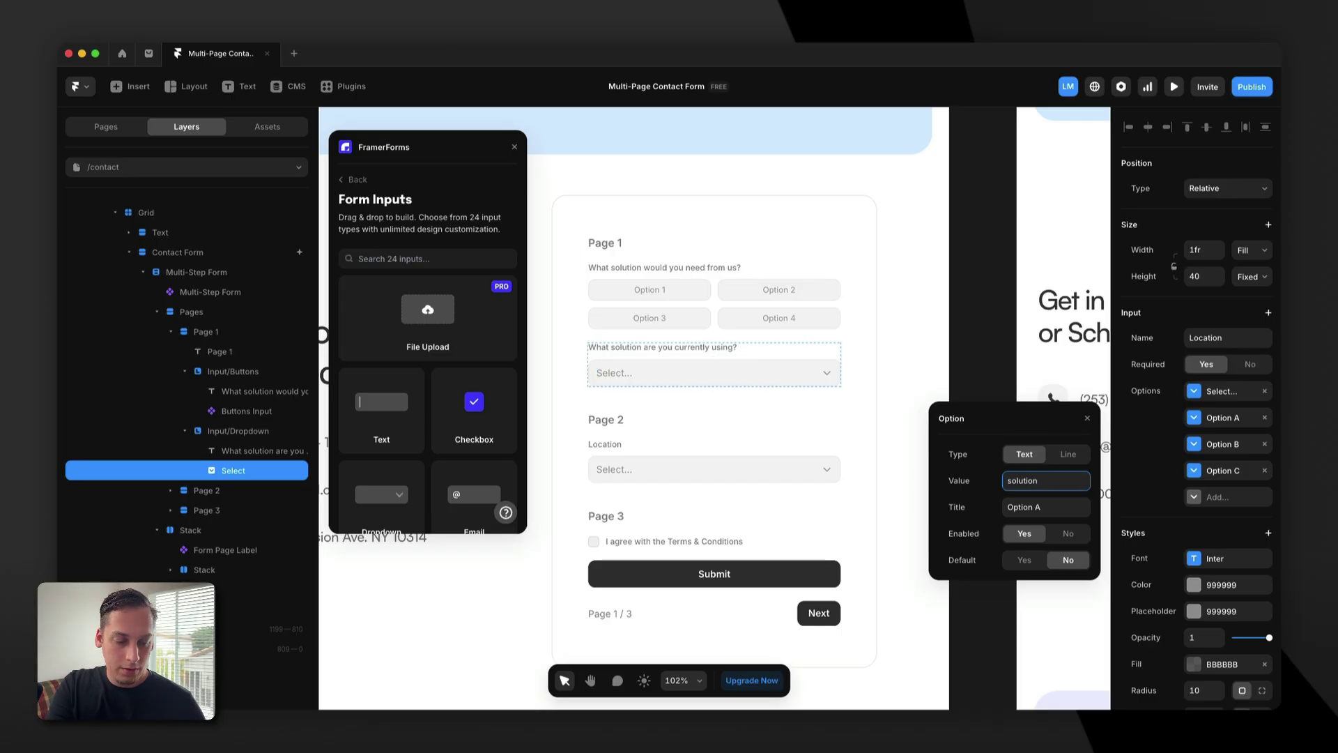
pyautogui.click(1037, 509)
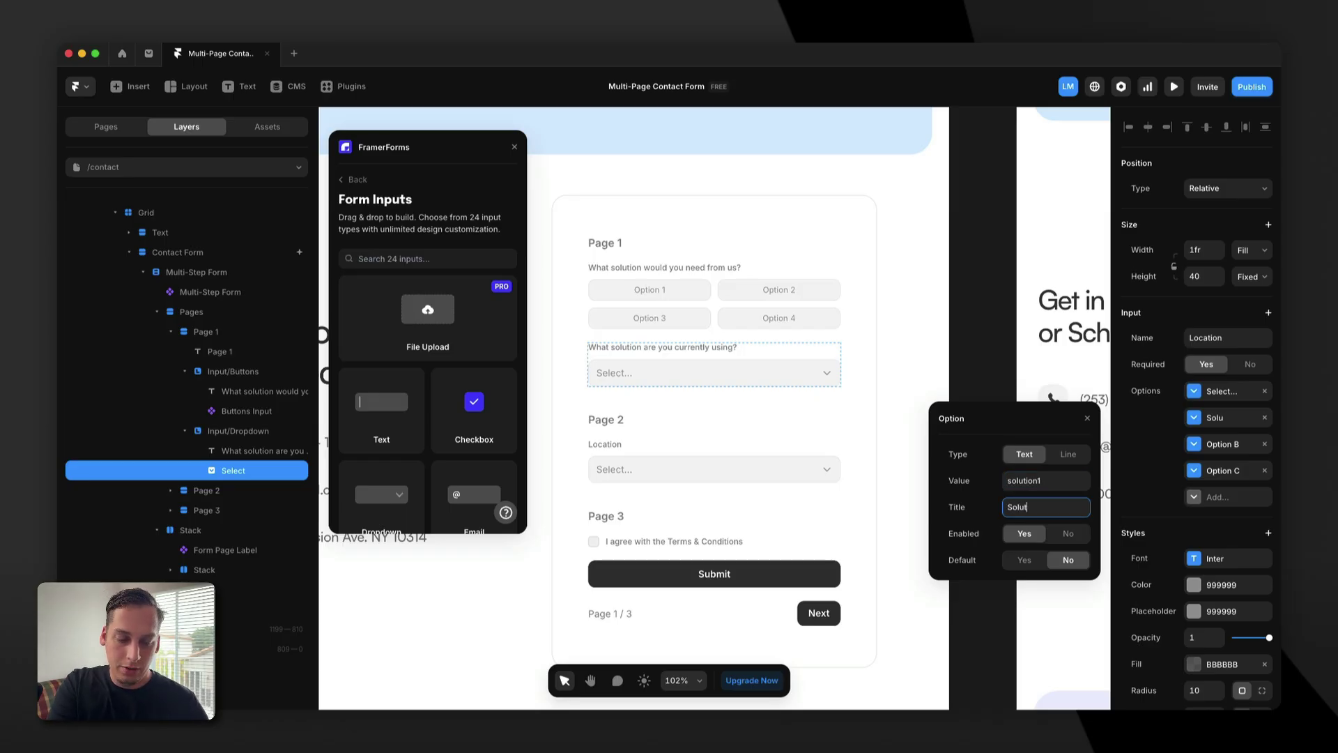
# Give the second choice value solution2 and title Solution 2.
pyautogui.click(1225, 445)
pyautogui.click(1050, 506)
pyautogui.write('solution2')
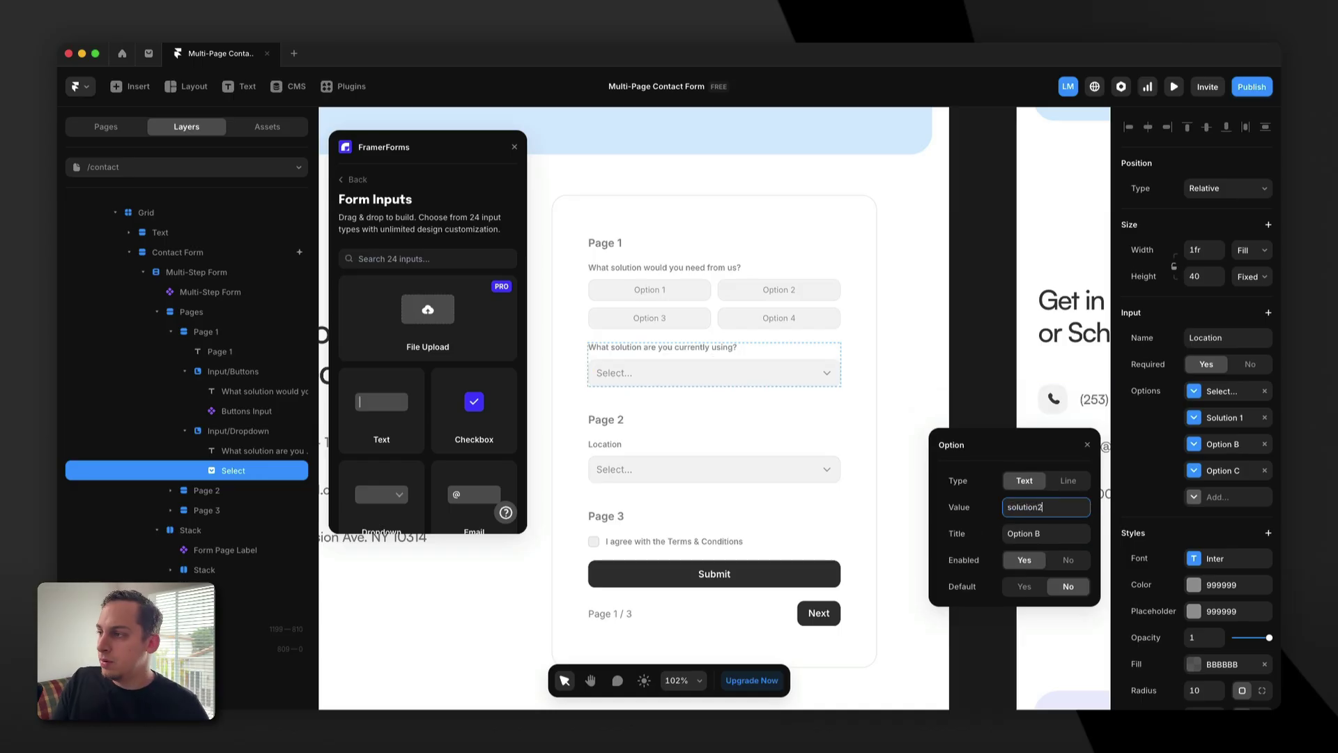
pyautogui.click(1034, 527)
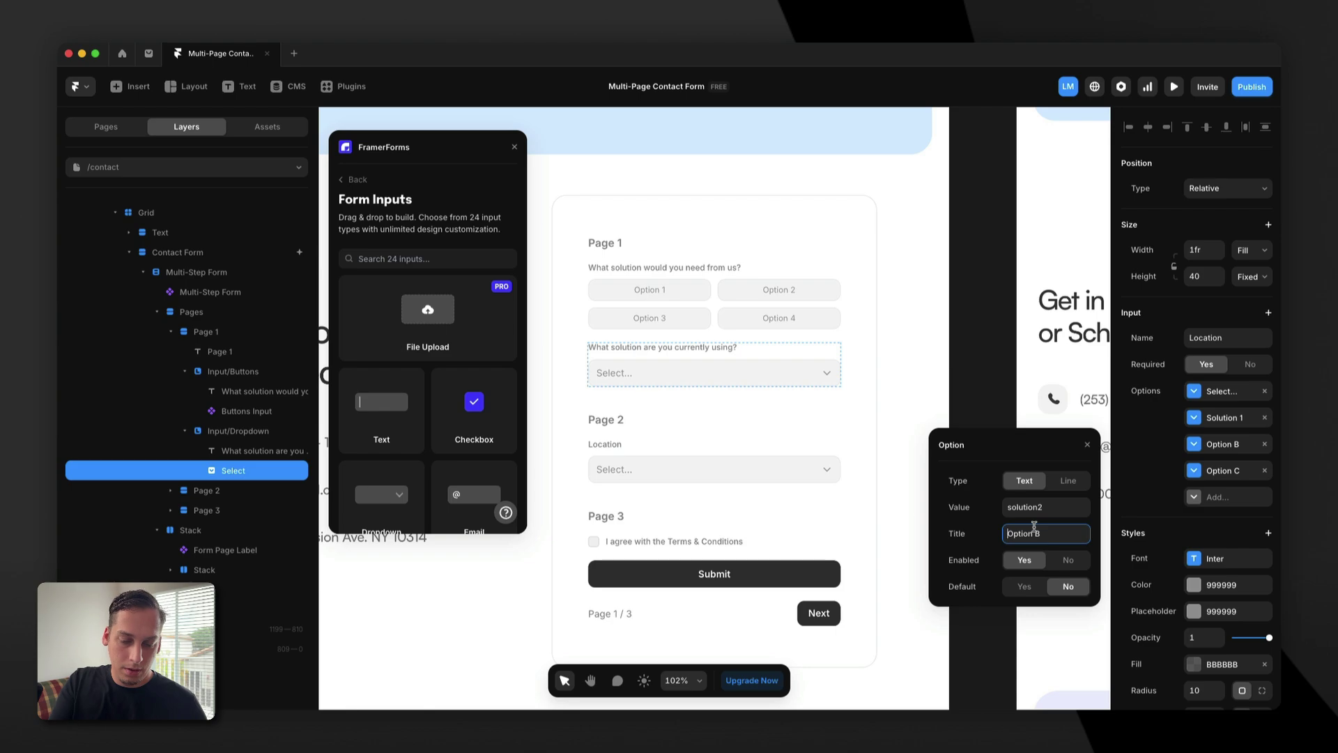
pyautogui.write('Solu')
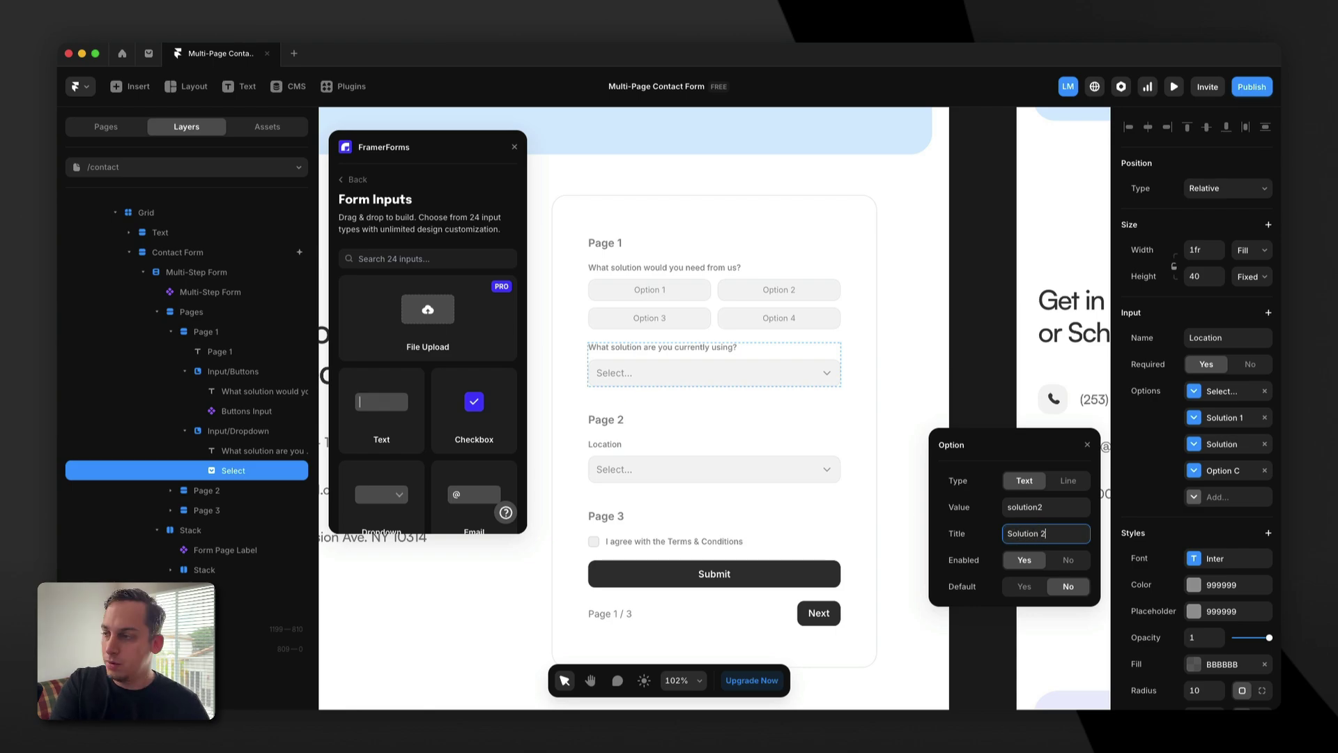
pyautogui.click(941, 427)
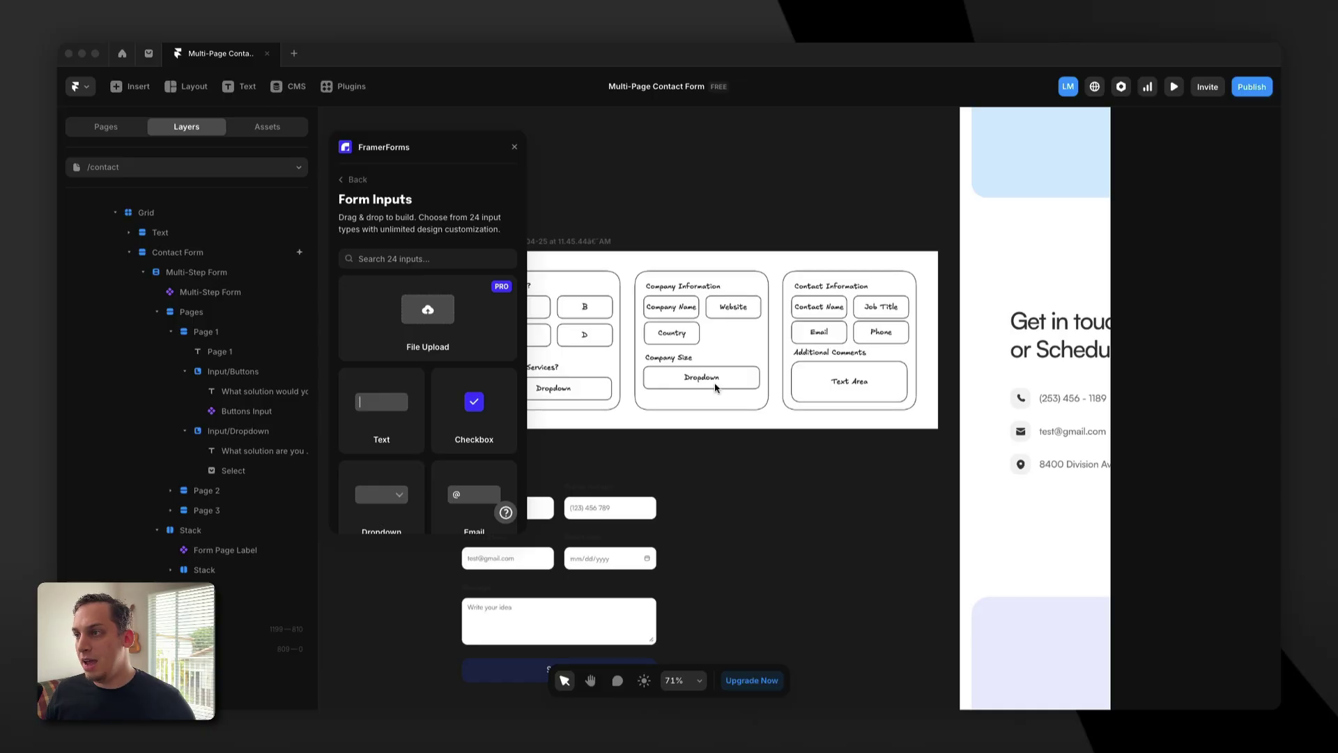
# Retitle the Page 2 section heading as 'Company Information'.
pyautogui.hscroll(10, 680, 363)
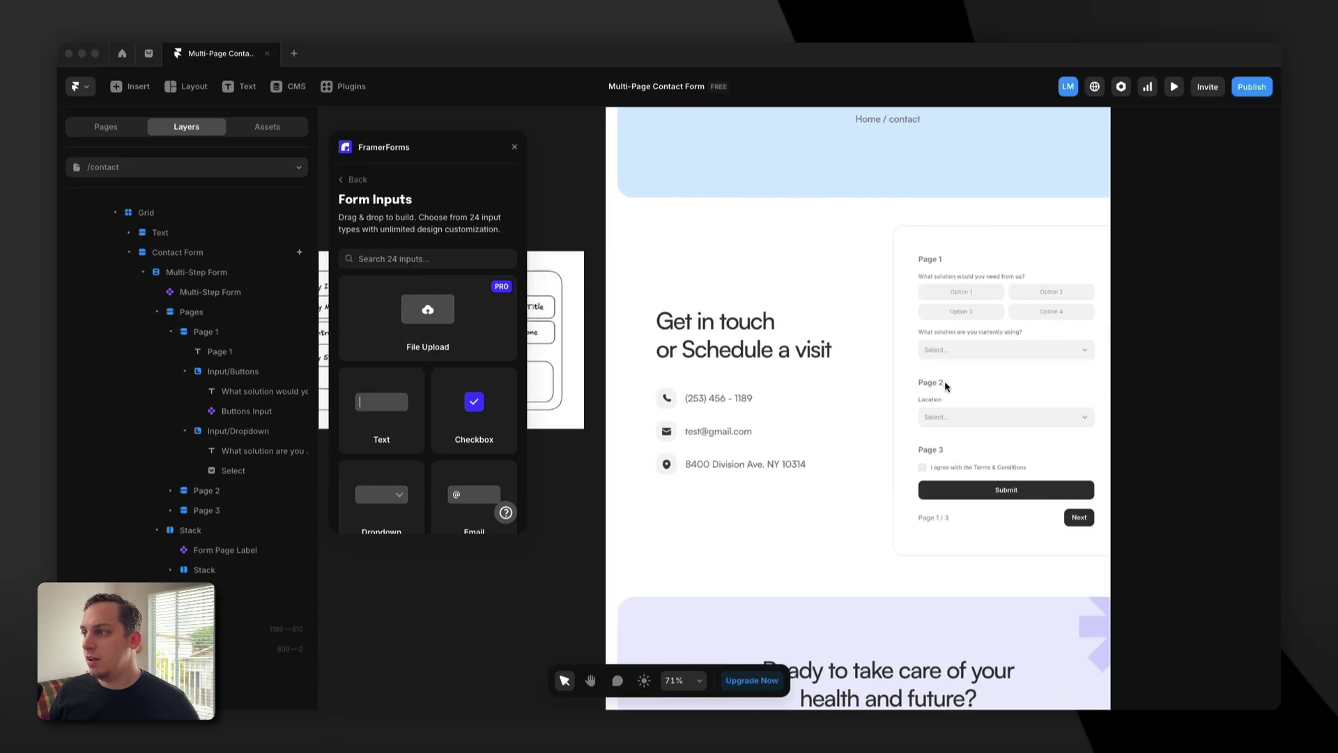
pyautogui.doubleClick(933, 381)
pyautogui.doubleClick(930, 380)
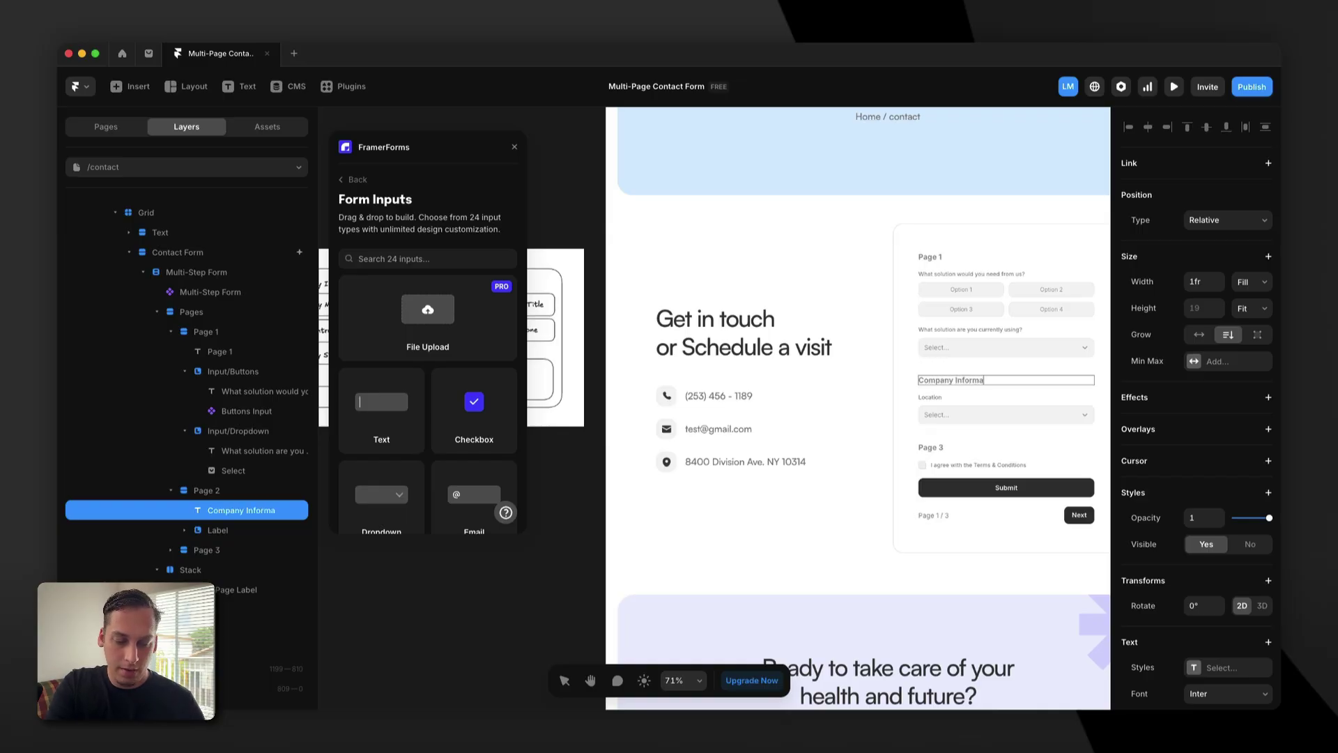
pyautogui.press('Escape')
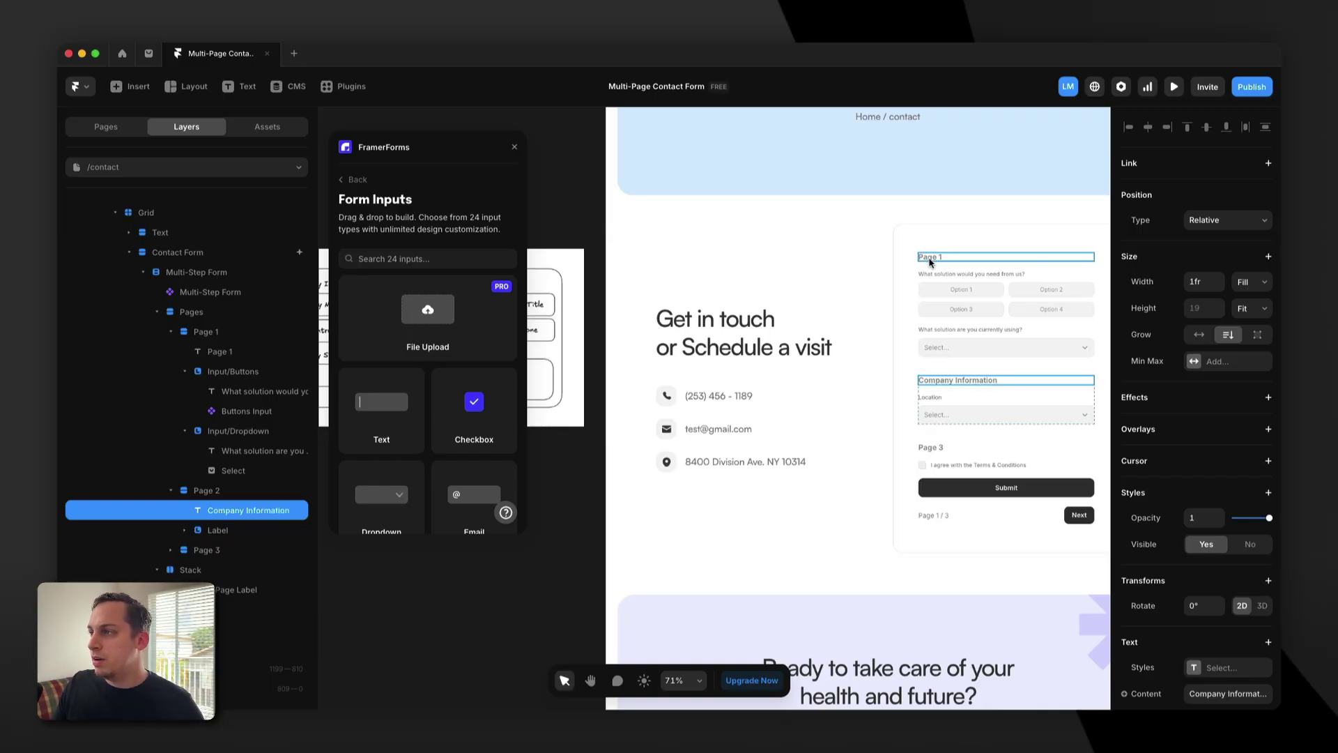
# Retitle the Page 1 heading 'Contact us' and the Page 3 heading 'Personal Information'.
pyautogui.click(929, 256)
pyautogui.hscroll(-6, 927, 263)
pyautogui.hscroll(-3, 927, 262)
pyautogui.hscroll(8, 927, 263)
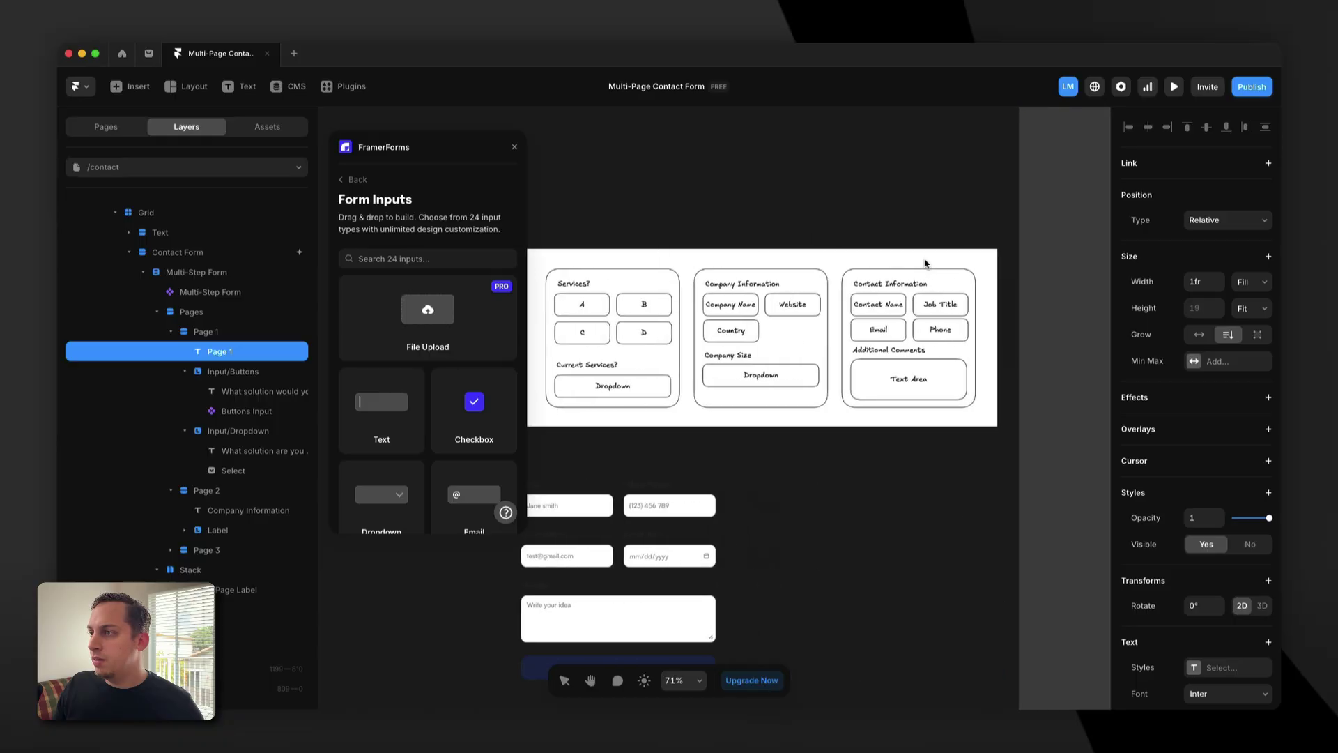
pyautogui.doubleClick(919, 267)
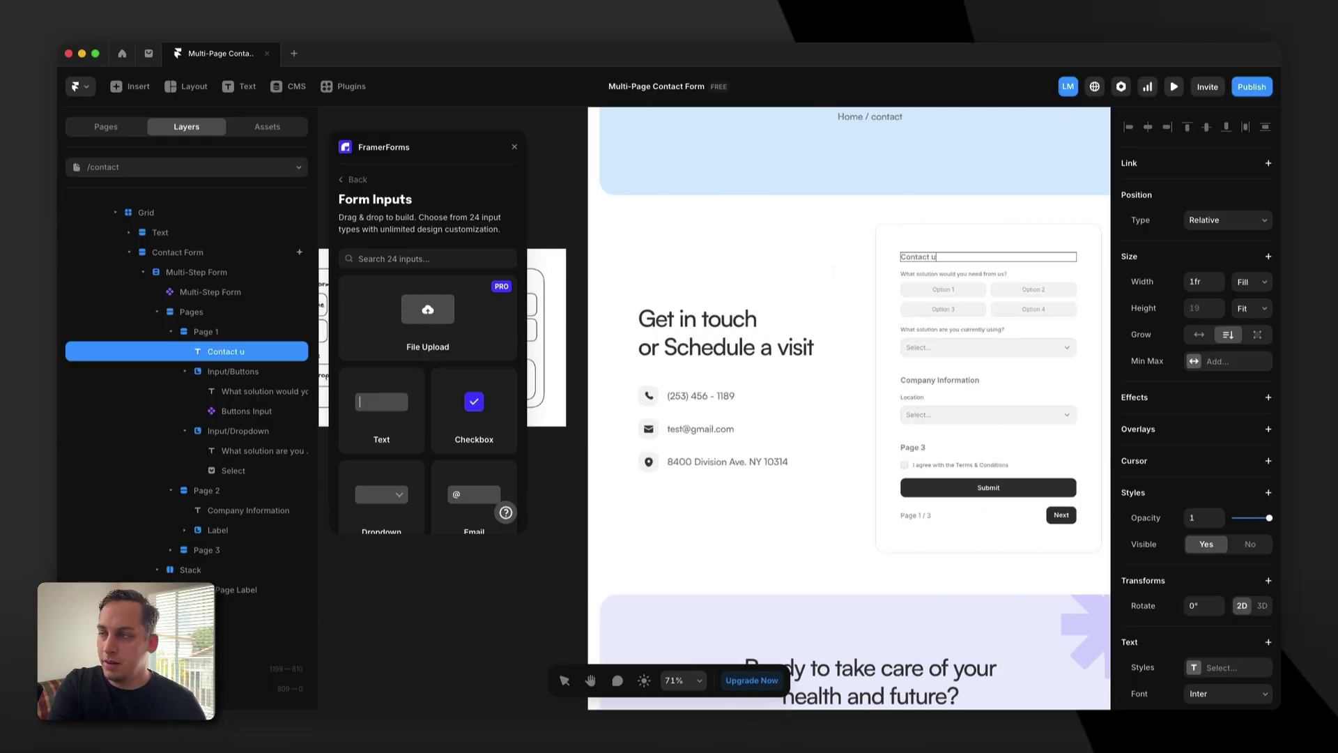
pyautogui.press('Escape')
pyautogui.hscroll(3, 837, 452)
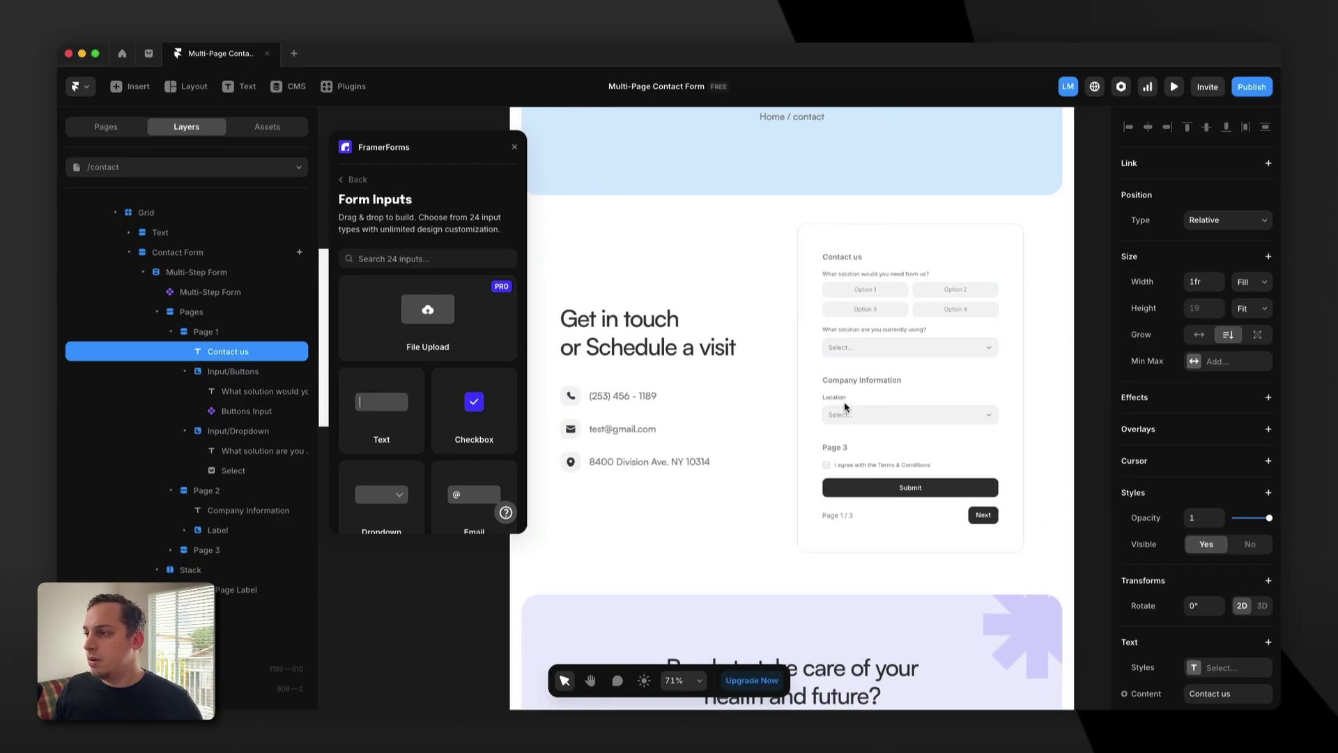
pyautogui.doubleClick(837, 449)
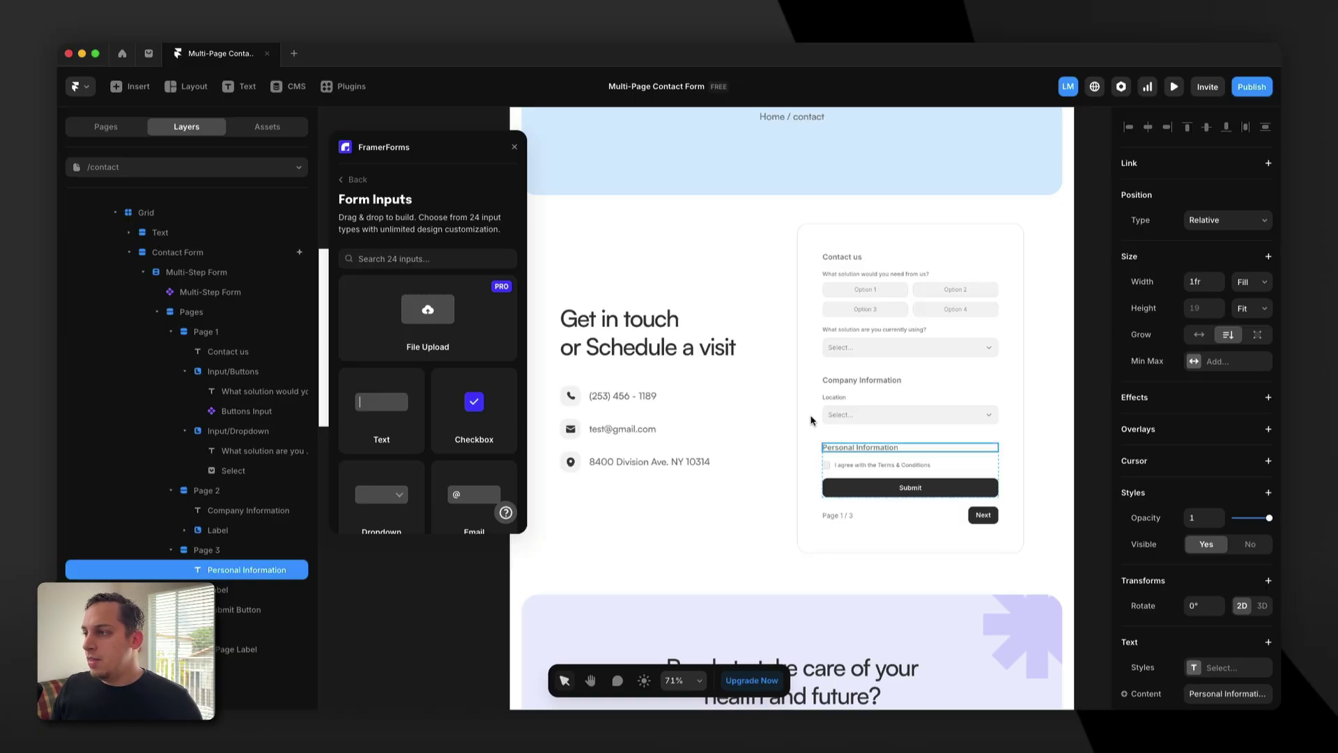
pyautogui.click(857, 399)
# Drag a text input from FramerForms into the Company Information section.
pyautogui.hscroll(-8, 848, 404)
pyautogui.hscroll(-6, 767, 390)
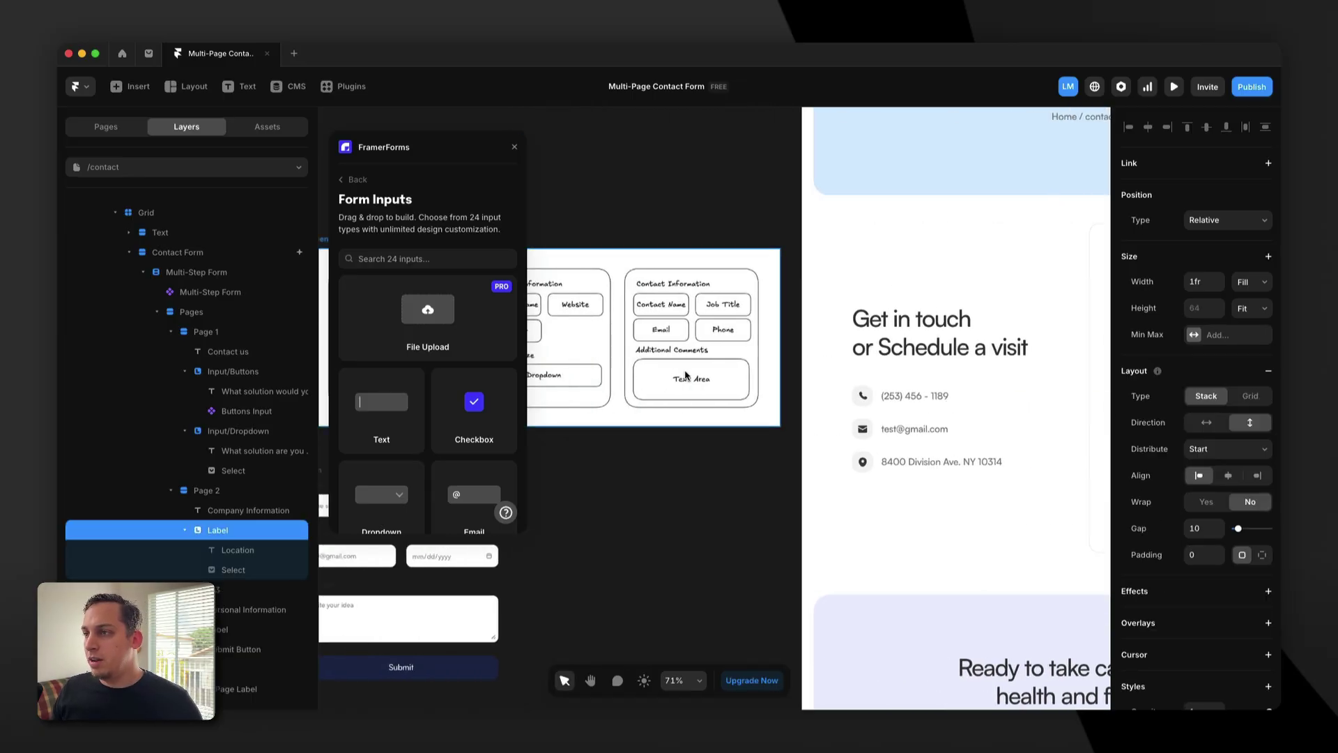
pyautogui.scroll(2, 612, 315)
pyautogui.scroll(1, 612, 315)
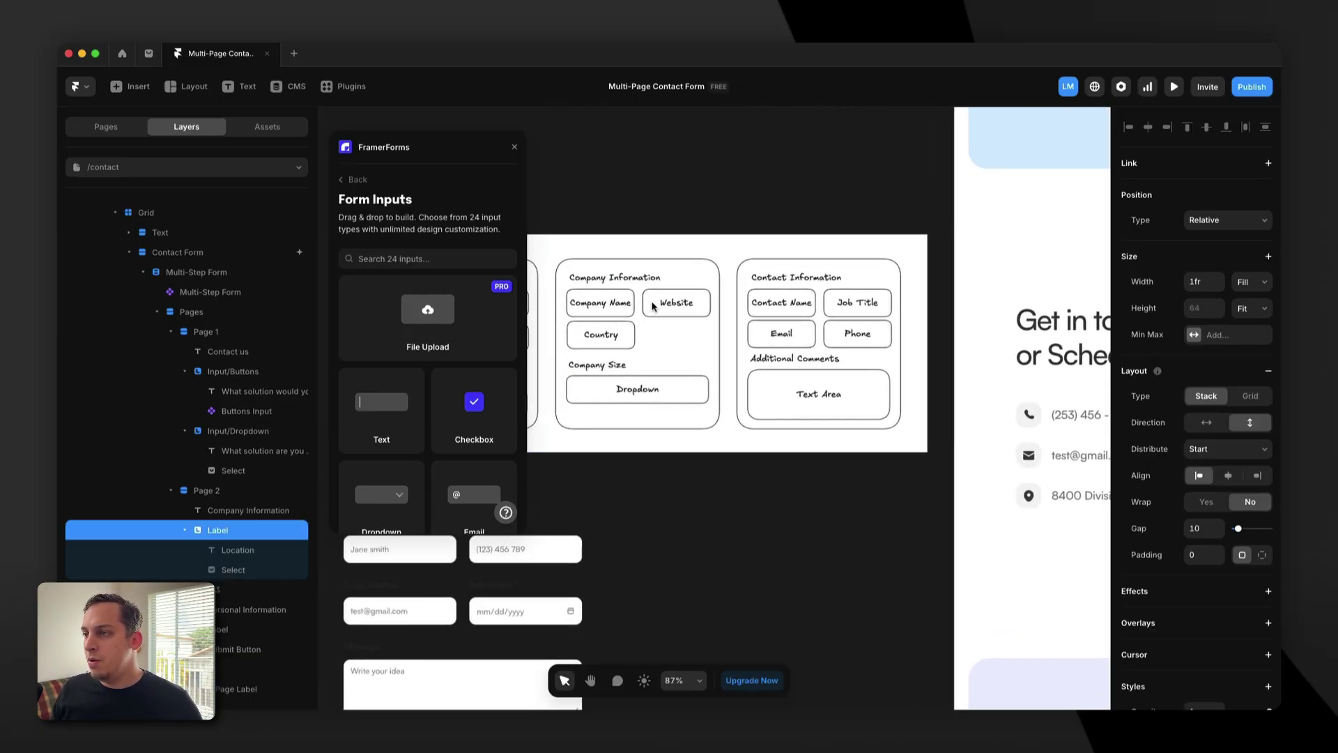
pyautogui.hscroll(10, 749, 339)
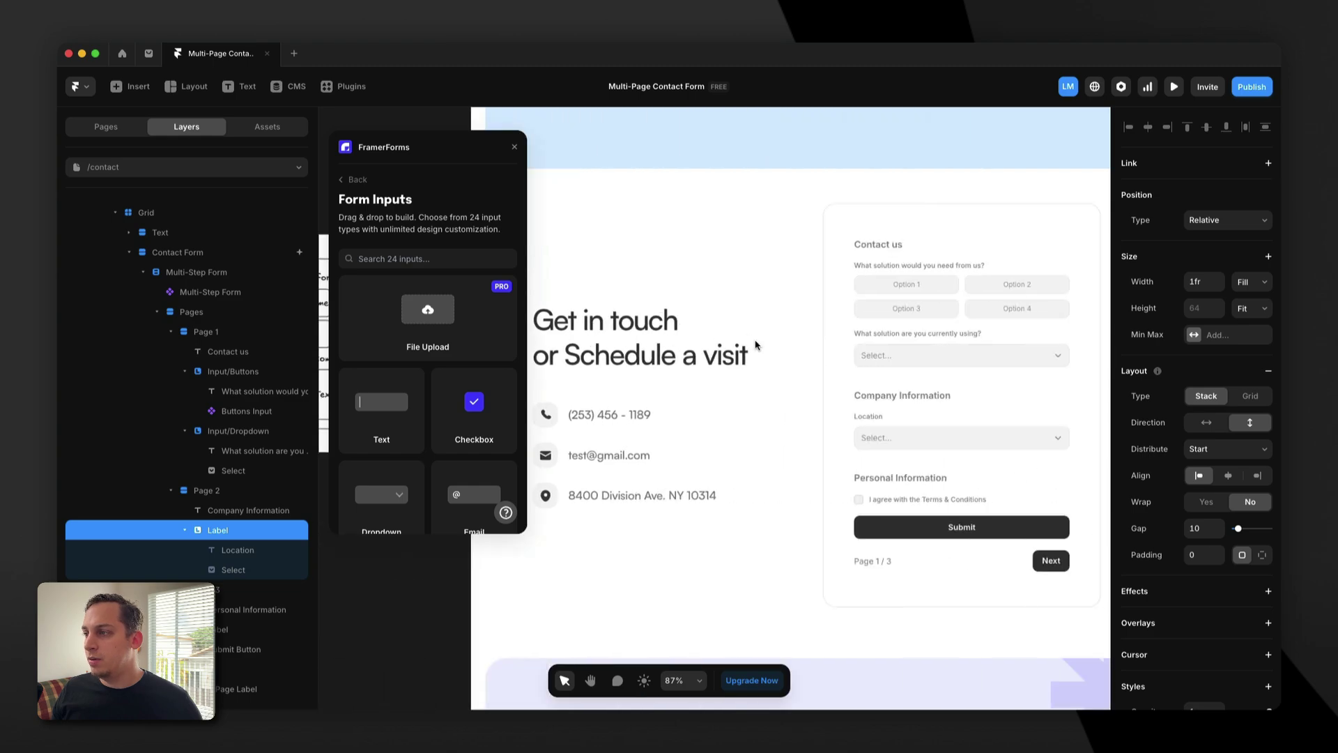
pyautogui.scroll(-4, 406, 400)
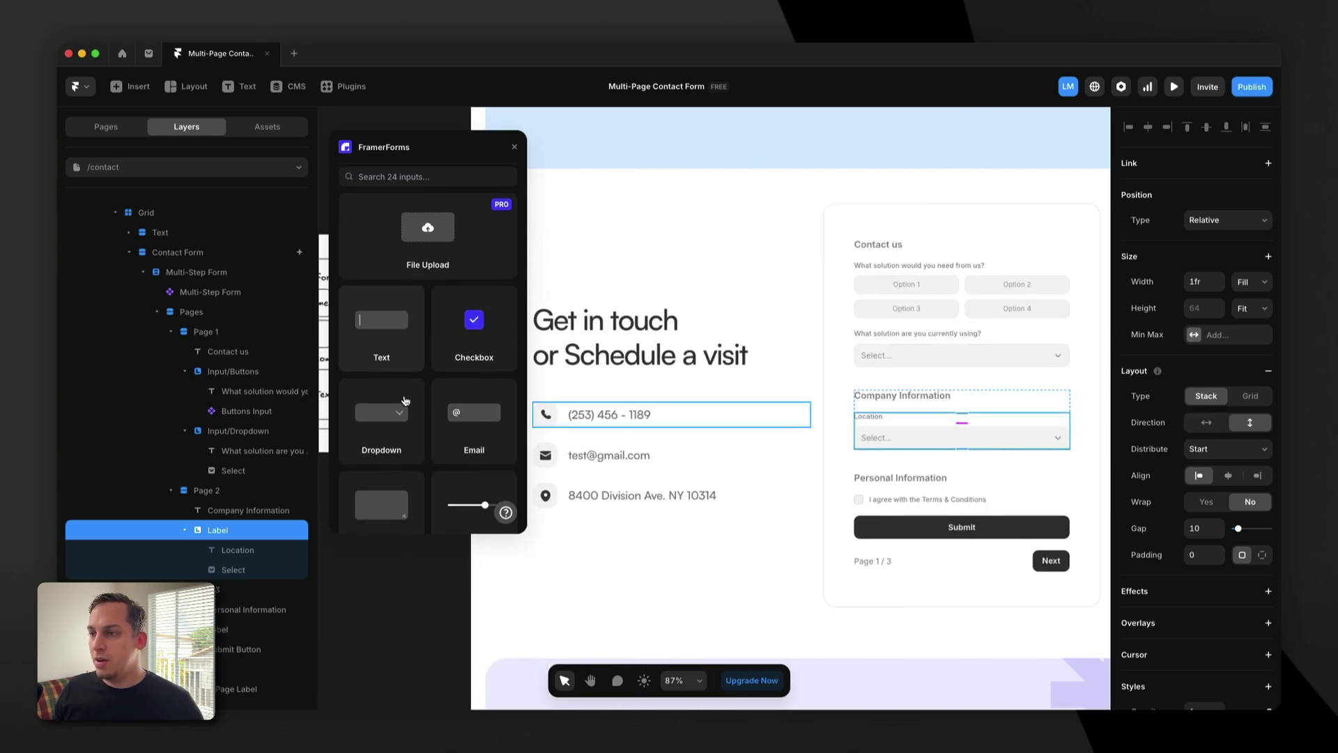
pyautogui.scroll(3, 410, 380)
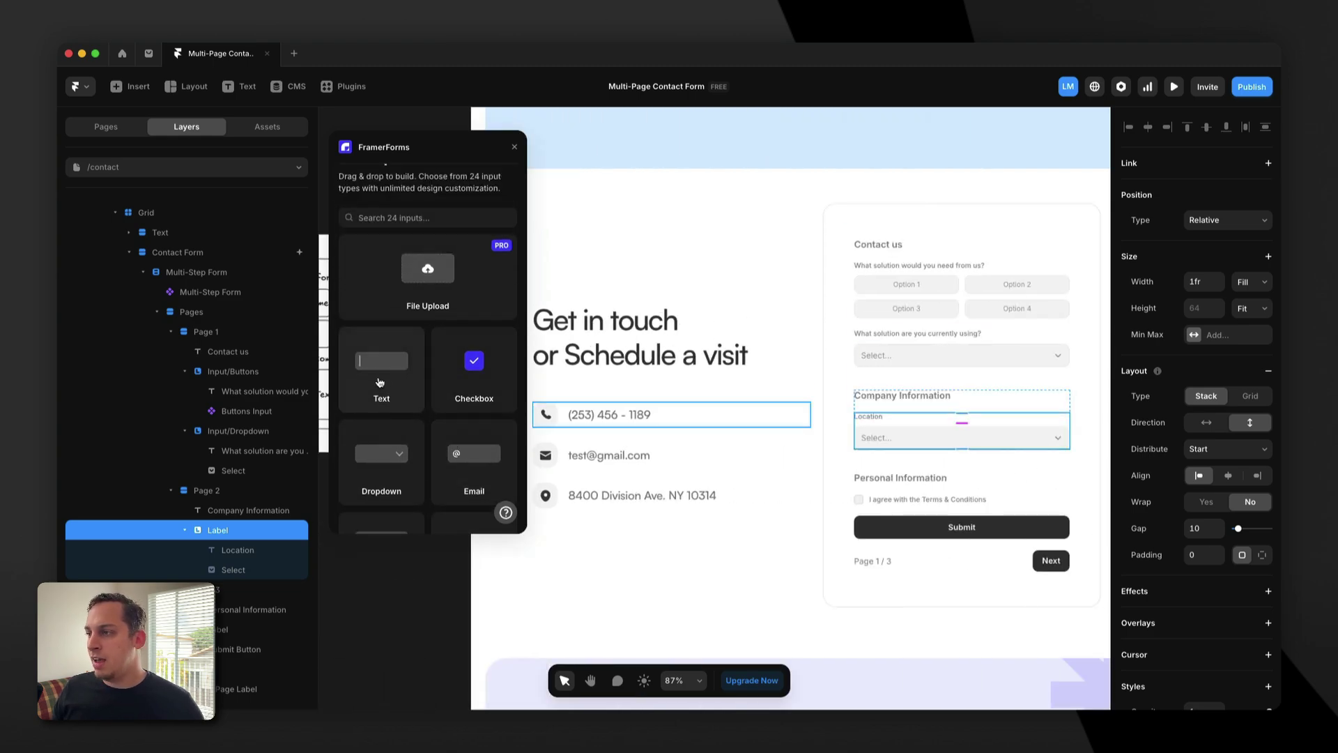
pyautogui.moveTo(380, 379); pyautogui.dragTo(891, 426)
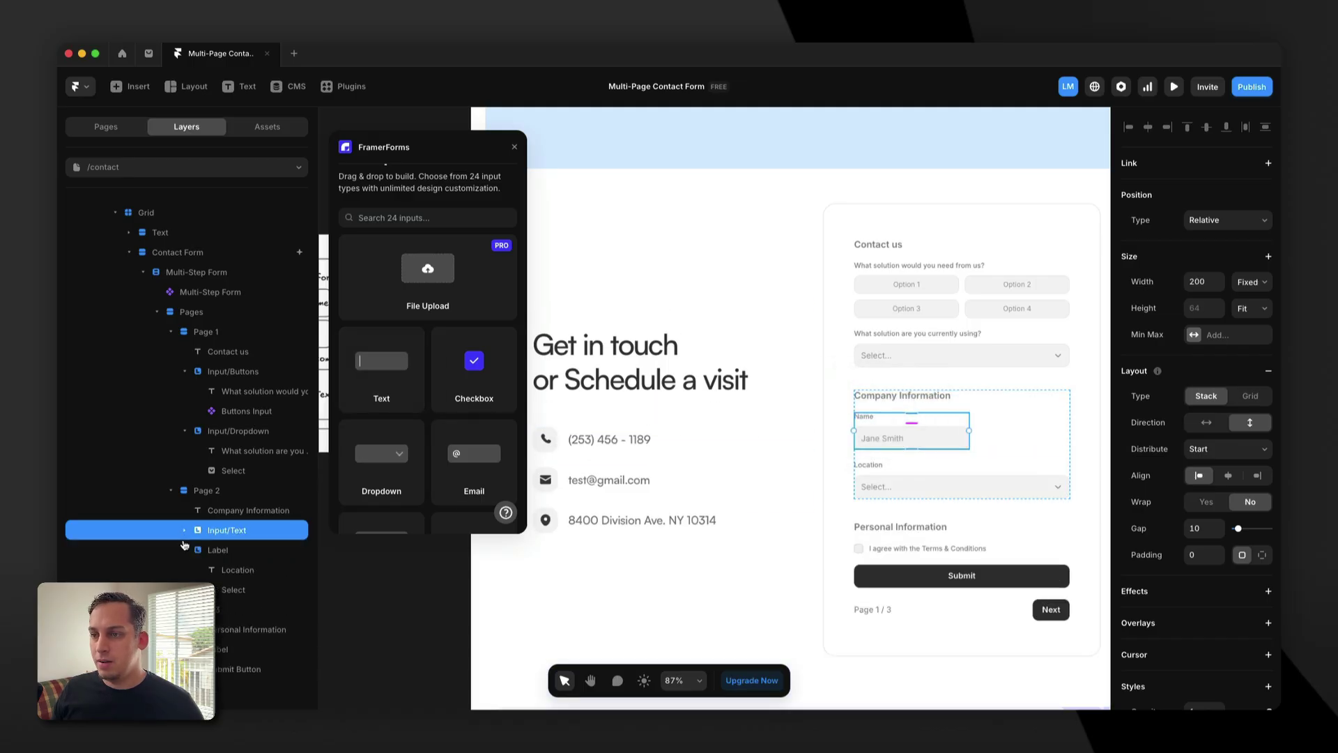
# Add a URL field under Name and a Country field beneath it.
pyautogui.hscroll(-5, 568, 485)
pyautogui.hscroll(-6, 568, 484)
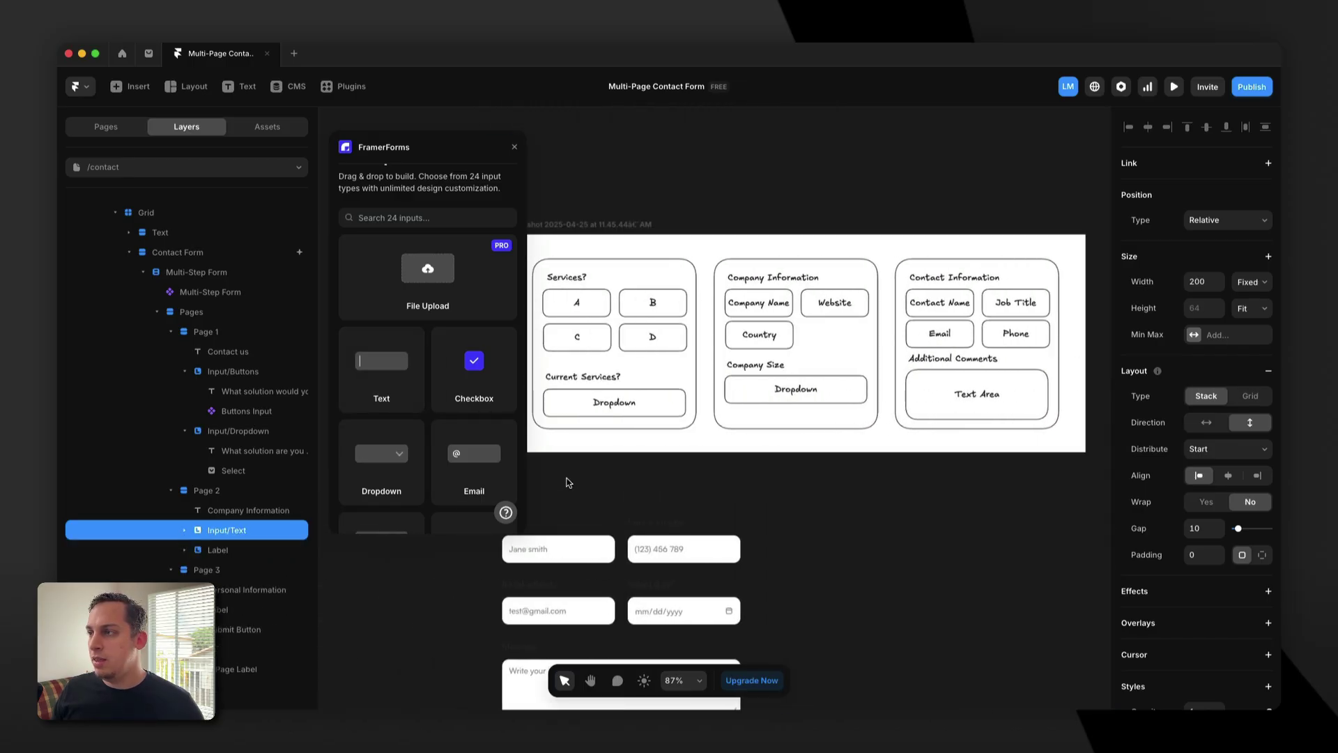
pyautogui.hscroll(11, 843, 312)
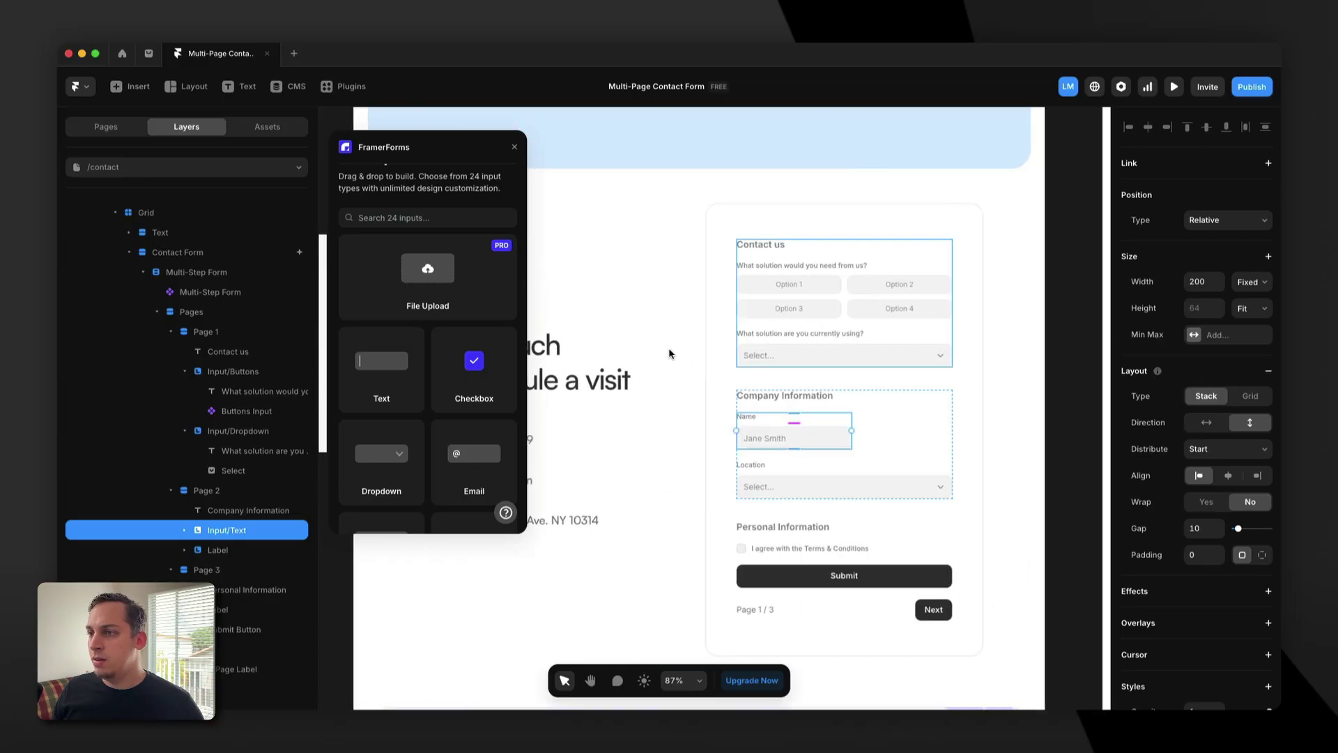
pyautogui.scroll(-3, 451, 397)
pyautogui.scroll(-5, 451, 396)
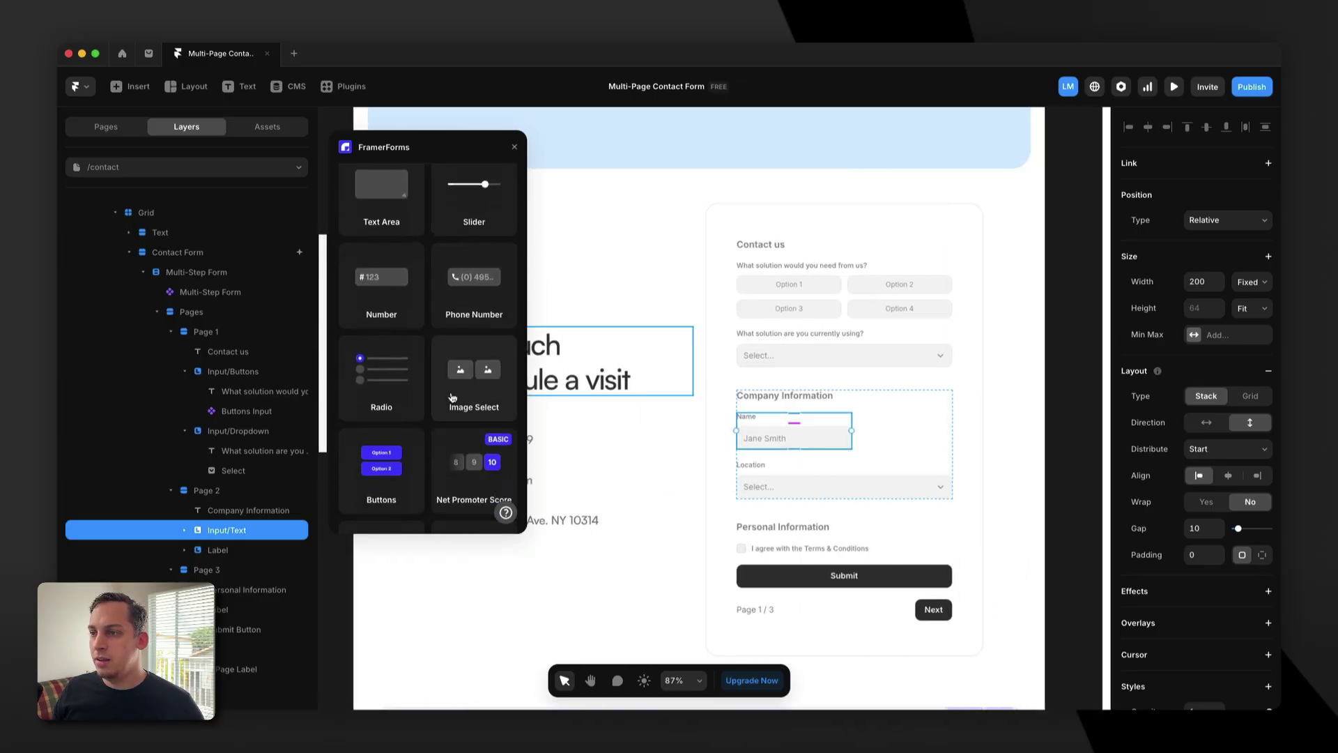
pyautogui.scroll(-1, 452, 398)
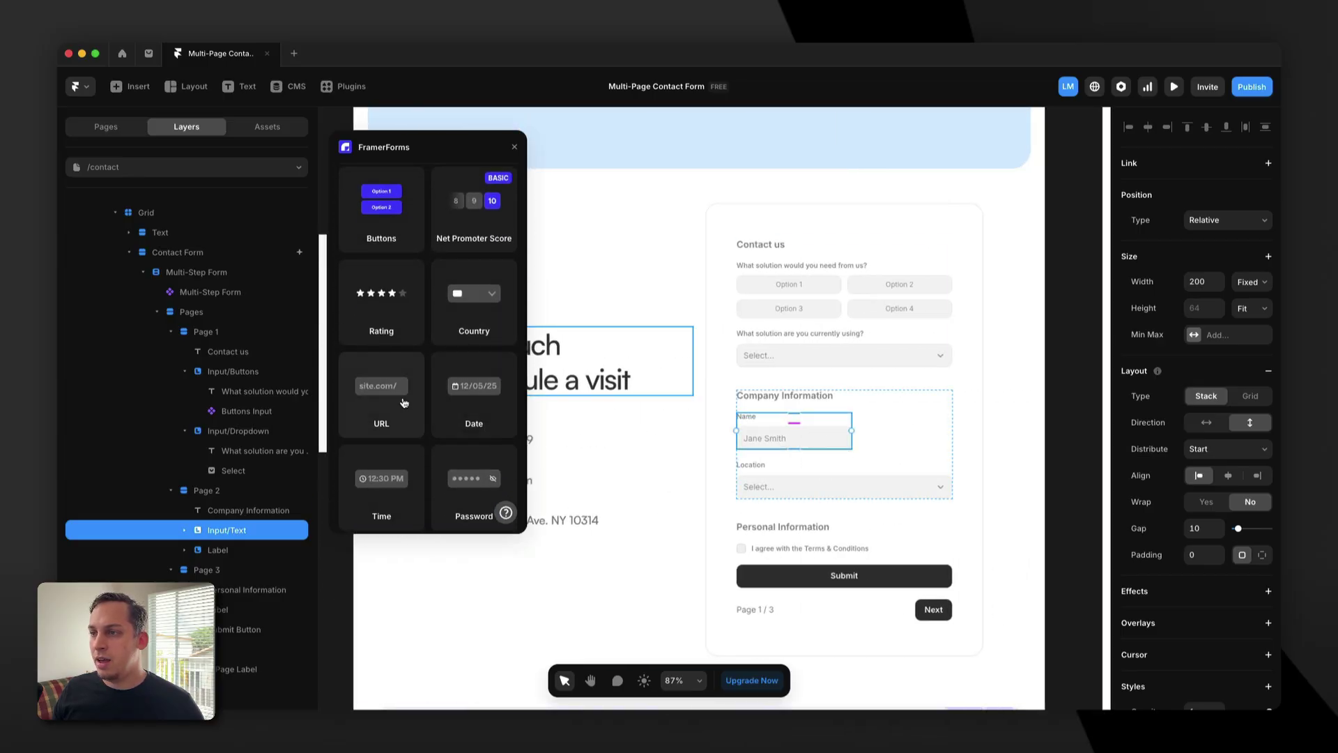
pyautogui.moveTo(408, 403); pyautogui.dragTo(859, 445)
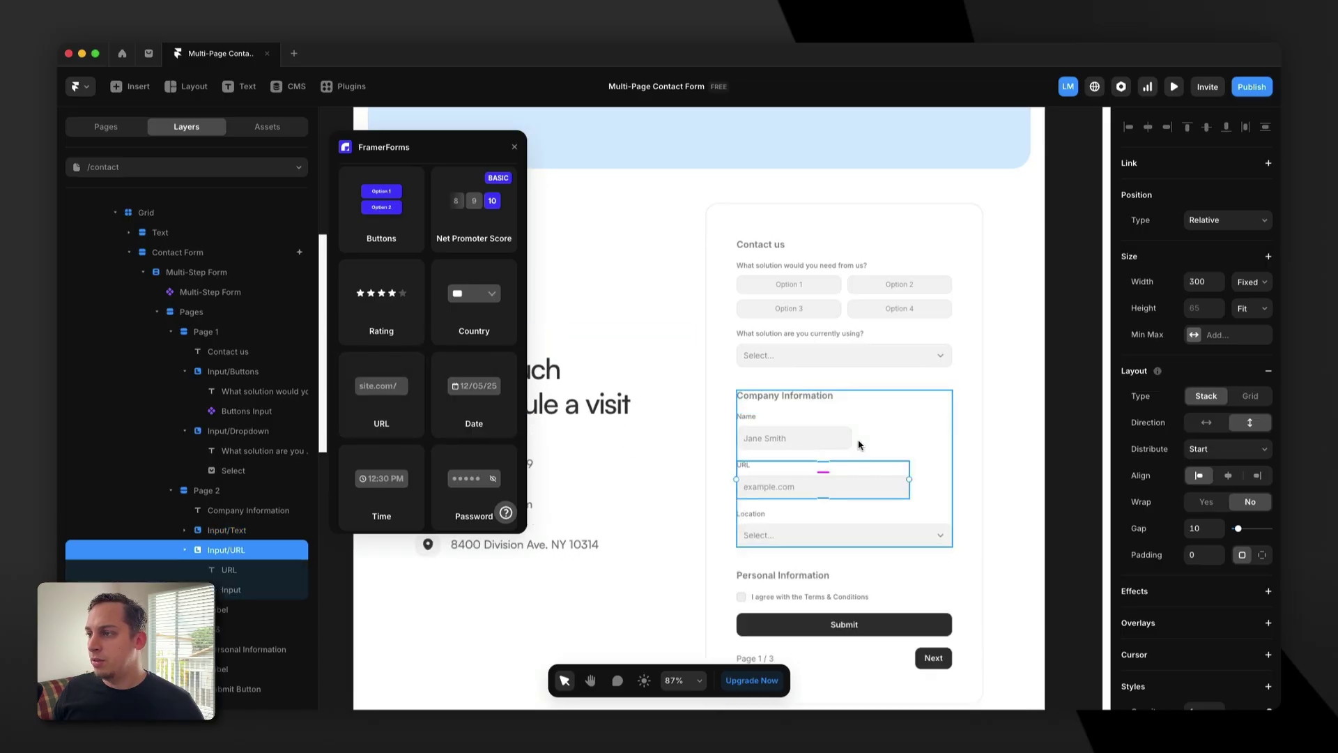
pyautogui.hscroll(-10, 697, 348)
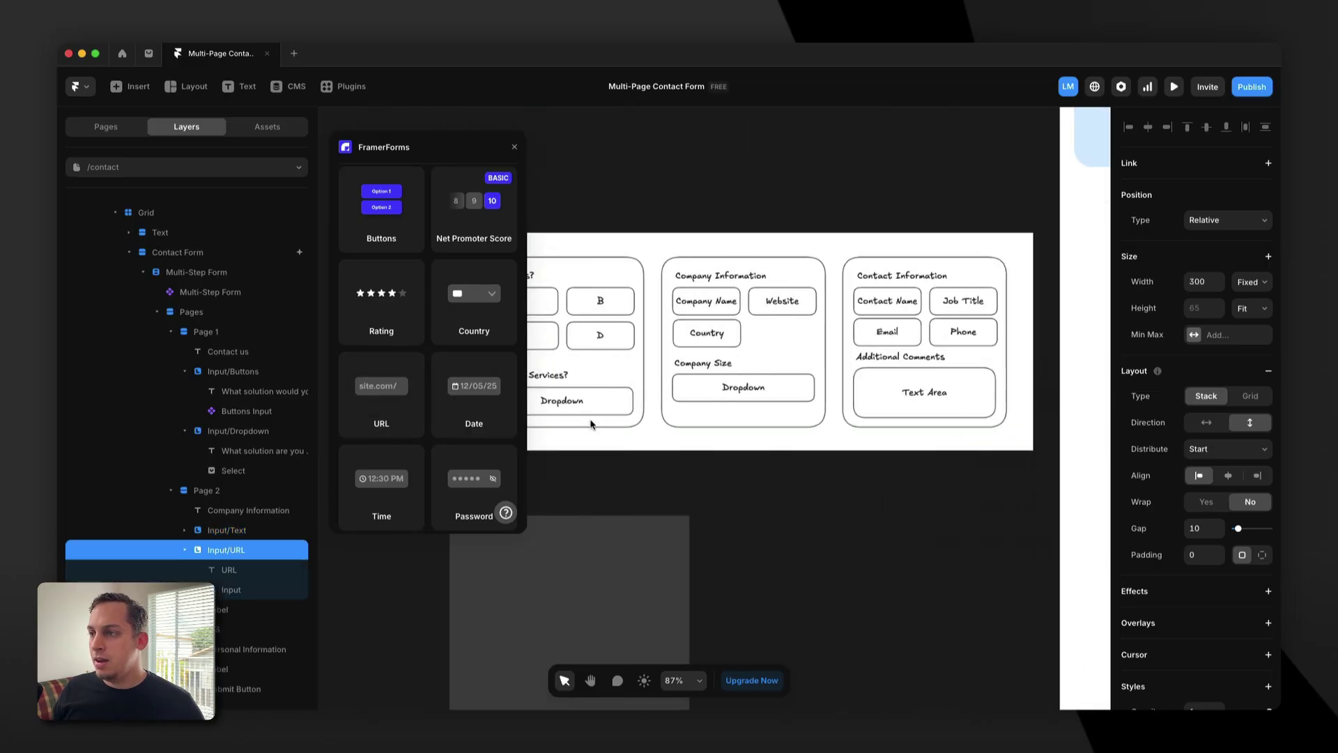
pyautogui.hscroll(-10, 769, 344)
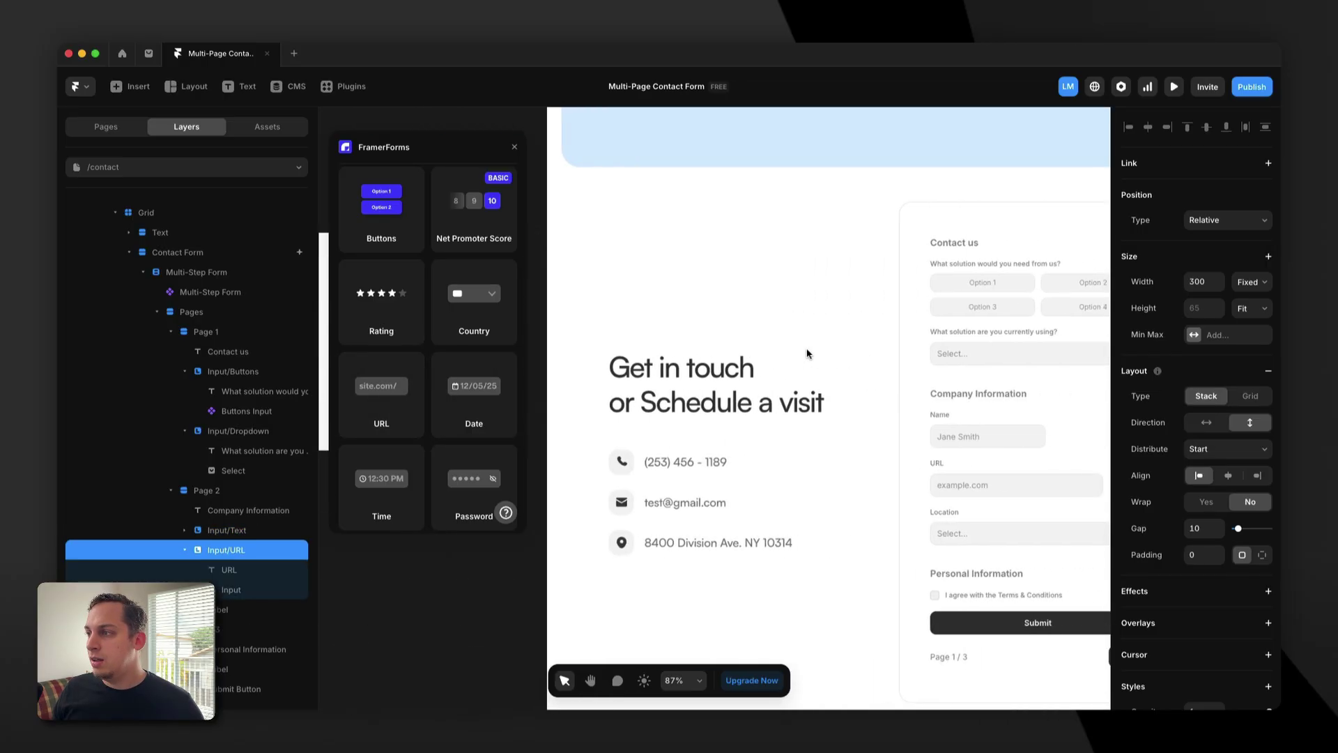
pyautogui.hscroll(2, 683, 367)
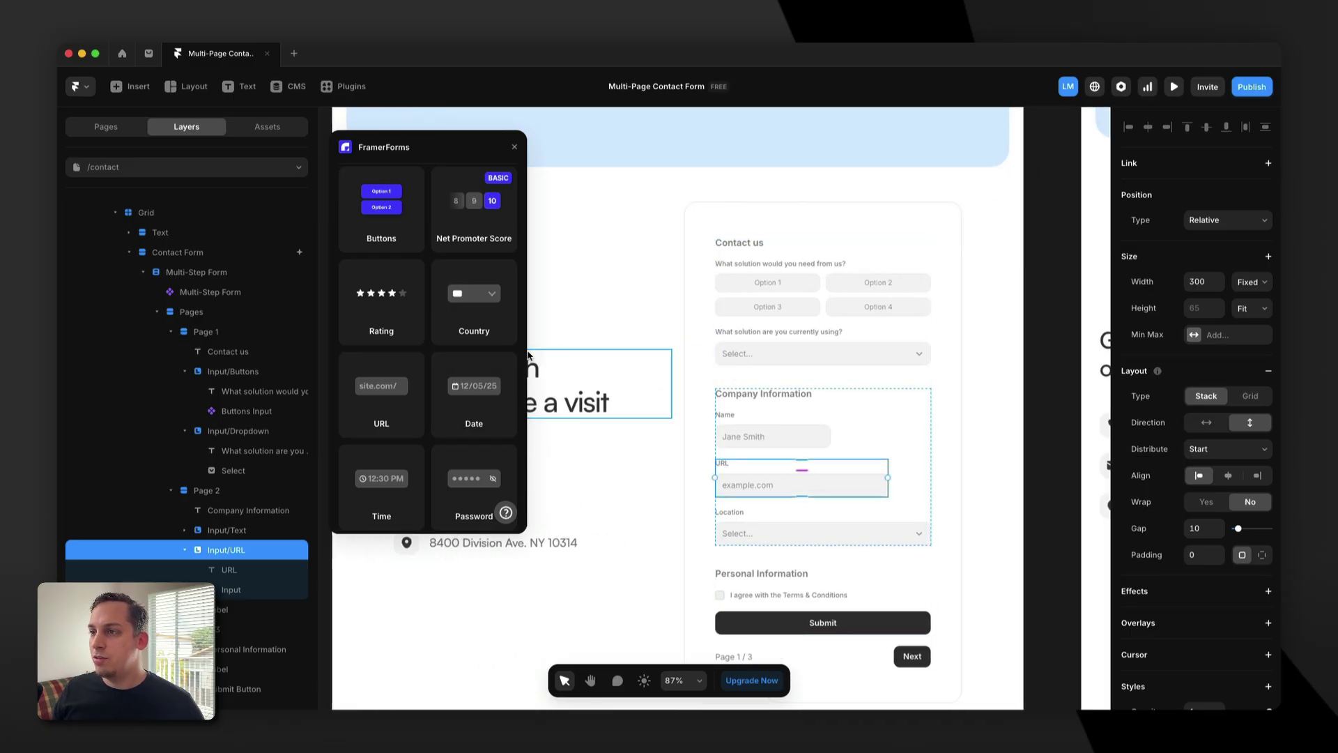
pyautogui.moveTo(479, 317); pyautogui.dragTo(743, 504)
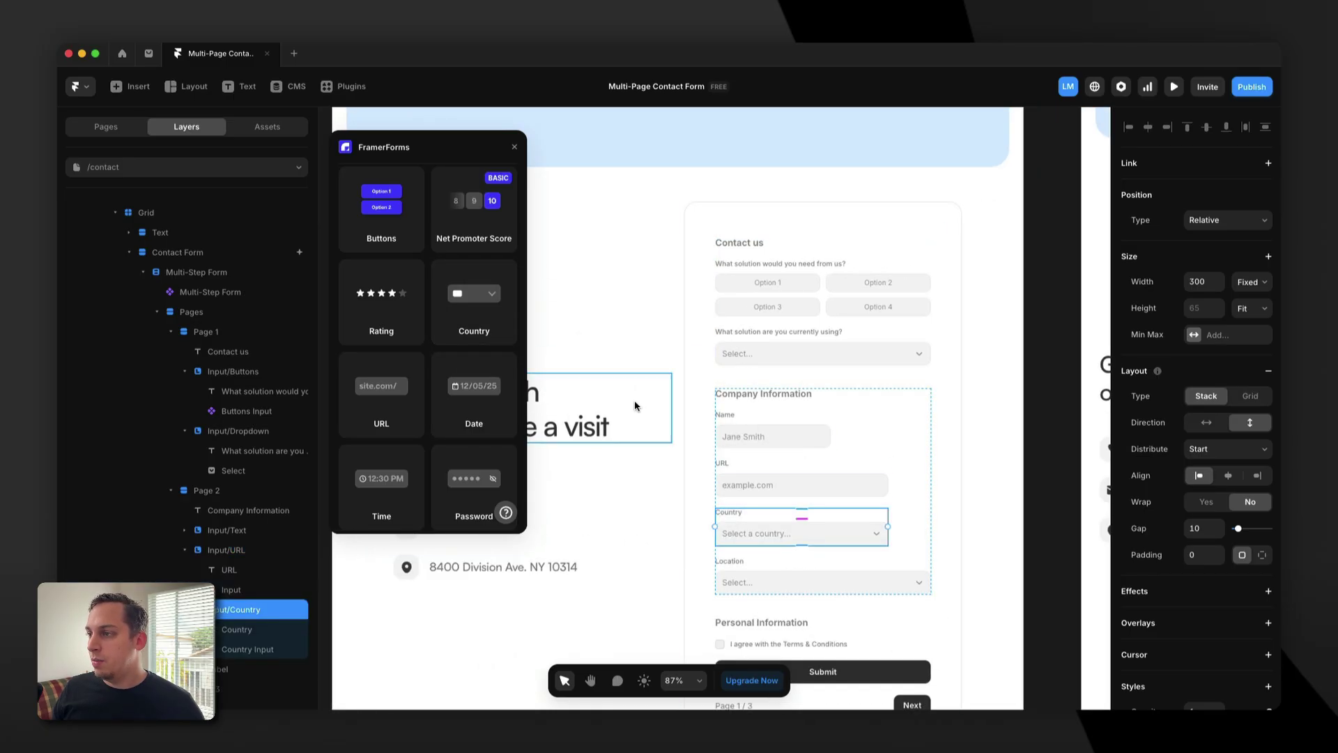
# Set the Name input's width to Fill.
pyautogui.click(768, 424)
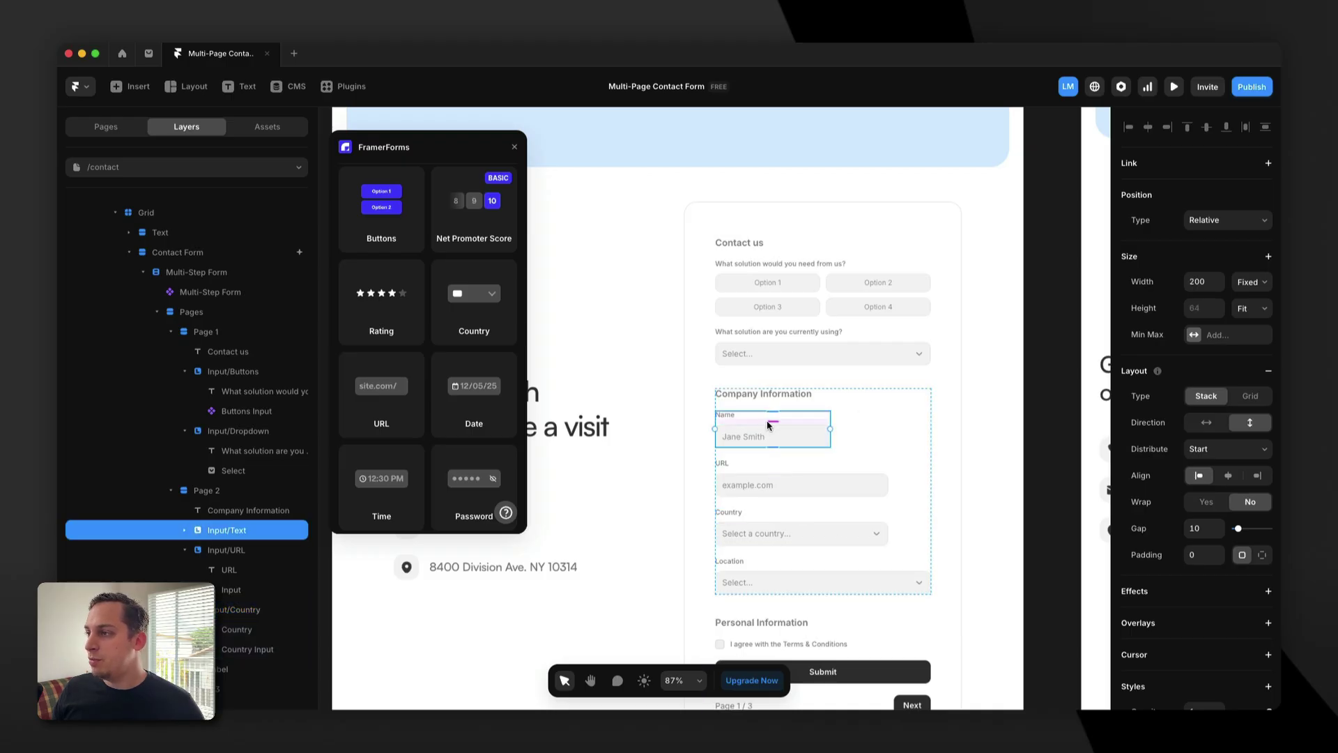
pyautogui.click(1268, 282)
pyautogui.click(1255, 312)
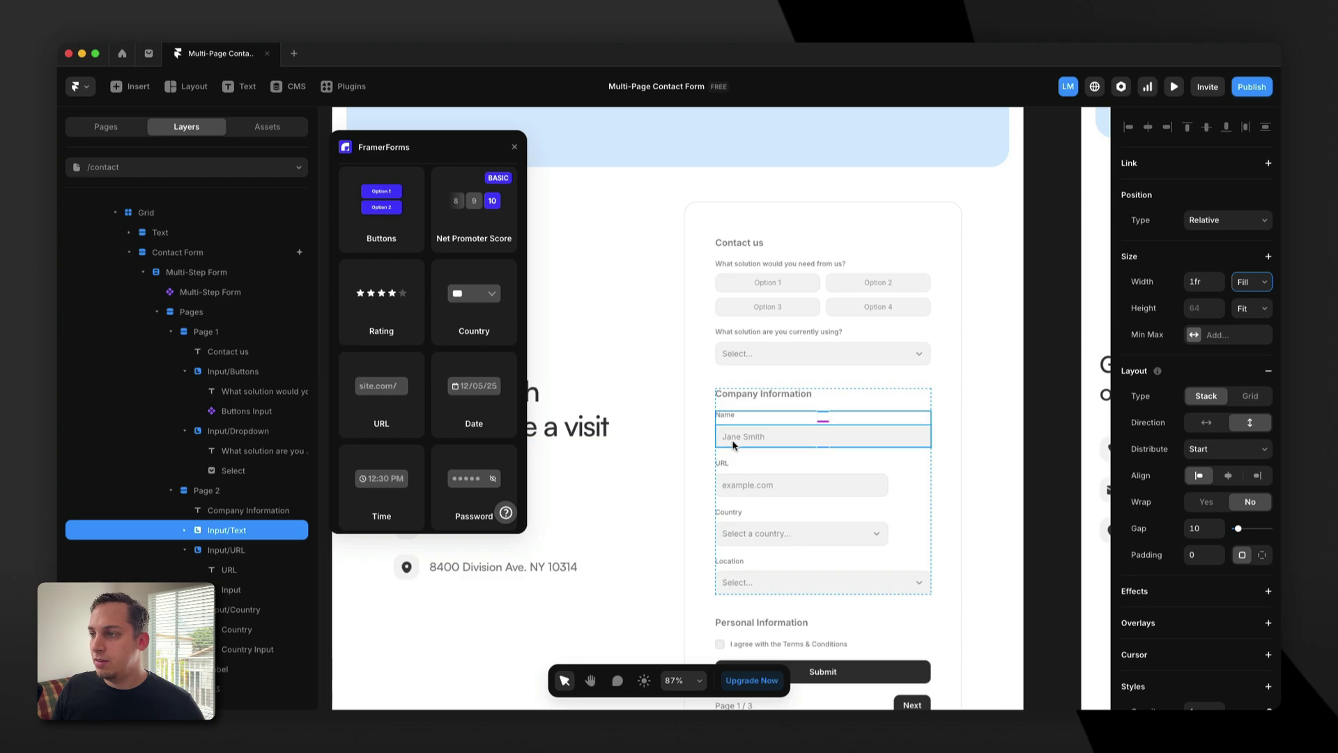
# Wrap URL and Country in a horizontal stack, both with Fill width.
pyautogui.click(184, 550)
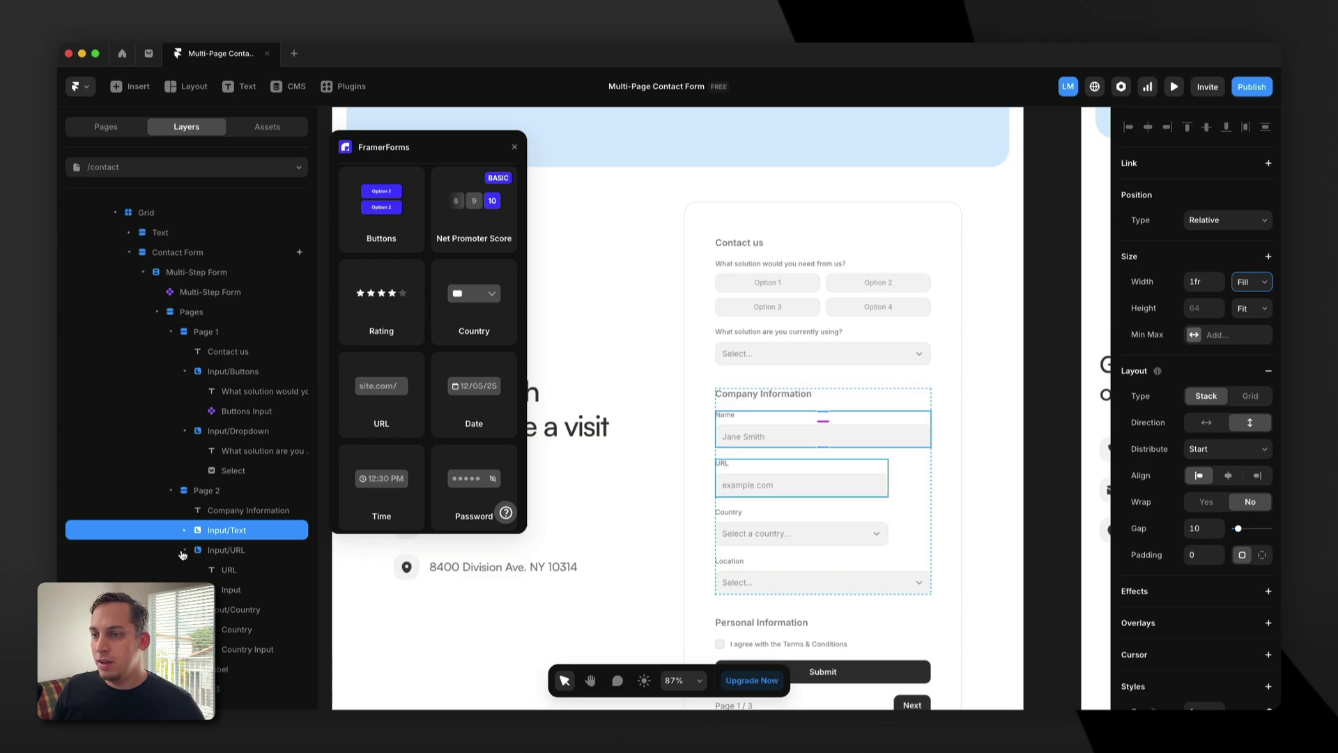
pyautogui.click(233, 551)
pyautogui.keyDown('shift'); pyautogui.click(240, 569); pyautogui.keyUp('shift')
pyautogui.rightClick(245, 556)
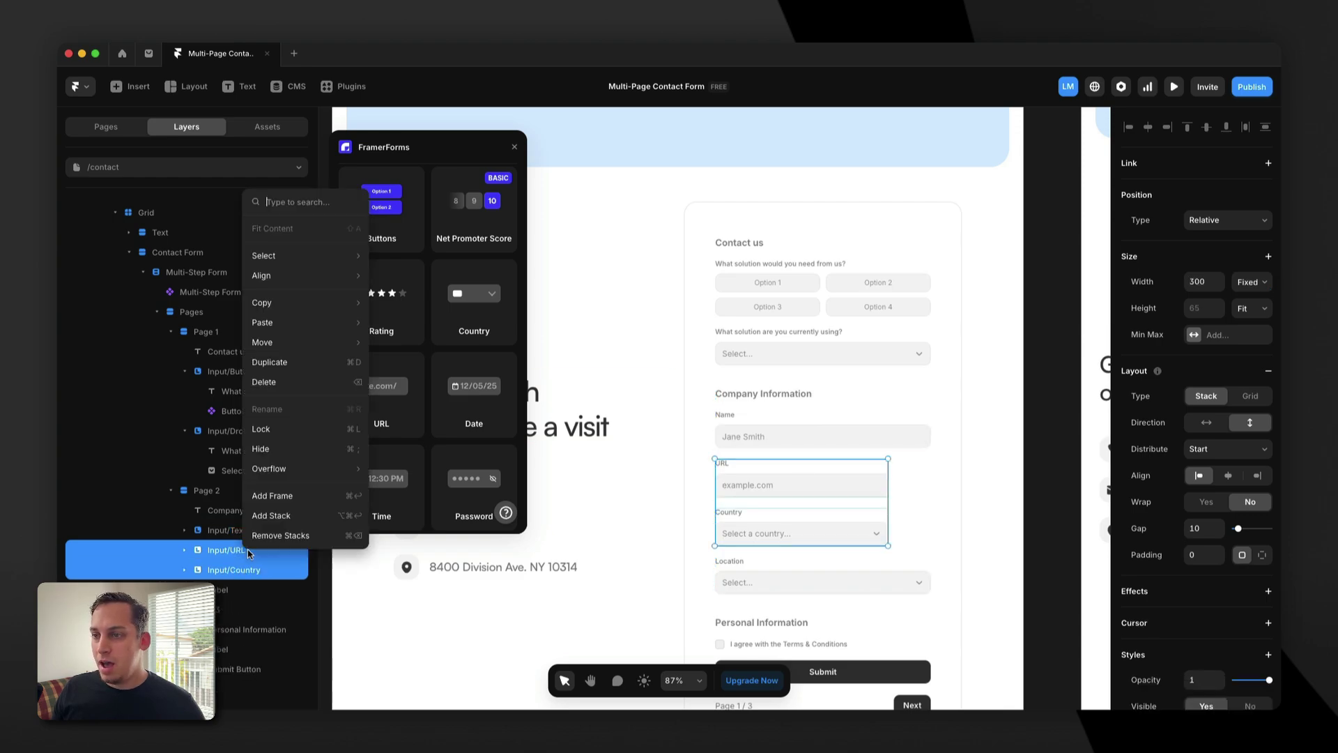
pyautogui.click(262, 521)
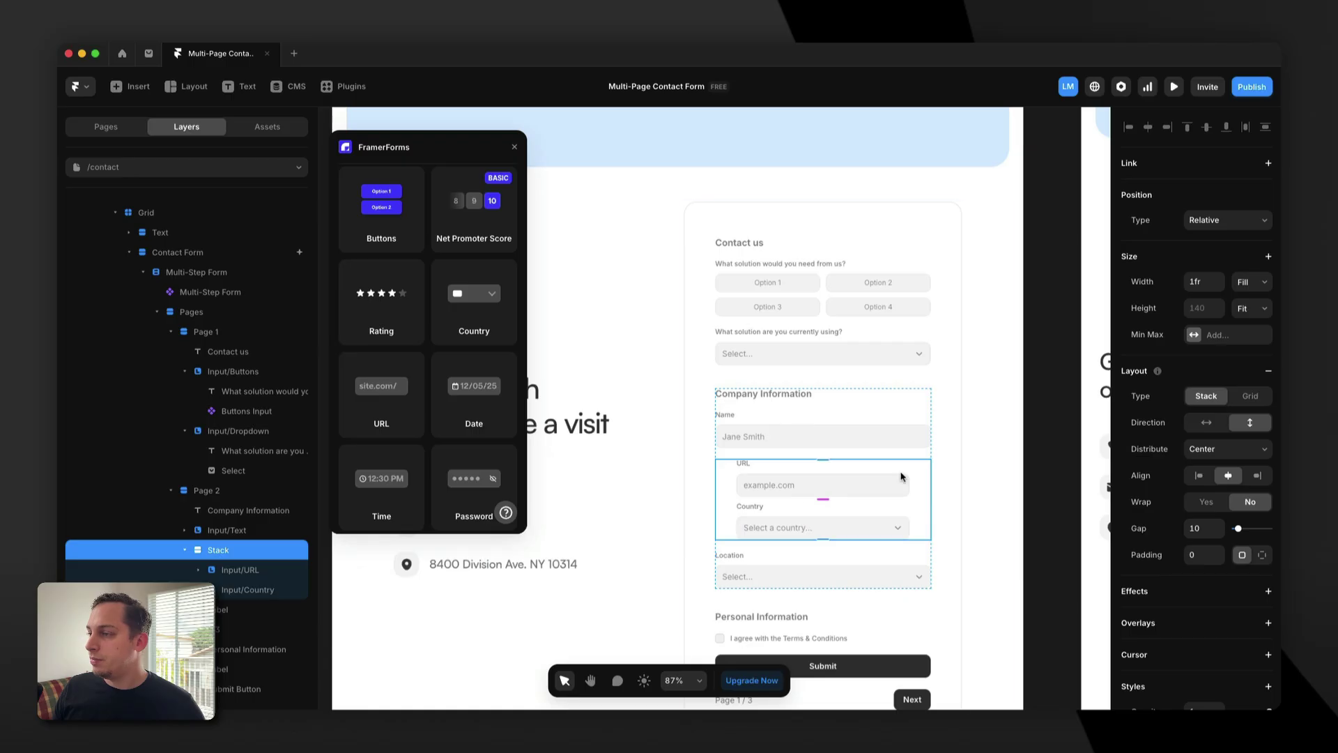
pyautogui.click(1206, 422)
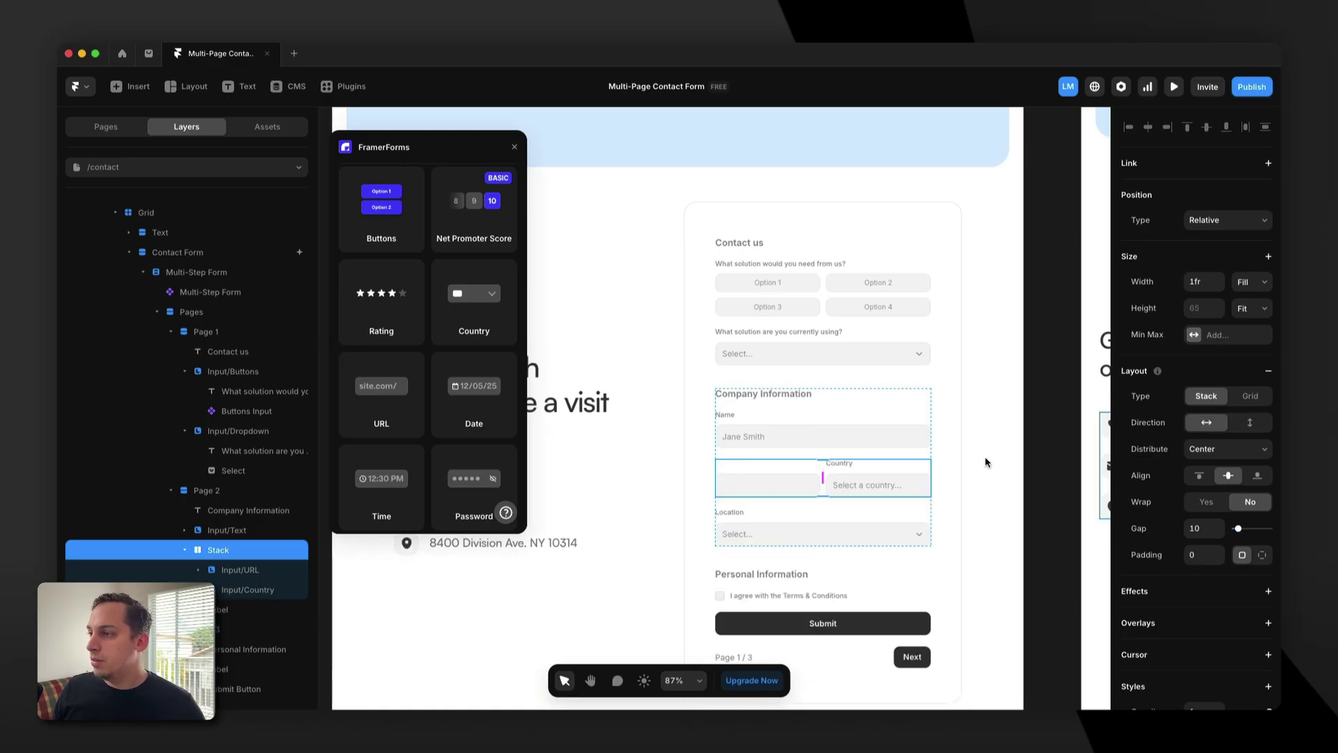
pyautogui.click(244, 571)
pyautogui.keyDown('shift'); pyautogui.click(247, 589); pyautogui.keyUp('shift')
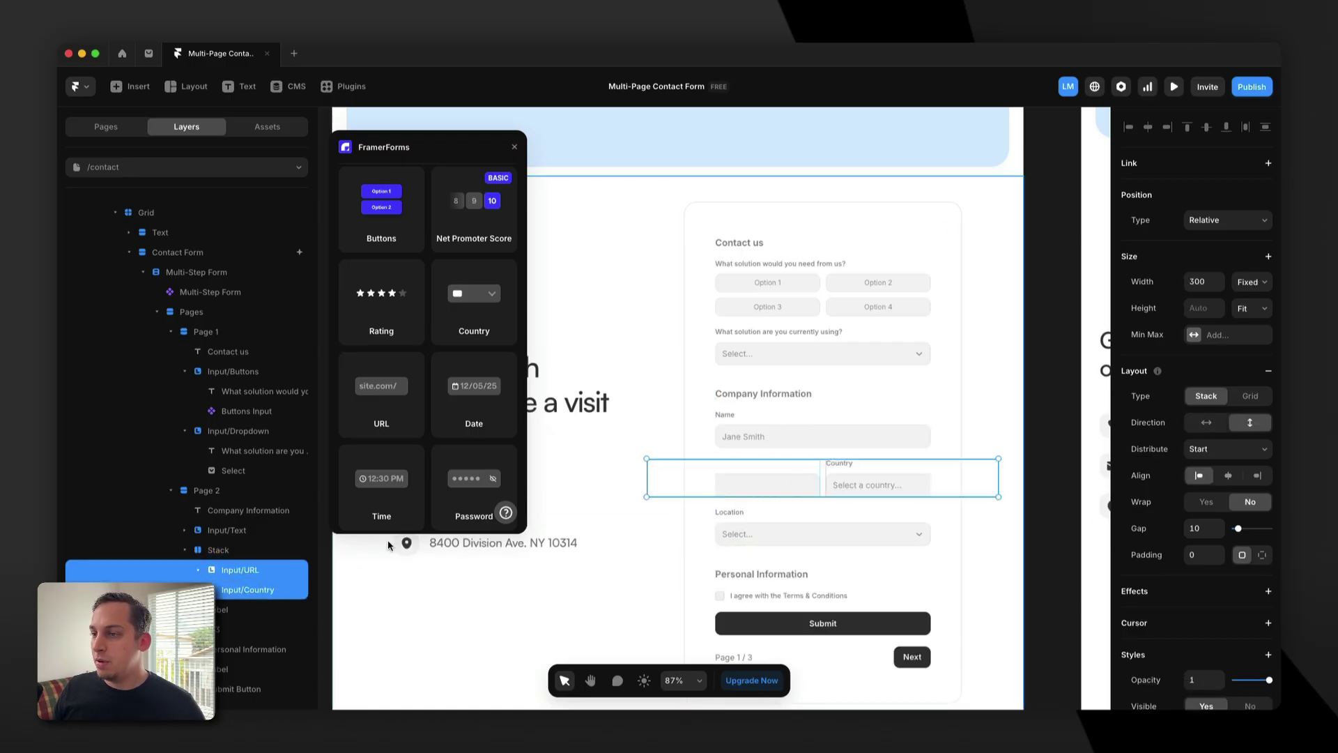
pyautogui.click(1249, 281)
pyautogui.click(1255, 309)
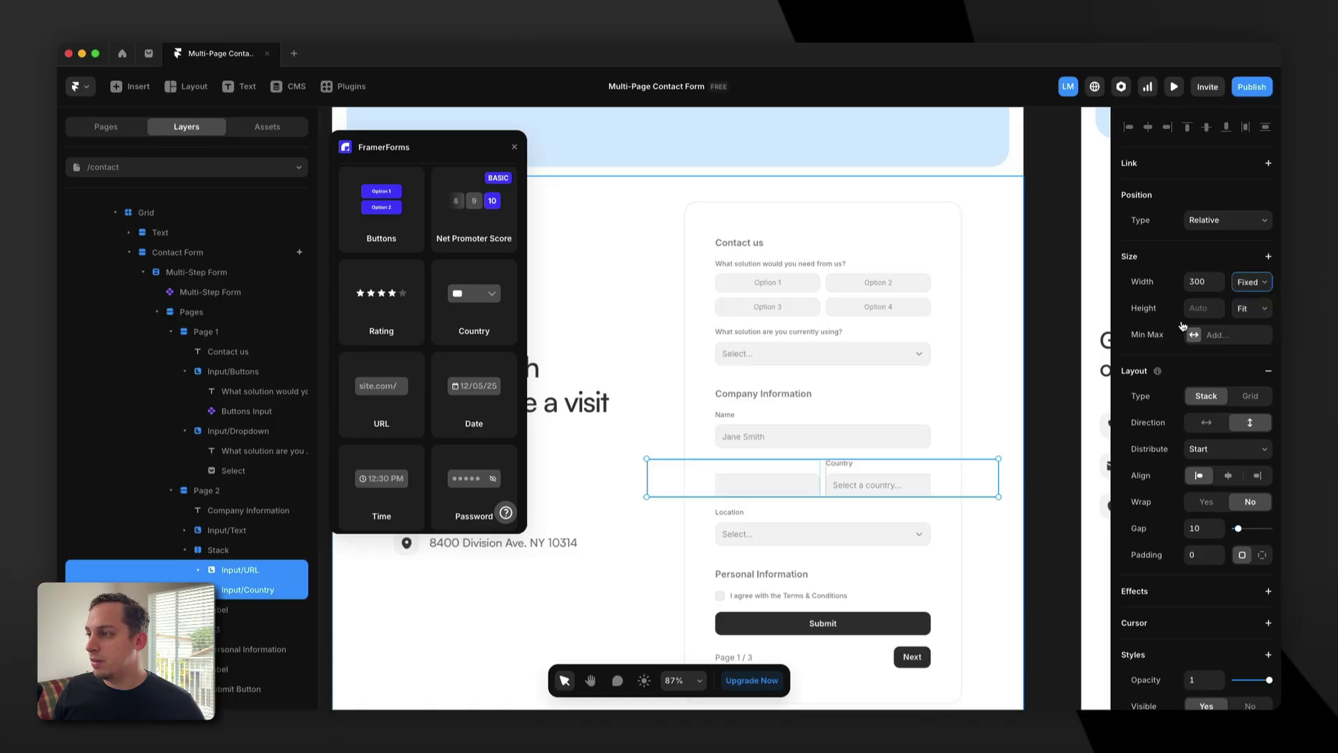
# Delete the Location dropdown from Company Information.
pyautogui.scroll(-2, 779, 411)
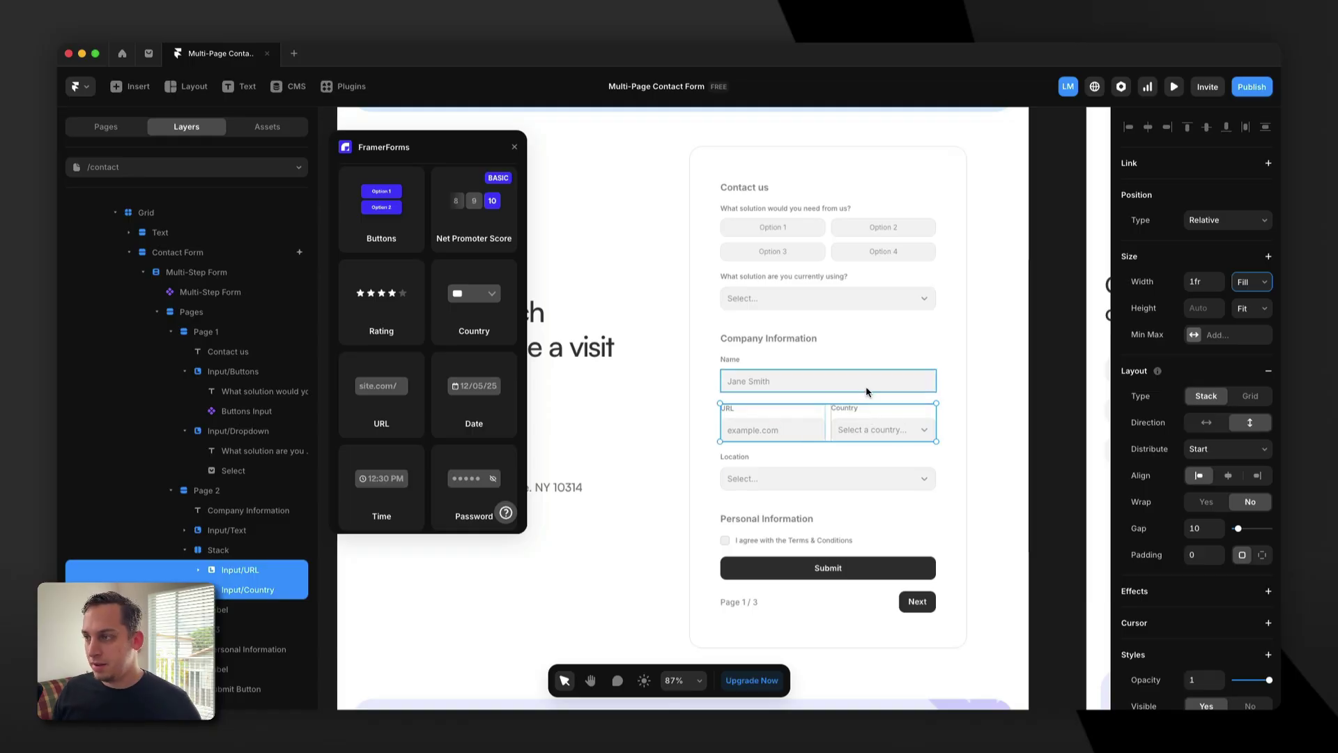
pyautogui.click(804, 461)
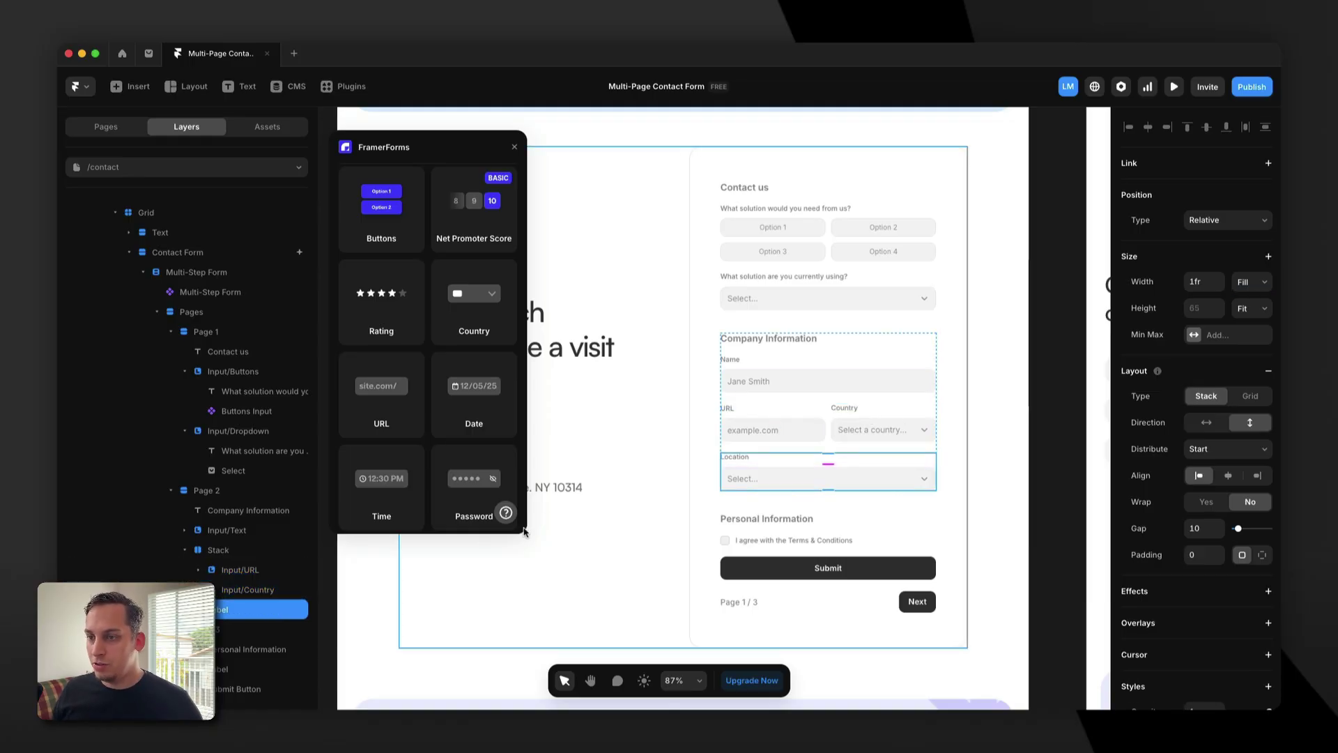
pyautogui.press('Delete')
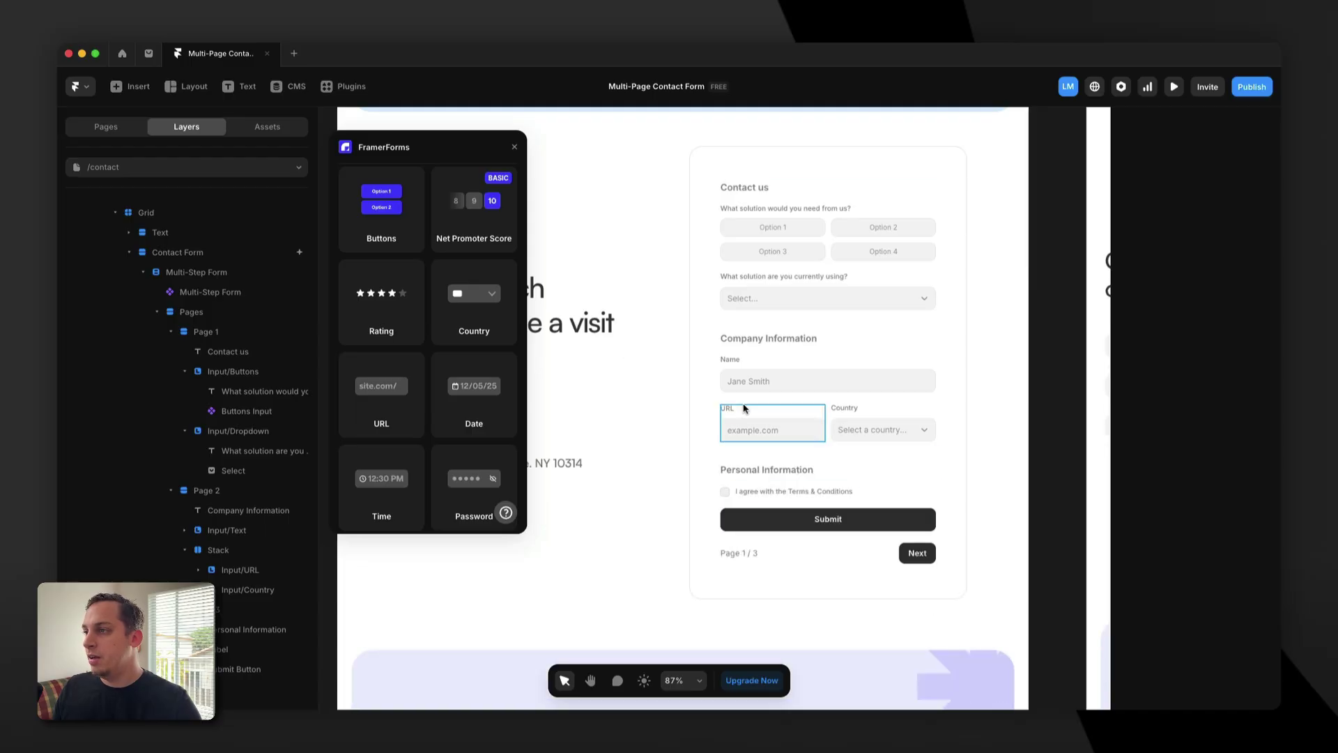
# Drop a Dropdown field onto the form and move it into Page 2's stack.
pyautogui.scroll(10, 655, 403)
pyautogui.hscroll(-2, 655, 403)
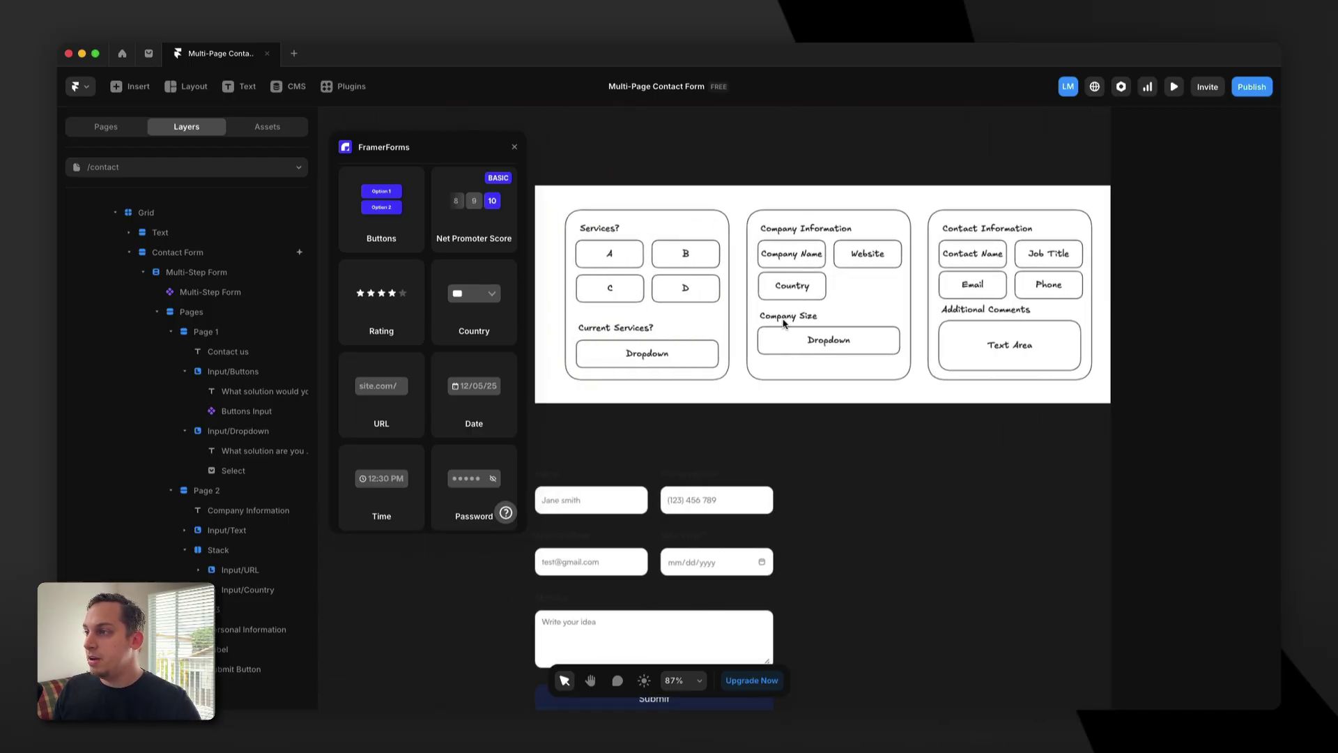
pyautogui.hscroll(10, 785, 322)
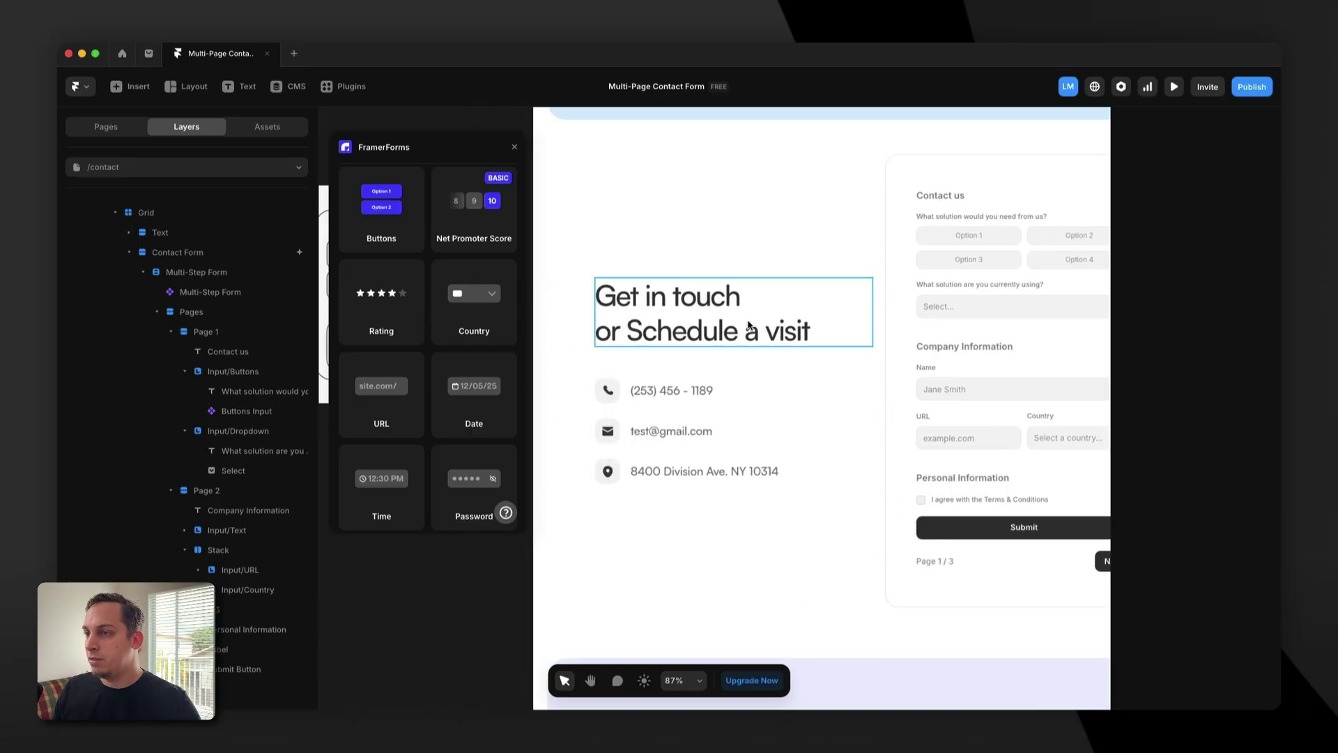
pyautogui.hscroll(-8, 743, 320)
pyautogui.scroll(-3, 464, 369)
pyautogui.scroll(3, 463, 369)
pyautogui.scroll(9, 421, 357)
pyautogui.scroll(6, 420, 357)
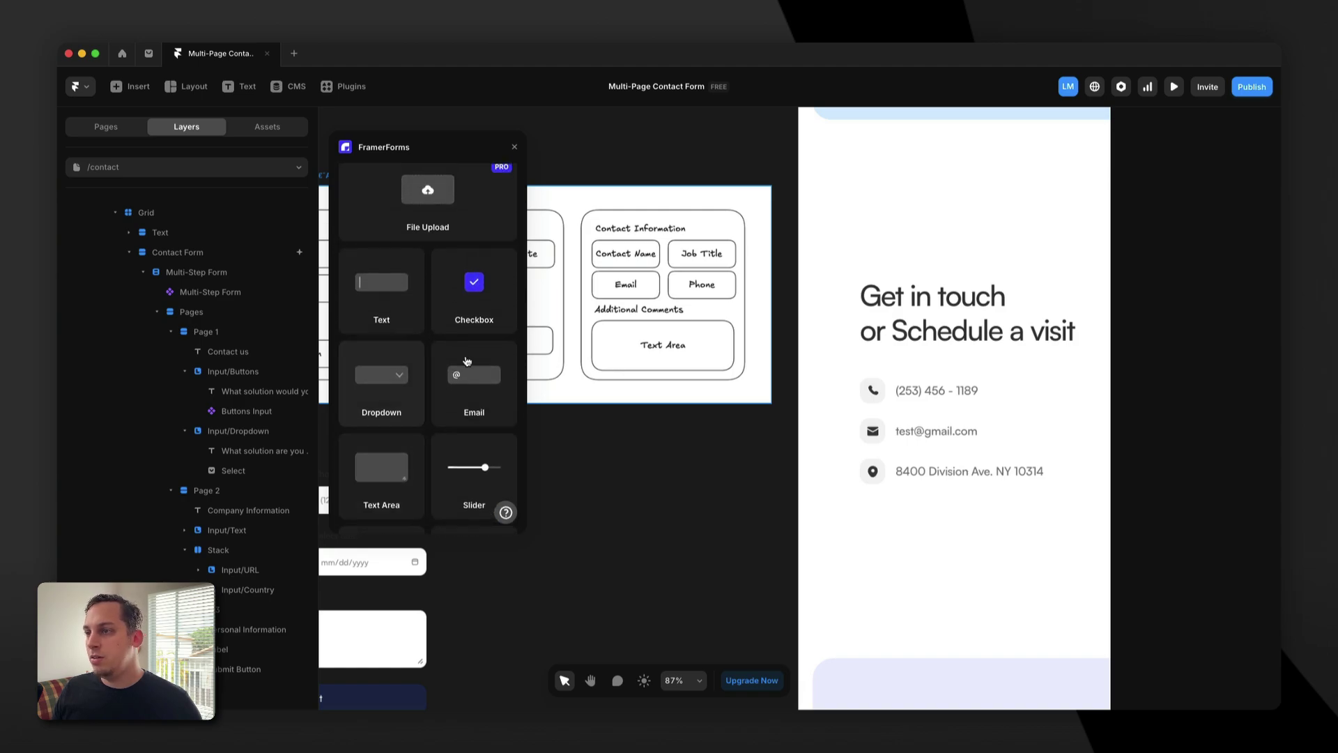
pyautogui.hscroll(6, 800, 359)
pyautogui.moveTo(374, 369); pyautogui.dragTo(866, 461)
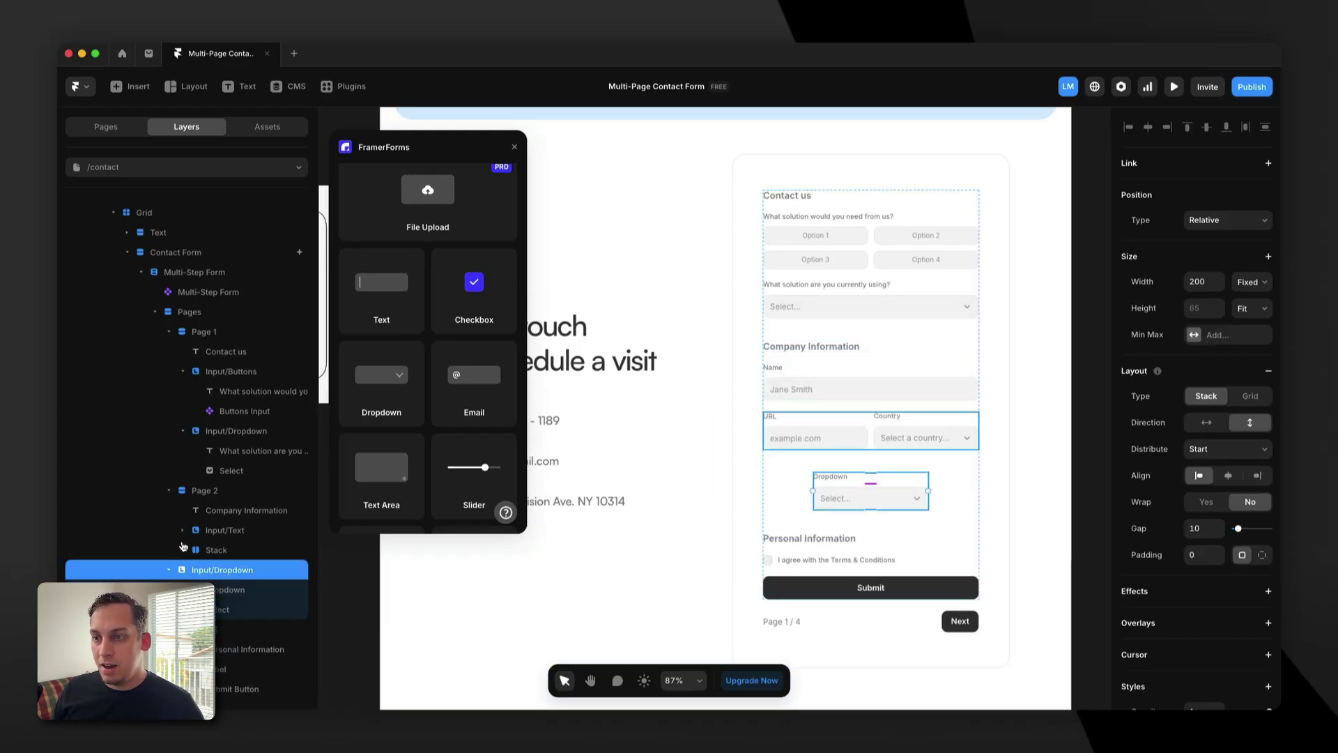
pyautogui.moveTo(180, 558); pyautogui.dragTo(232, 559)
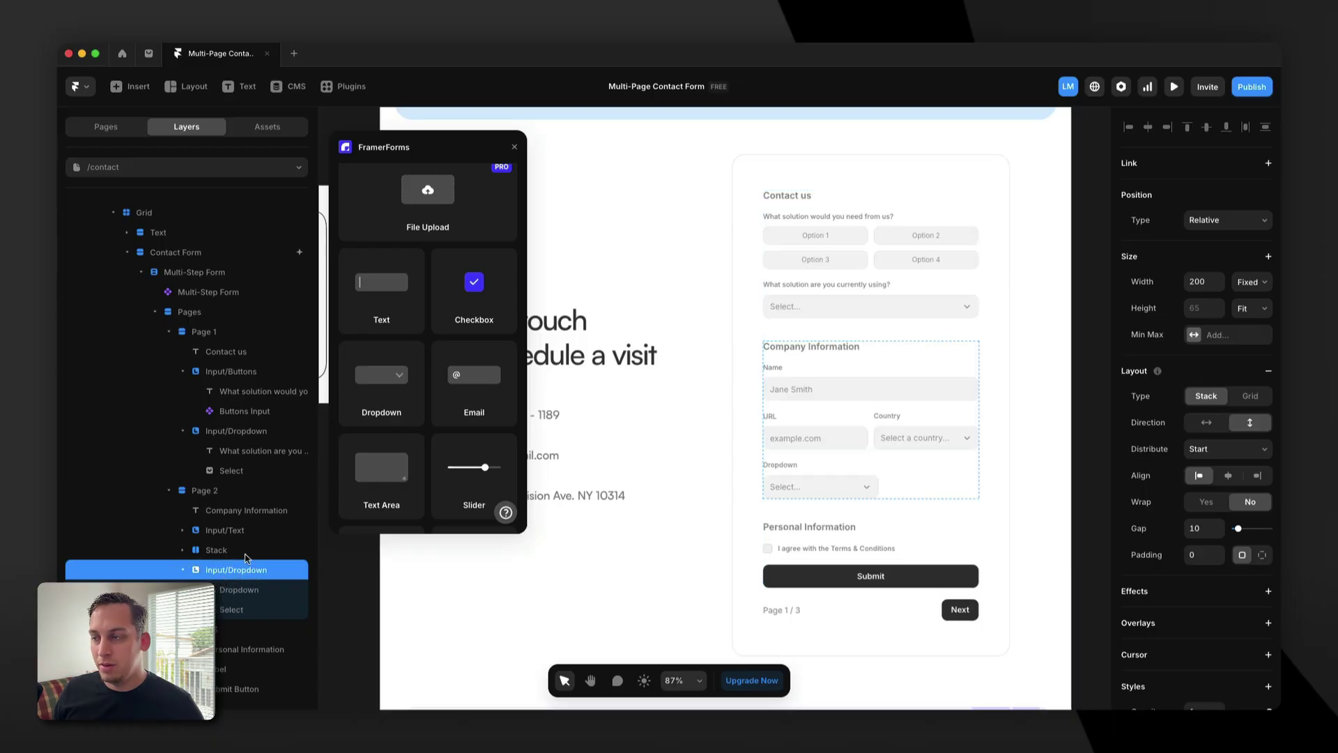
# Set the new Dropdown's width to Fill.
pyautogui.click(1244, 283)
pyautogui.click(1247, 312)
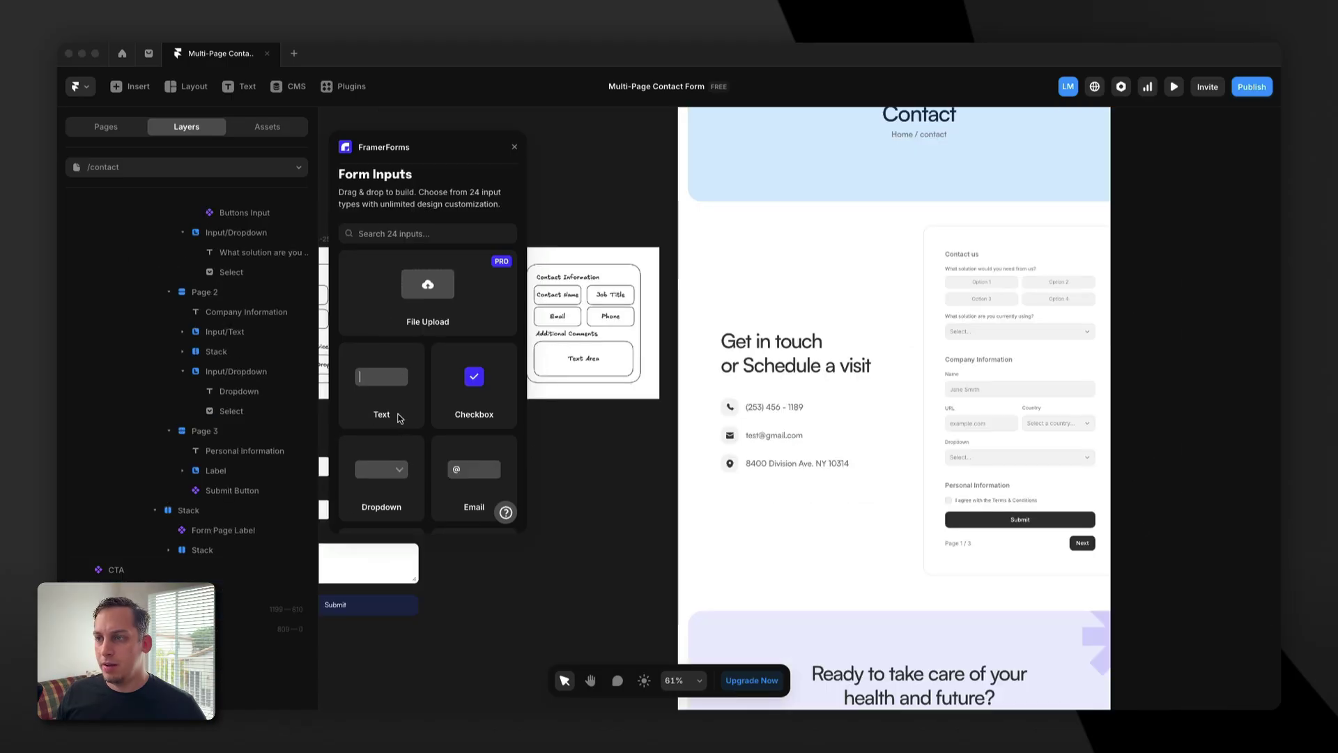
pyautogui.hscroll(-3, 1072, 526)
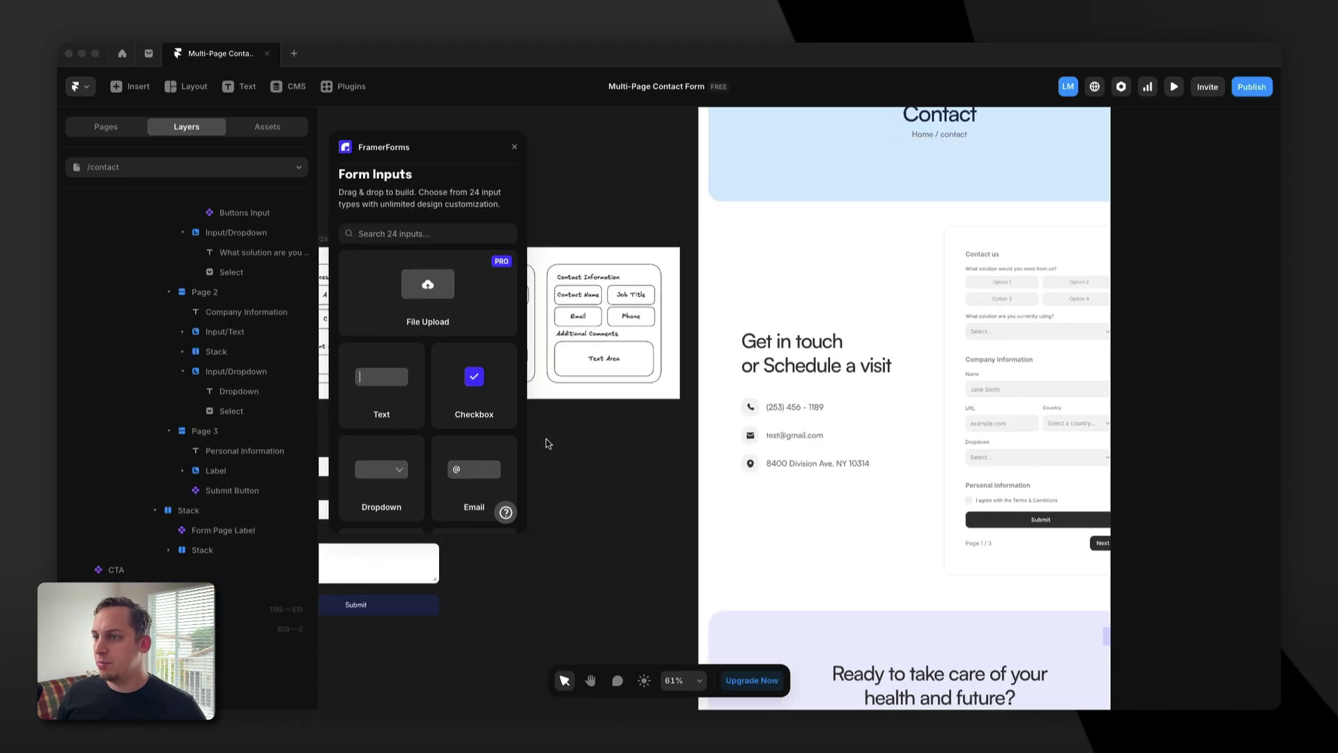
# Add two Text fields, an Email field and a Phone Number field to Personal Information.
pyautogui.moveTo(383, 402); pyautogui.dragTo(1021, 505)
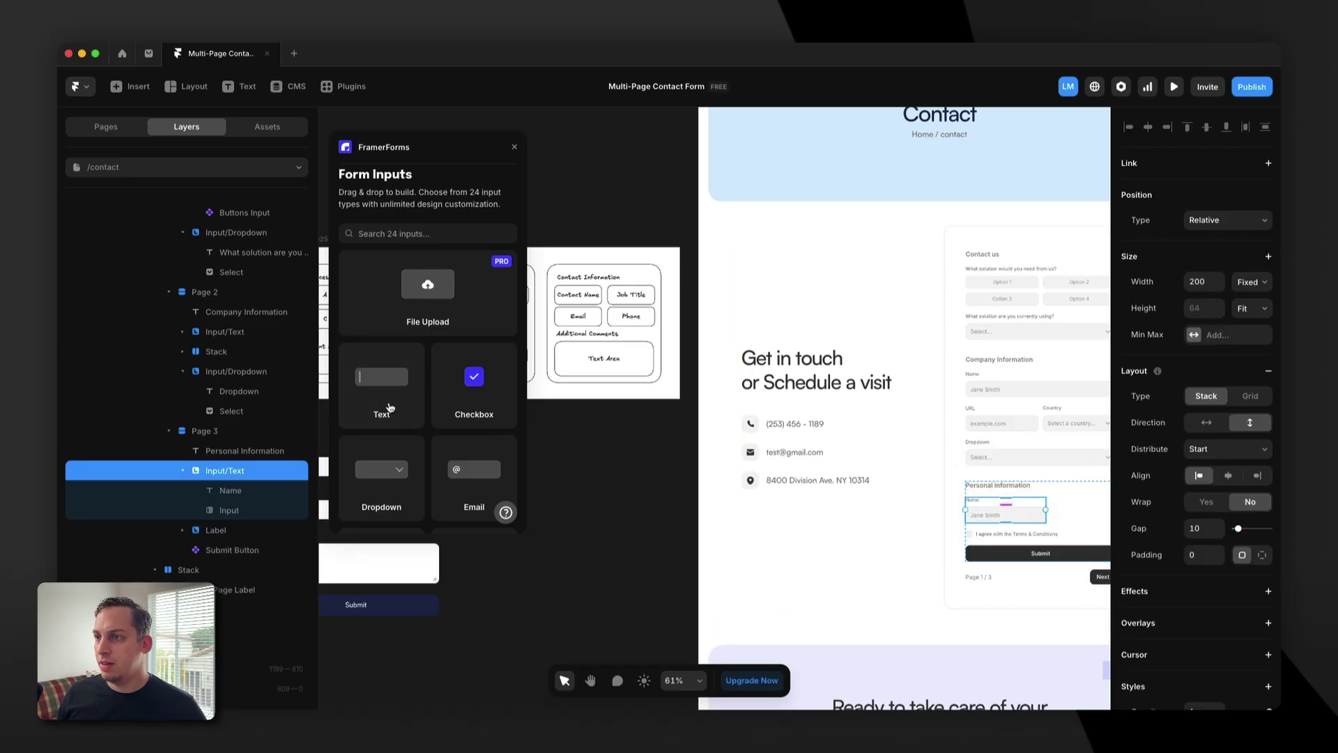
pyautogui.moveTo(393, 399); pyautogui.dragTo(1080, 521)
pyautogui.scroll(-1, 871, 503)
pyautogui.scroll(-2, 458, 451)
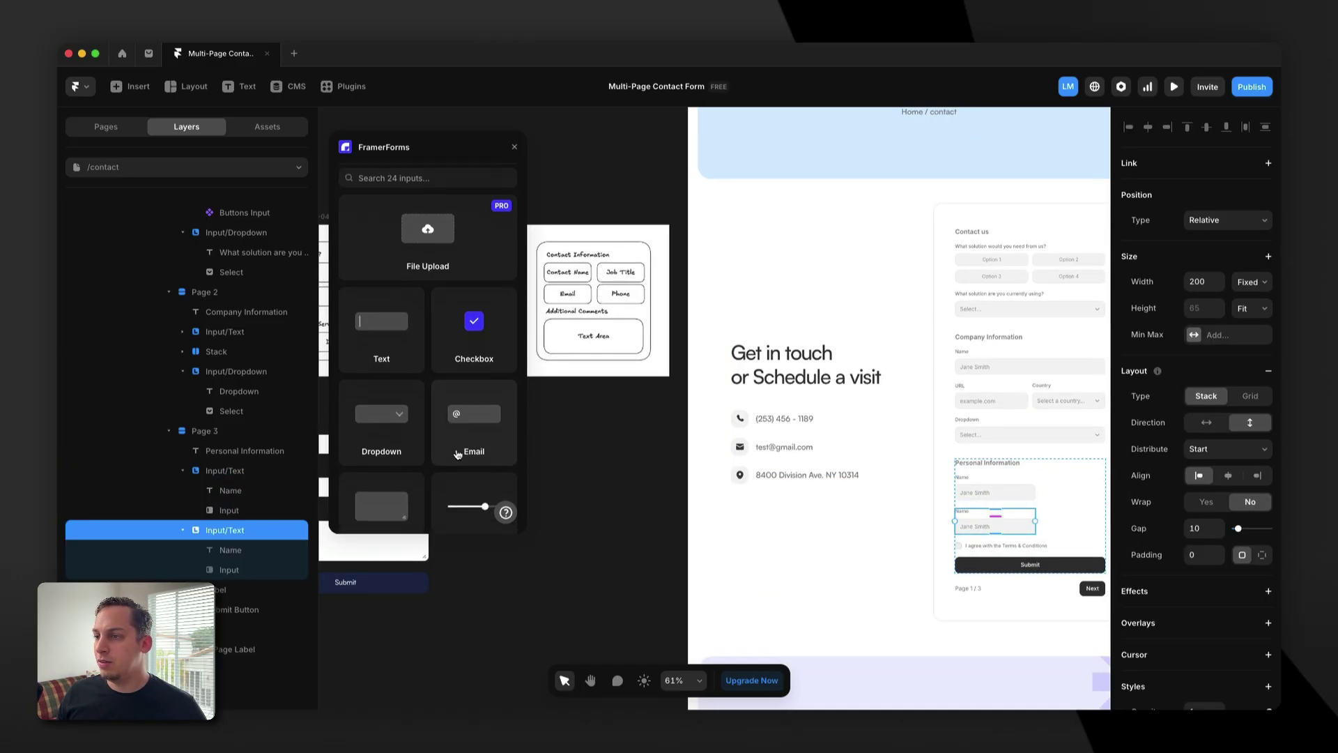
pyautogui.moveTo(454, 443); pyautogui.dragTo(992, 542)
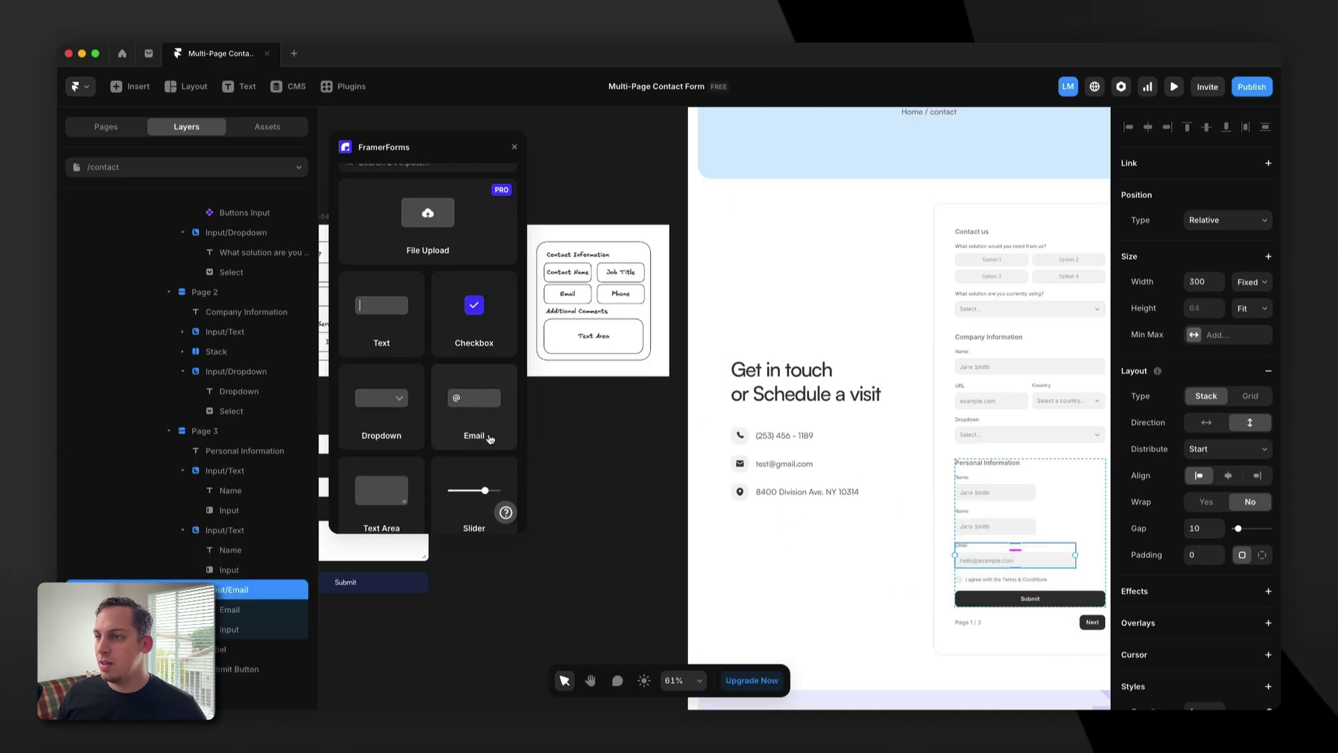
pyautogui.scroll(-3, 474, 446)
pyautogui.moveTo(454, 408); pyautogui.dragTo(1018, 582)
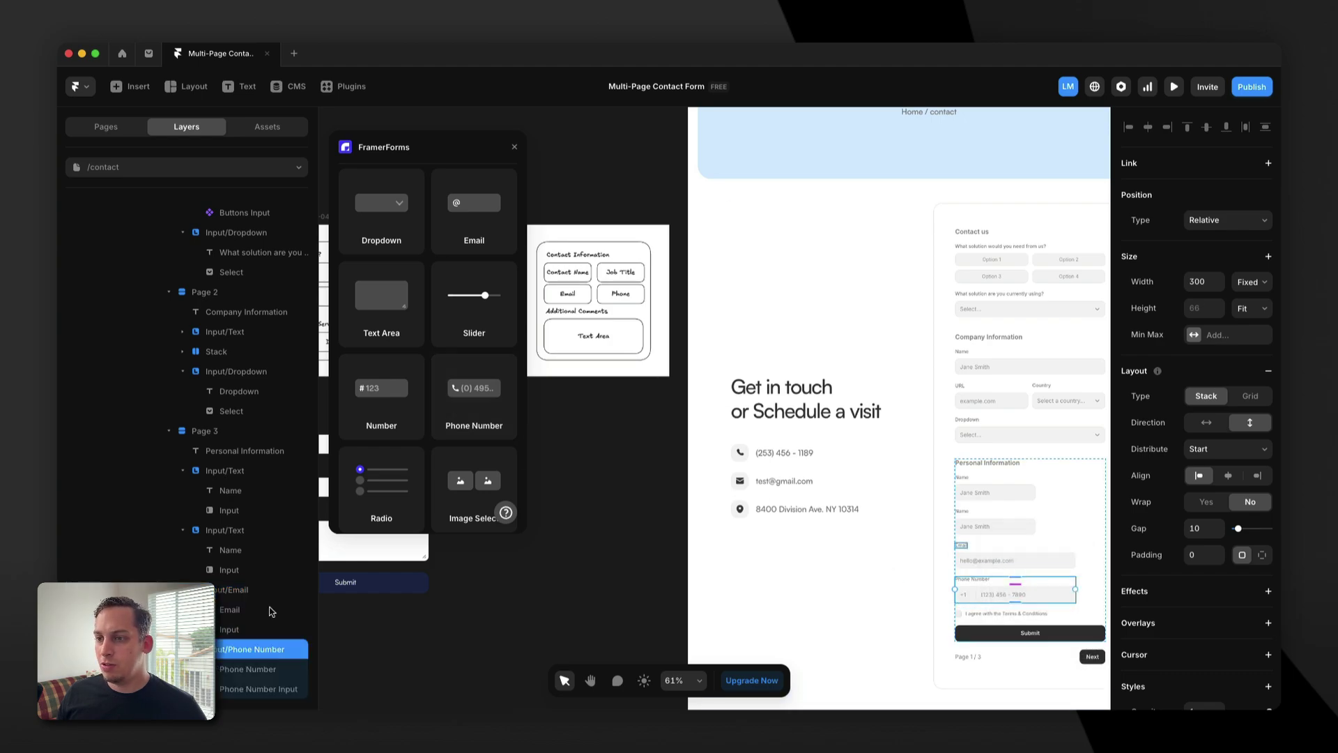
# Collapse the Page 3 Email, Text and Phone Number layer groups.
pyautogui.click(182, 589)
pyautogui.click(183, 531)
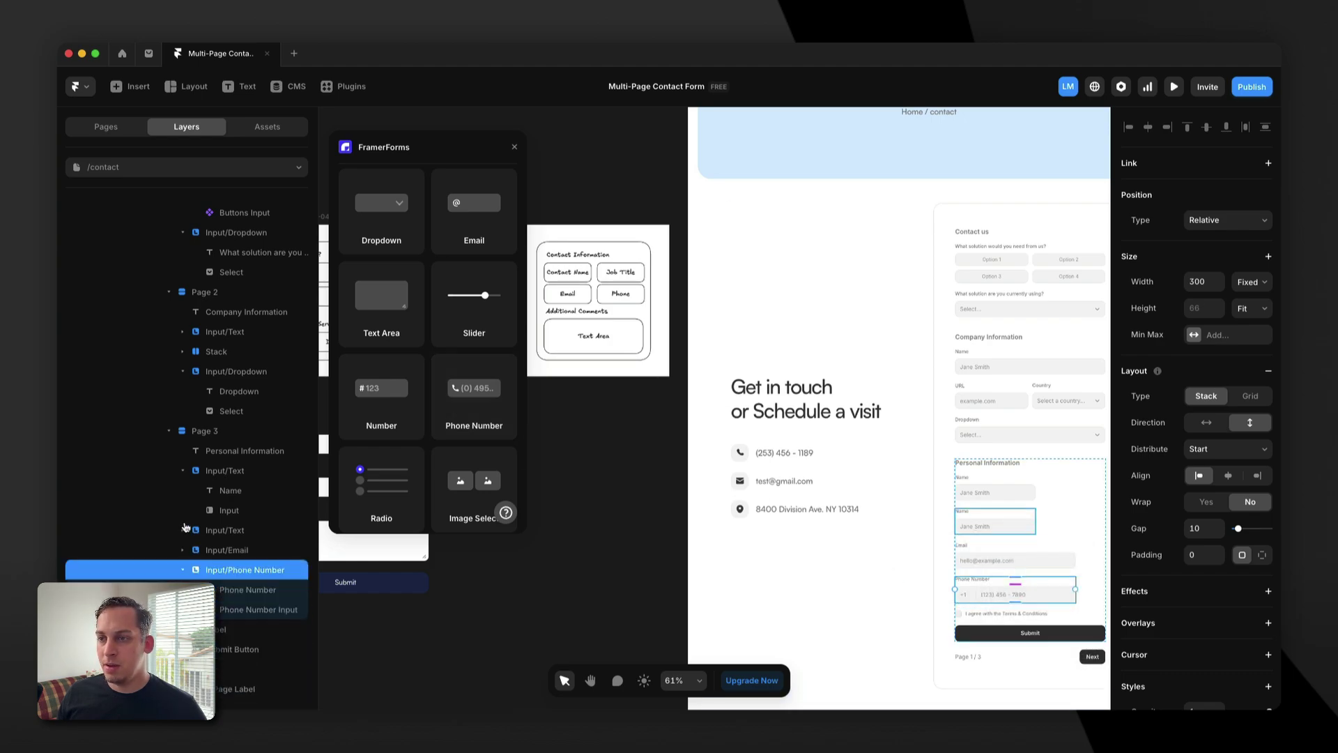
pyautogui.click(183, 471)
pyautogui.click(183, 529)
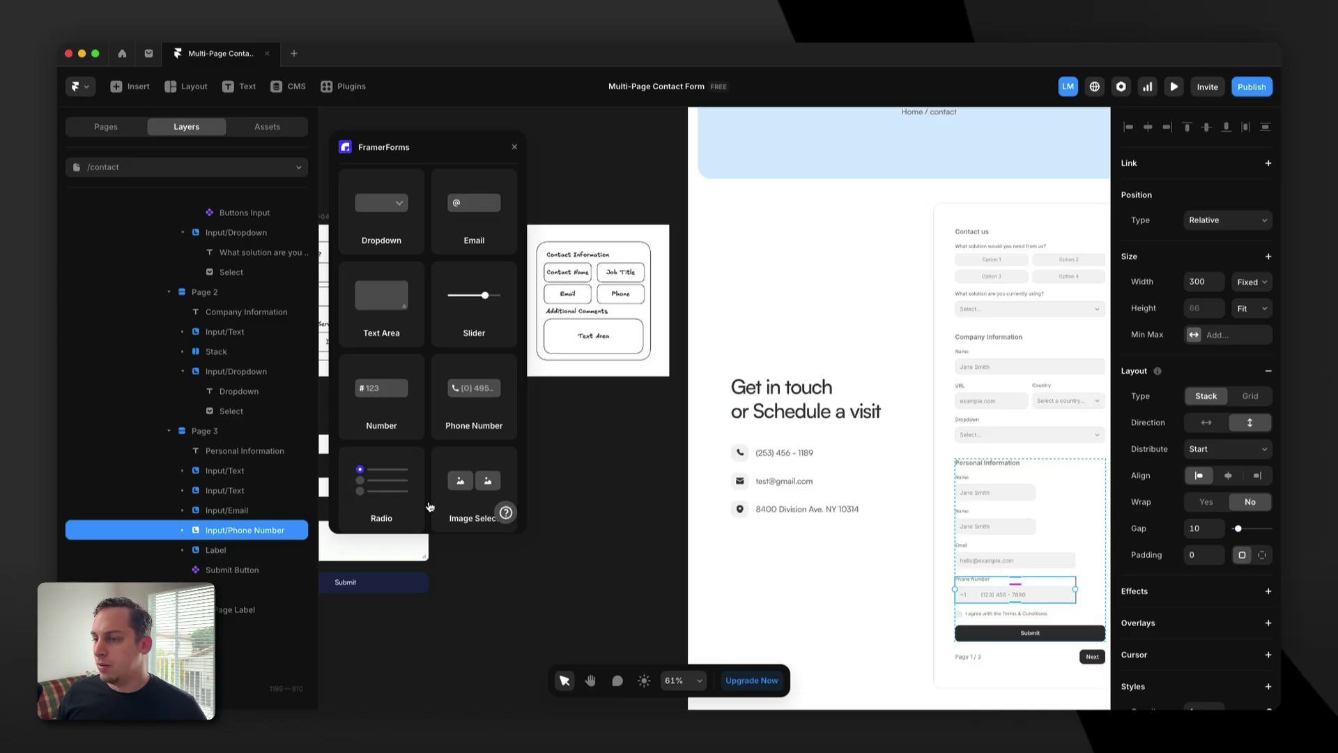
pyautogui.click(226, 491)
# Stack the two Name fields horizontally, both set to Fill width.
pyautogui.keyDown('shift'); pyautogui.click(238, 476); pyautogui.keyUp('shift')
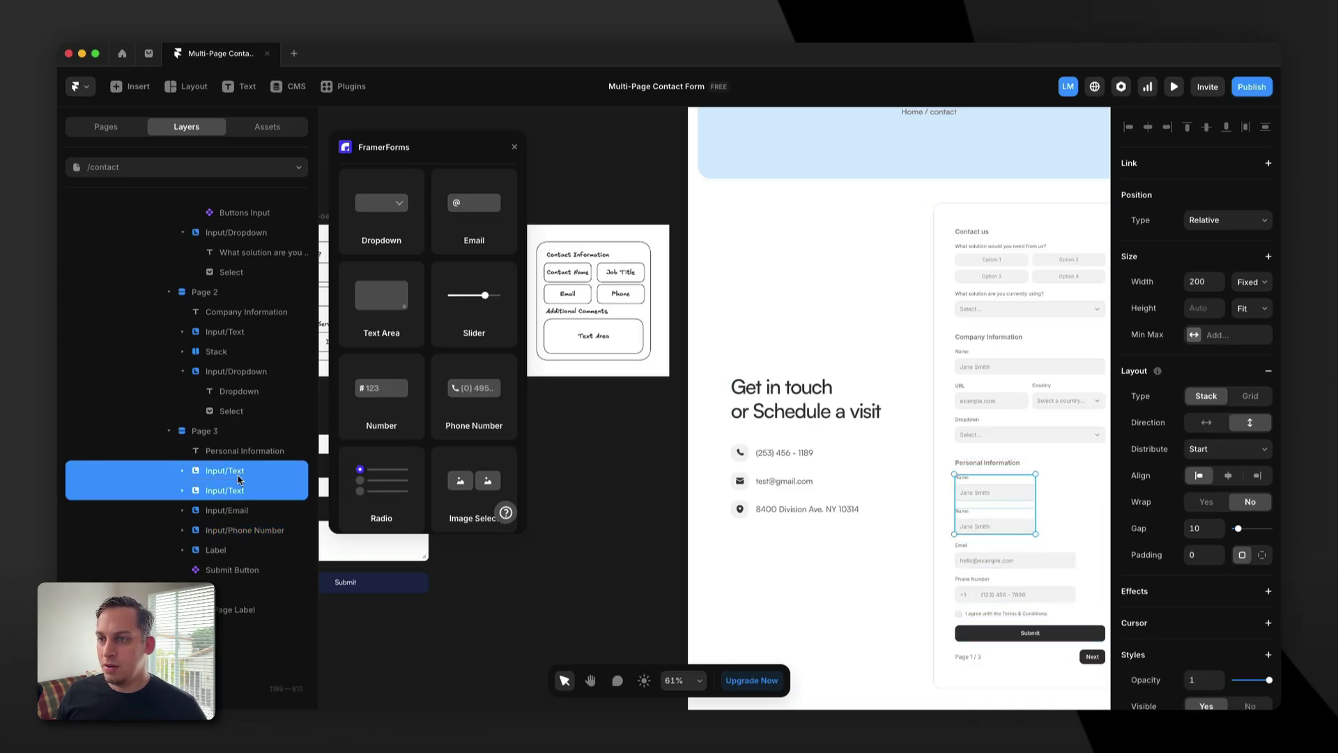
pyautogui.rightClick(238, 476)
pyautogui.click(259, 440)
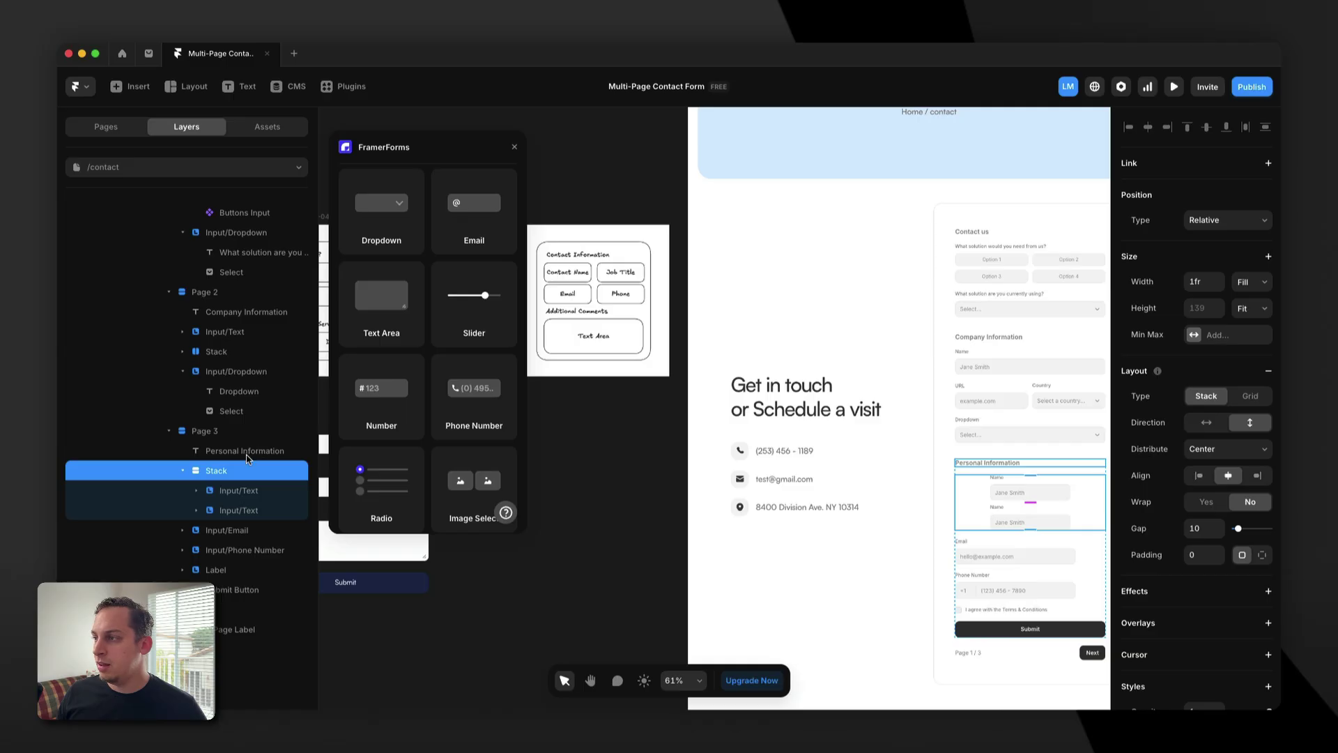
pyautogui.click(1215, 425)
pyautogui.click(229, 513)
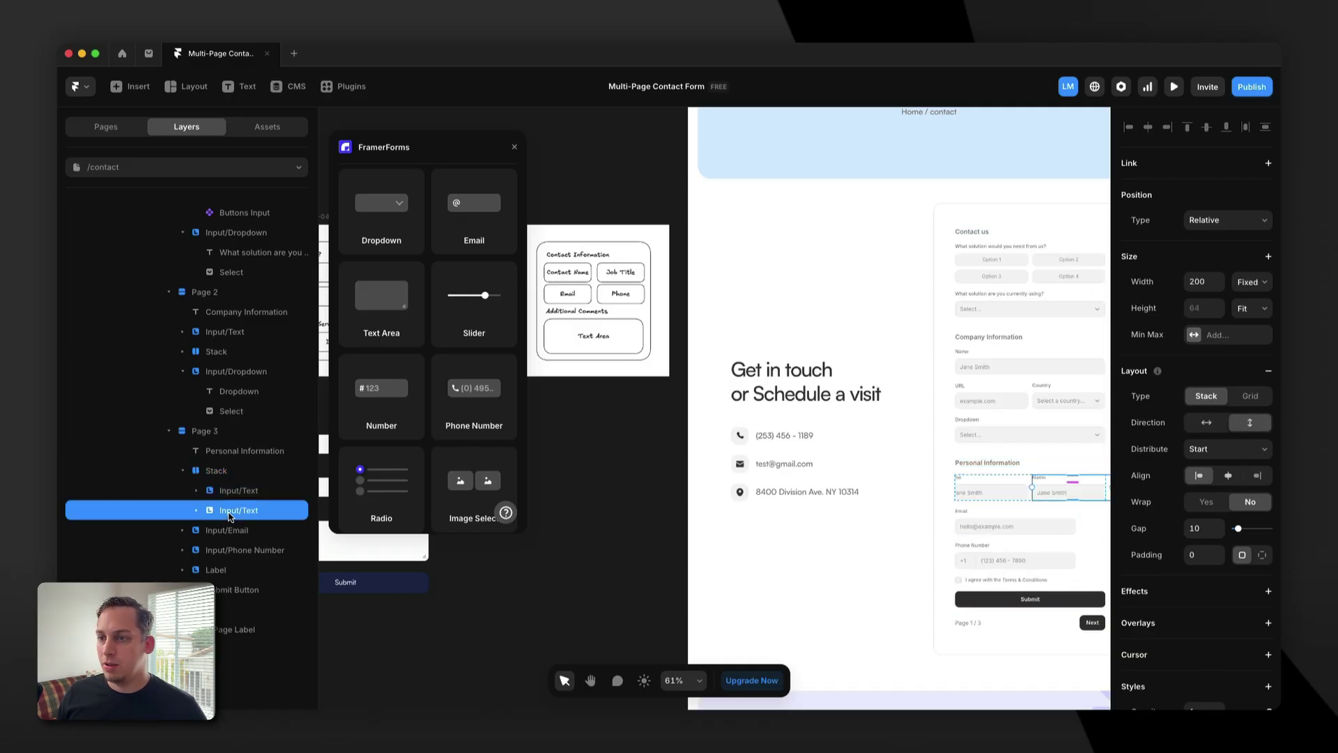
pyautogui.keyDown('shift'); pyautogui.click(236, 492); pyautogui.keyUp('shift')
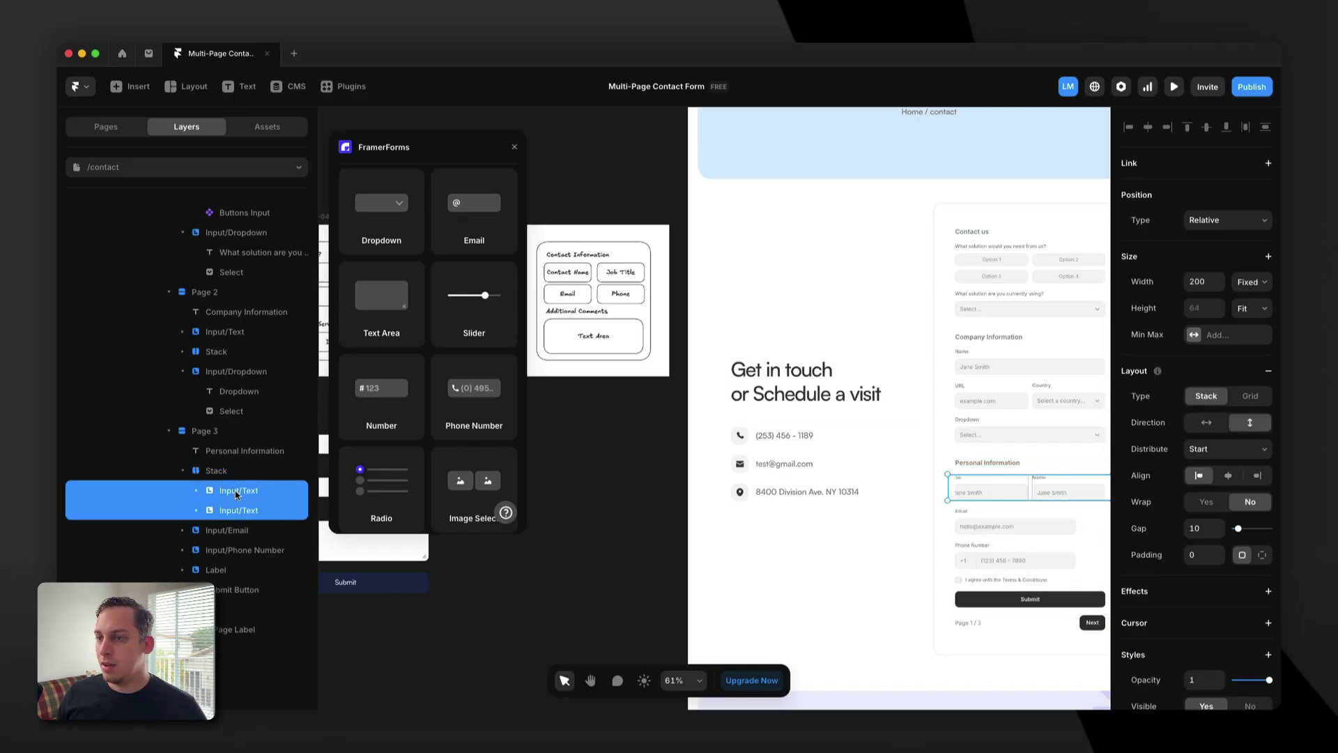
pyautogui.click(1253, 283)
pyautogui.click(1247, 313)
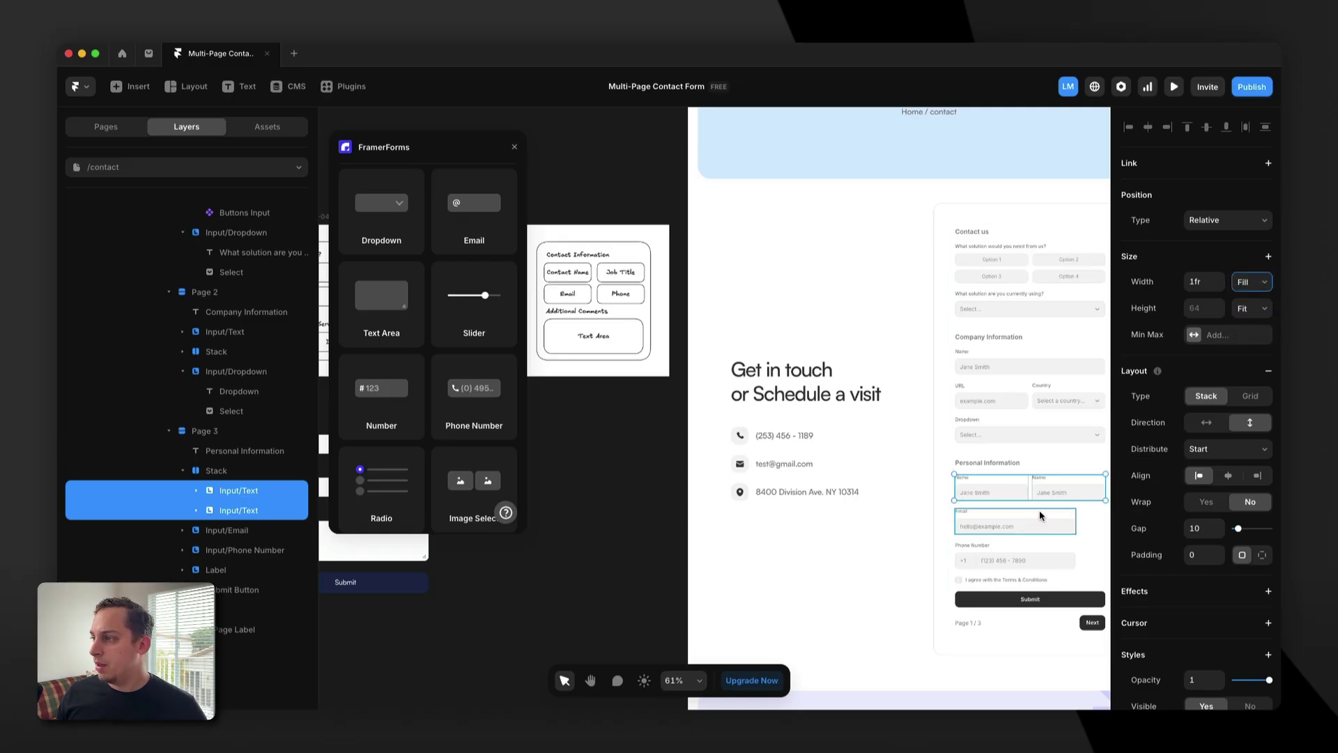
# Set the Email and Phone Number fields' widths to Fill.
pyautogui.click(1038, 516)
pyautogui.click(1248, 285)
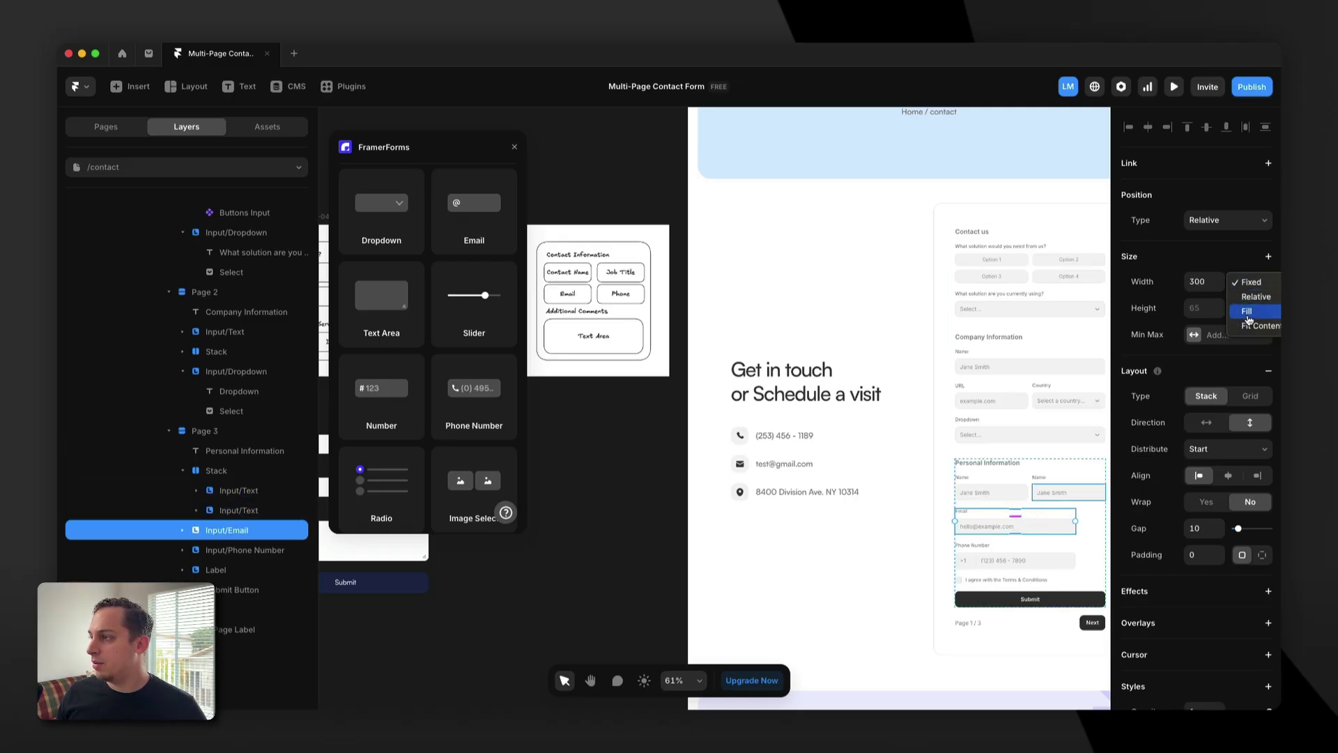
pyautogui.click(1247, 312)
pyautogui.scroll(-2, 1019, 497)
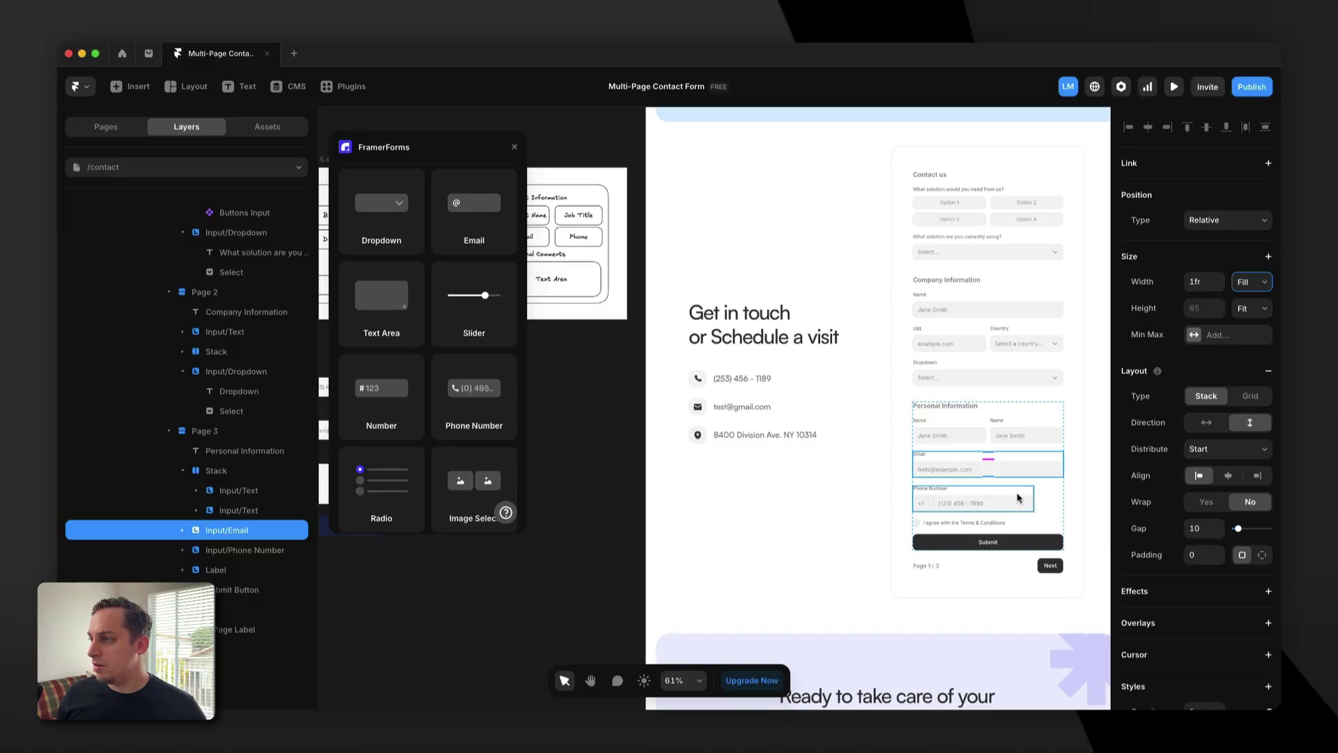
pyautogui.click(1018, 498)
pyautogui.click(1247, 283)
pyautogui.click(1239, 313)
pyautogui.scroll(2, 924, 428)
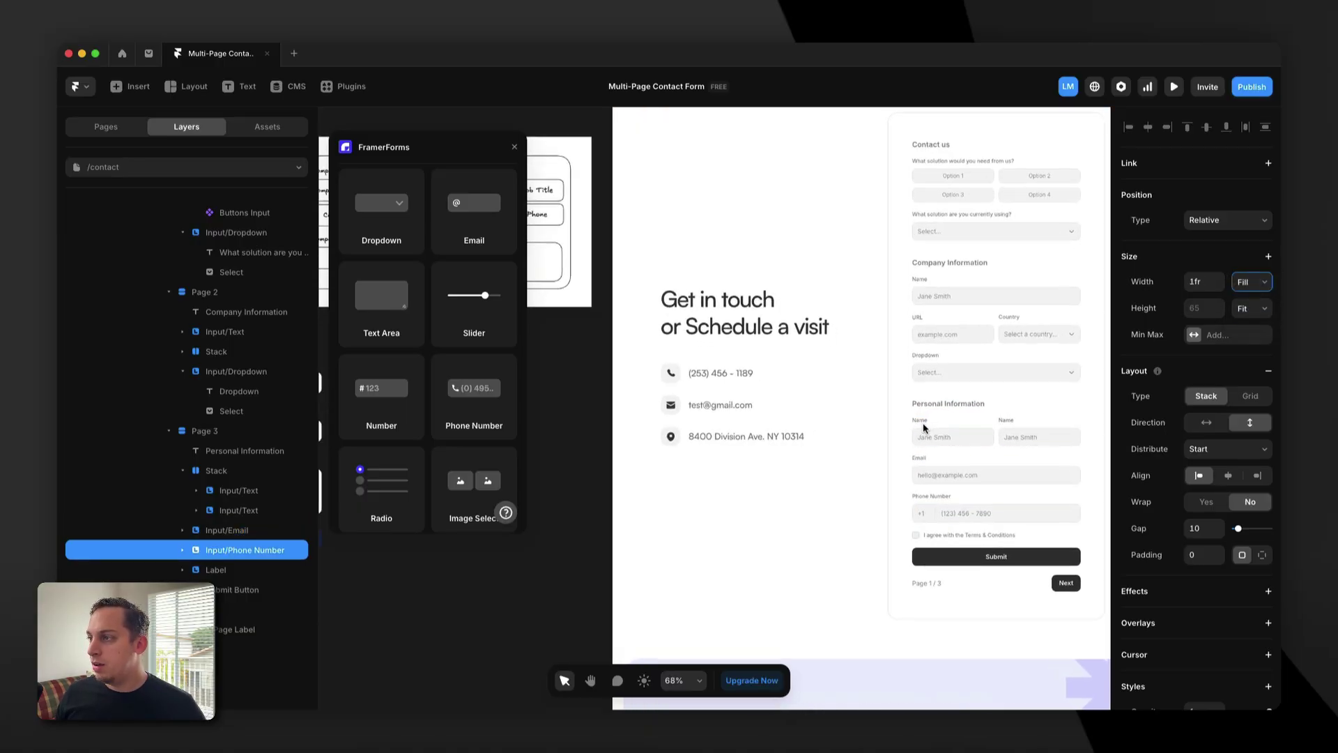
# Relabel the two Name fields as 'Contact Name' and 'Job Title'.
pyautogui.scroll(3, 923, 427)
pyautogui.click(918, 419)
pyautogui.press('Left')
pyautogui.write('Contact')
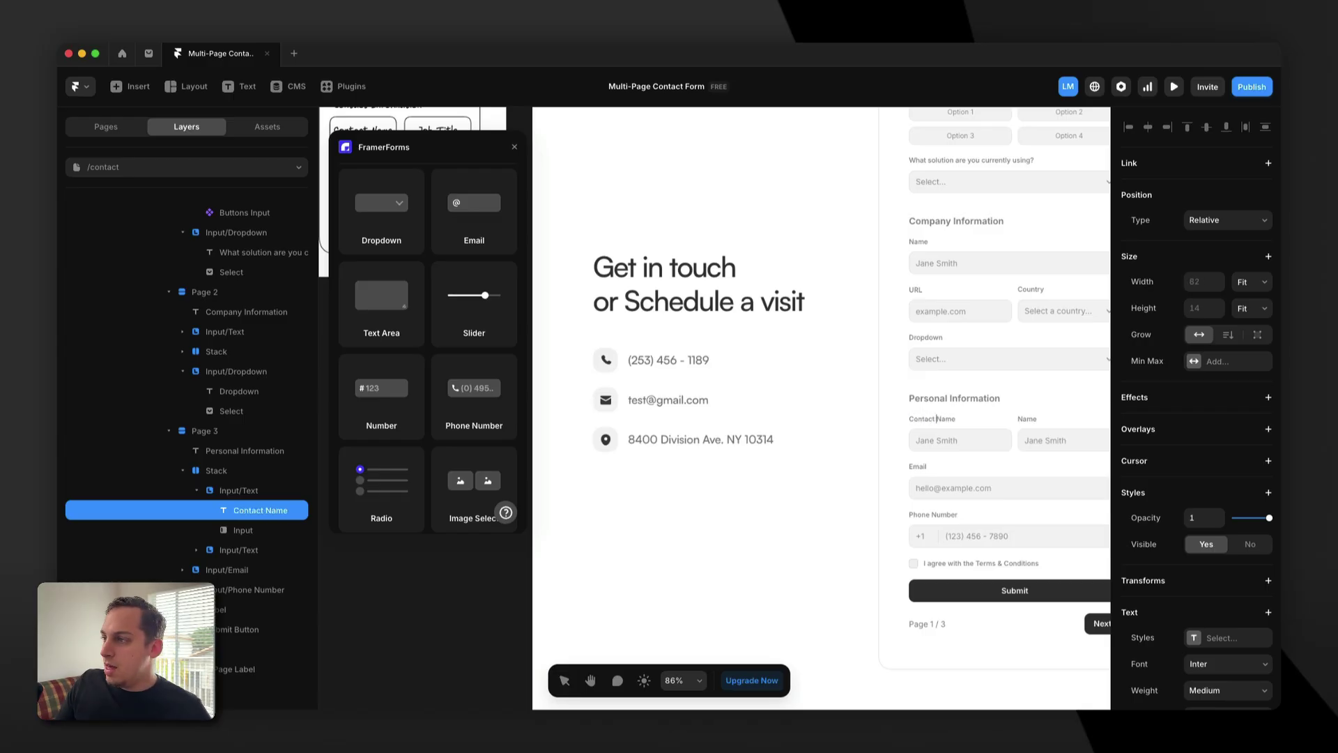
pyautogui.doubleClick(1028, 420)
pyautogui.write('Job Title')
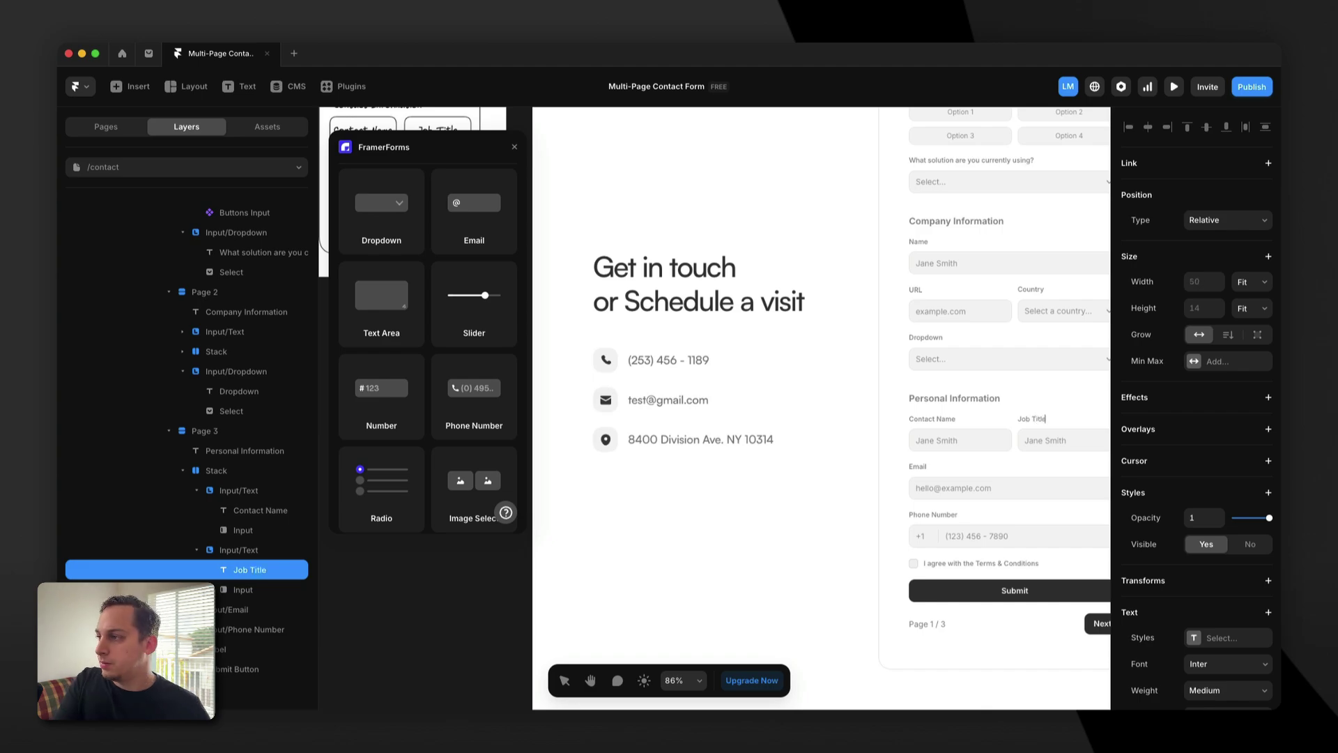
# Change the Job Title input's placeholder to CEO.
pyautogui.click(944, 444)
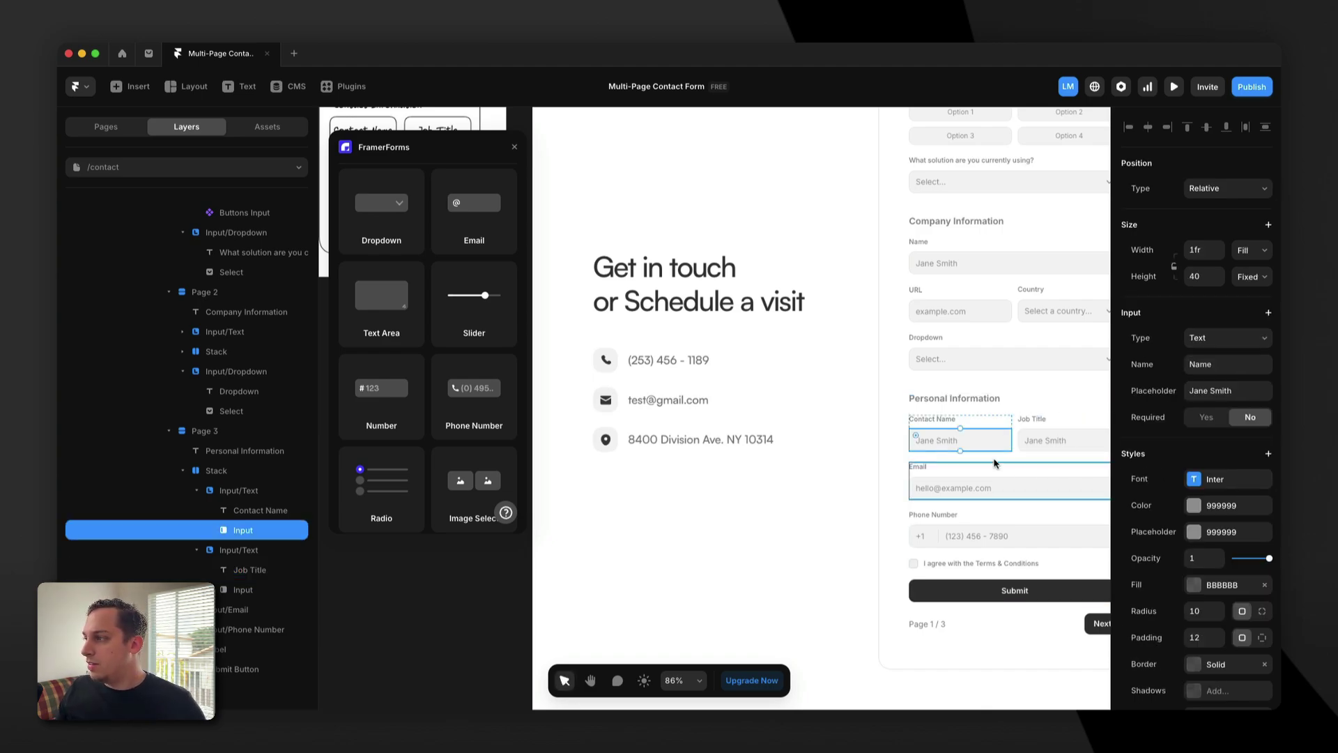
pyautogui.hscroll(2, 948, 448)
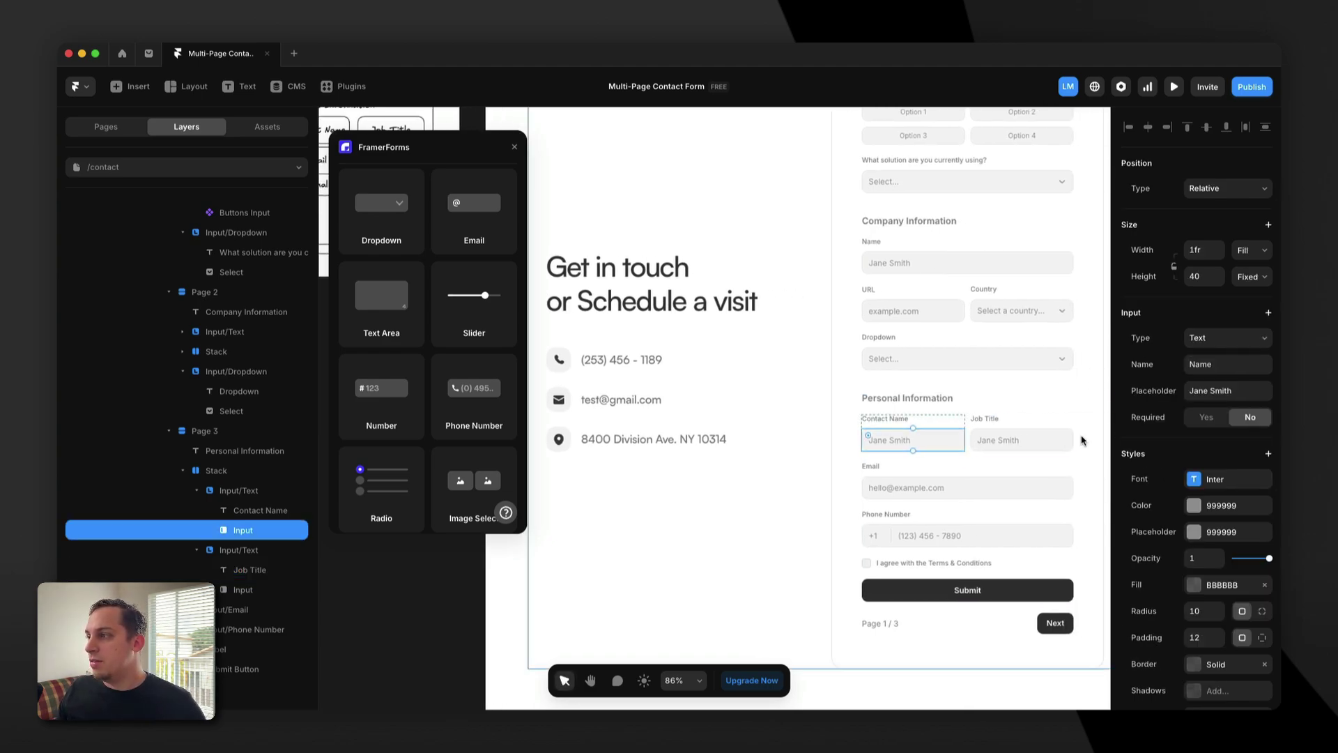
pyautogui.click(1019, 439)
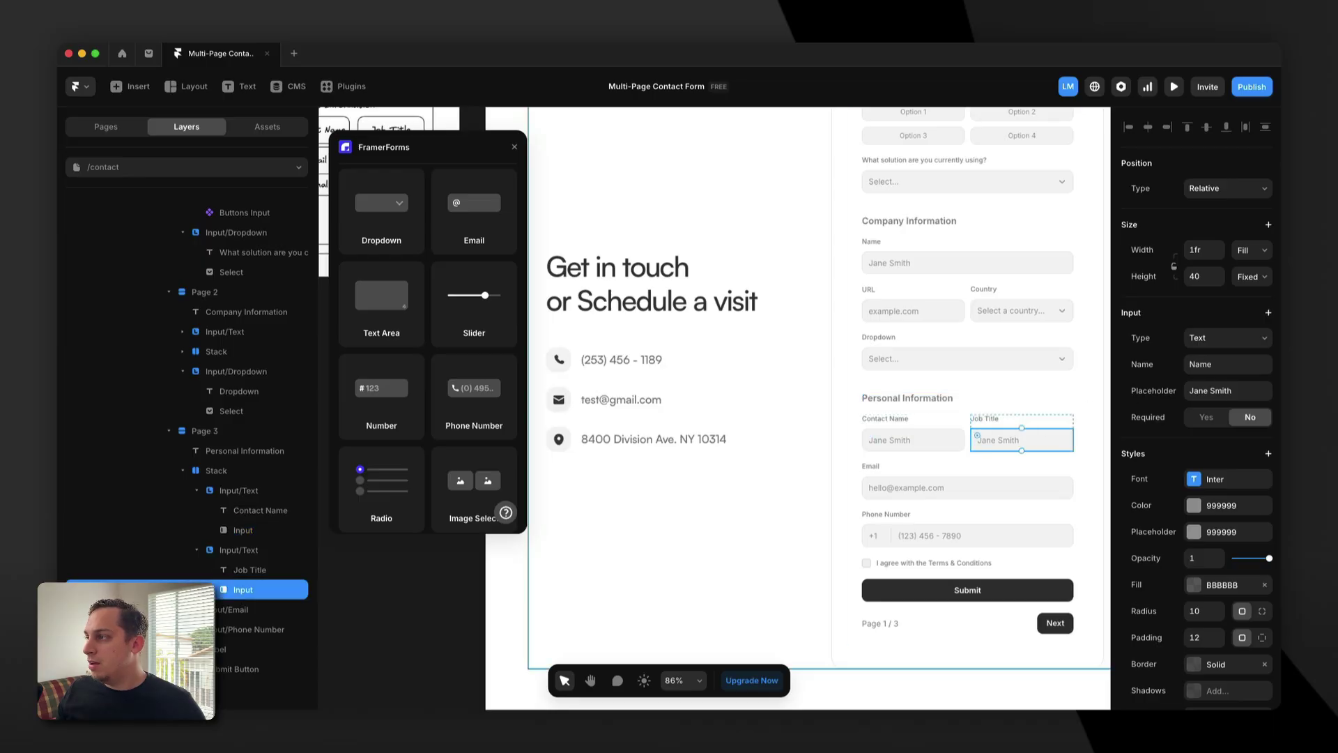
pyautogui.click(1231, 388)
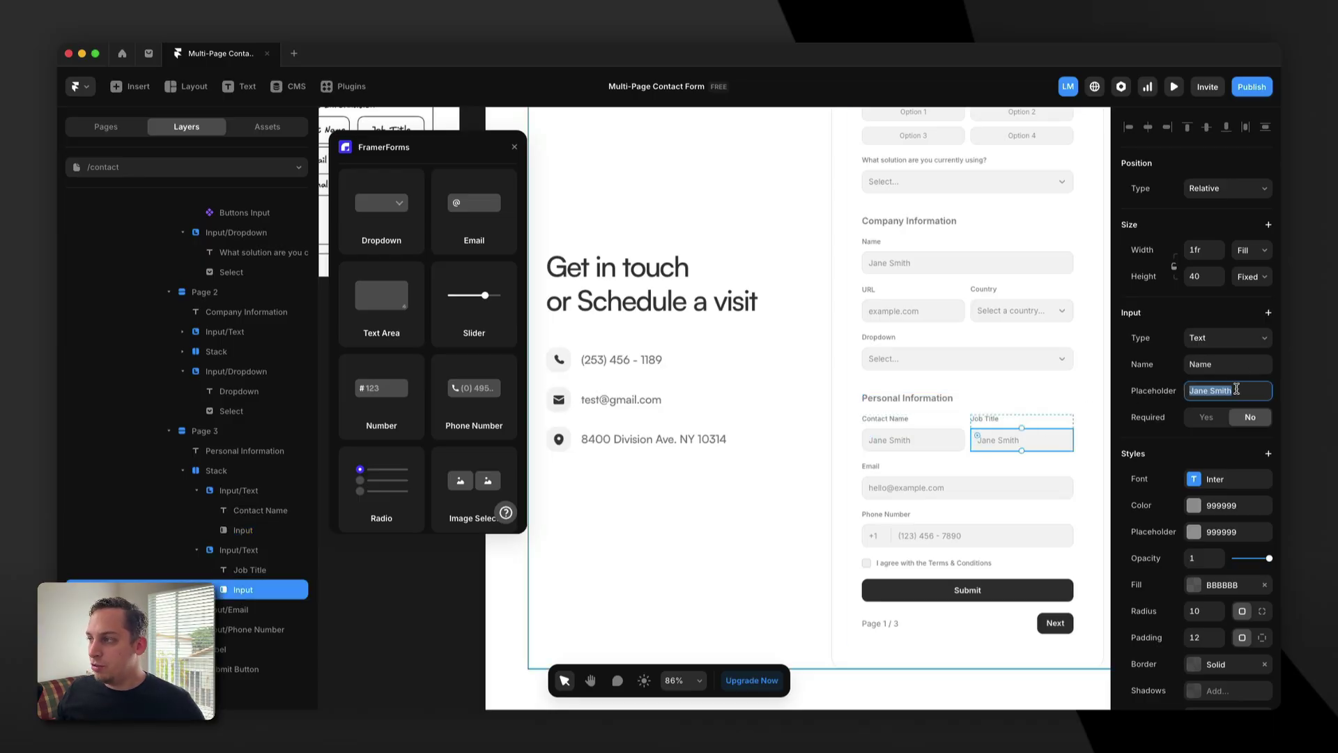
pyautogui.write('CEO')
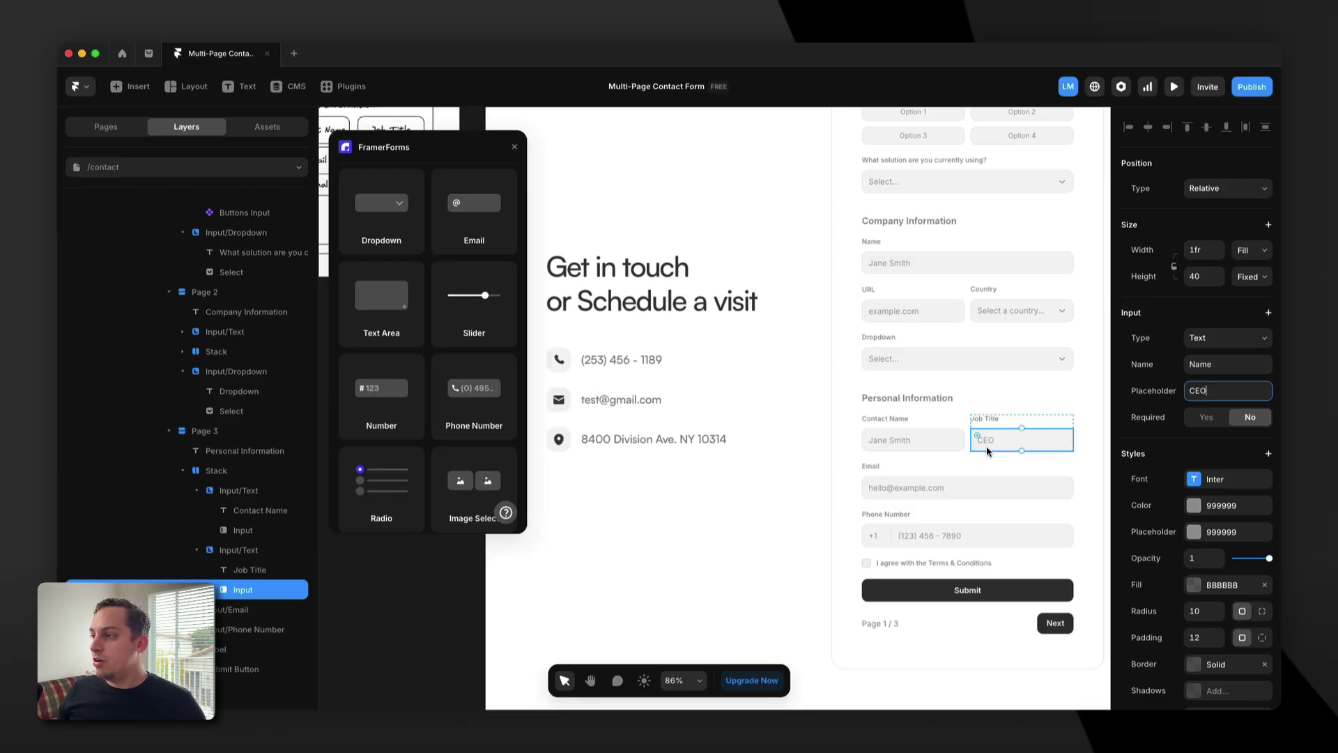
pyautogui.click(1200, 364)
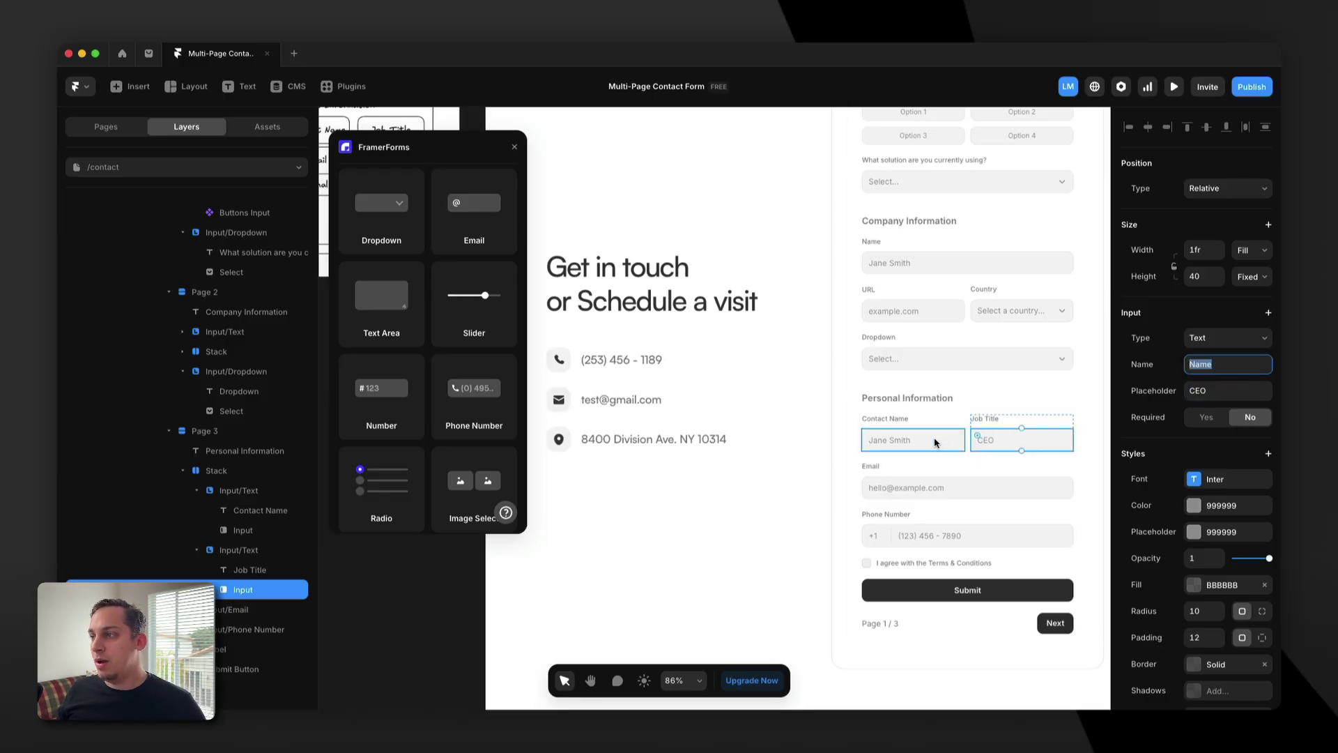
# Give the Company Information name input the field name 'Company Name'.
pyautogui.scroll(1, 932, 340)
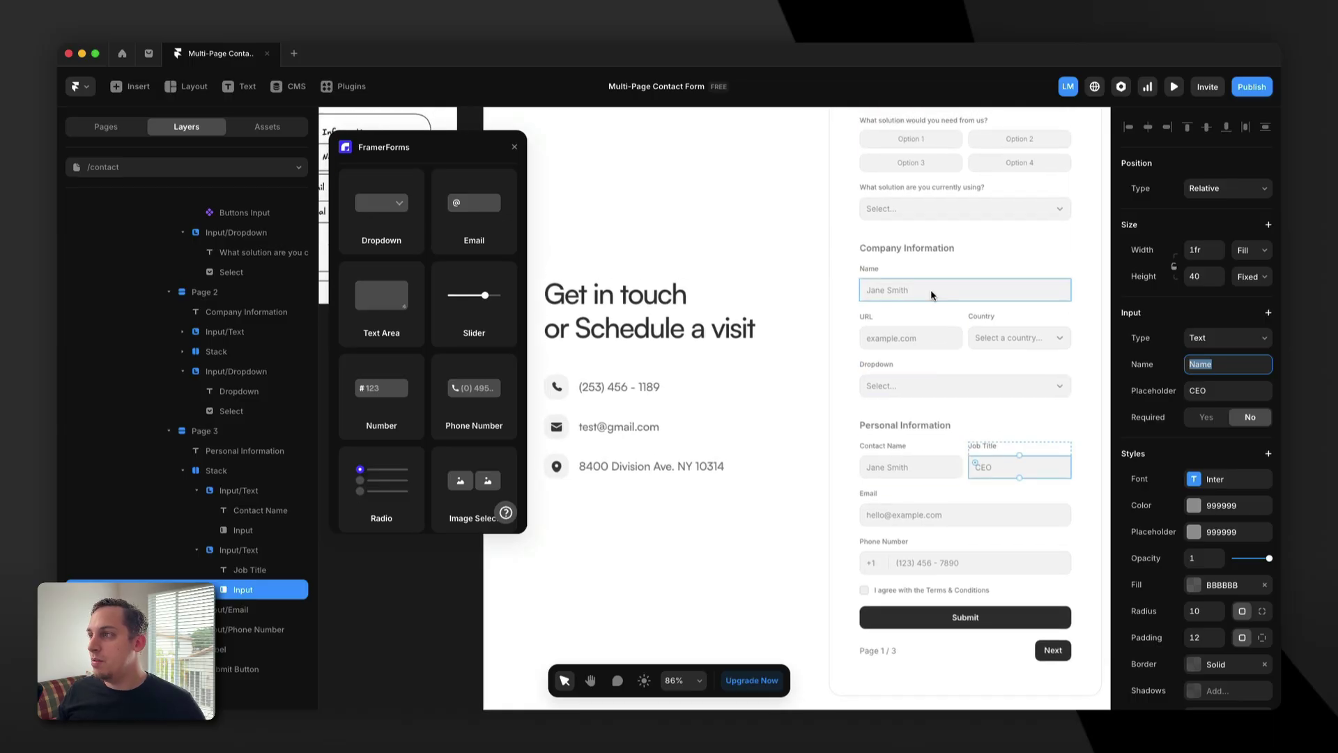
pyautogui.click(931, 290)
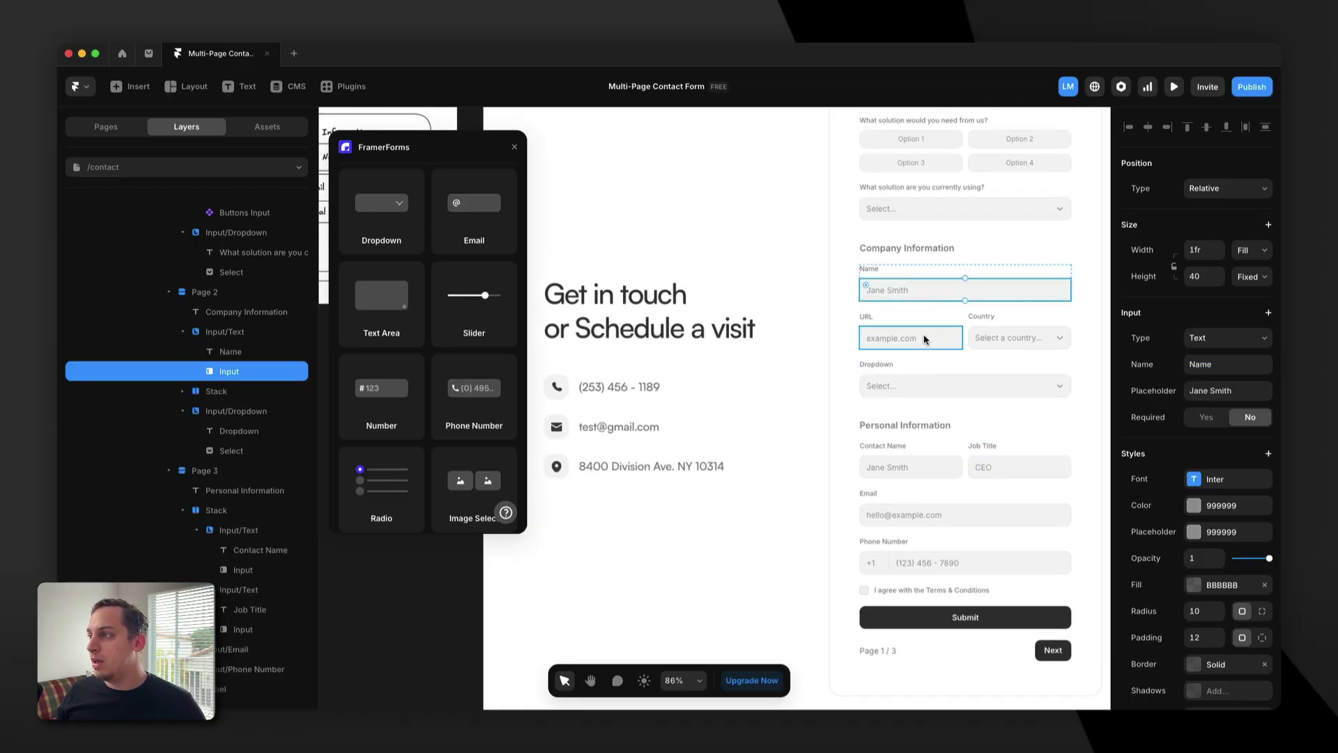
pyautogui.click(976, 338)
pyautogui.click(946, 377)
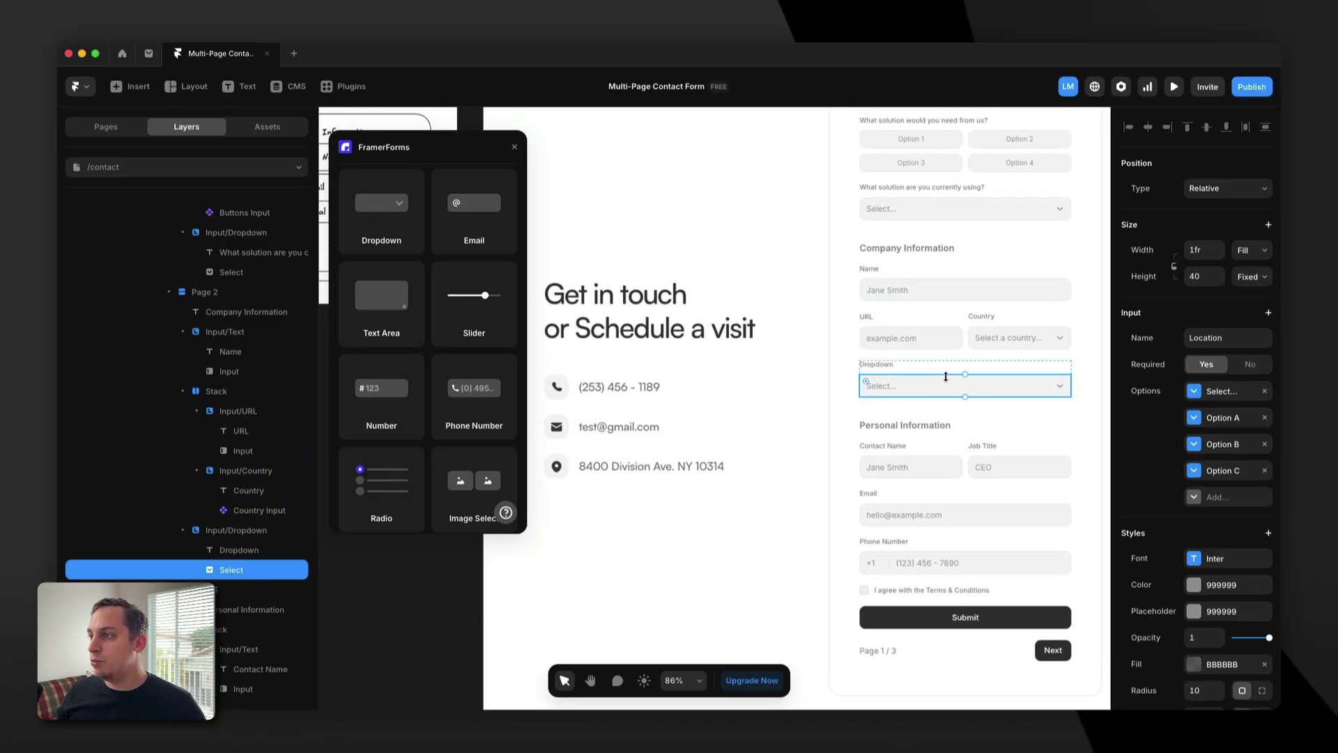
pyautogui.scroll(2, 920, 328)
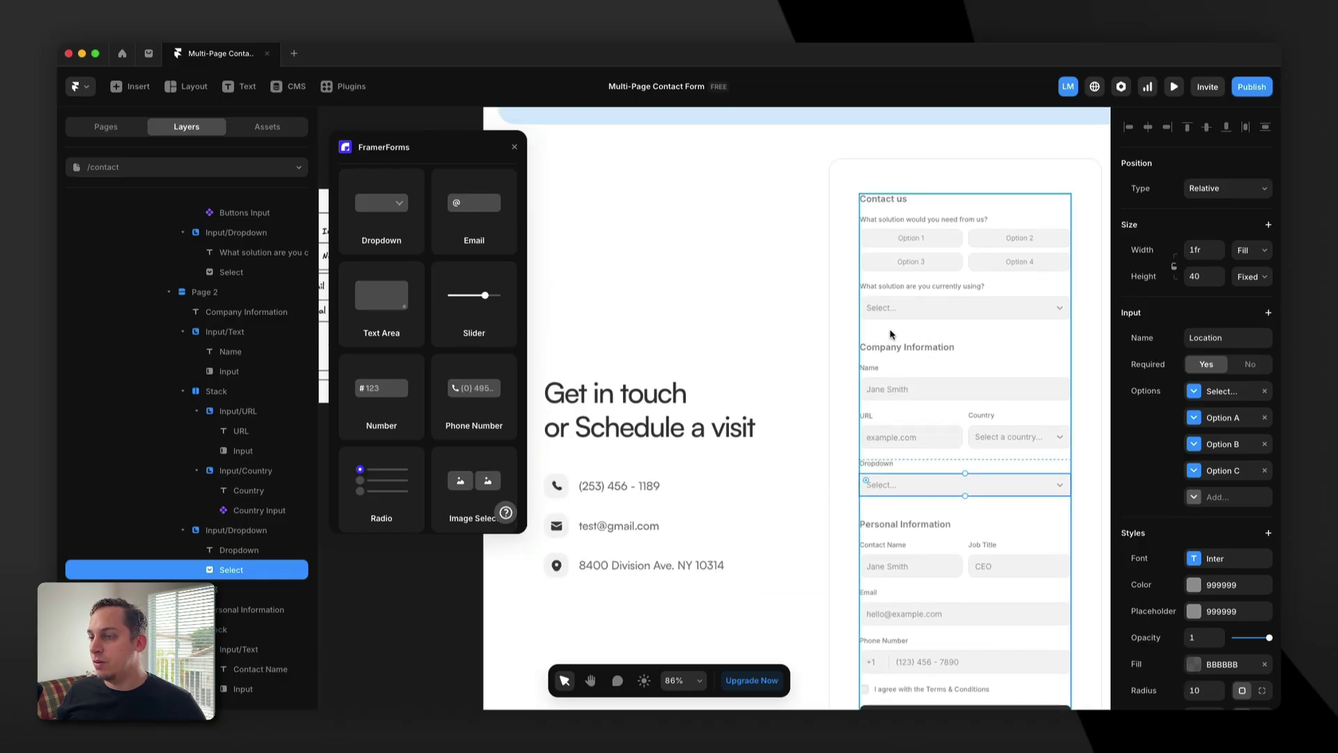
pyautogui.scroll(-3, 898, 329)
pyautogui.click(898, 328)
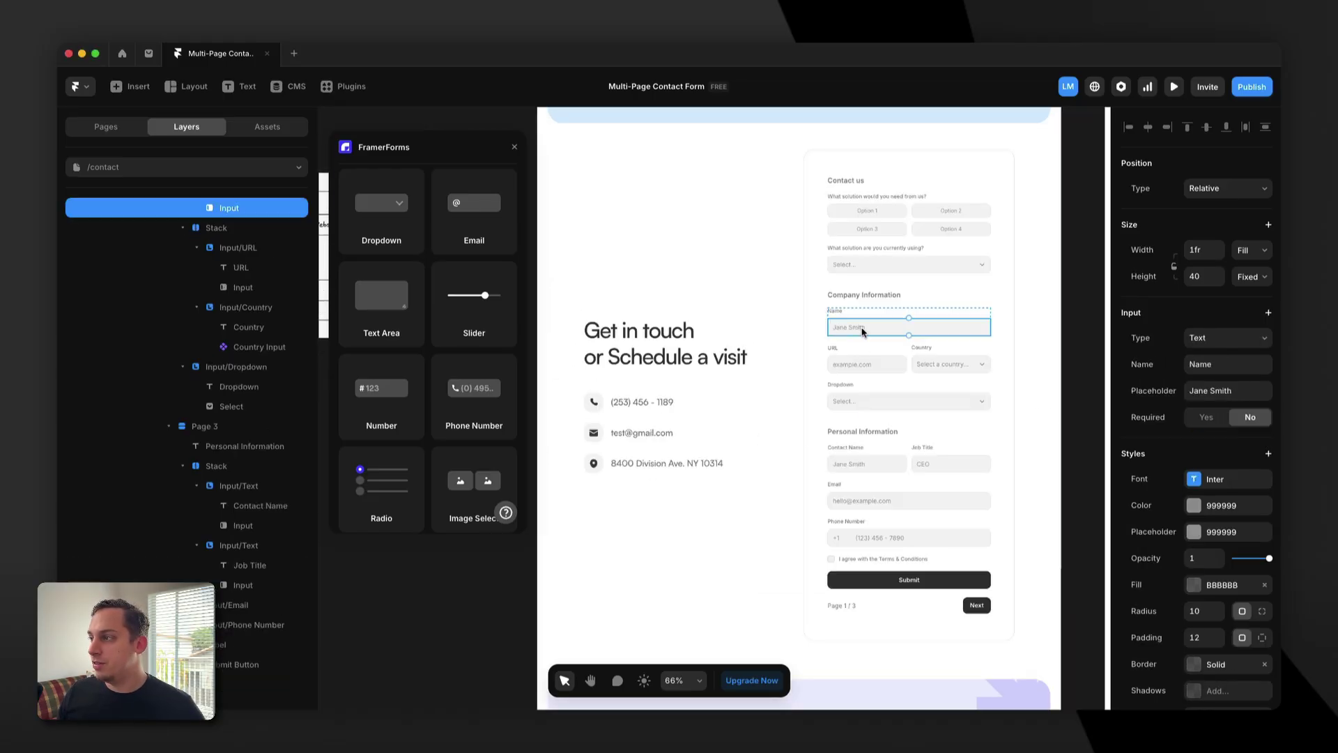
pyautogui.click(1191, 364)
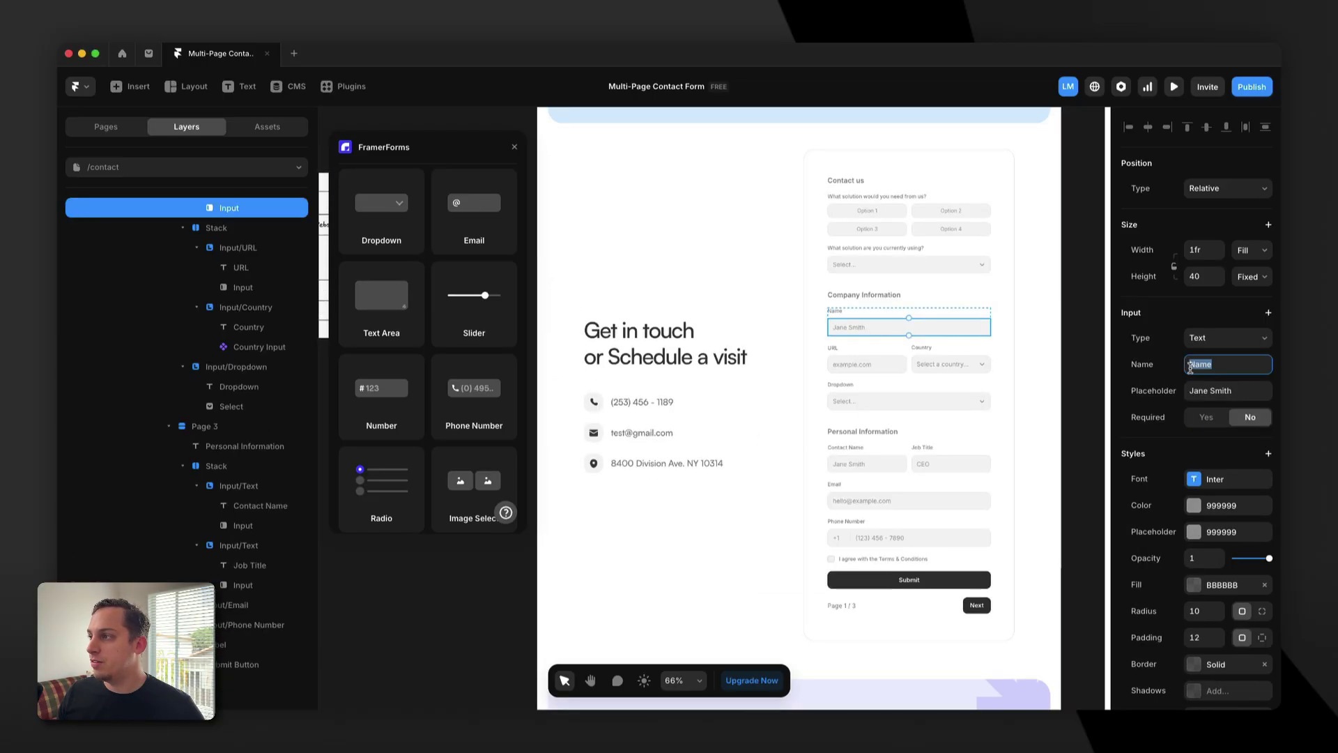
pyautogui.write('Company Name')
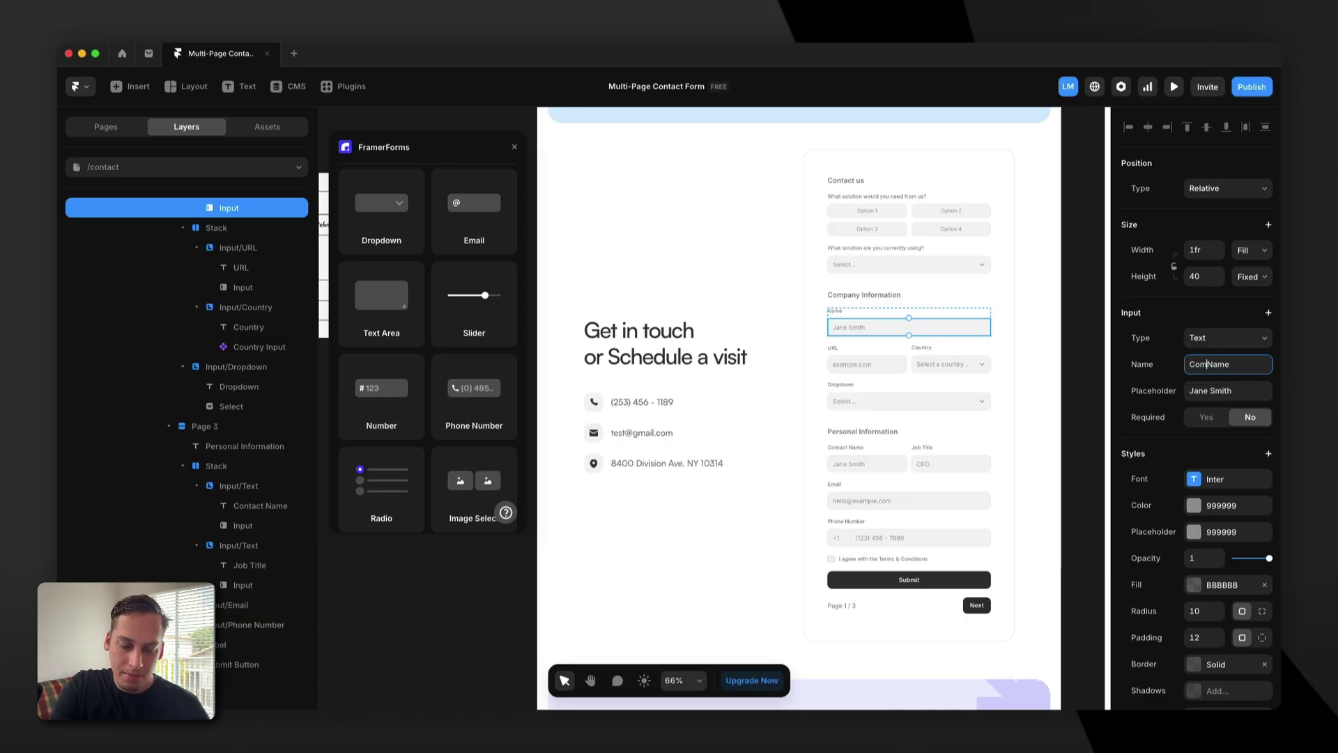
# Change the Contact Name input's field name, replacing 'Company' with 'Contact'.
pyautogui.click(866, 464)
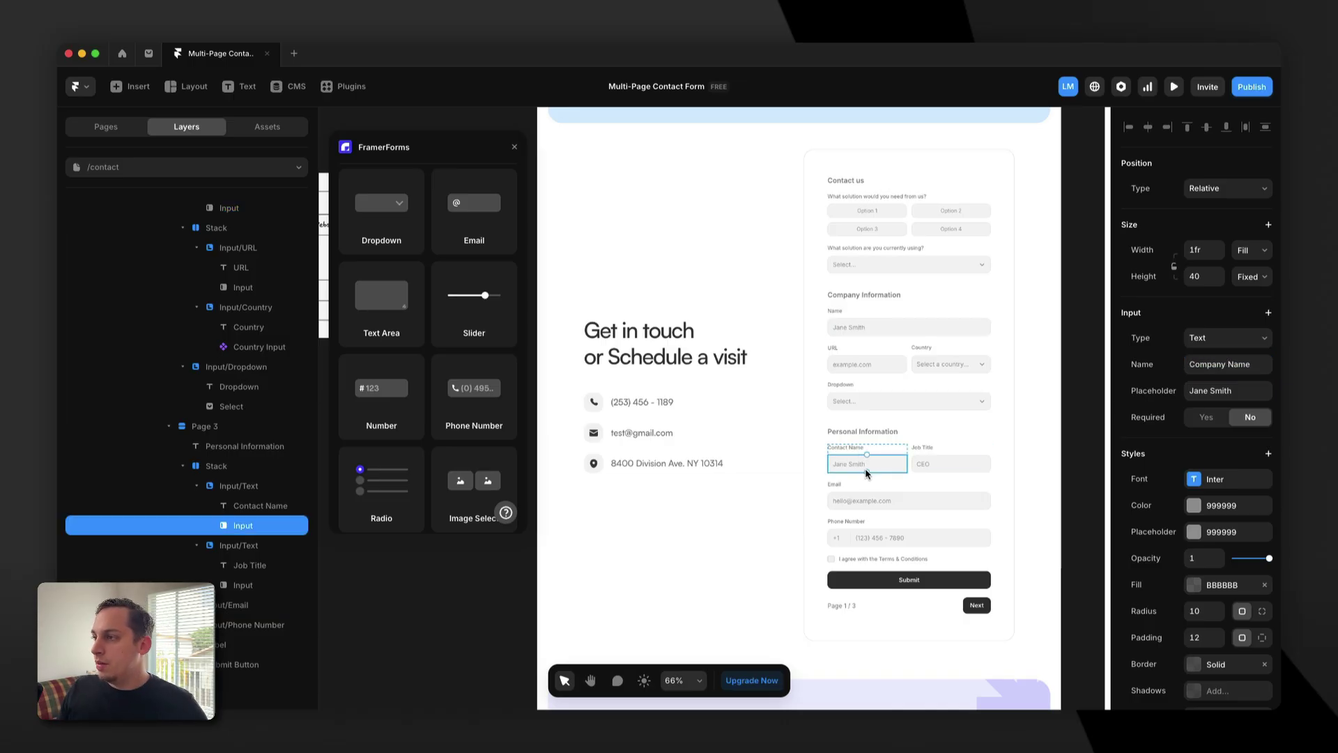
pyautogui.click(1205, 365)
pyautogui.doubleClick(1205, 365)
pyautogui.write('Contact')
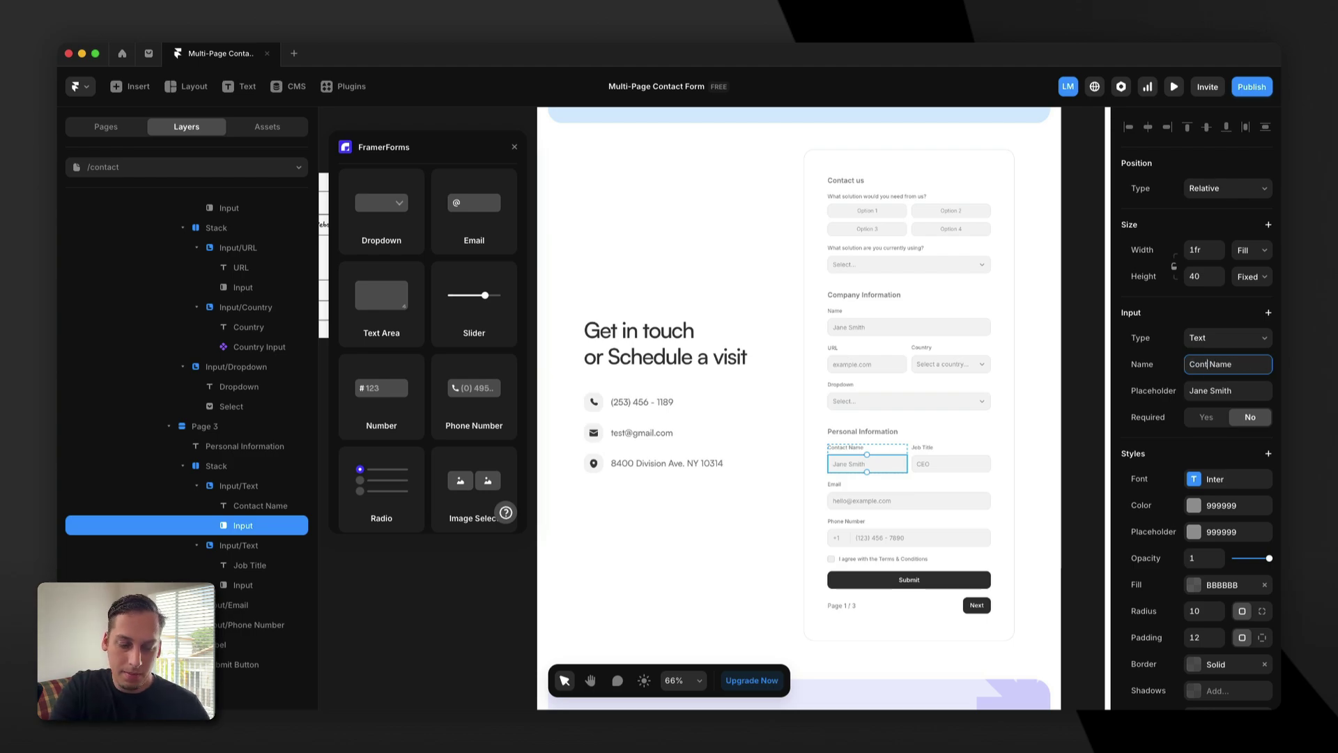
pyautogui.click(899, 327)
# Set the Job Title input's field name to 'Job Title'.
pyautogui.click(867, 463)
pyautogui.click(948, 464)
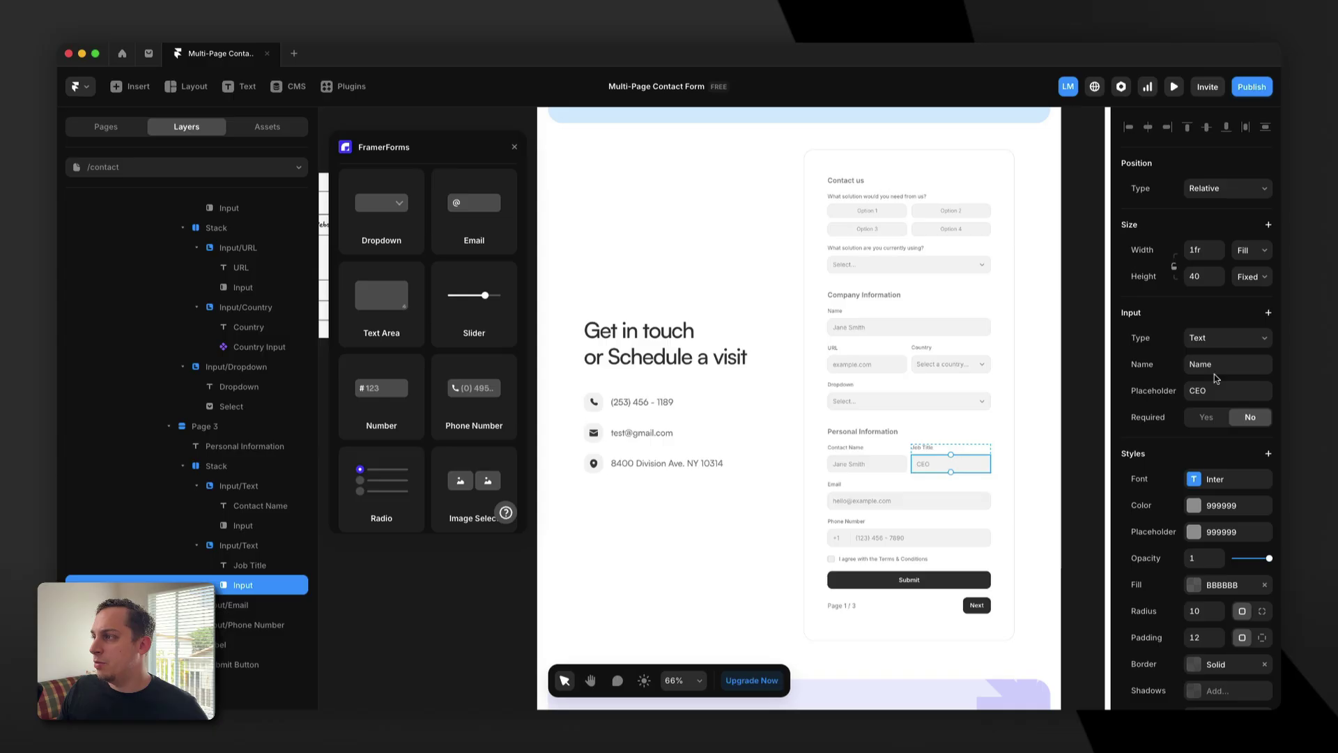
pyautogui.click(1211, 368)
pyautogui.write('Job Title')
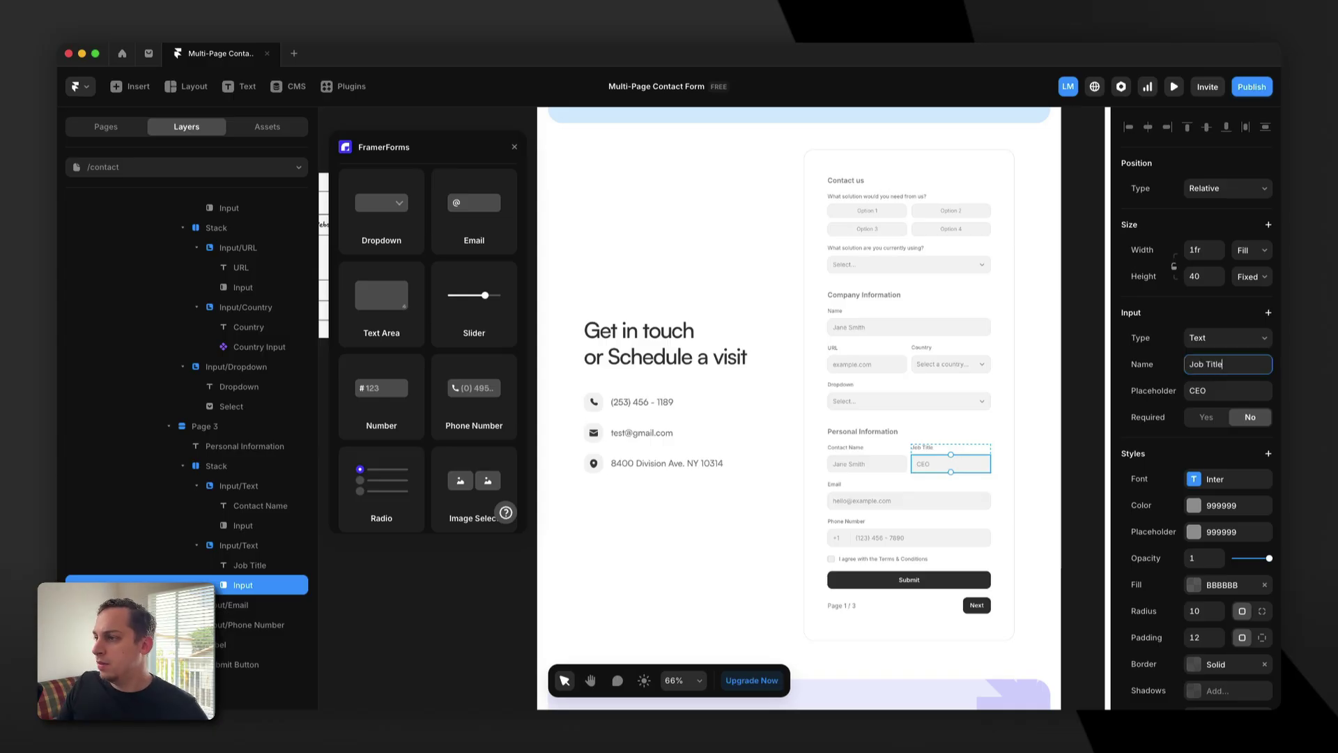
pyautogui.click(857, 502)
# Check the Email, Phone Number and page-two Dropdown fields' properties.
pyautogui.click(856, 502)
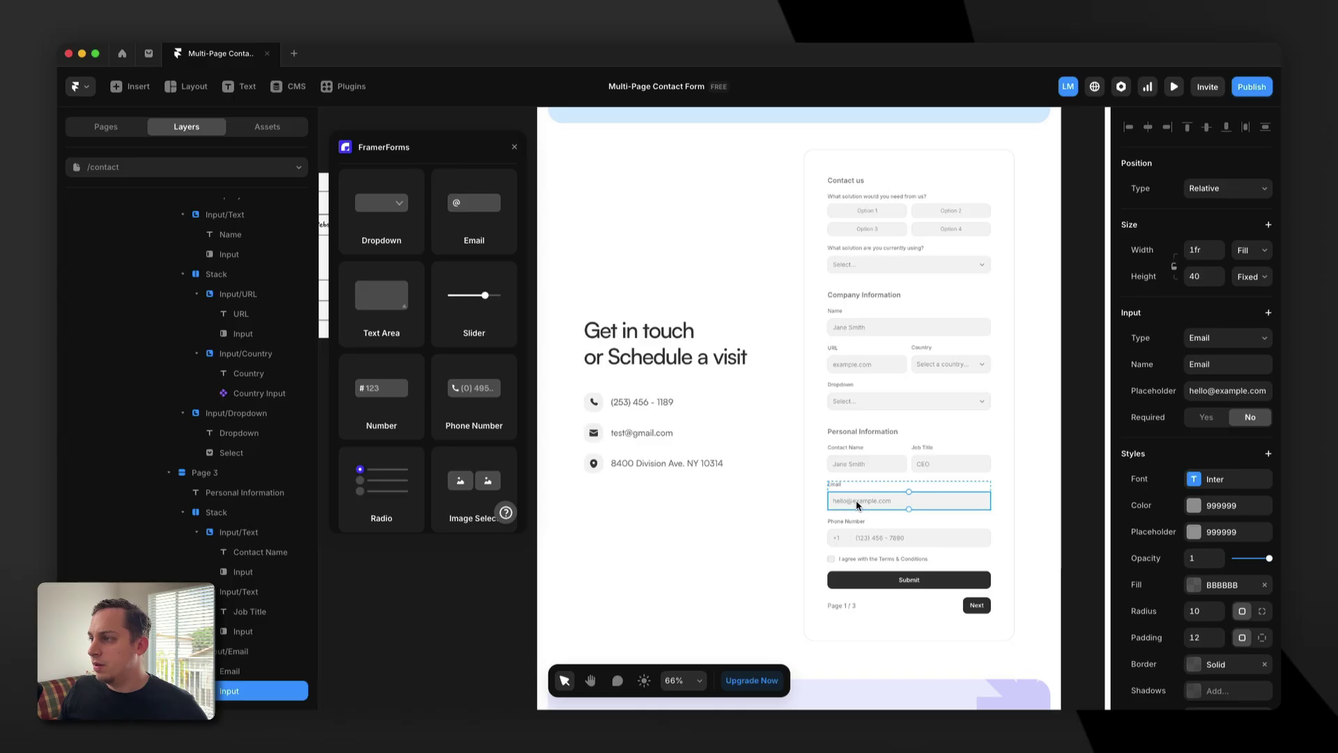
pyautogui.click(863, 538)
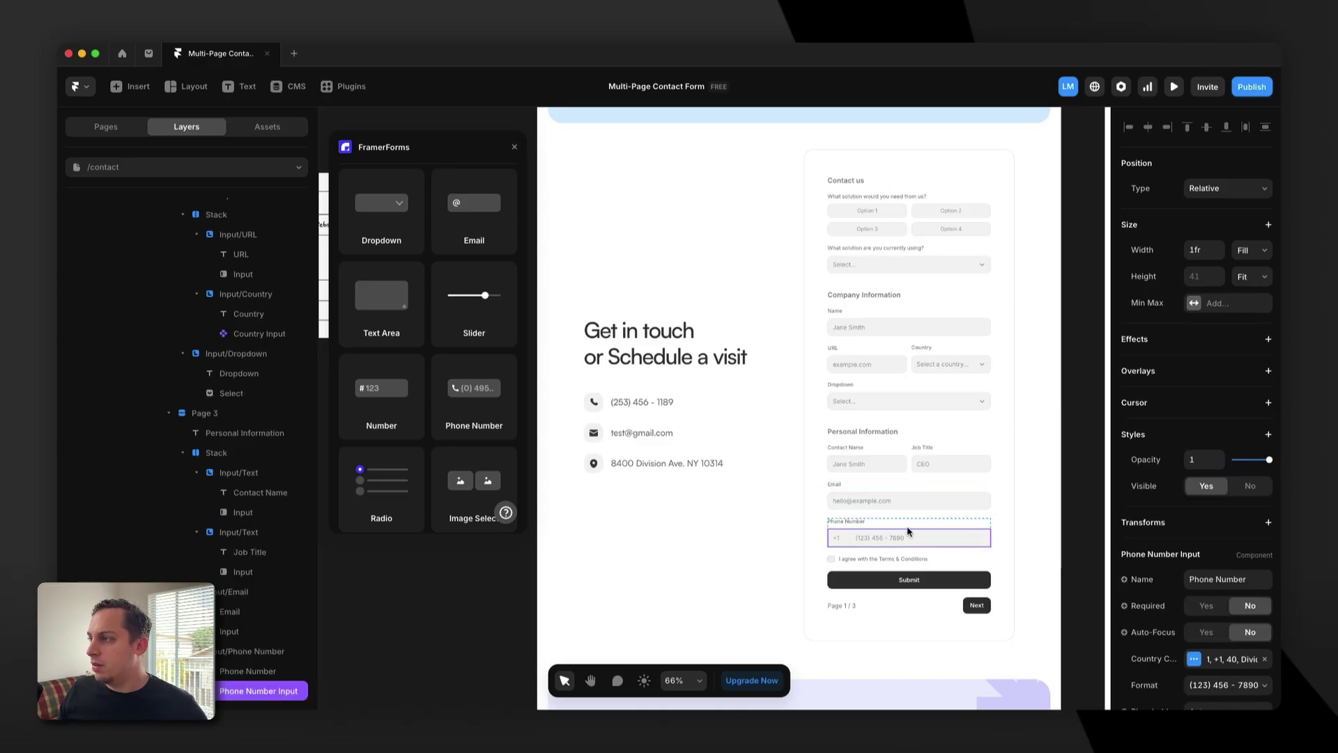
pyautogui.click(853, 507)
pyautogui.click(874, 404)
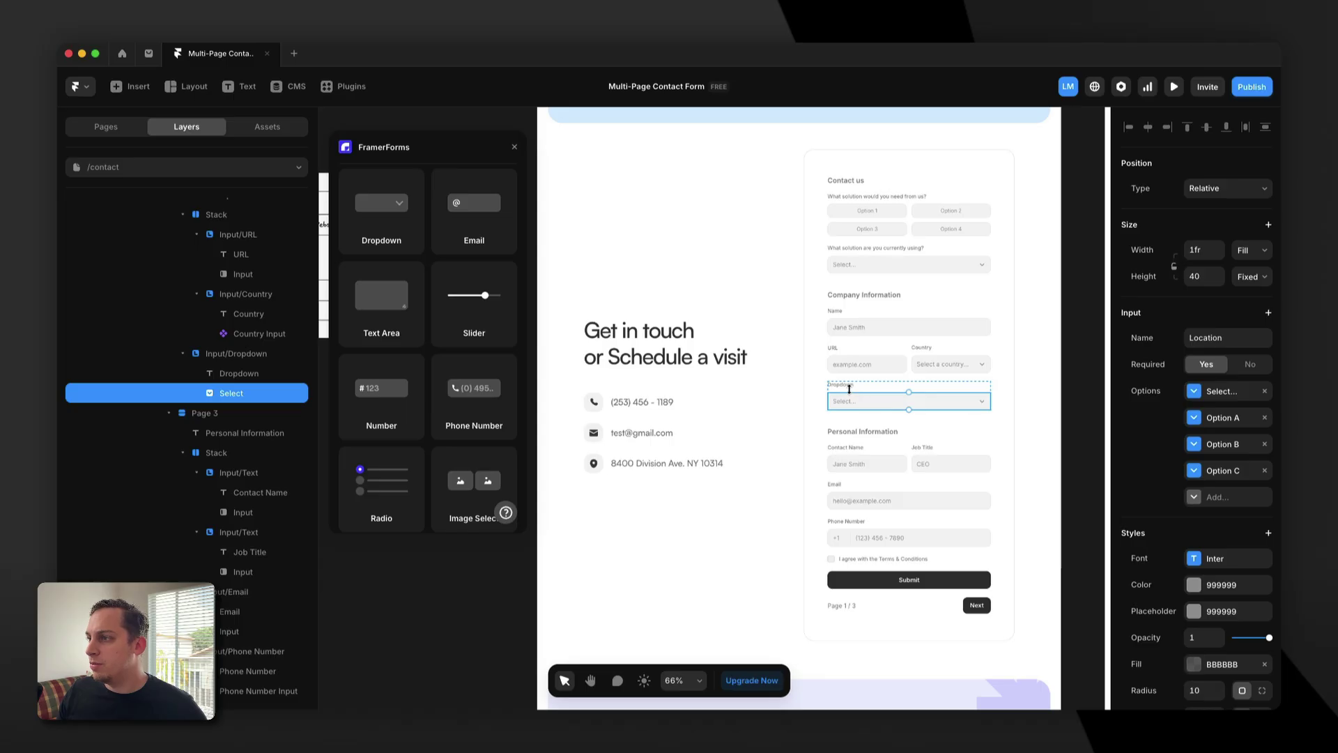
# Name the page-one current-solution select 'Current Solutions'.
pyautogui.click(849, 268)
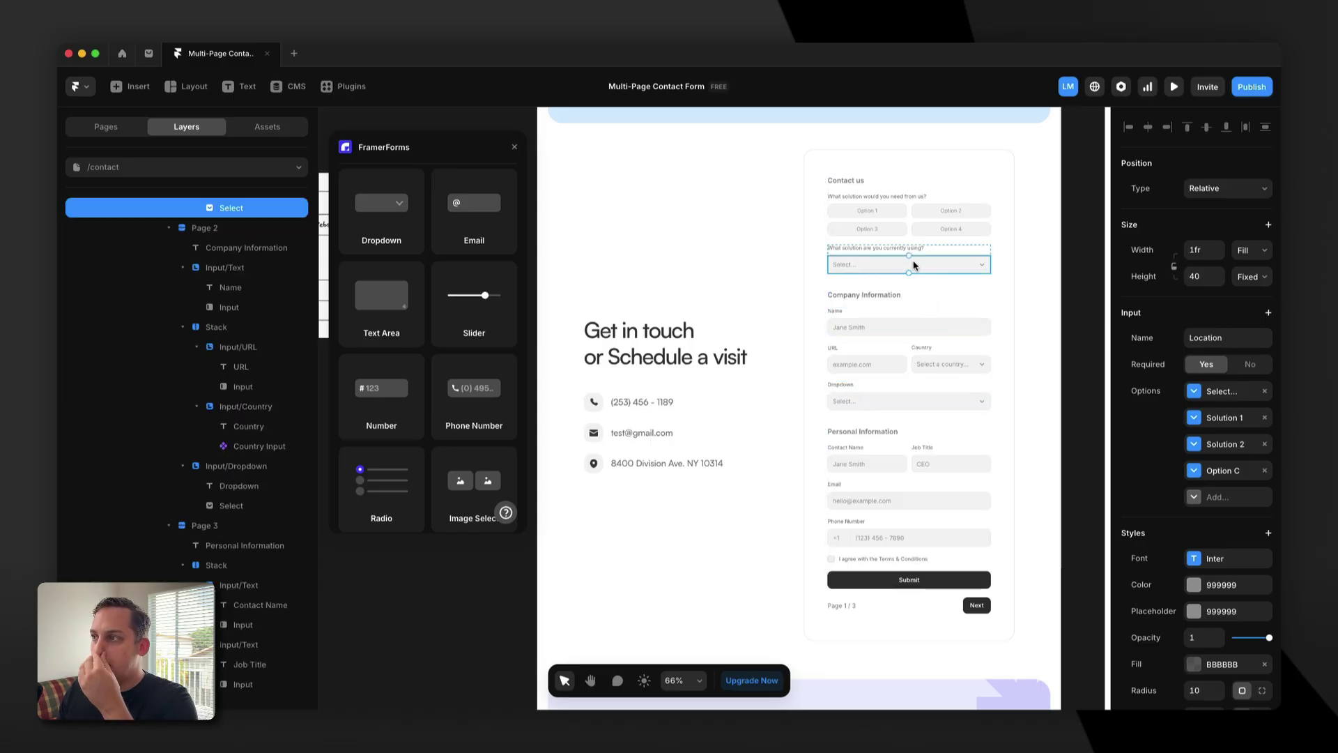
pyautogui.click(1212, 334)
pyautogui.write('Current So')
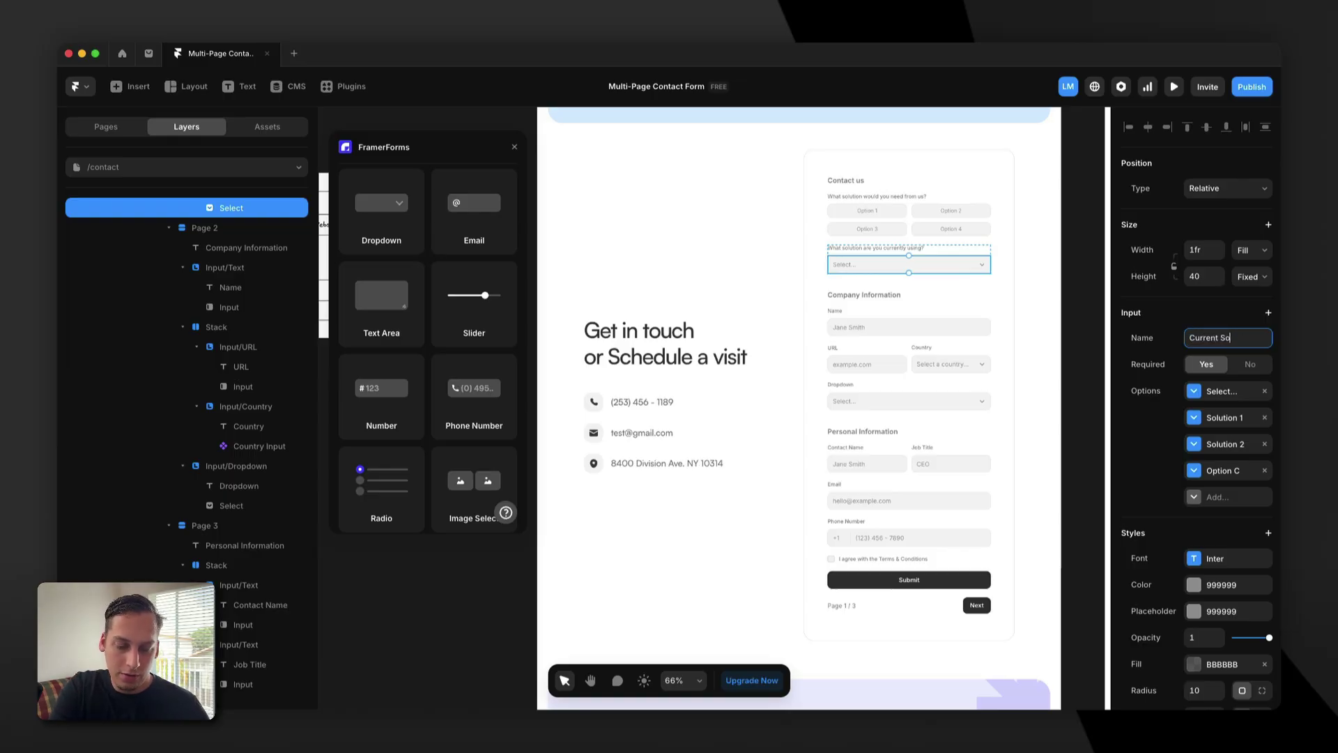
pyautogui.write('lutions')
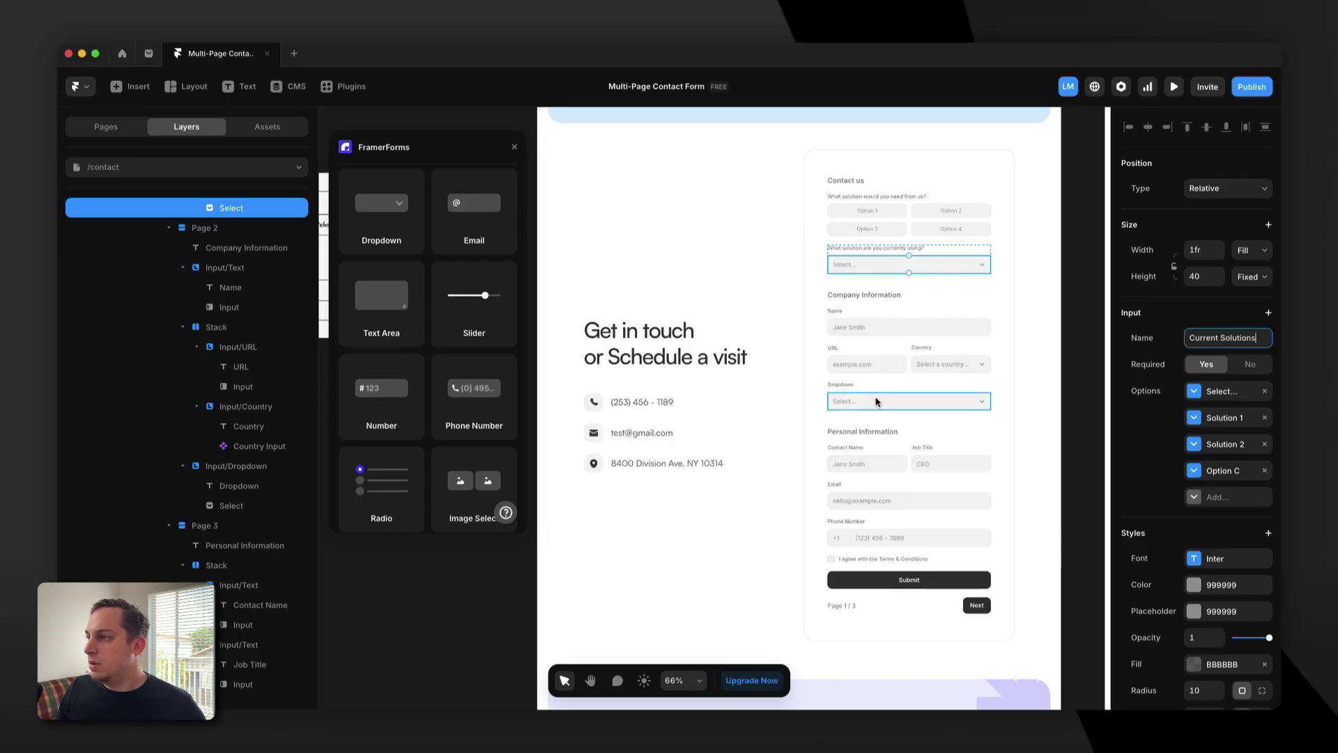
# Name the page-two Dropdown select 'Company Size'.
pyautogui.click(871, 401)
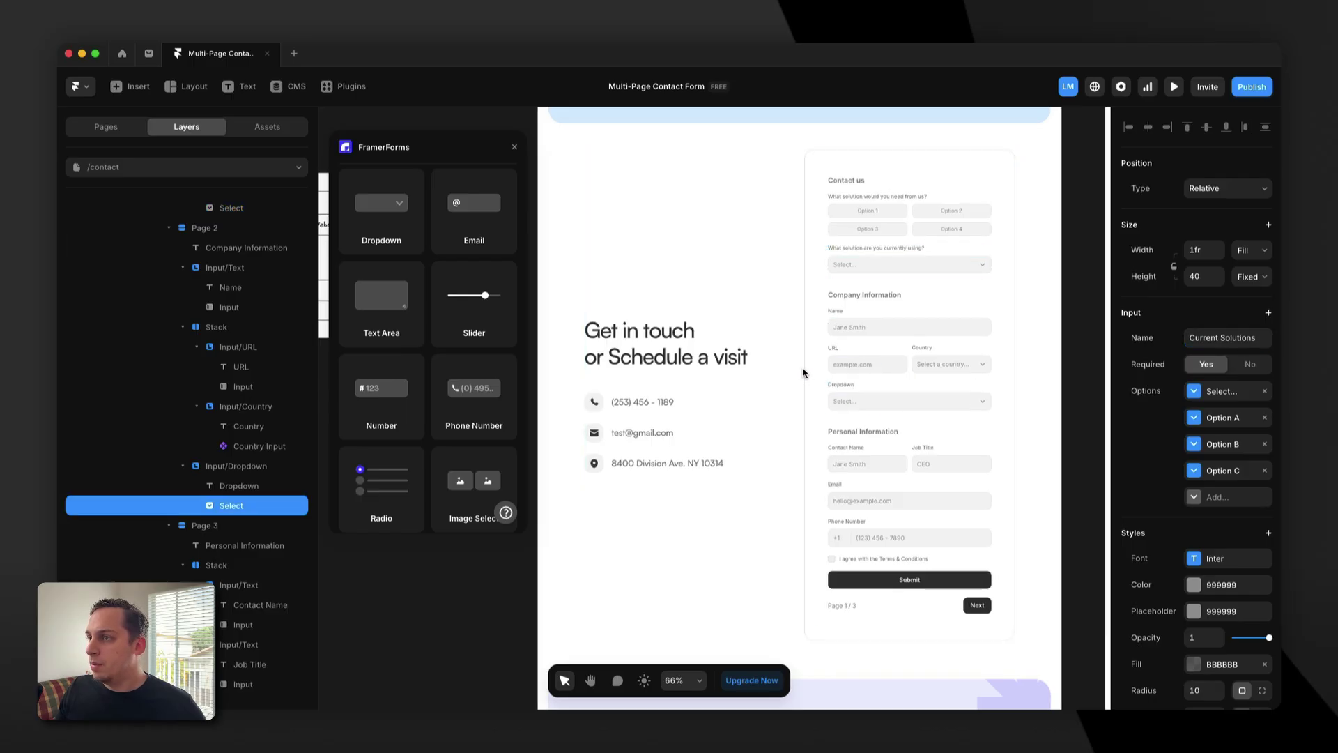
pyautogui.hscroll(-10, 802, 369)
pyautogui.hscroll(10, 807, 319)
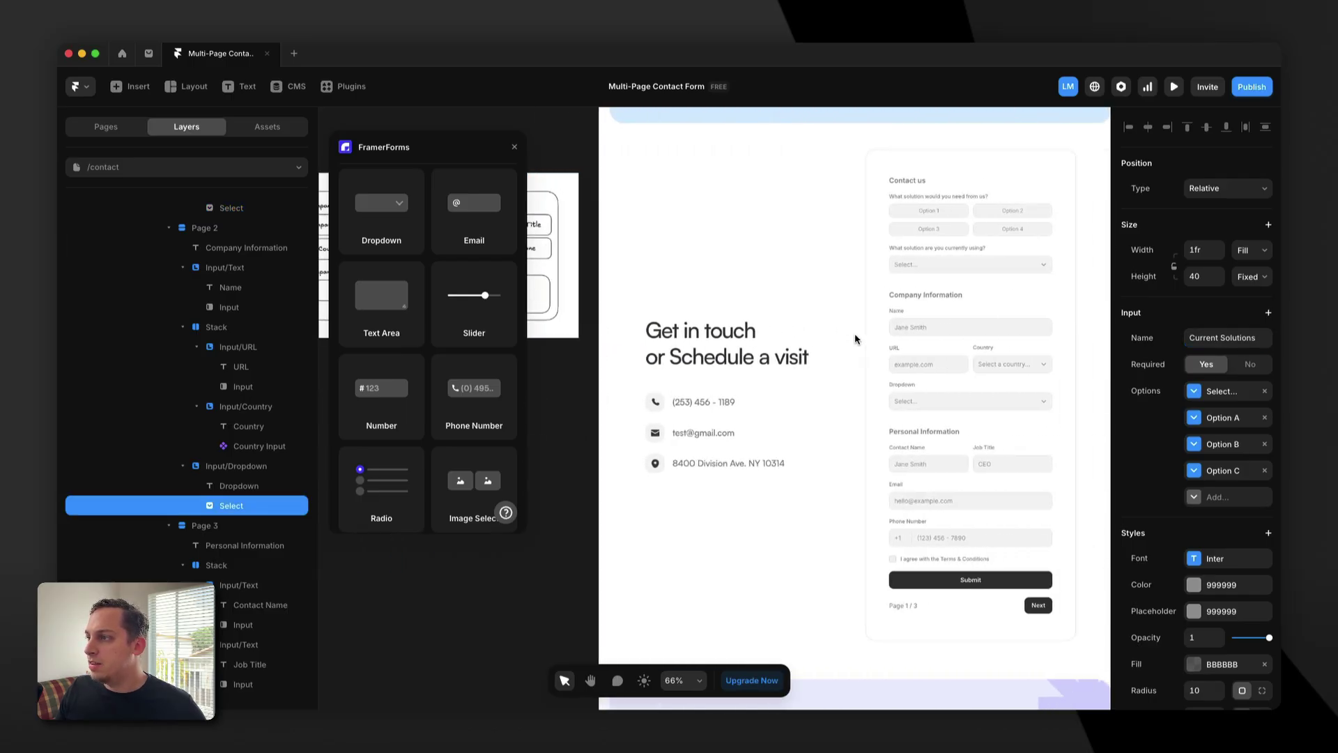
pyautogui.click(1243, 338)
pyautogui.write('Company Size')
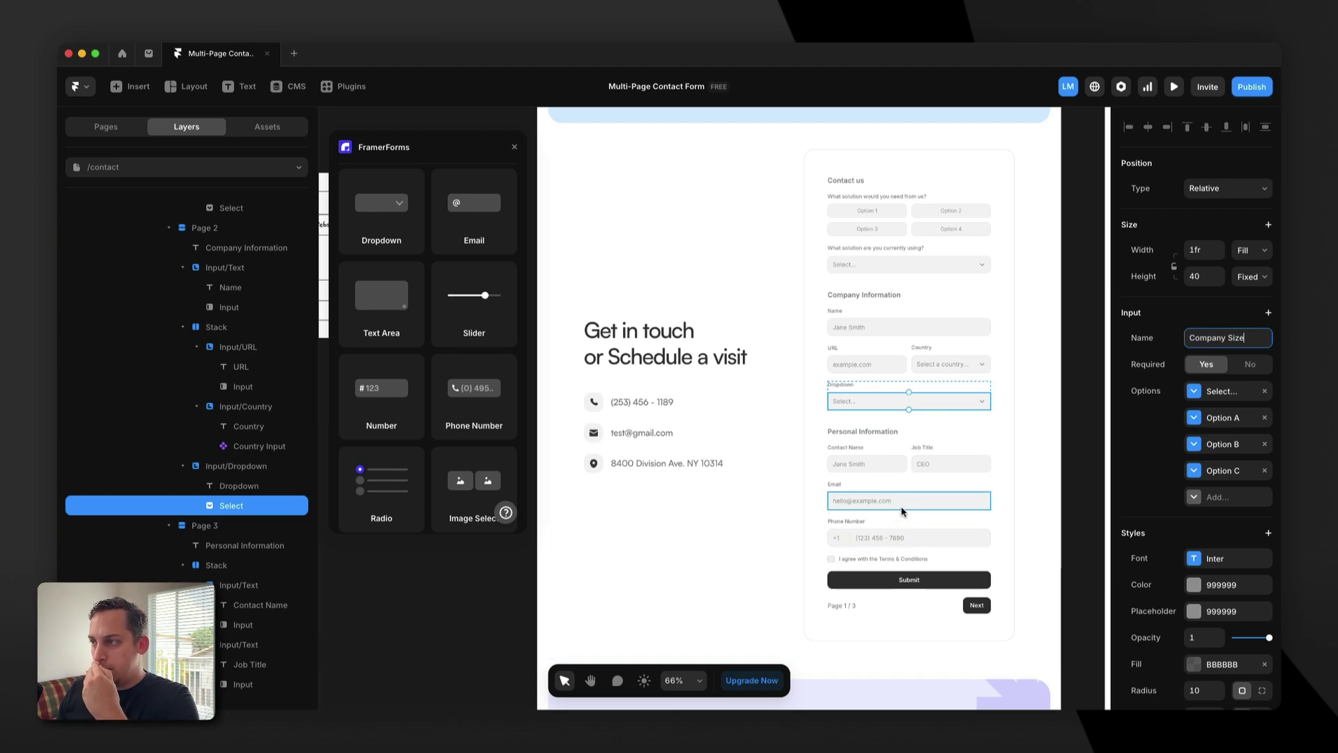
# Review the Email, Phone Number, Country, URL and Dropdown field settings.
pyautogui.click(902, 511)
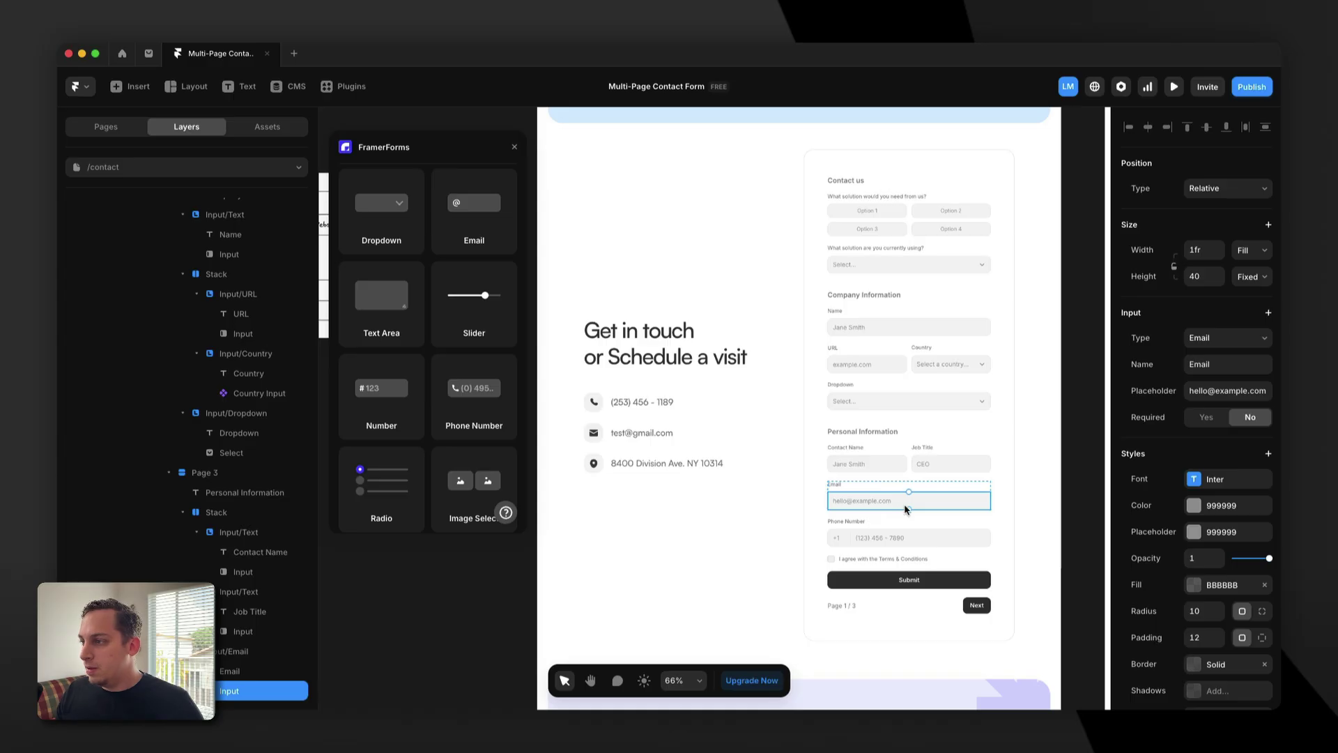
pyautogui.click(888, 537)
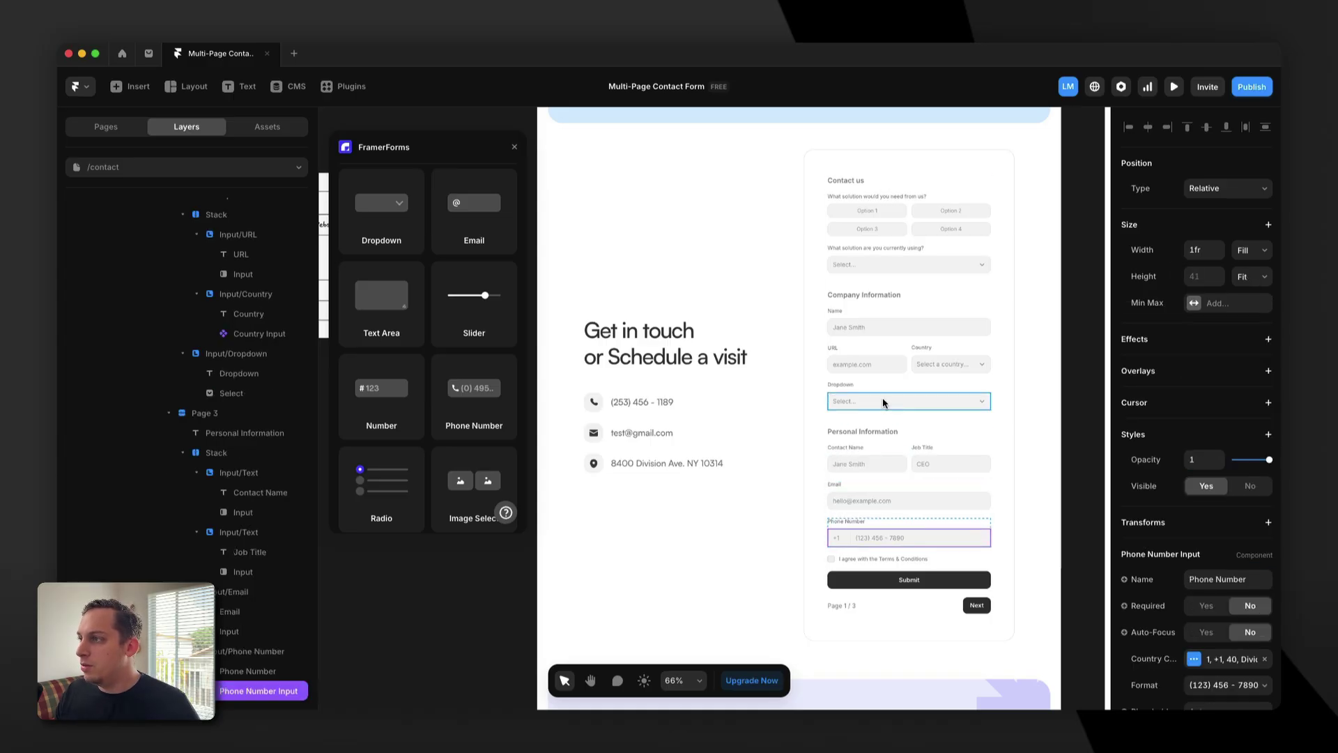
pyautogui.click(927, 363)
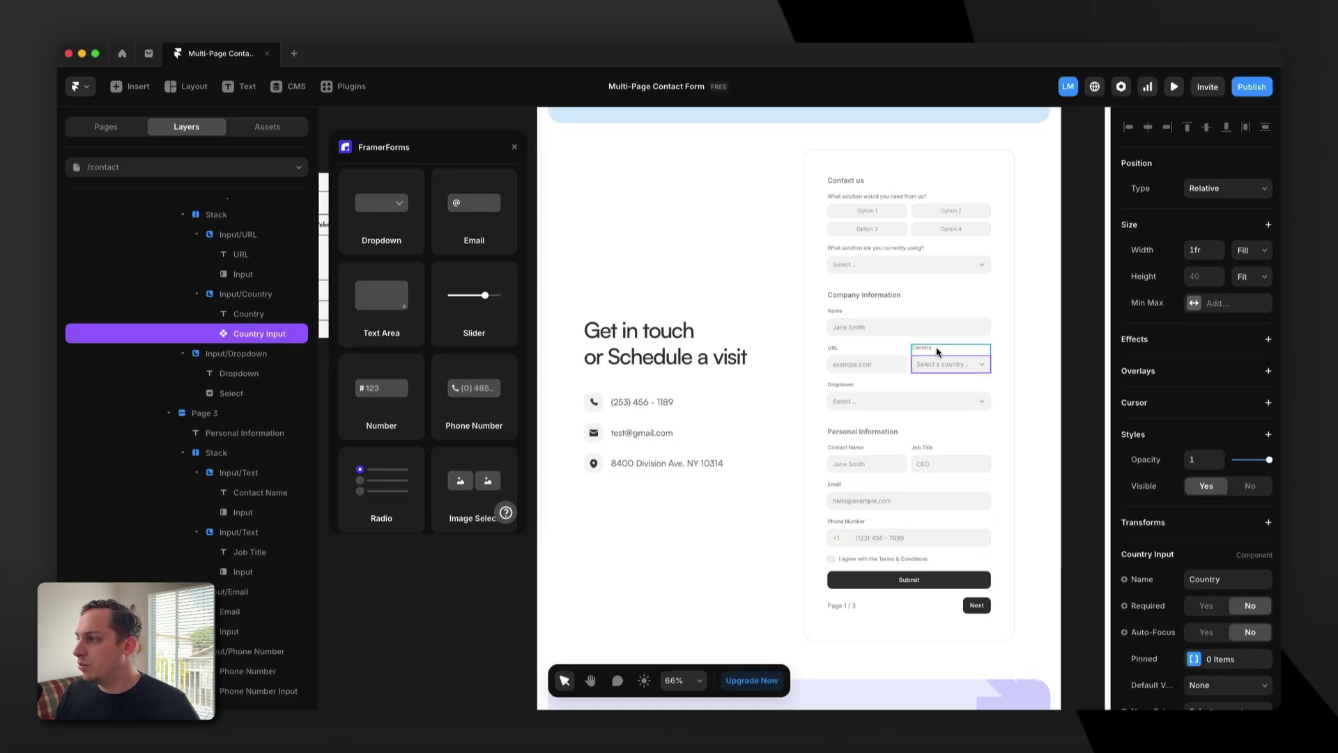
pyautogui.click(900, 507)
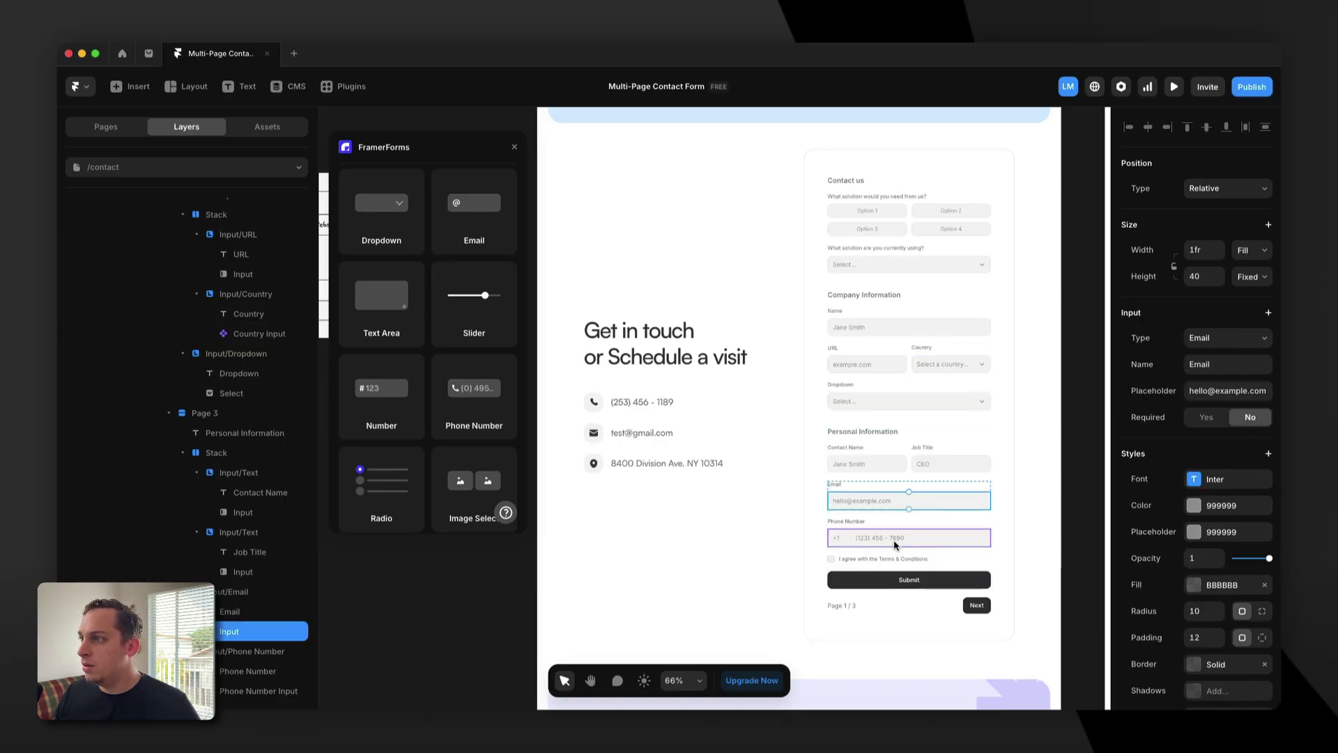
pyautogui.click(895, 543)
pyautogui.click(864, 403)
pyautogui.click(862, 368)
pyautogui.click(940, 368)
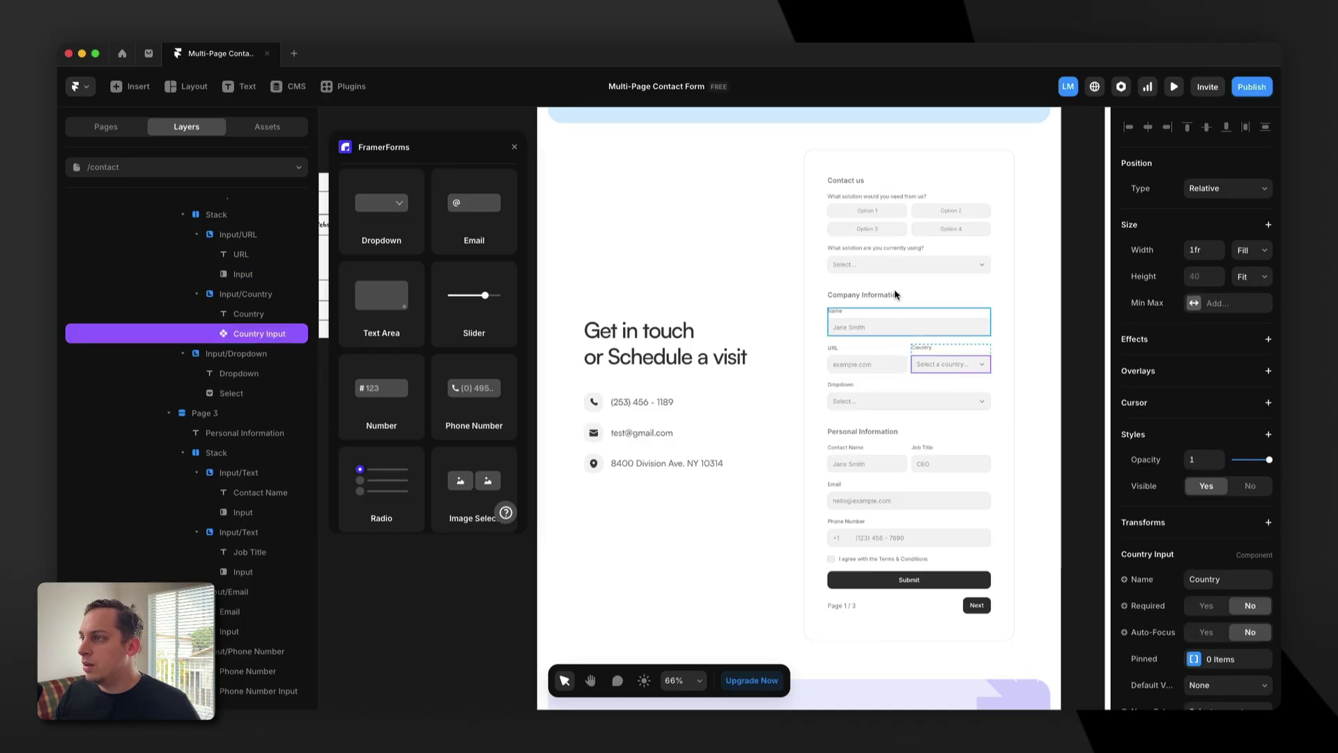
pyautogui.click(882, 271)
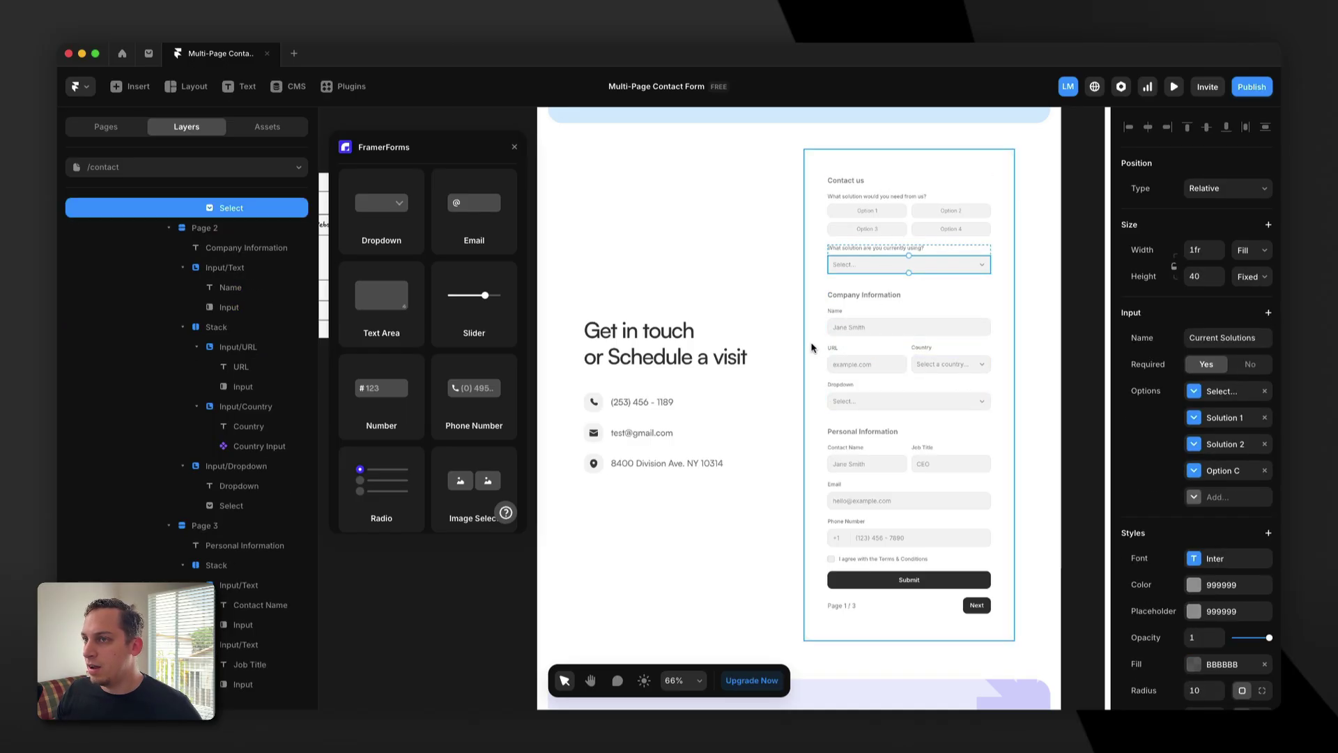
# Locate the wireframe reference form and select its dark Submit button.
pyautogui.hscroll(3, 785, 349)
pyautogui.scroll(2, 786, 349)
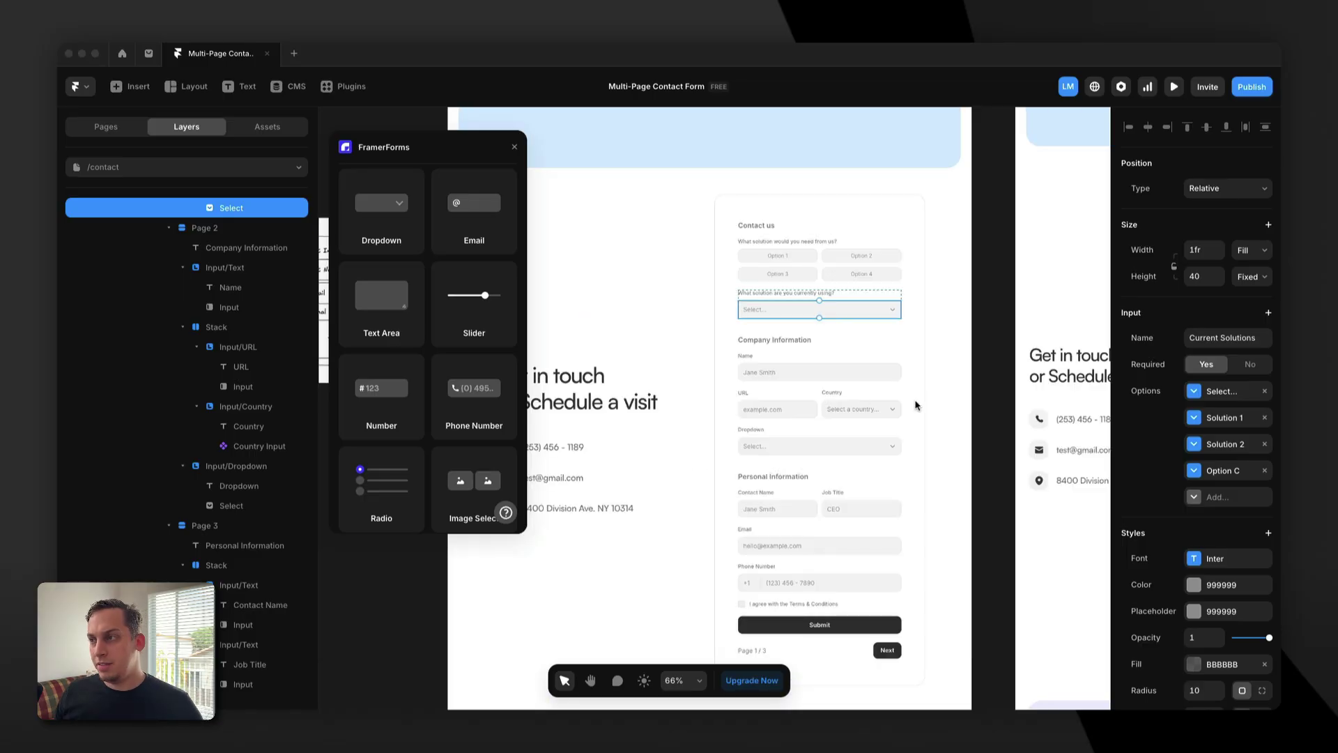
pyautogui.click(762, 243)
pyautogui.click(752, 227)
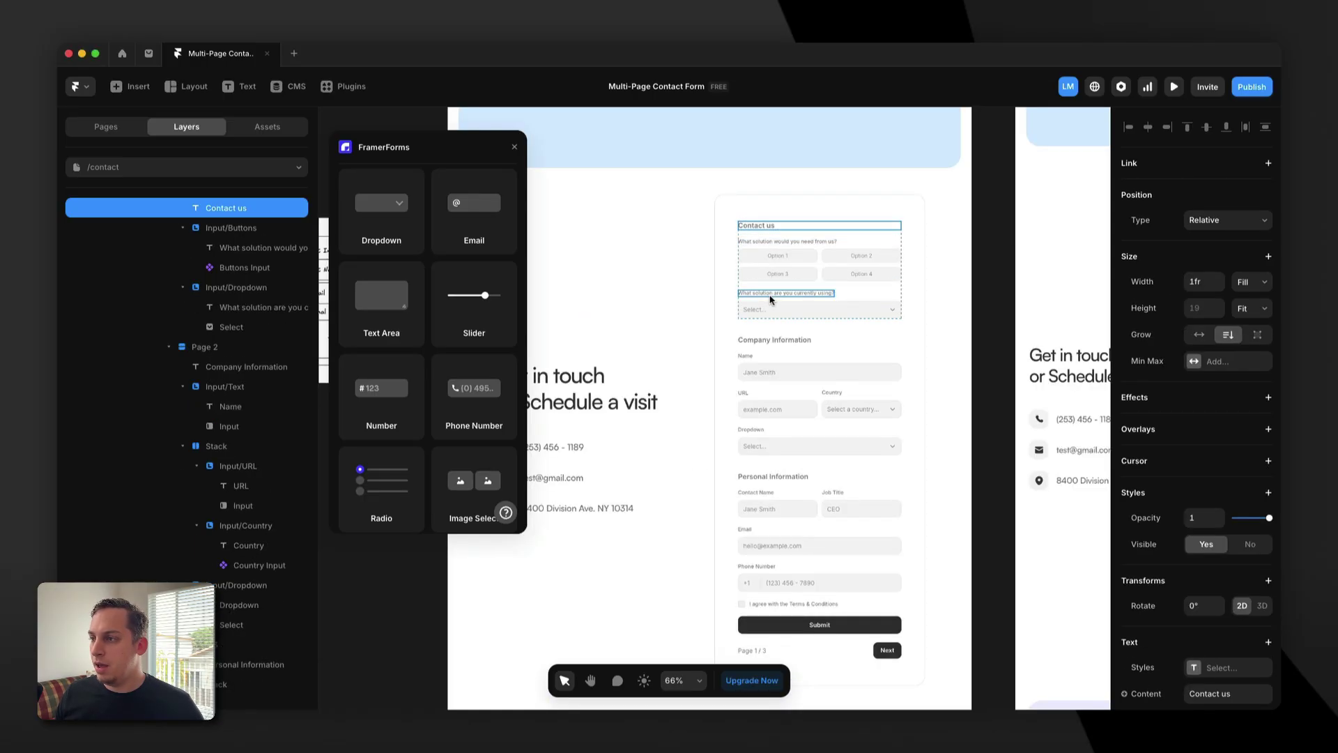
pyautogui.hscroll(10, 780, 431)
pyautogui.scroll(3, 780, 430)
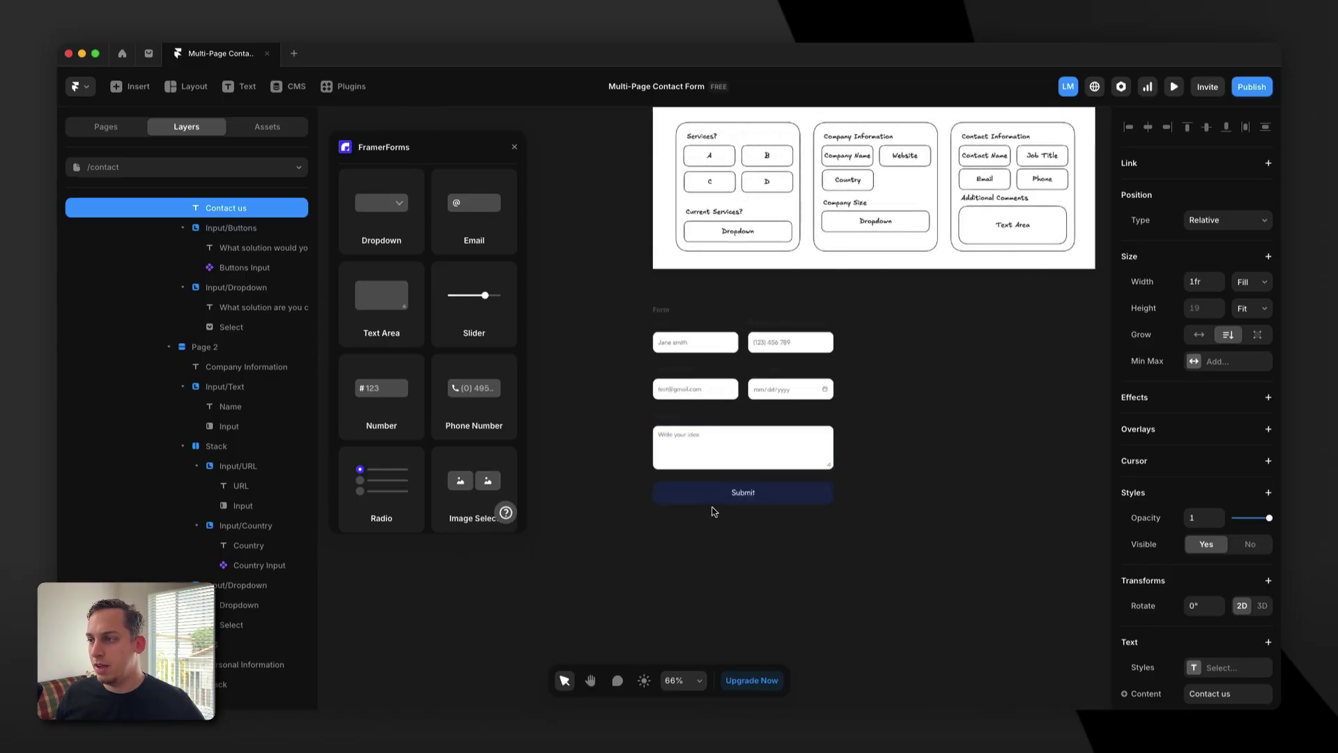
pyautogui.click(711, 506)
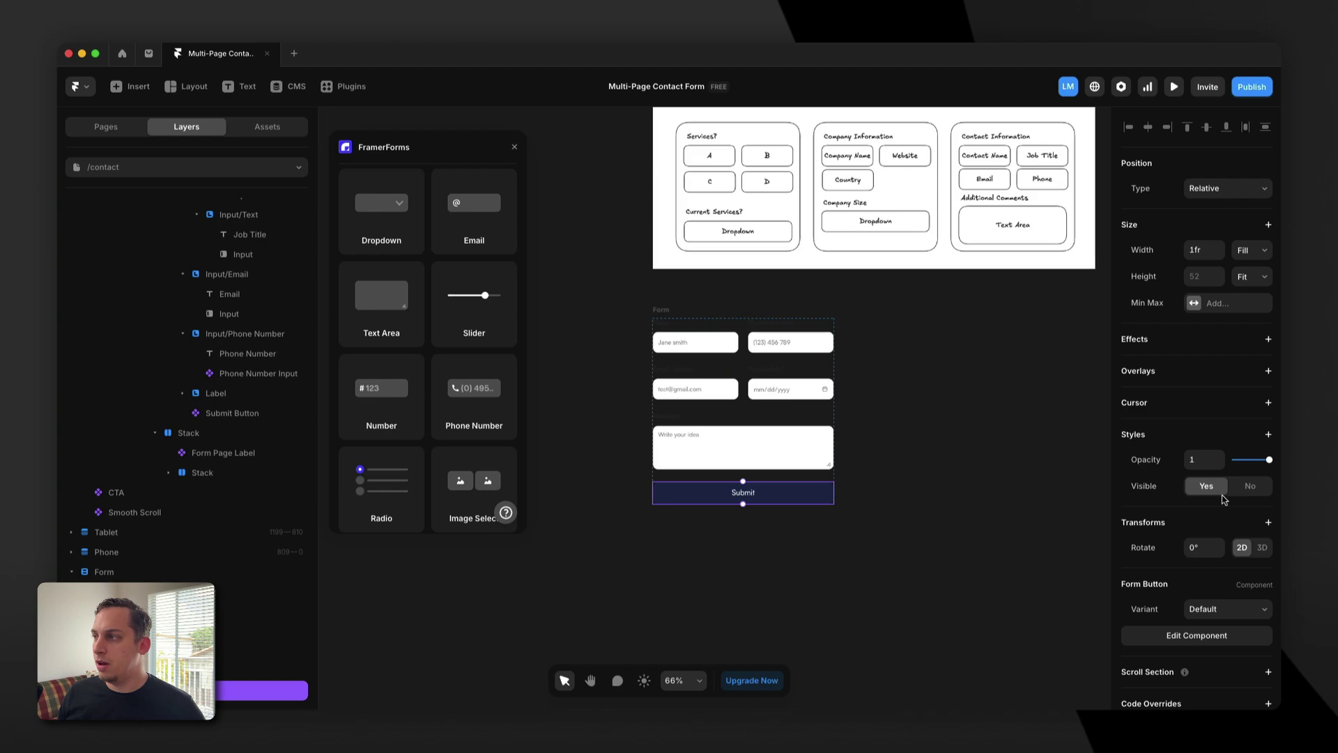
# Inspect the reference Submit button's component styling, then return to the Contact page.
pyautogui.scroll(-2, 1223, 499)
pyautogui.doubleClick(783, 493)
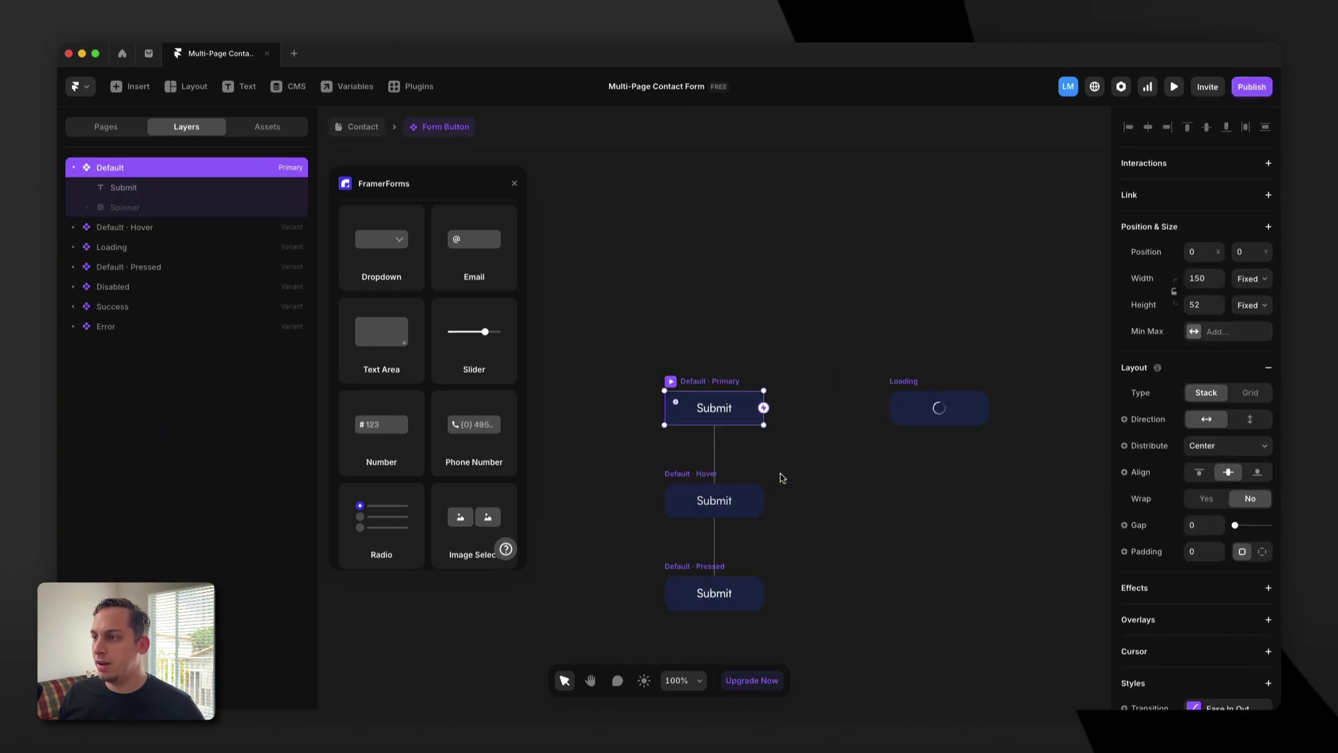
pyautogui.scroll(-5, 1229, 533)
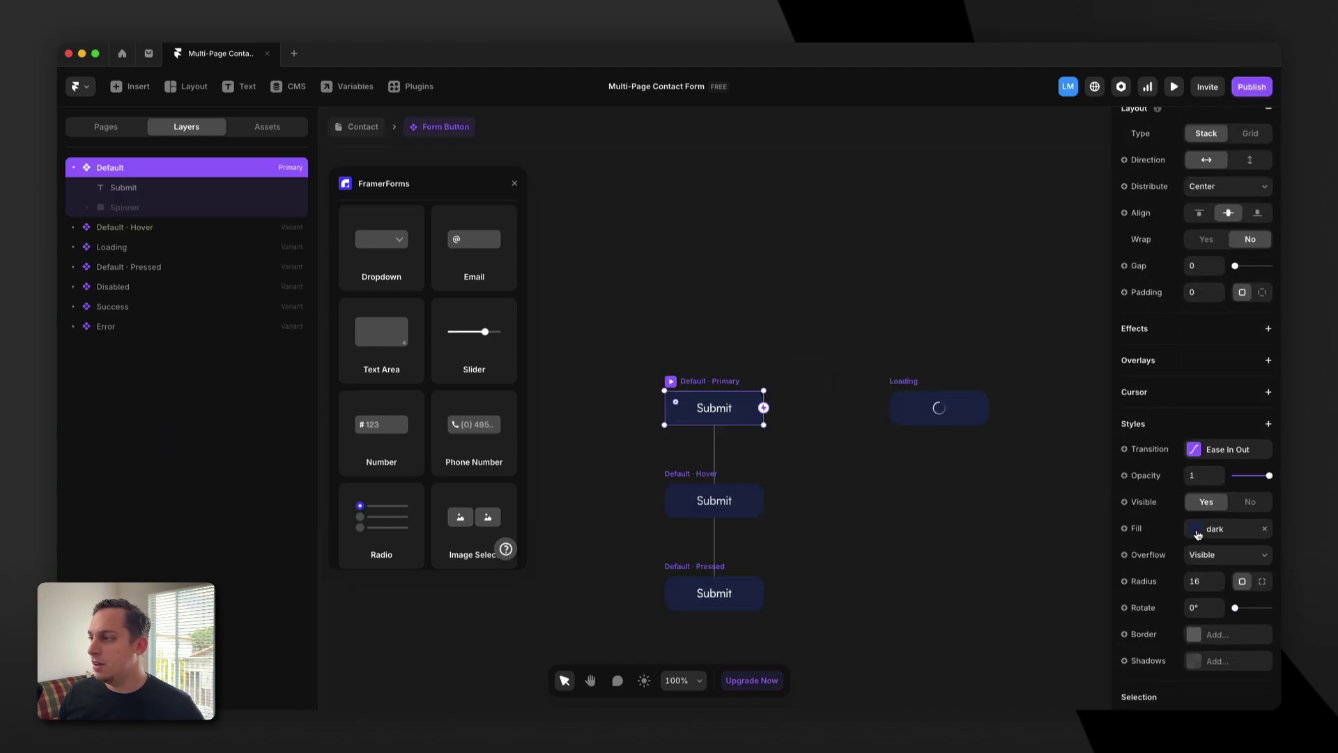
pyautogui.click(359, 127)
# Set the contact form Submit button's Default · Primary fill to the 'dark' color style.
pyautogui.hscroll(10, 844, 338)
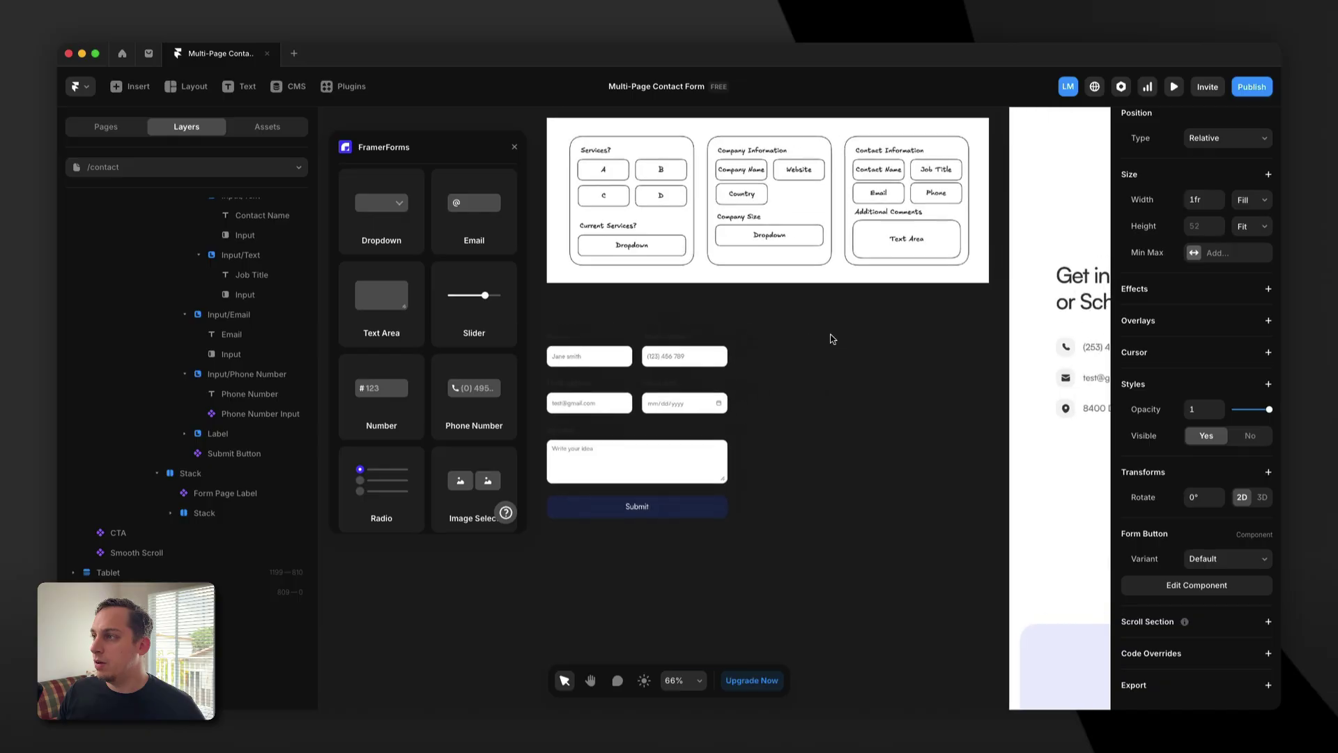
pyautogui.hscroll(5, 827, 339)
pyautogui.click(772, 577)
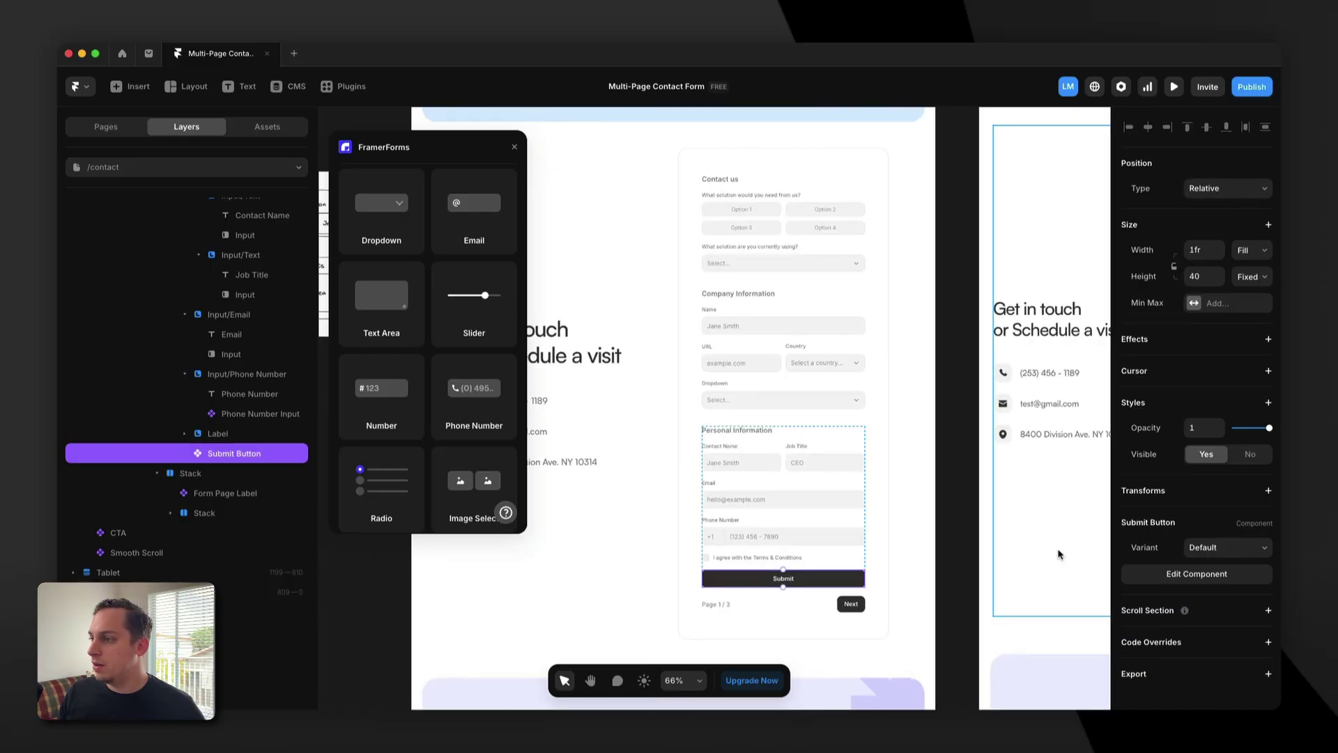
pyautogui.doubleClick(771, 577)
pyautogui.click(702, 444)
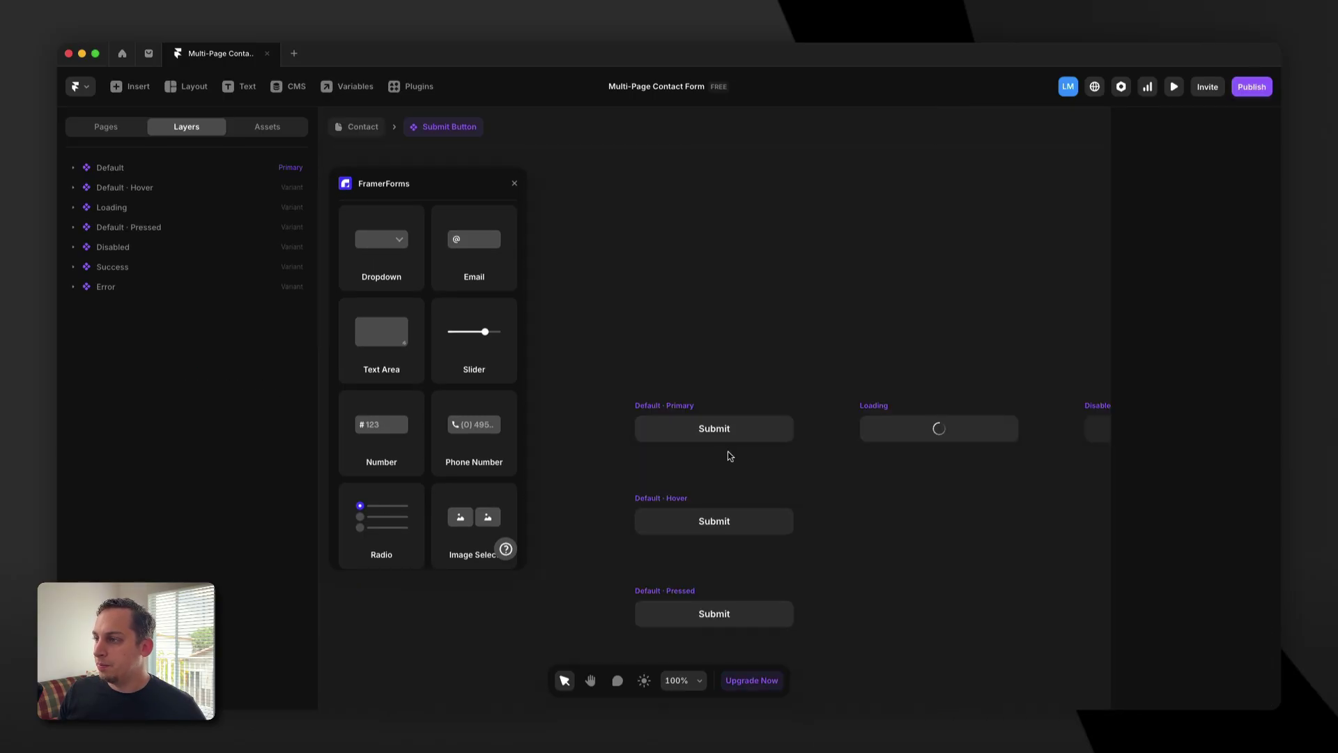
pyautogui.click(635, 411)
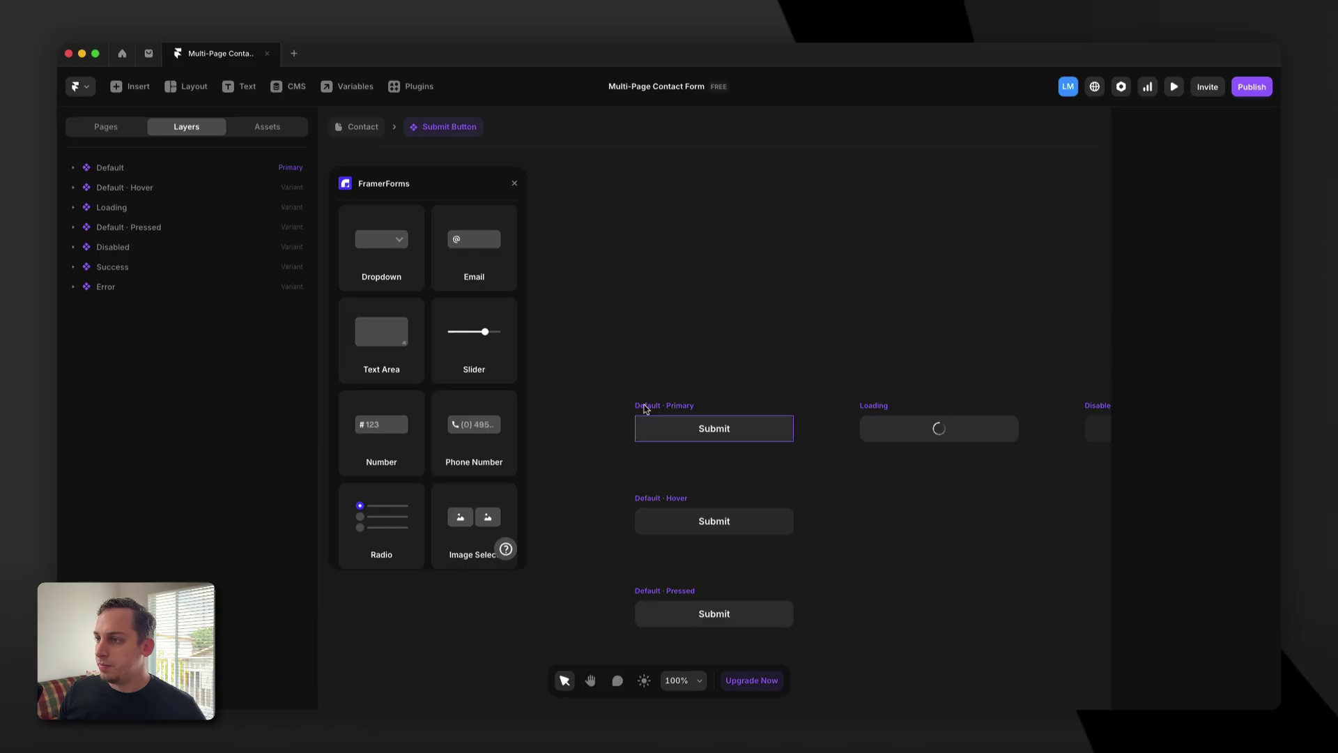
pyautogui.scroll(-8, 1191, 523)
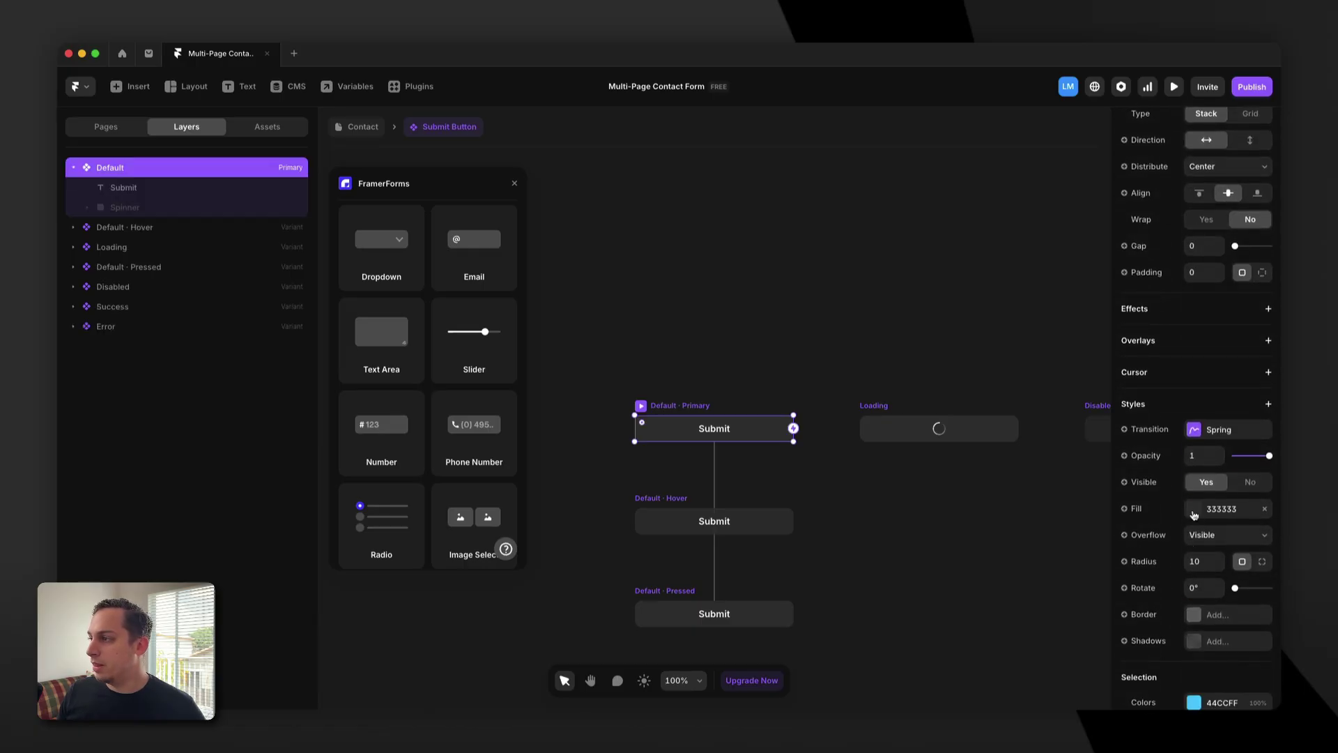
pyautogui.click(1194, 509)
pyautogui.click(979, 592)
pyautogui.click(706, 344)
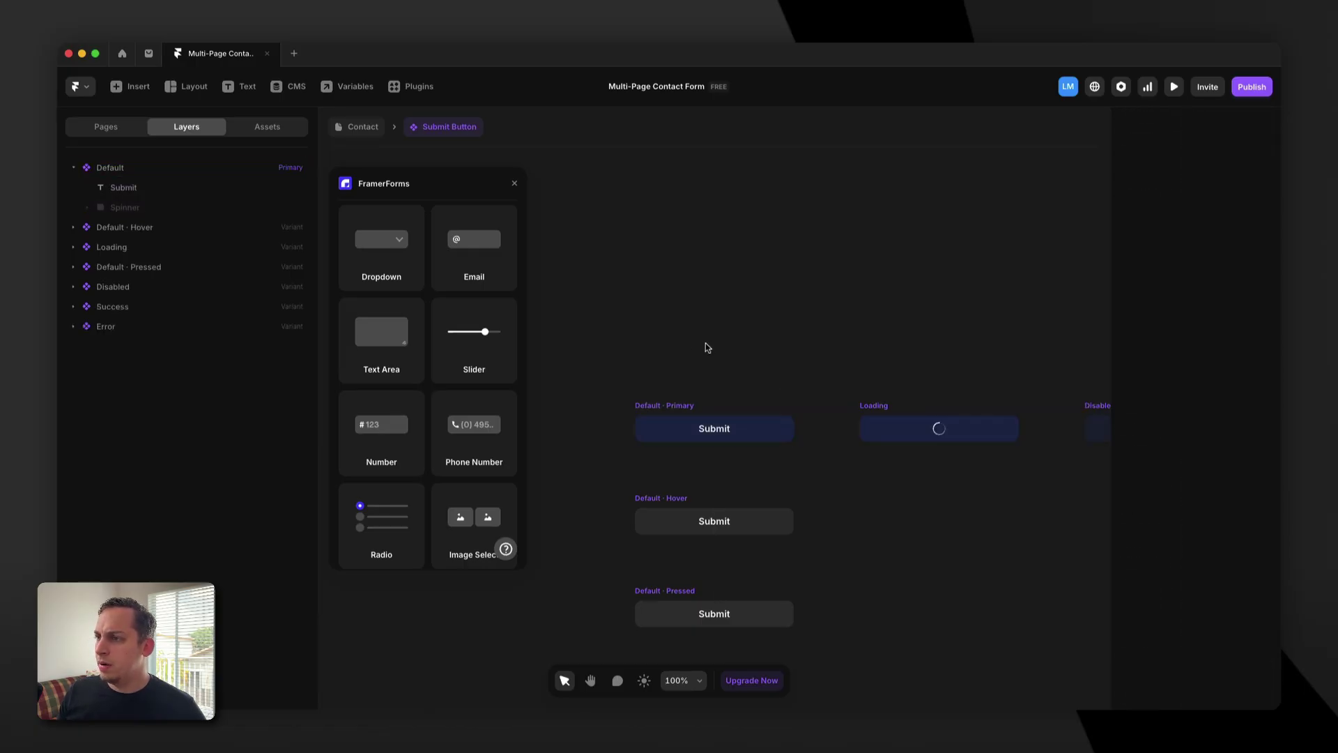
pyautogui.click(359, 127)
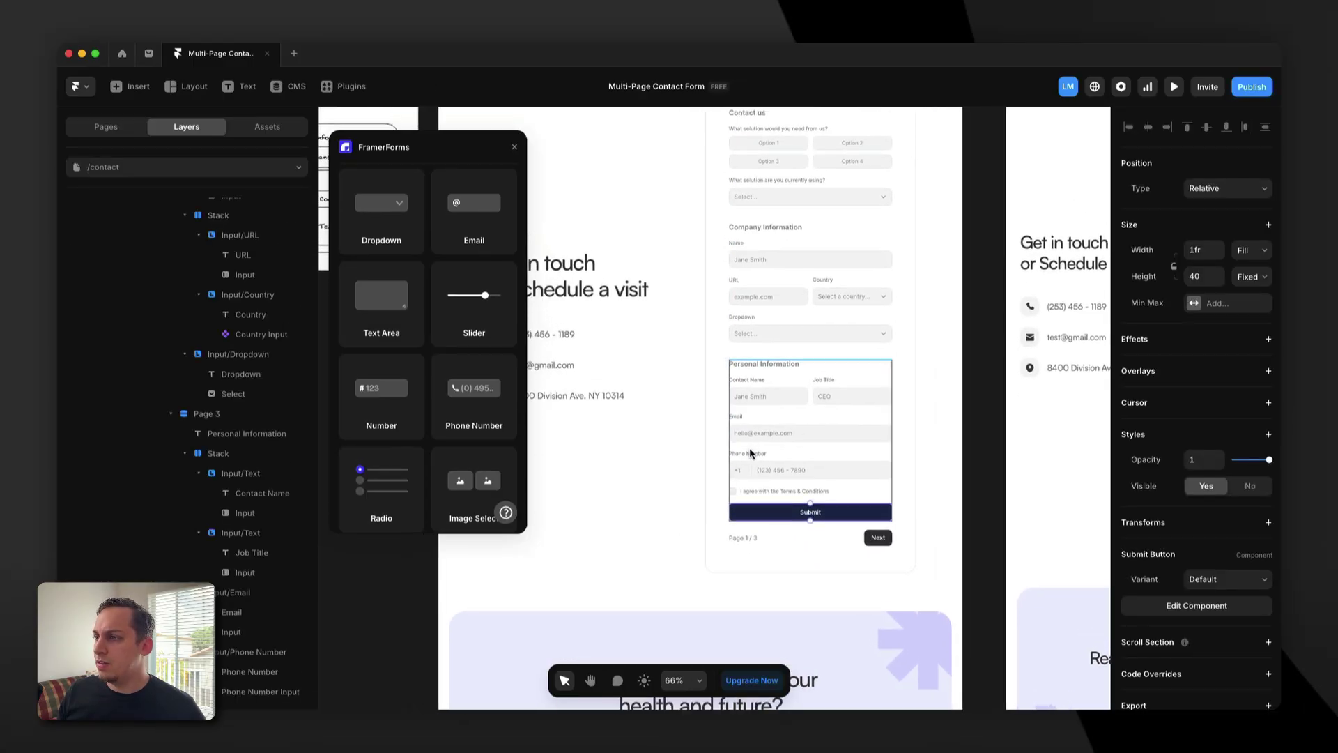
# Apply Heading 5 to the Contact us, Company Information and Personal Information titles, then preview.
pyautogui.click(747, 363)
pyautogui.keyDown('shift'); pyautogui.click(750, 229); pyautogui.keyUp('shift')
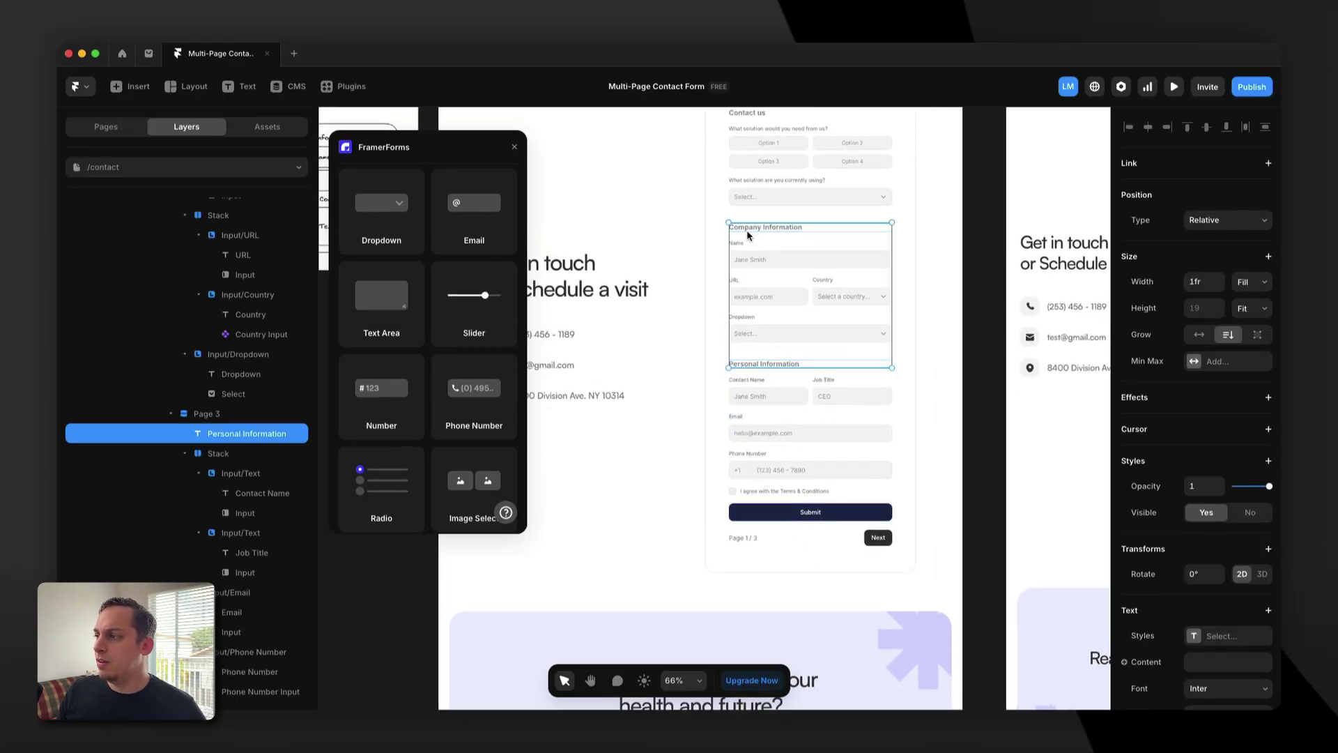
pyautogui.scroll(2, 752, 220)
pyautogui.keyDown('shift'); pyautogui.click(760, 200); pyautogui.keyUp('shift')
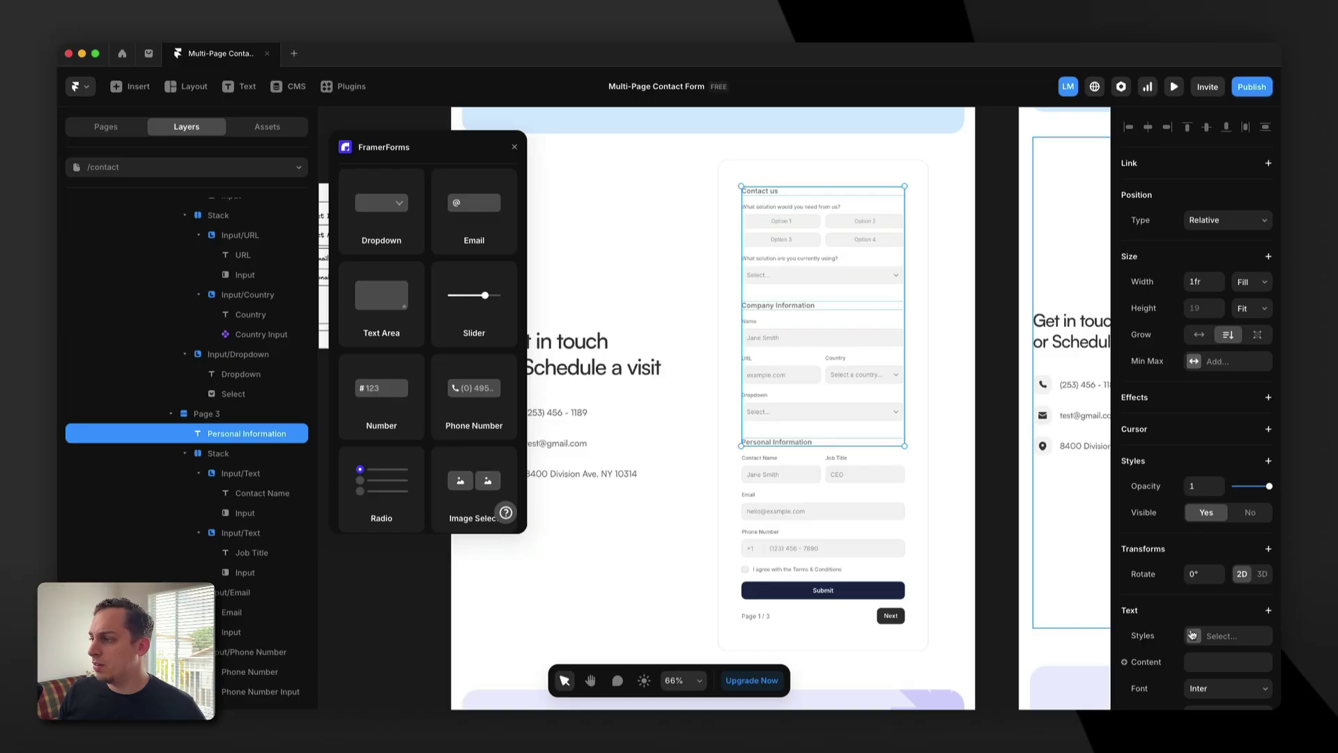
pyautogui.click(1221, 635)
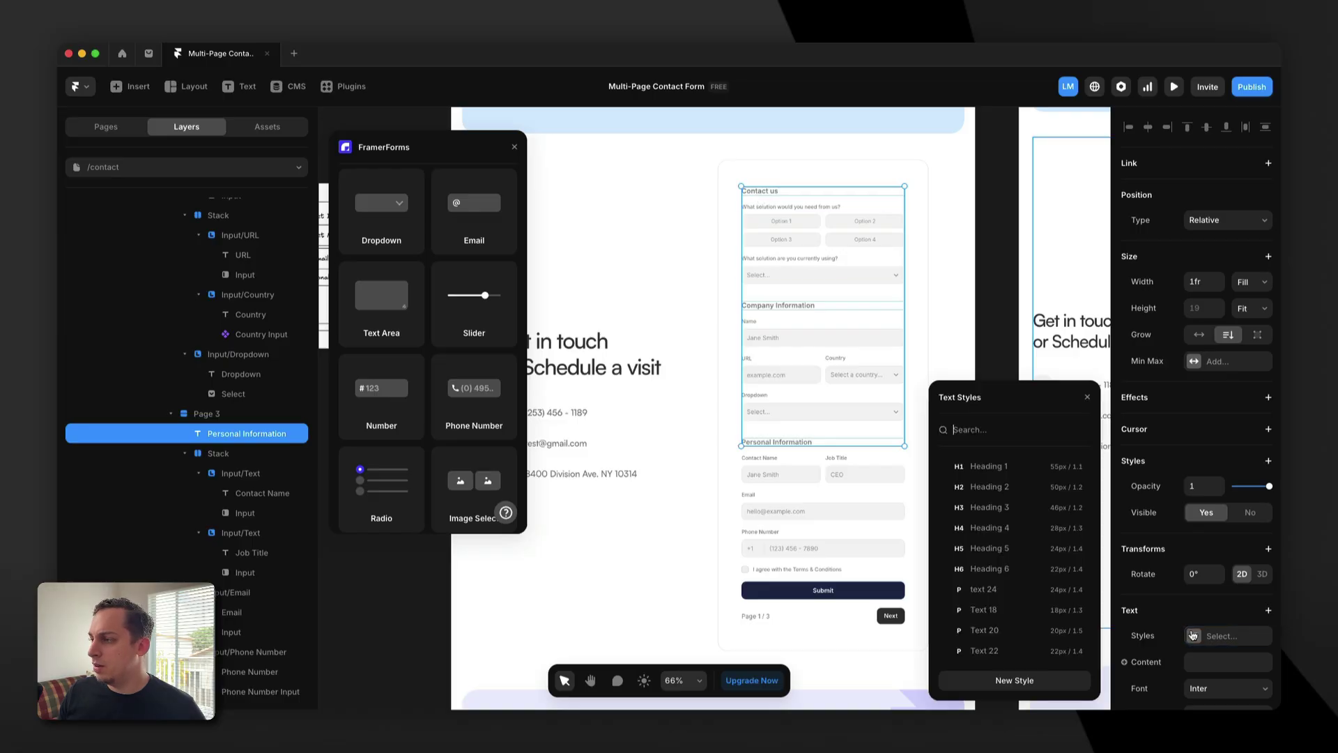
pyautogui.click(1006, 530)
pyautogui.click(1000, 549)
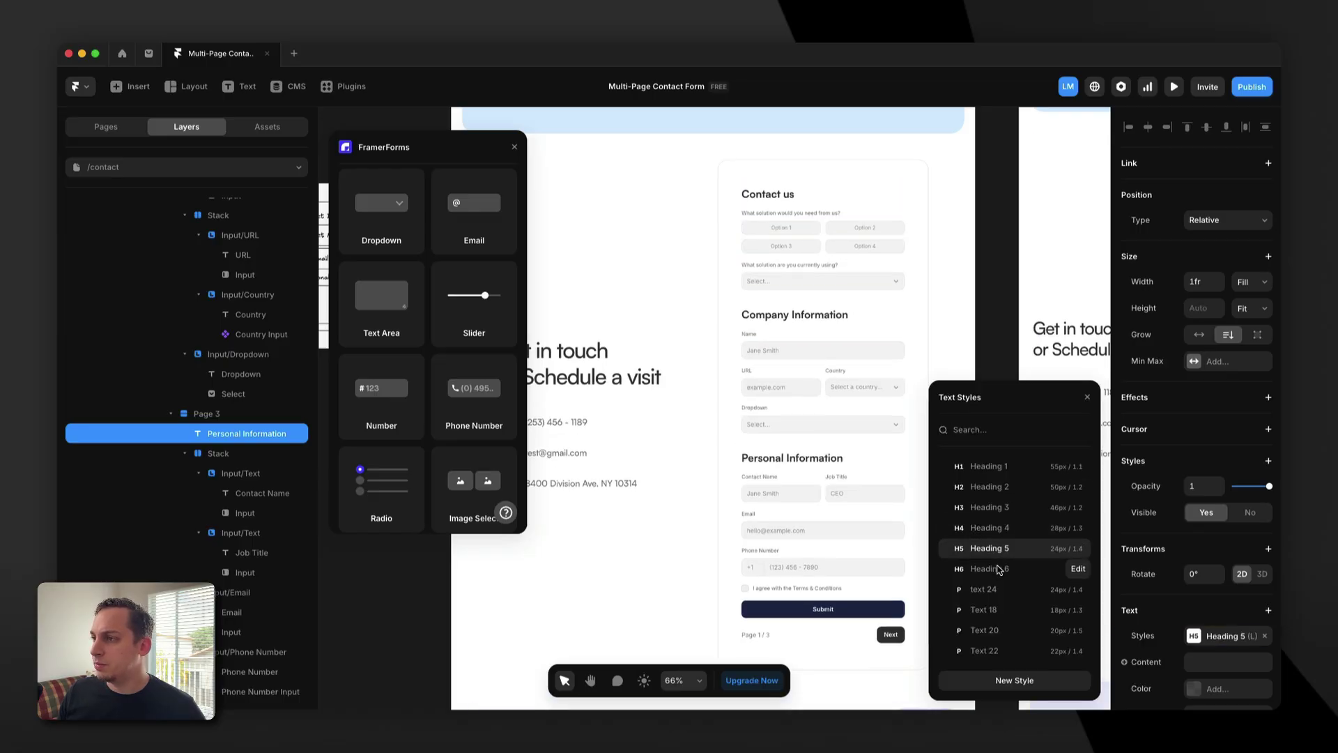
pyautogui.press('super+p')
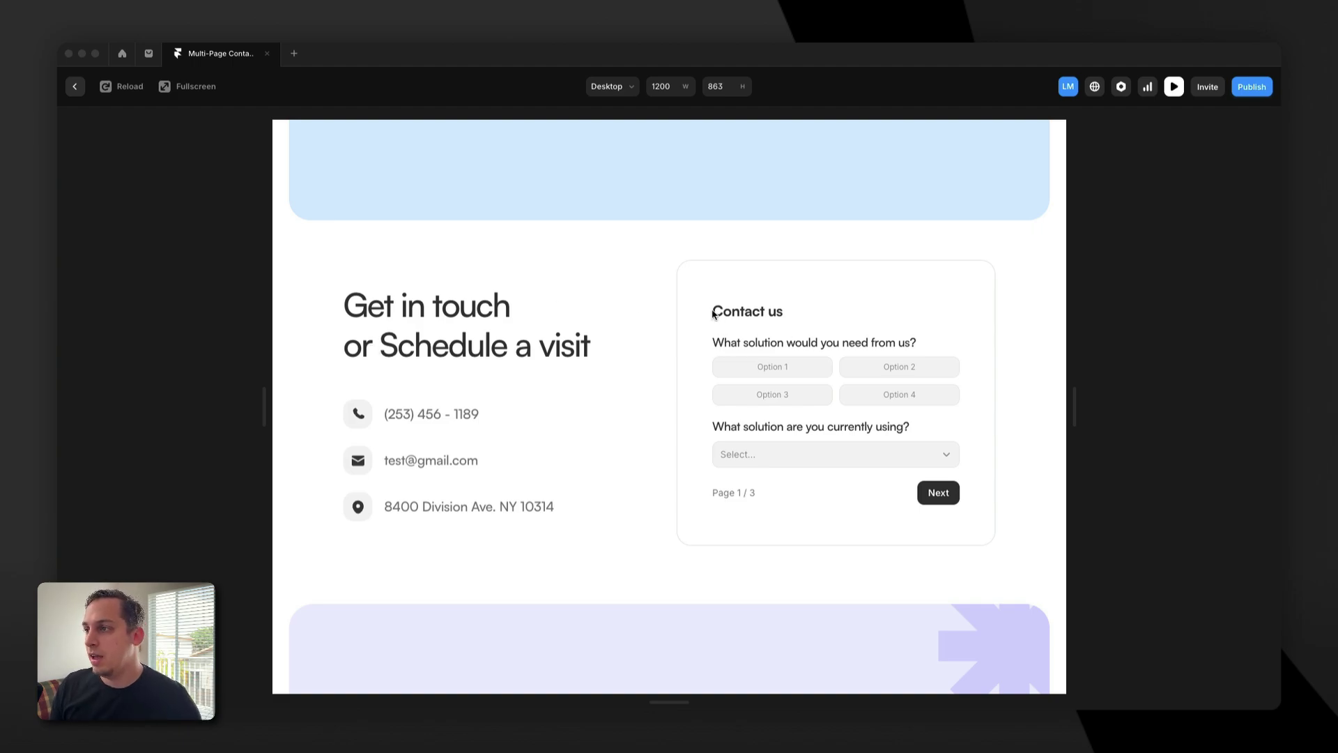
# On the first preview page, choose Option 1 and Option 4, pick Solution 2, and continue.
pyautogui.click(716, 345)
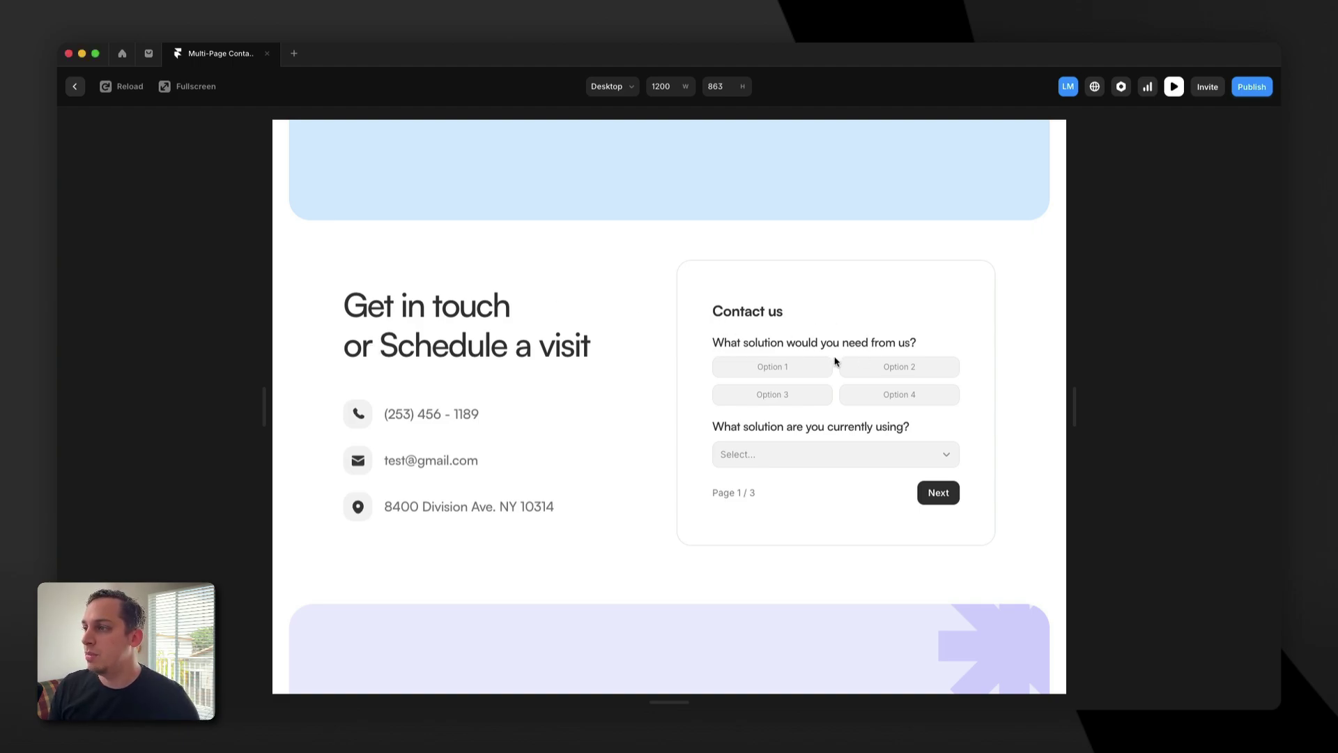
pyautogui.click(786, 365)
pyautogui.click(880, 396)
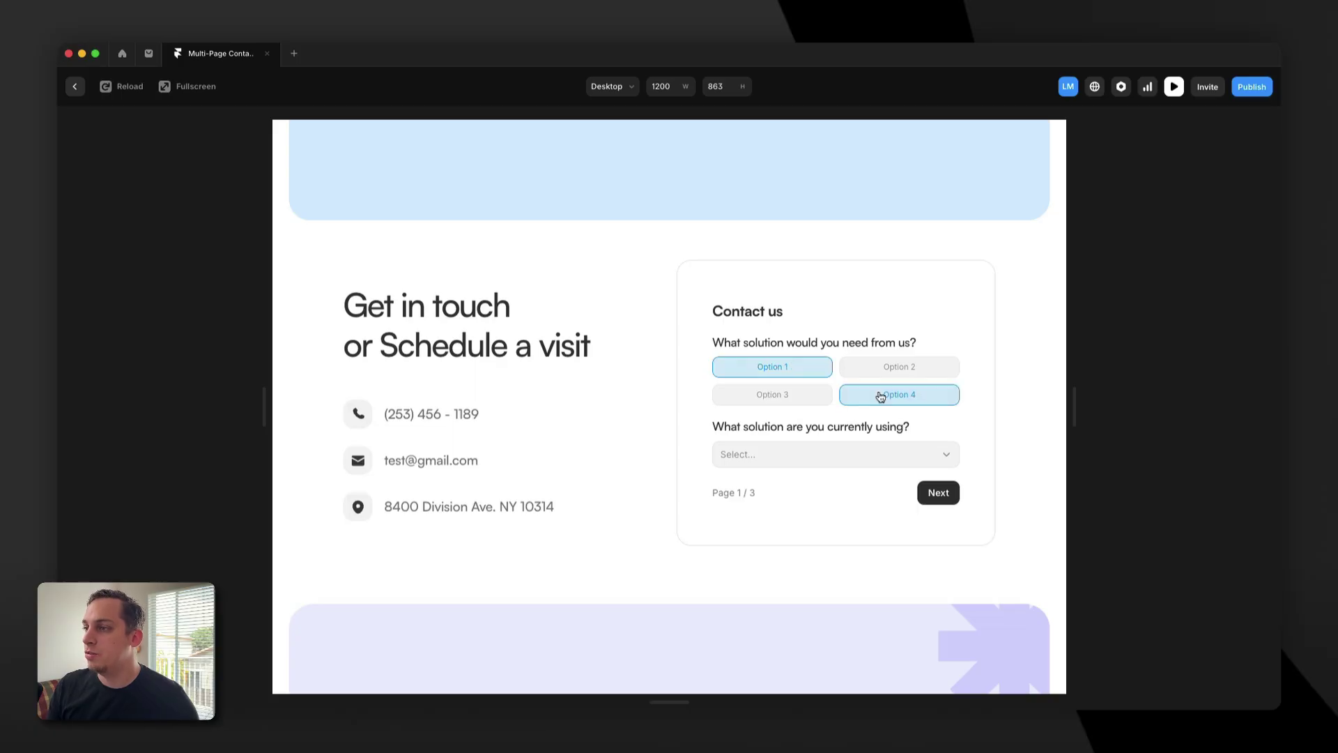
pyautogui.click(847, 452)
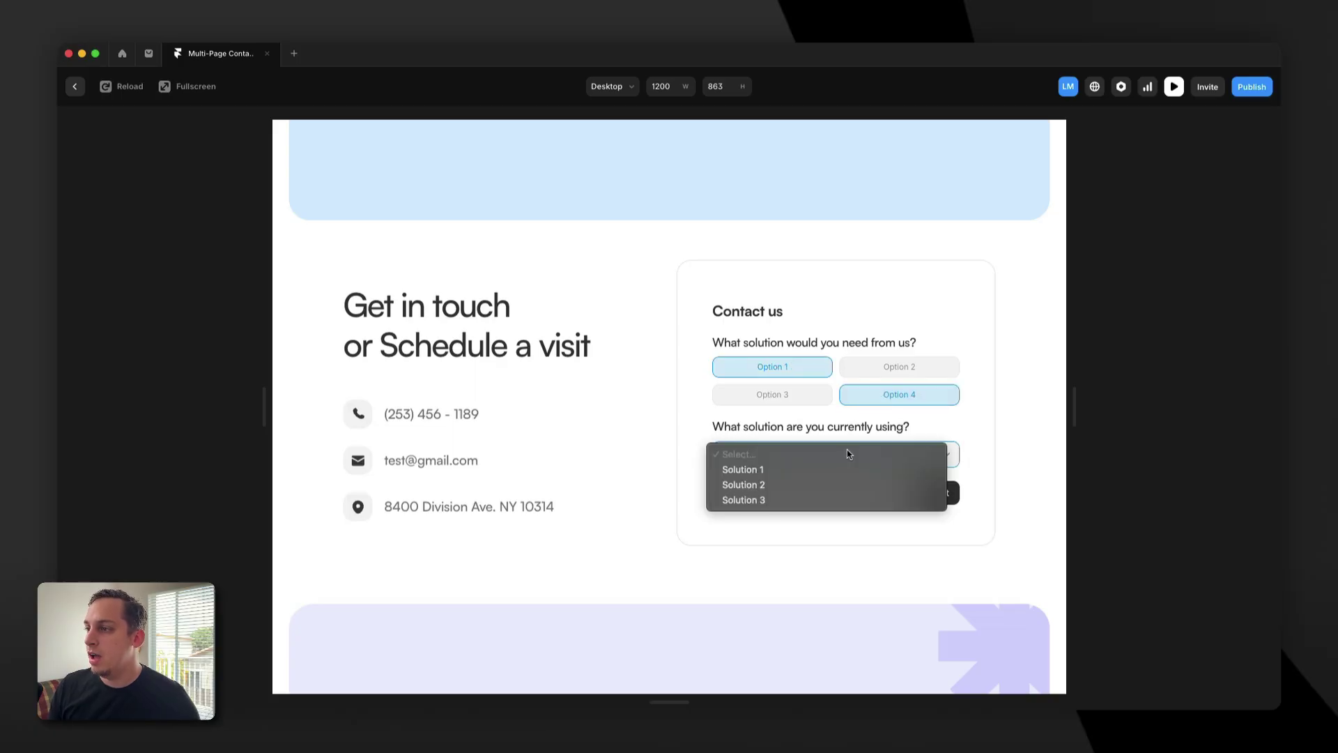
pyautogui.click(784, 484)
pyautogui.click(939, 493)
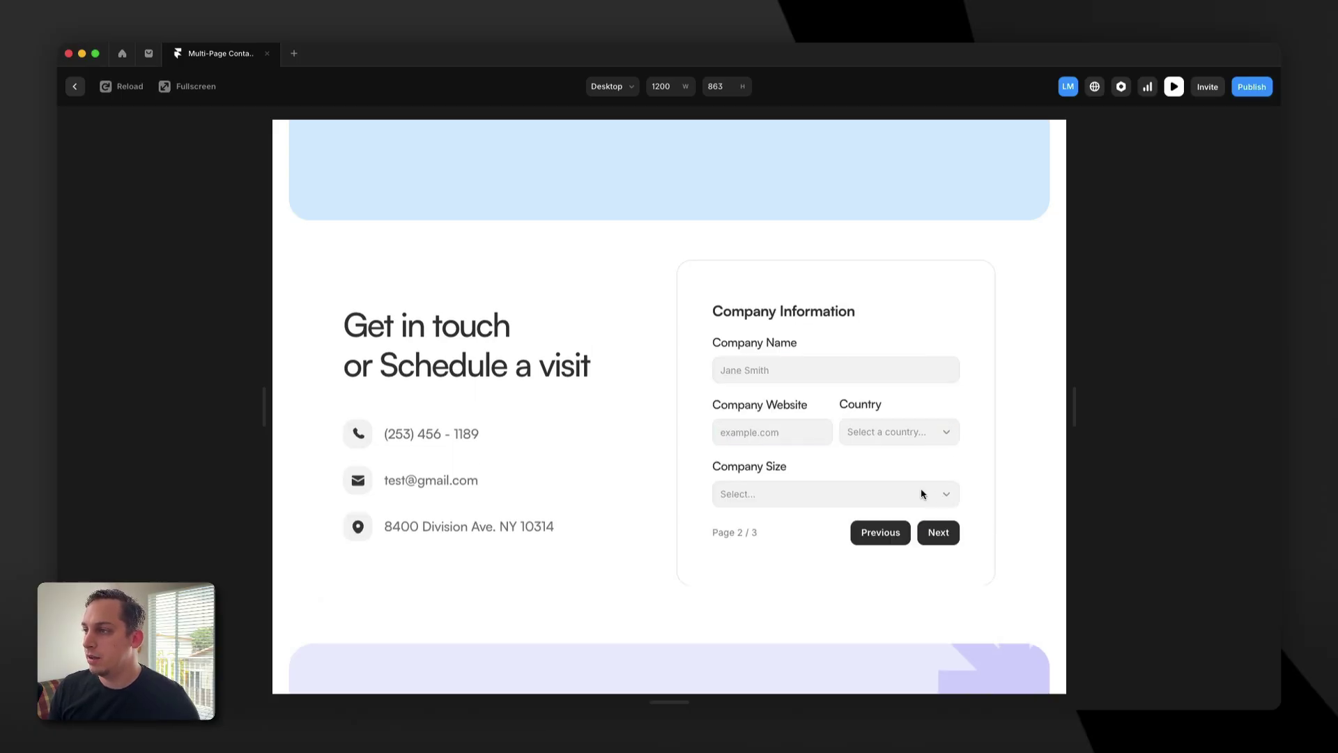
# Enter Framer as company name and website, Azerbaijan, size 10-30, and continue to page 3.
pyautogui.click(786, 375)
pyautogui.write('Framer')
pyautogui.click(779, 430)
pyautogui.write('framer.com')
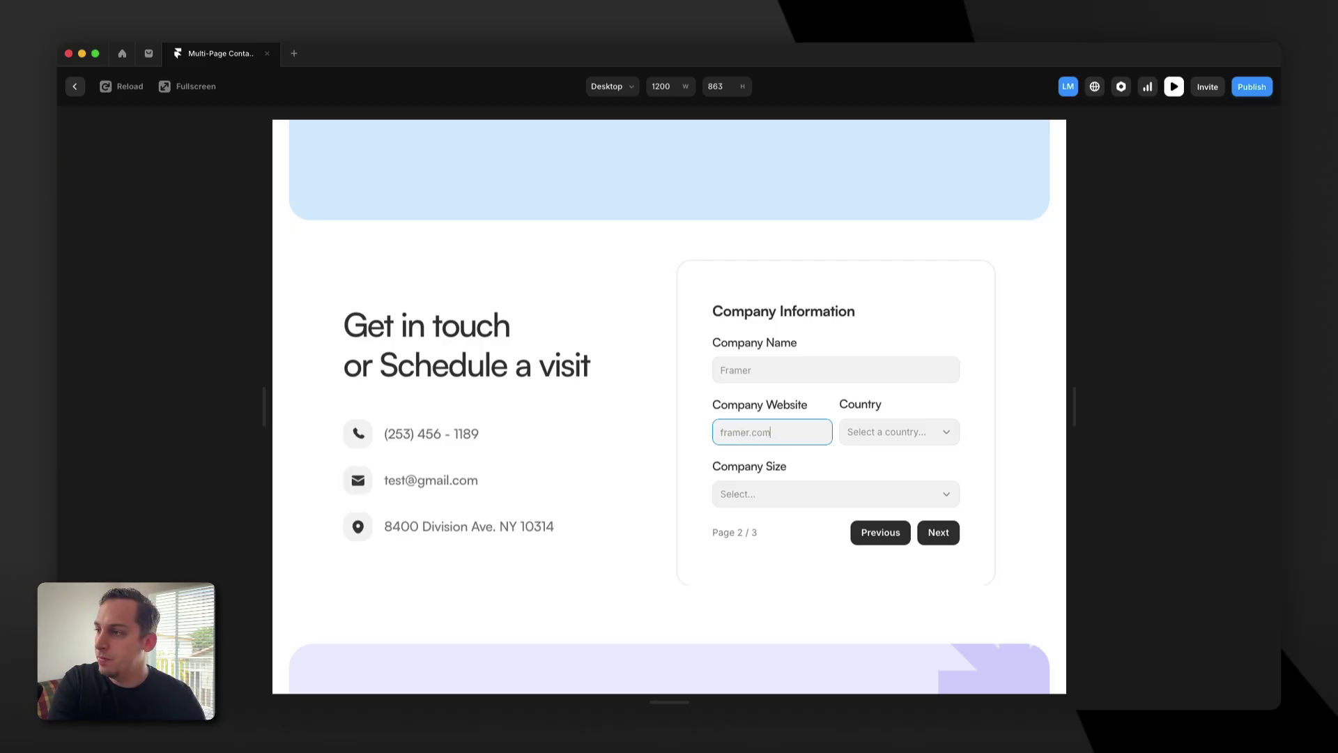
pyautogui.click(877, 427)
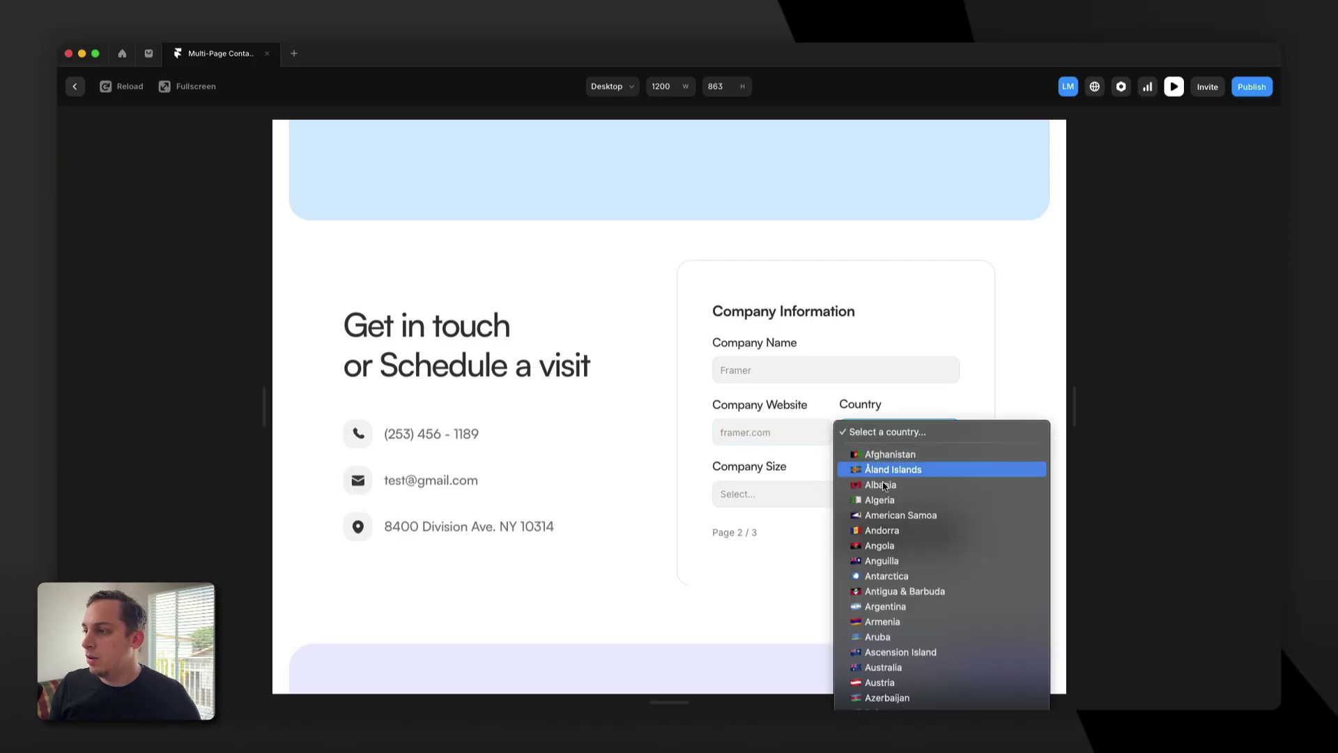
pyautogui.click(903, 506)
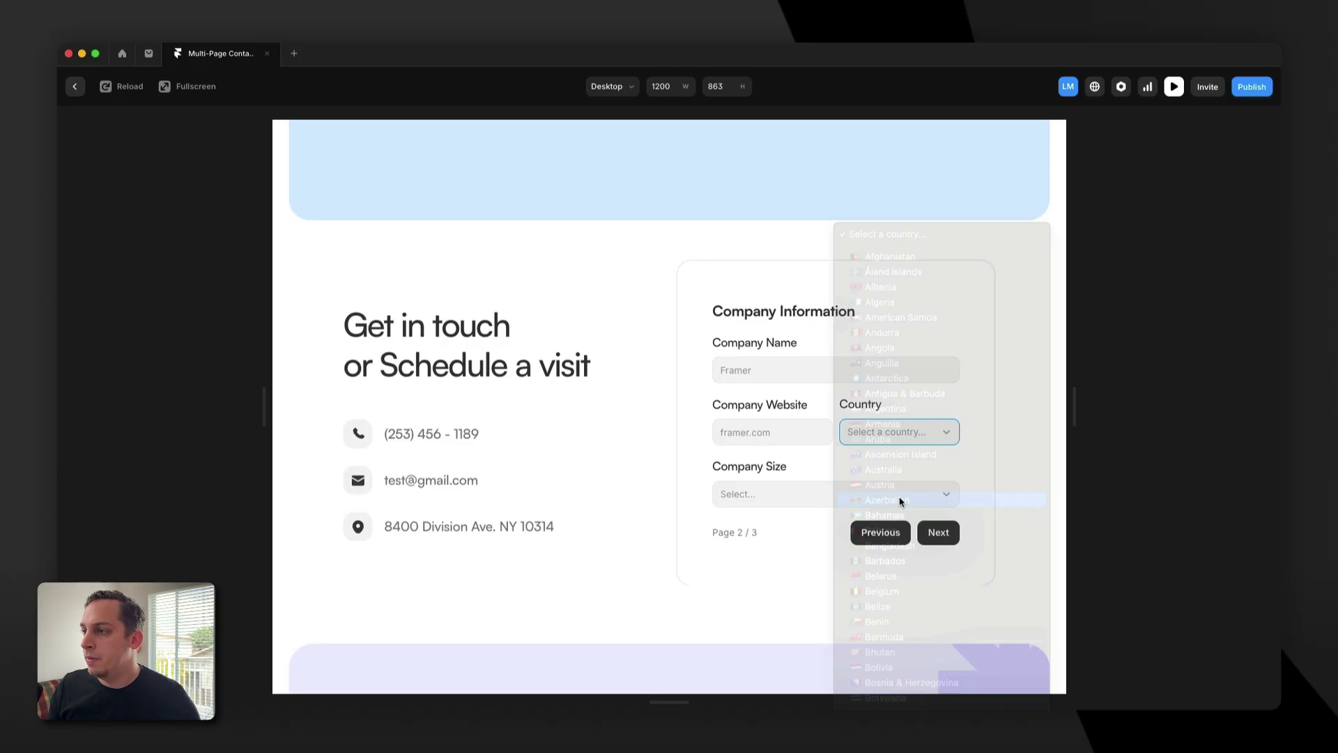
pyautogui.click(835, 497)
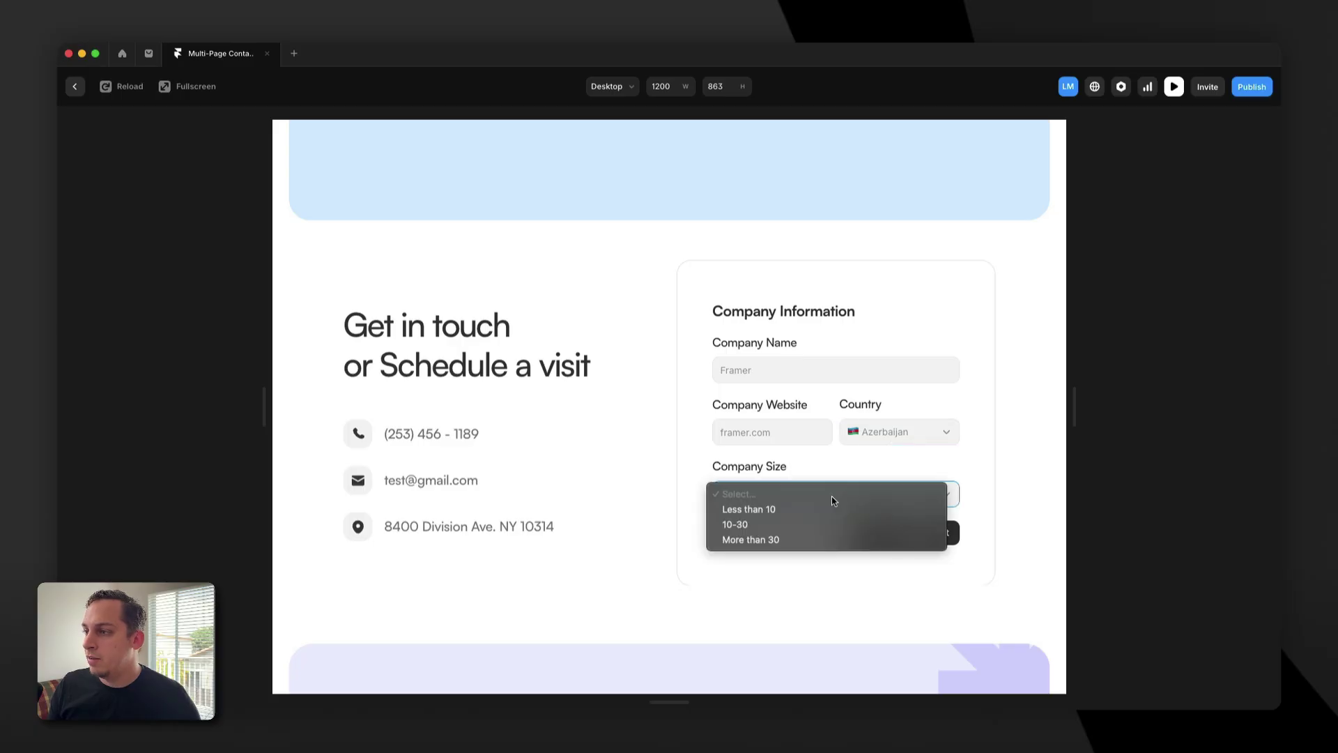
pyautogui.click(780, 524)
pyautogui.click(942, 531)
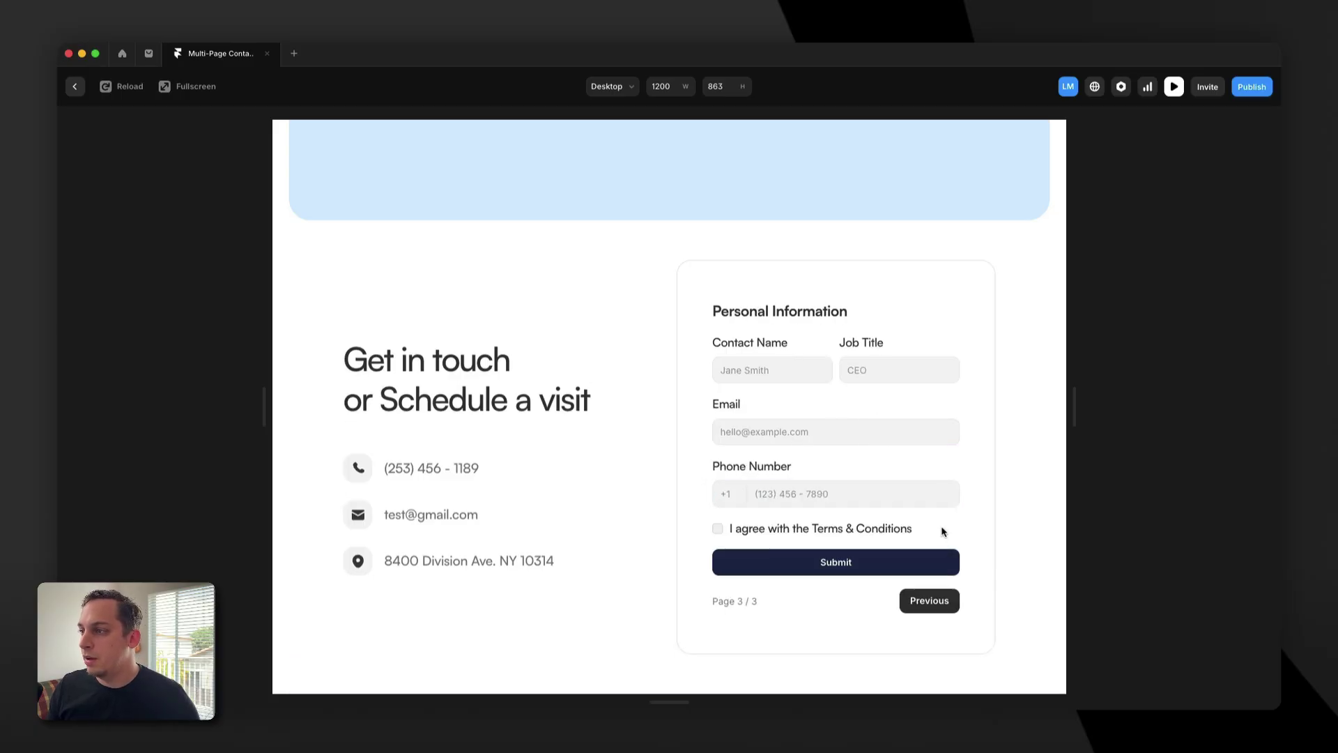
# Enter the contact's name, e-mail and phone number, try Submit, then tick Terms & Conditions.
pyautogui.click(760, 371)
pyautogui.write('ukas')
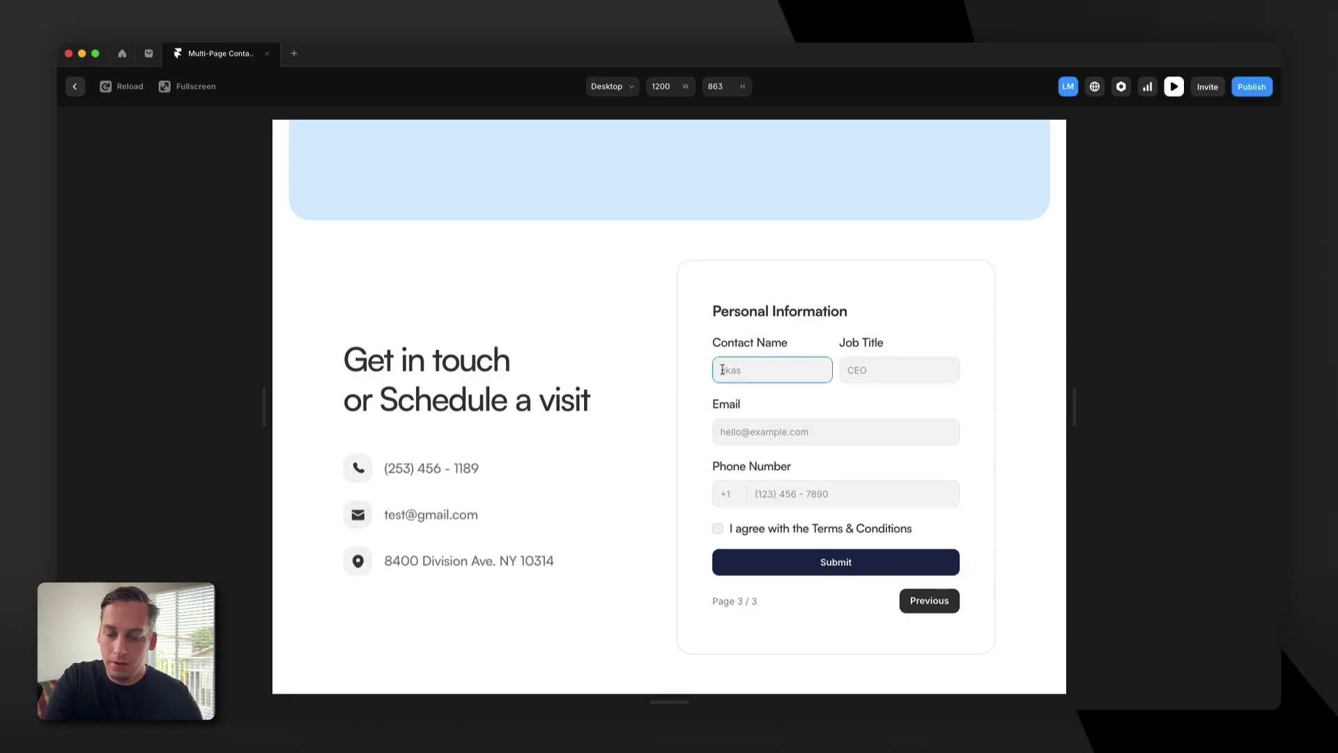
pyautogui.click(858, 372)
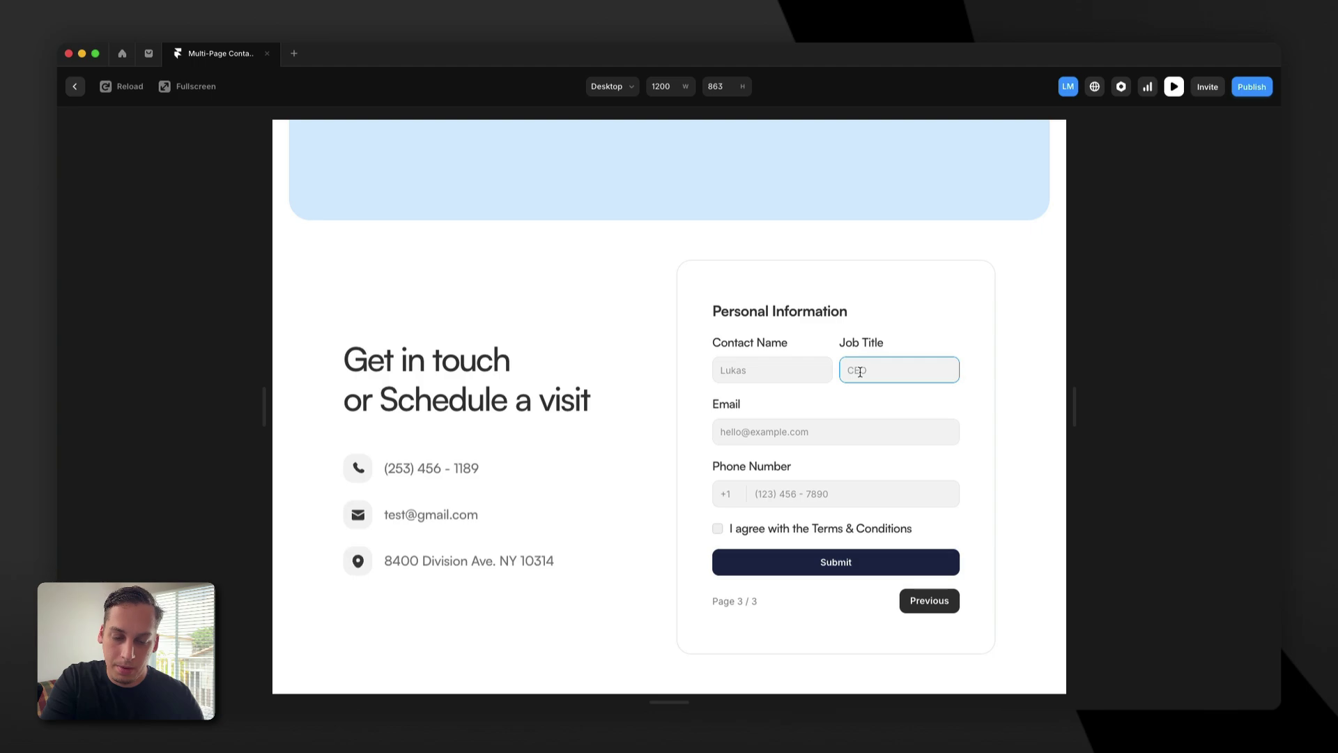
pyautogui.click(758, 427)
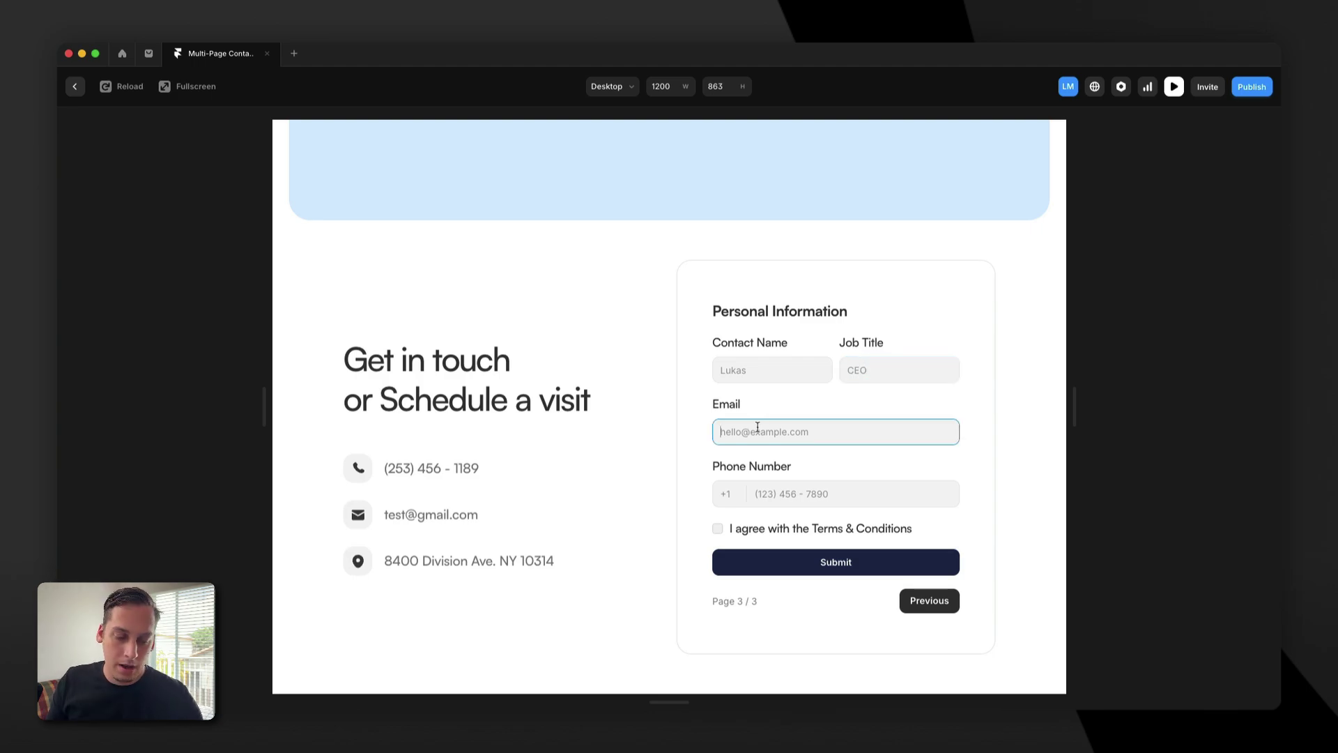
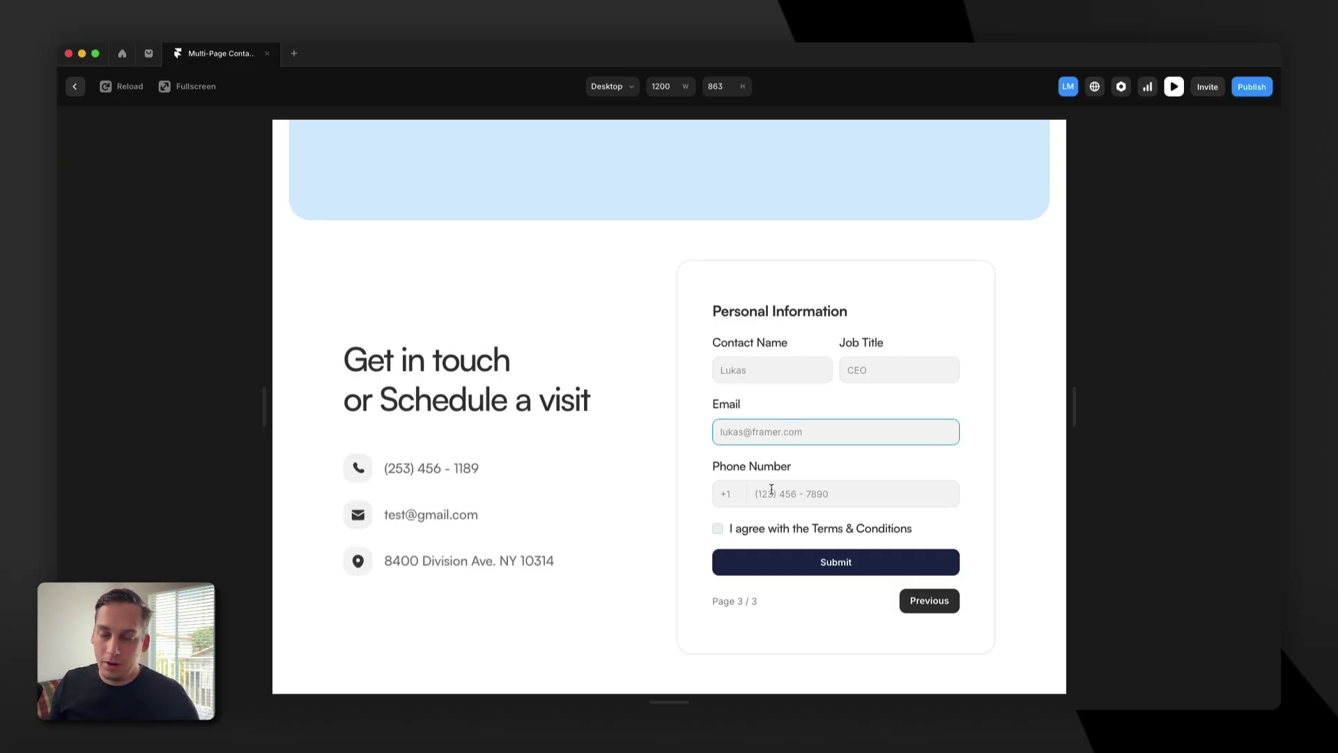
pyautogui.click(772, 489)
pyautogui.write('(123) 456 - 7890')
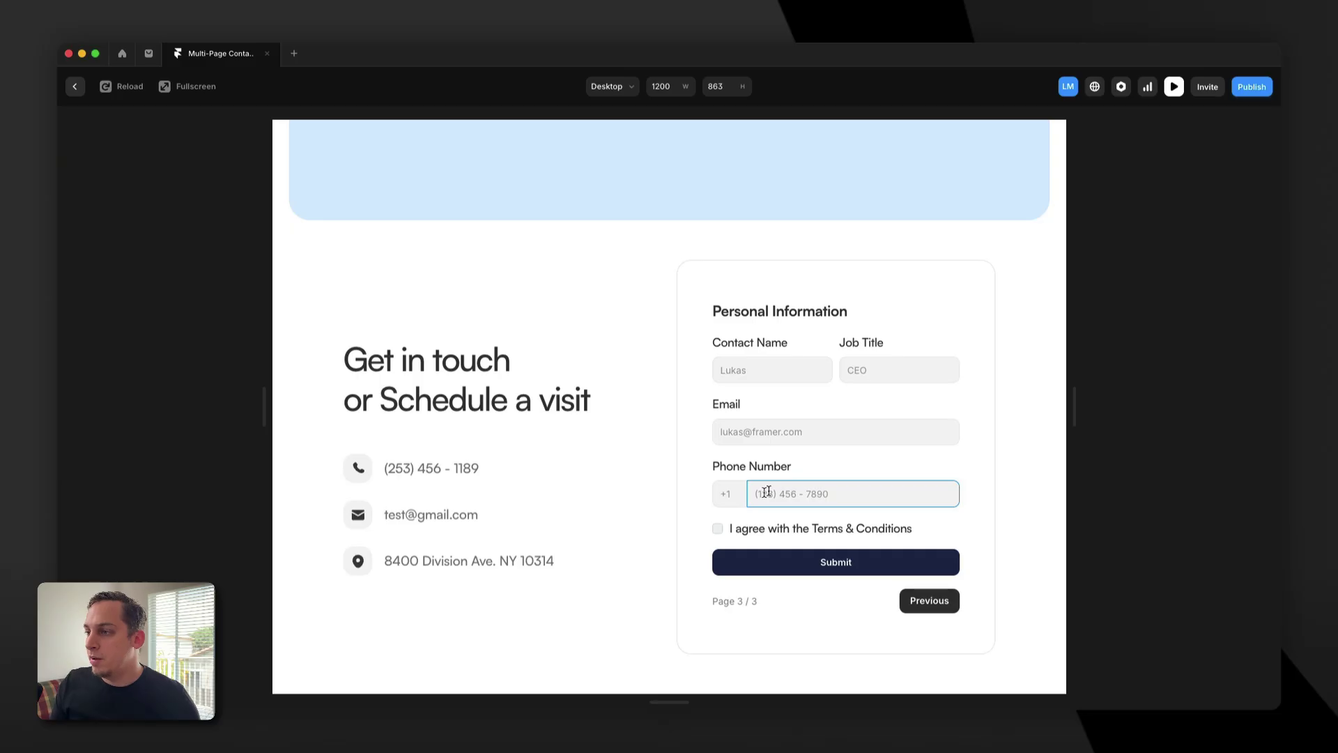
pyautogui.click(764, 559)
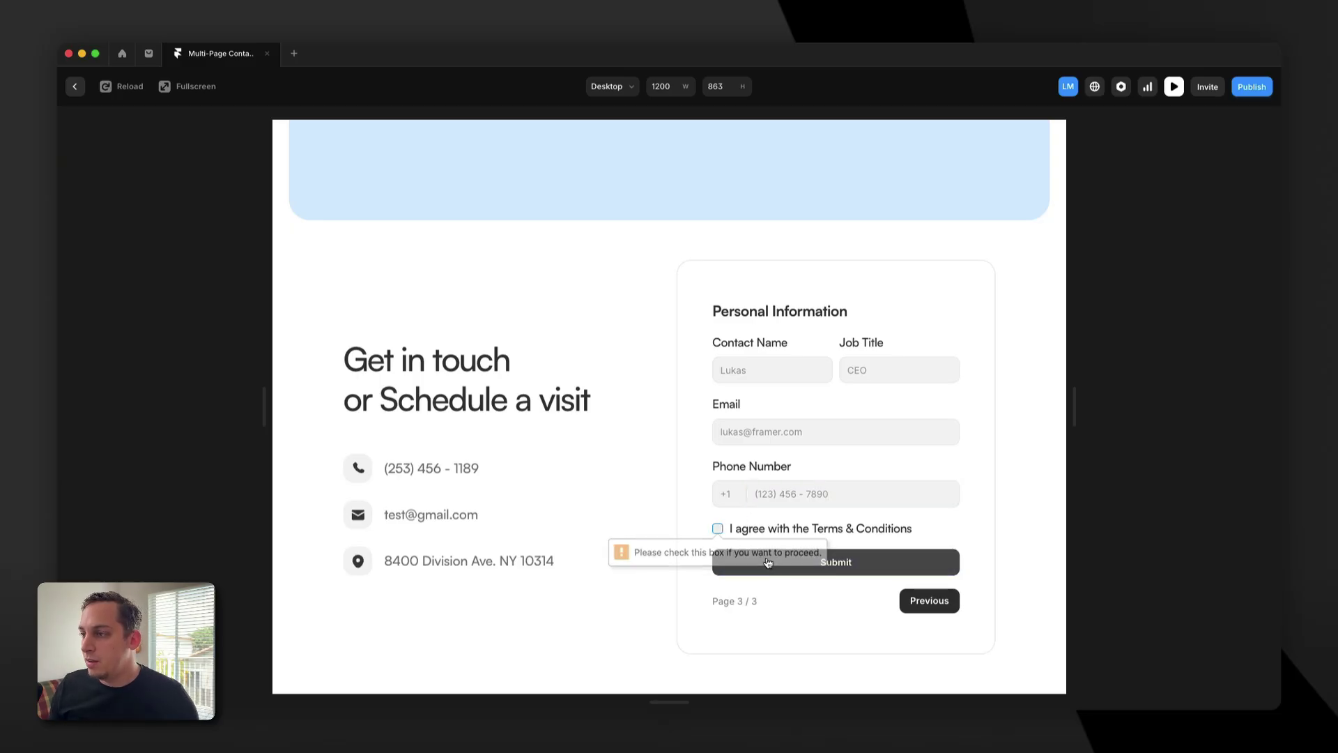
pyautogui.click(718, 531)
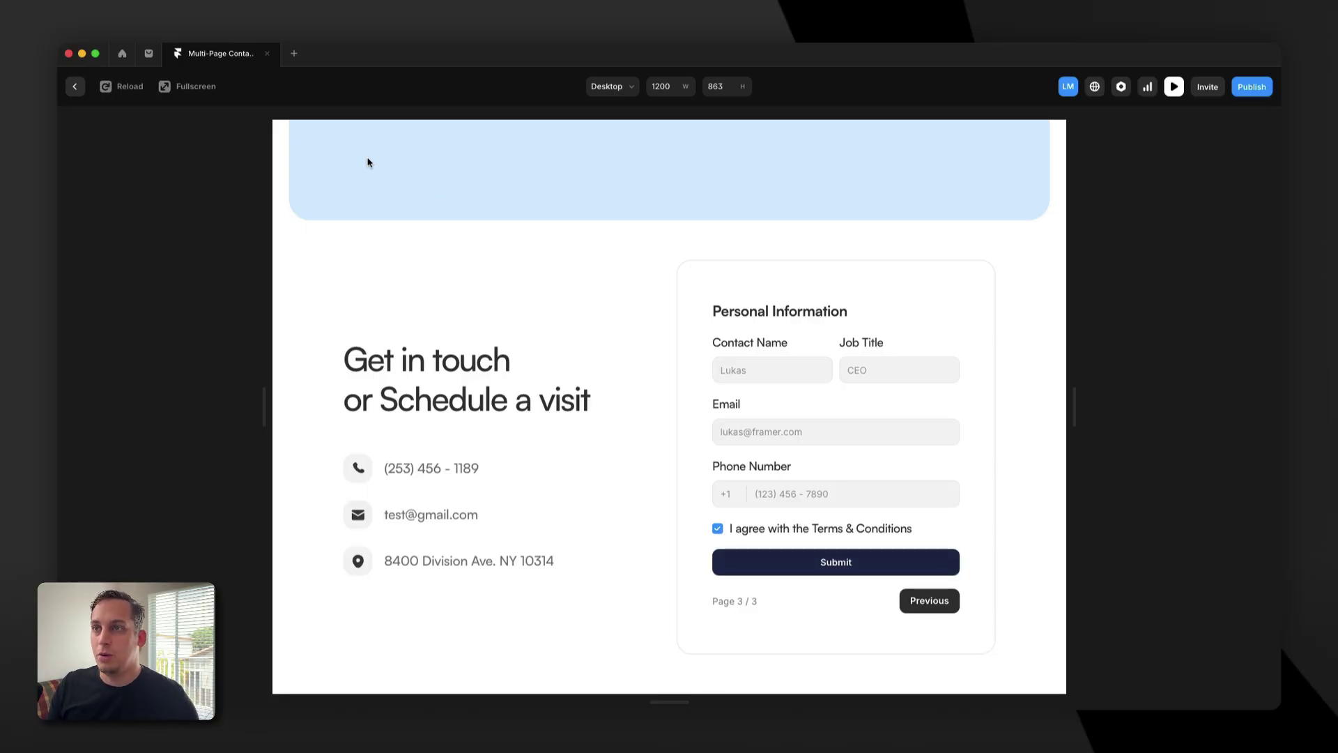
# Check the Multi-Step Form's Send To destinations: Email, Webhook and Google Sheets.
pyautogui.click(73, 86)
pyautogui.scroll(-10, 803, 453)
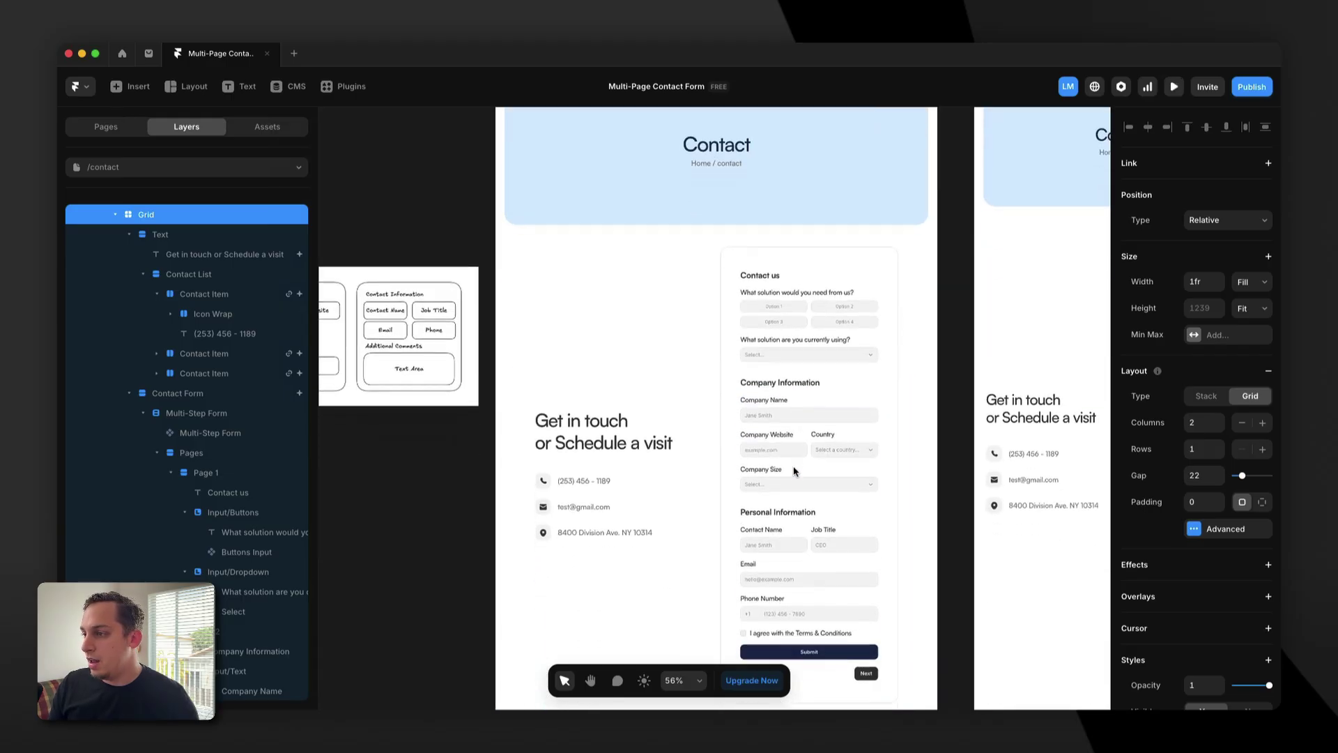
pyautogui.click(801, 500)
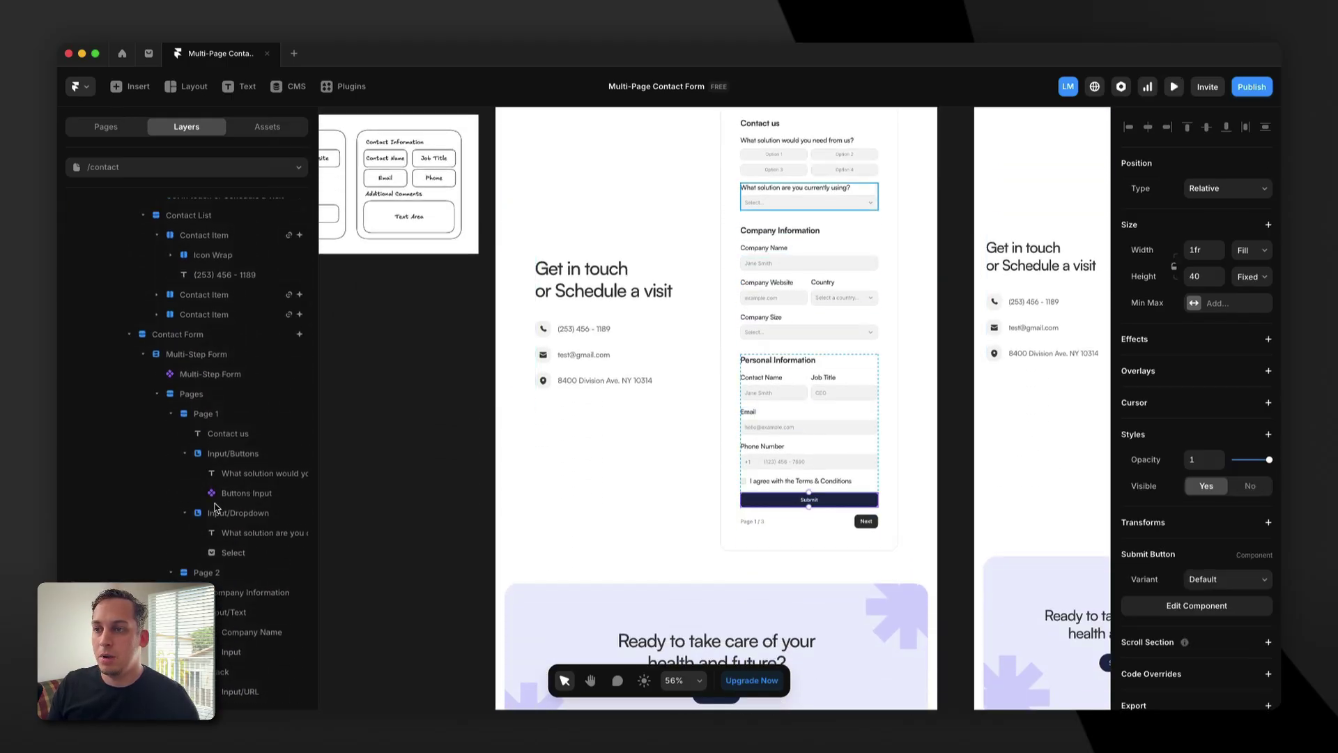
pyautogui.click(154, 395)
pyautogui.click(143, 354)
pyautogui.click(193, 454)
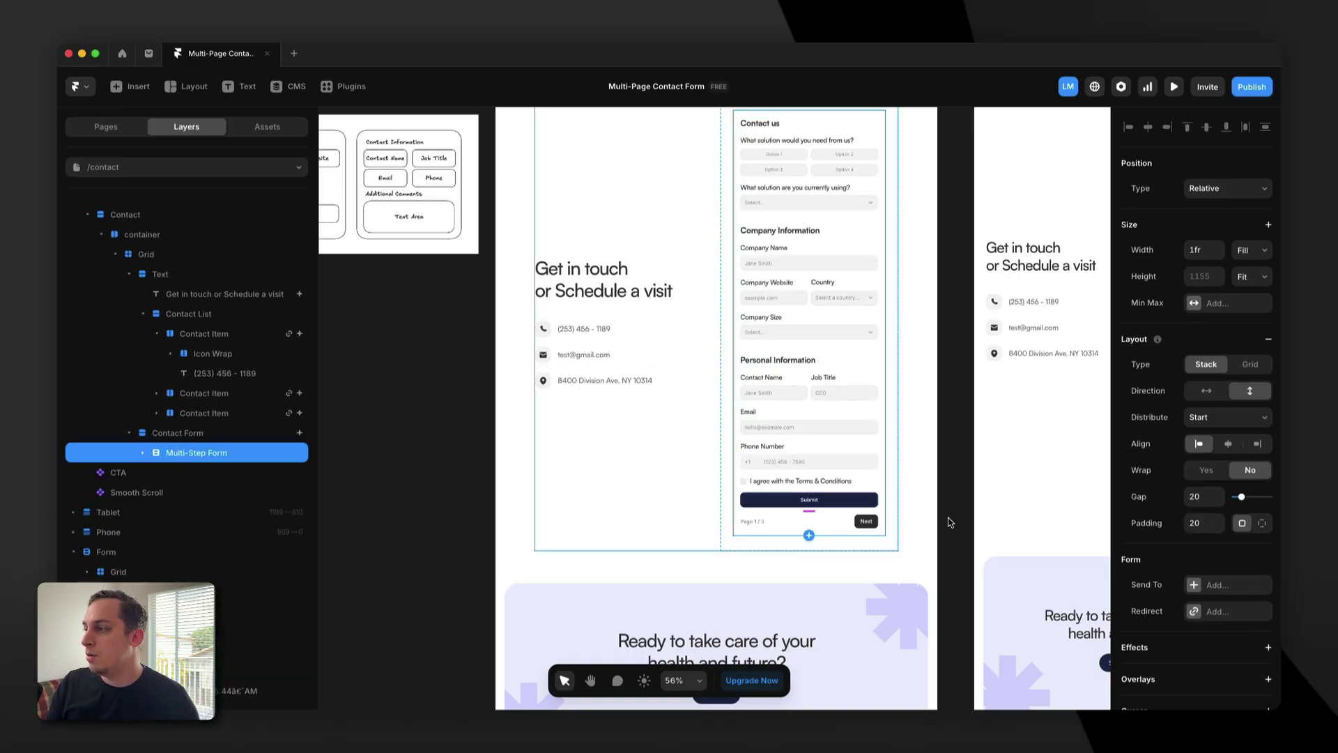
pyautogui.scroll(-3, 1189, 496)
pyautogui.click(1195, 497)
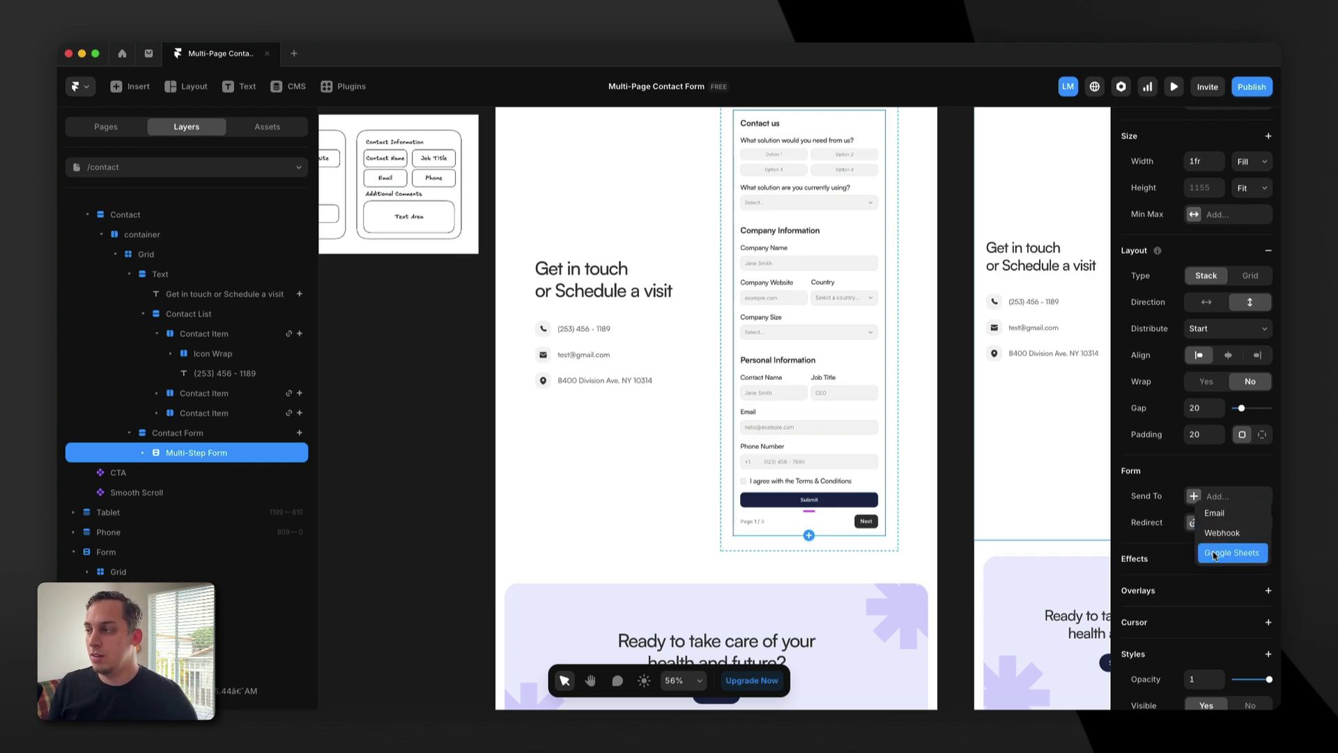
pyautogui.click(956, 498)
# Reopen the Desktop page preview with the form back on Page 1 / 3.
pyautogui.scroll(5, 587, 313)
pyautogui.scroll(2, 587, 313)
pyautogui.click(511, 114)
pyautogui.scroll(-5, 688, 375)
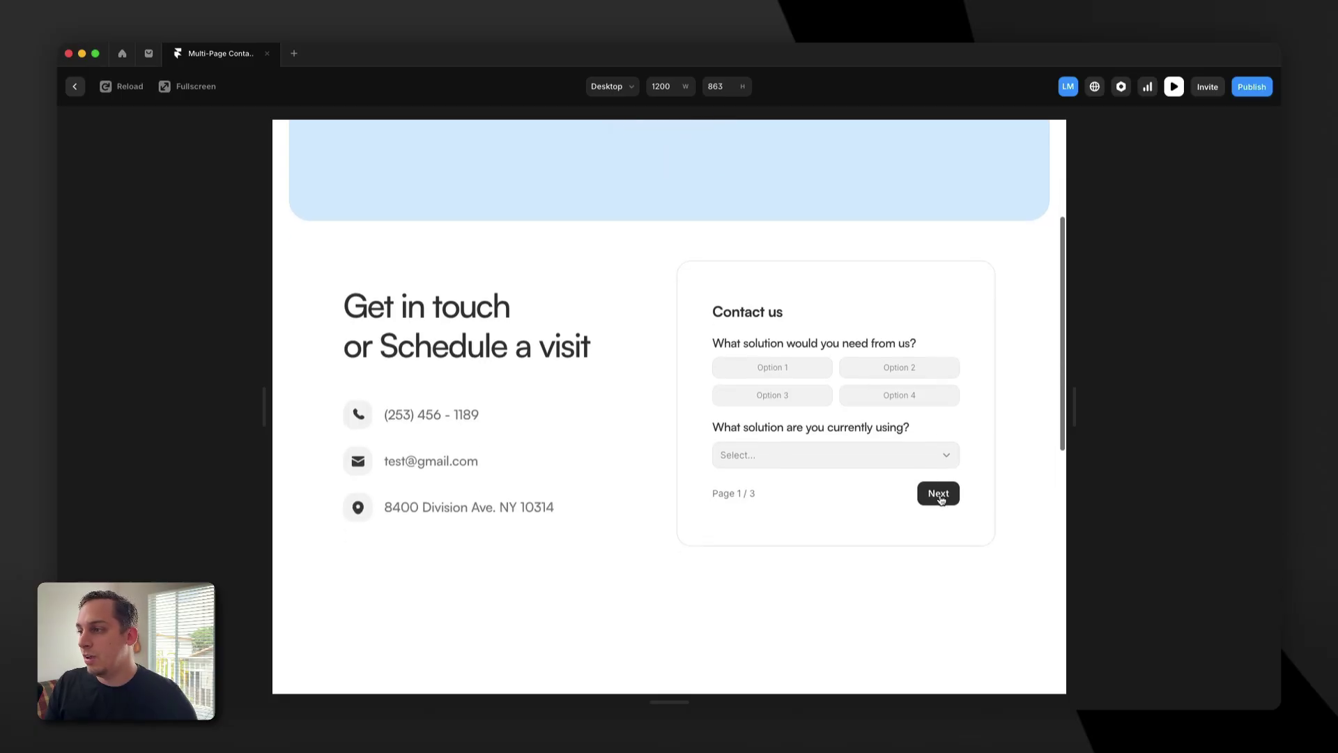
# Trigger page-one validation, then choose Solution 1 and Option 3 and advance.
pyautogui.click(936, 495)
pyautogui.click(871, 454)
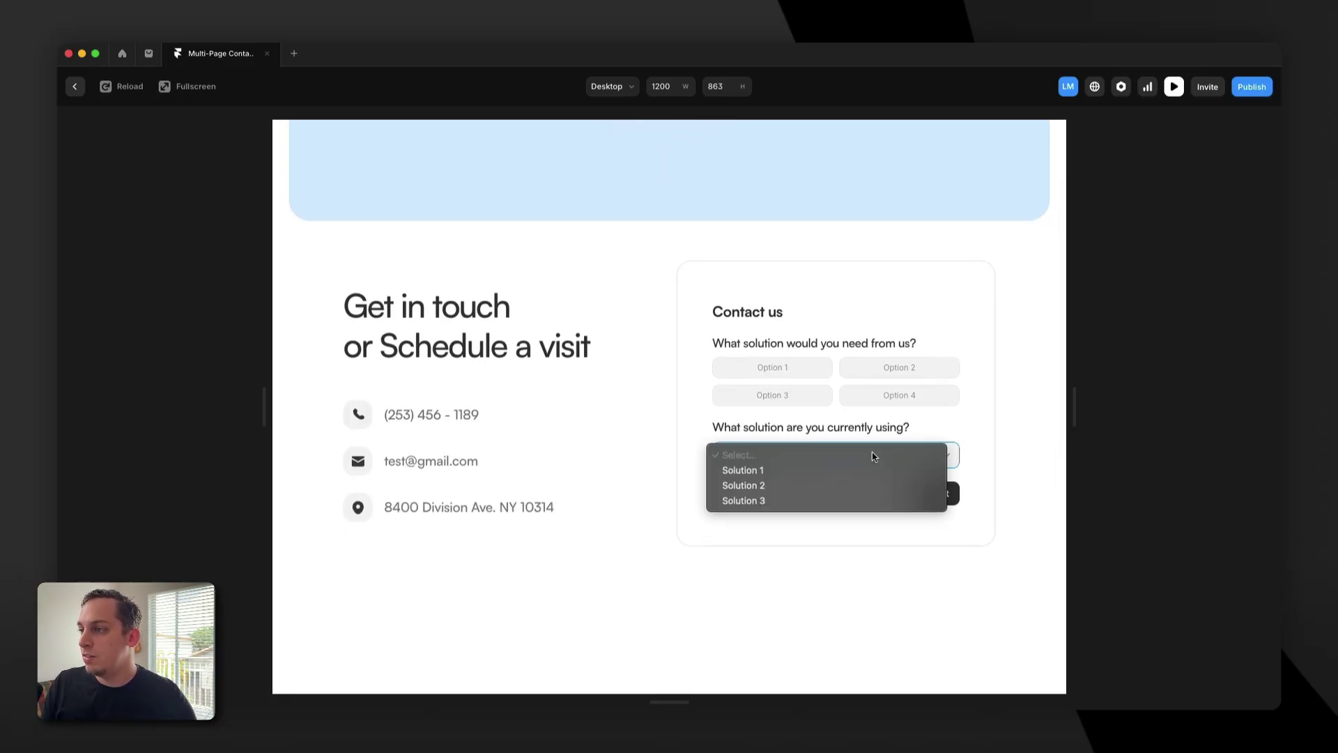
pyautogui.click(773, 471)
pyautogui.click(770, 397)
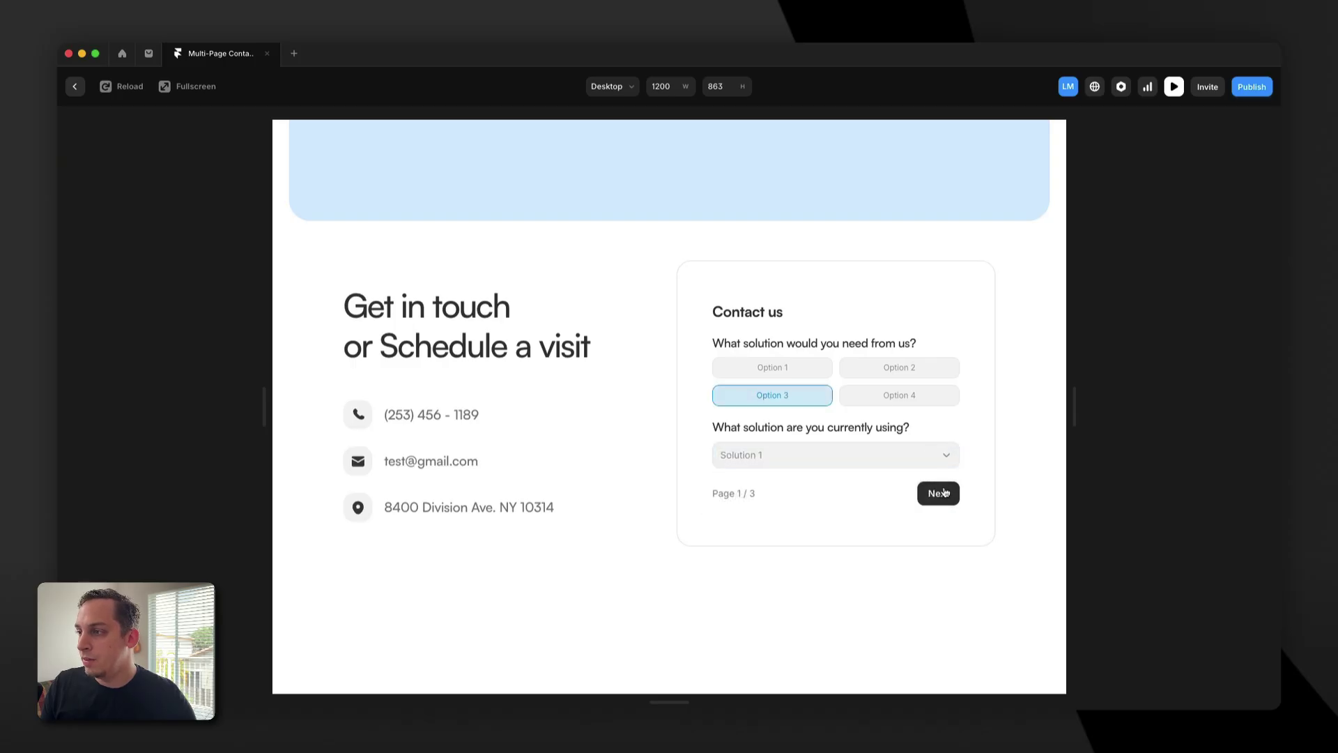
pyautogui.click(941, 493)
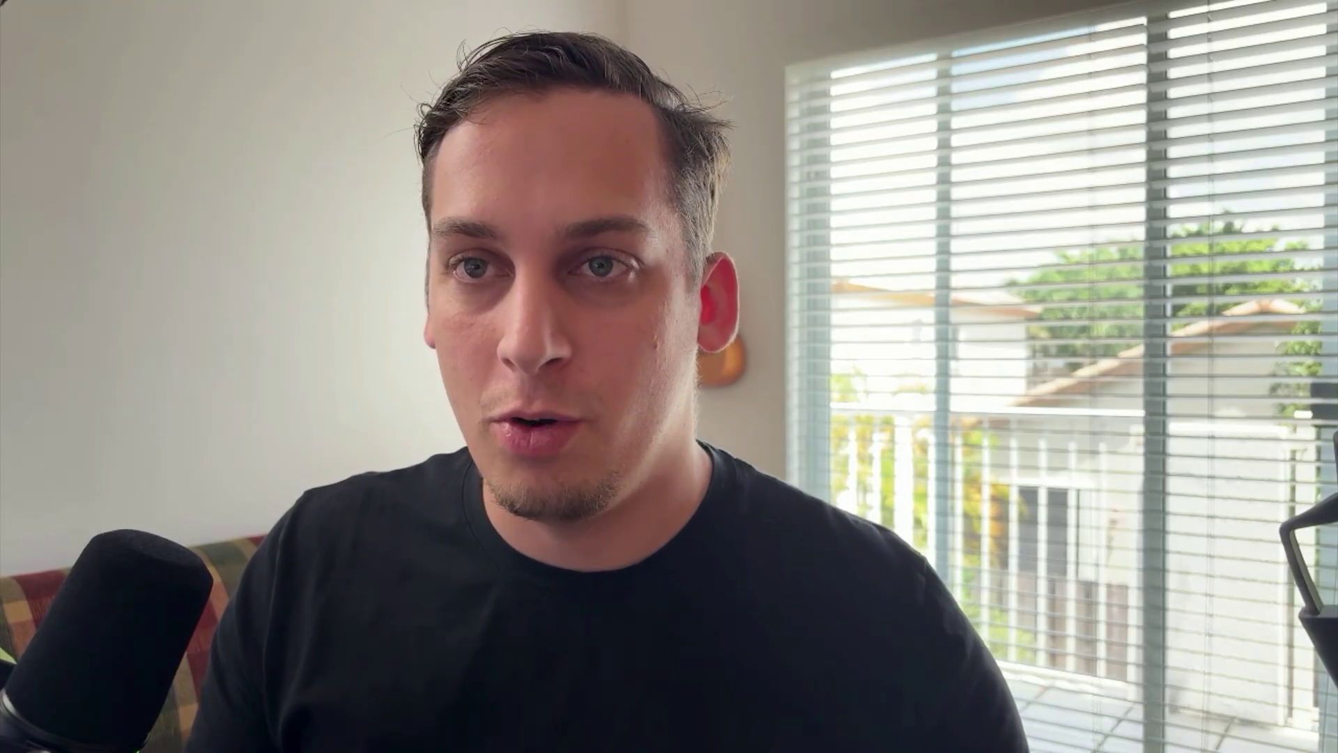